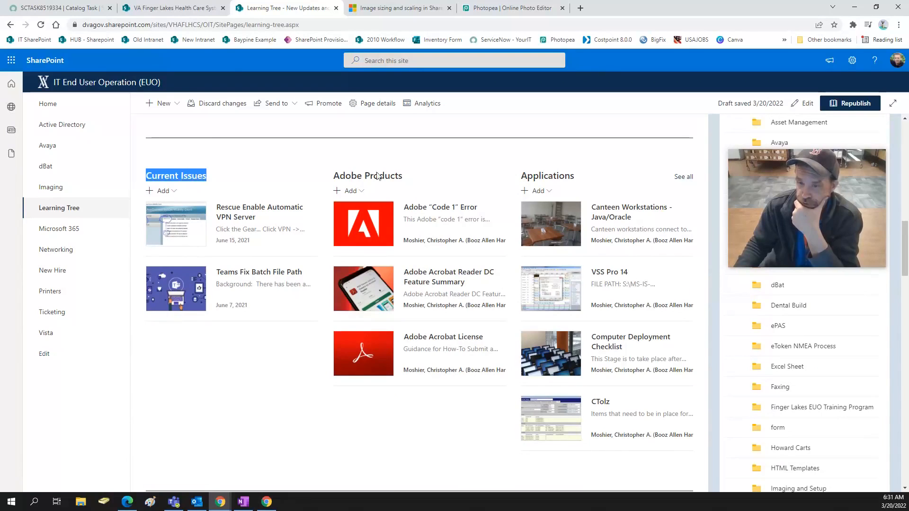
Review the Learning Tree page's news sections grouped by category, from Current Issues and Adobe Products down to Phone Systems, Faxing and Ticketing.
left_click_drag(403, 176, 332, 178)
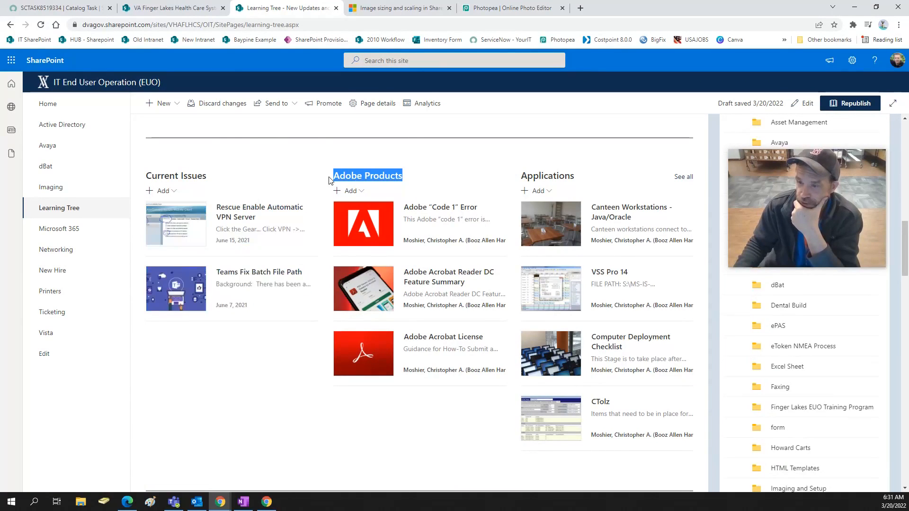
left_click_drag(592, 178, 548, 178)
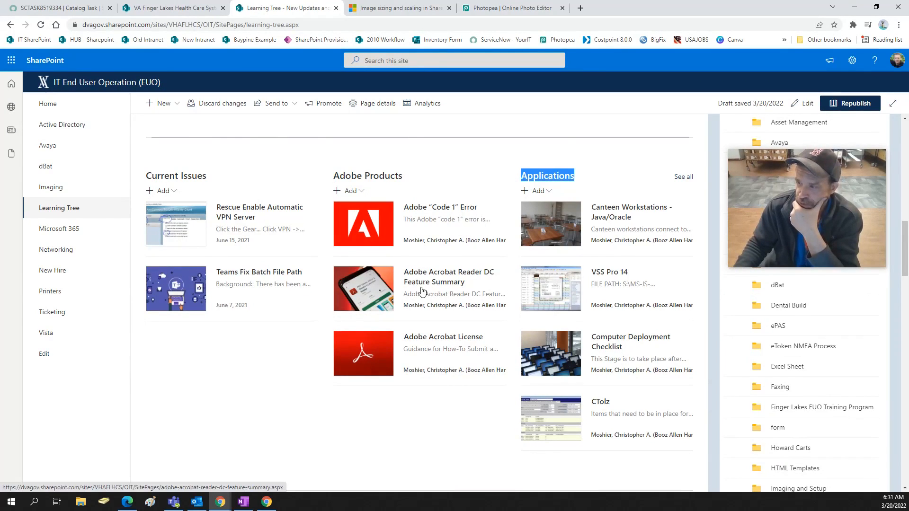
scroll(422, 296, "down", 7)
scroll(424, 298, "down", 2)
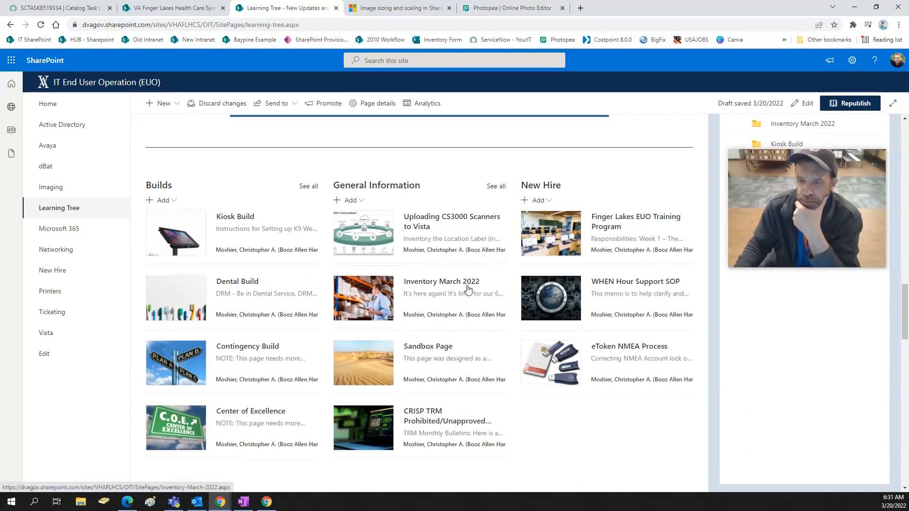
scroll(466, 290, "down", 6)
scroll(467, 289, "down", 2)
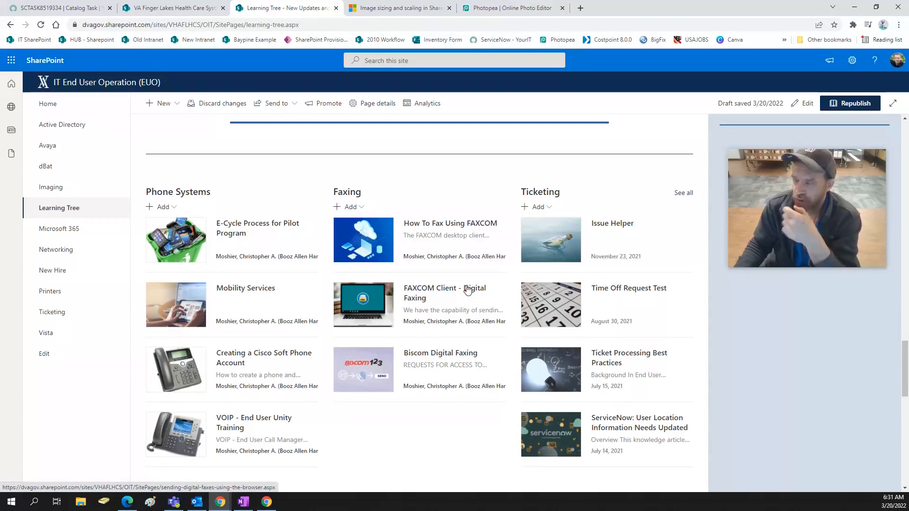
scroll(462, 279, "up", 1)
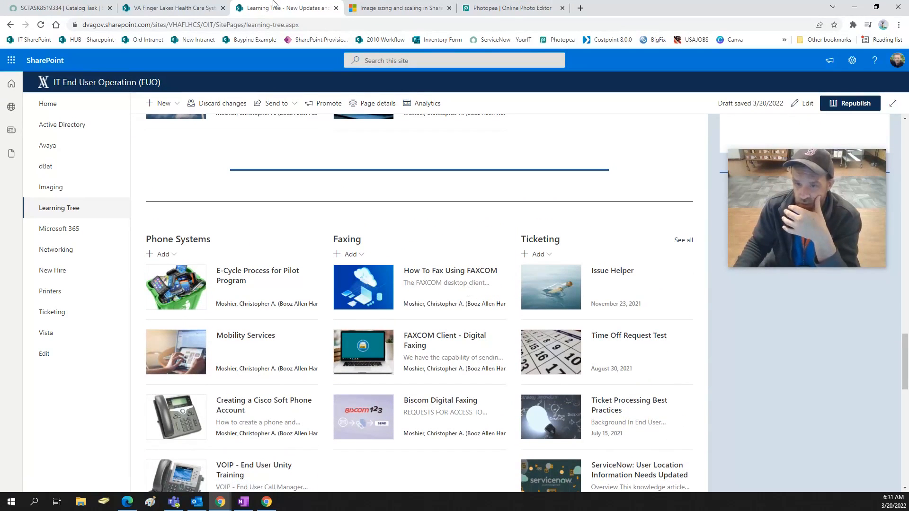
Switch to the VA Finger Lakes Health Care System Hub, open its Our History page and look through the article.
left_click(172, 8)
scroll(591, 264, "down", 4)
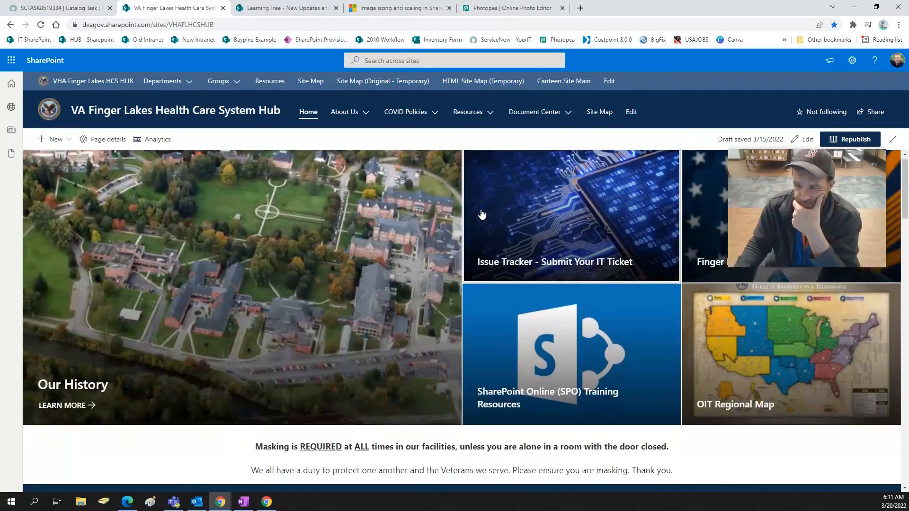
scroll(308, 239, "up", 3)
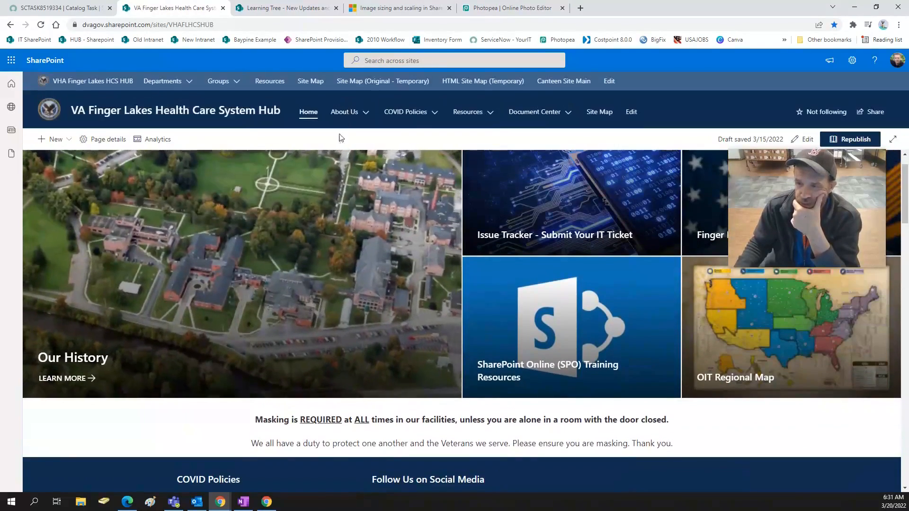
left_click(351, 115)
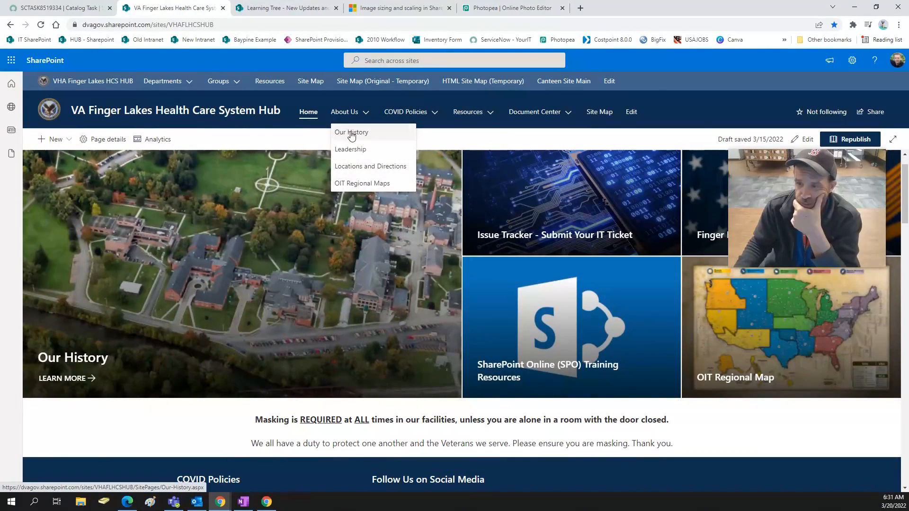
left_click(351, 132)
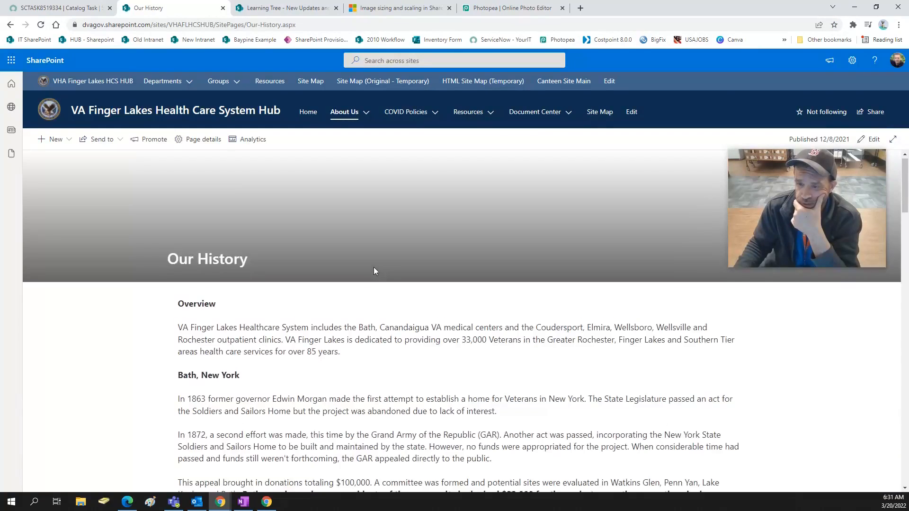
scroll(373, 267, "down", 5)
scroll(373, 265, "up", 6)
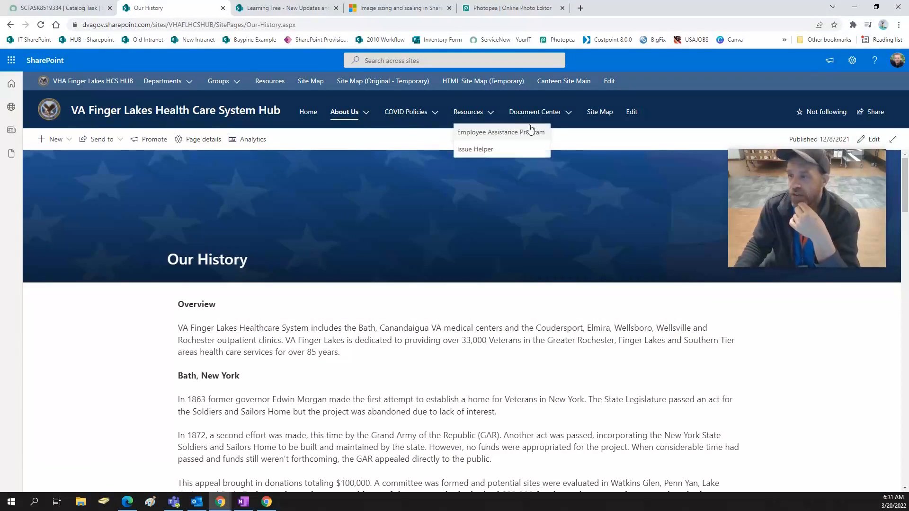
Check which new-page options the hub offers from the Our History page without creating anything.
left_click(55, 140)
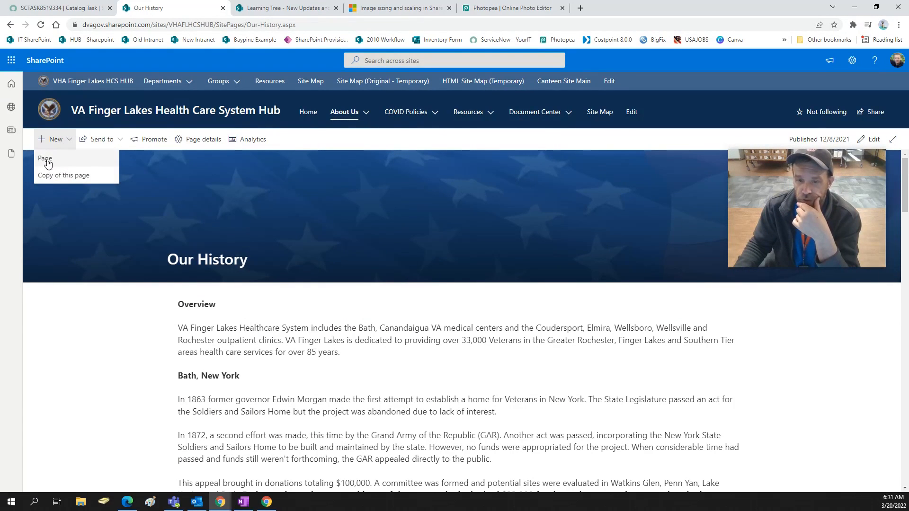
left_click(68, 428)
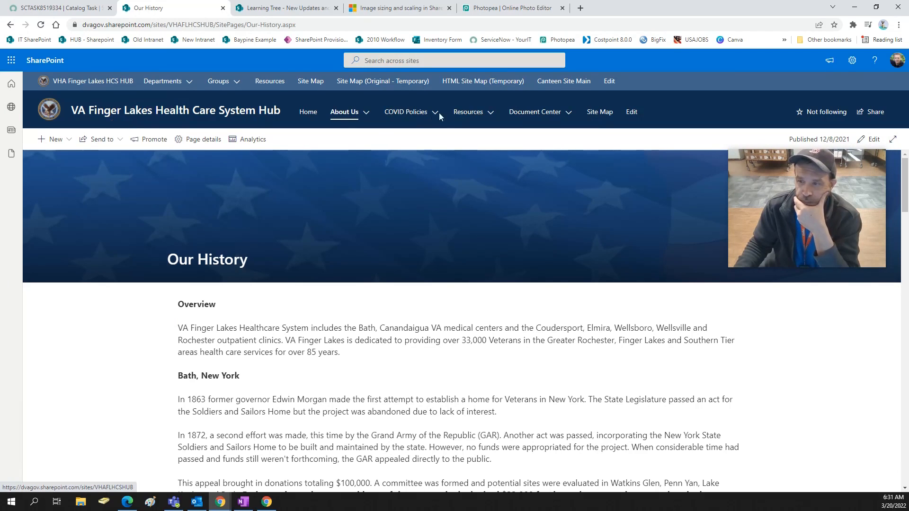
mouse_move(566, 120)
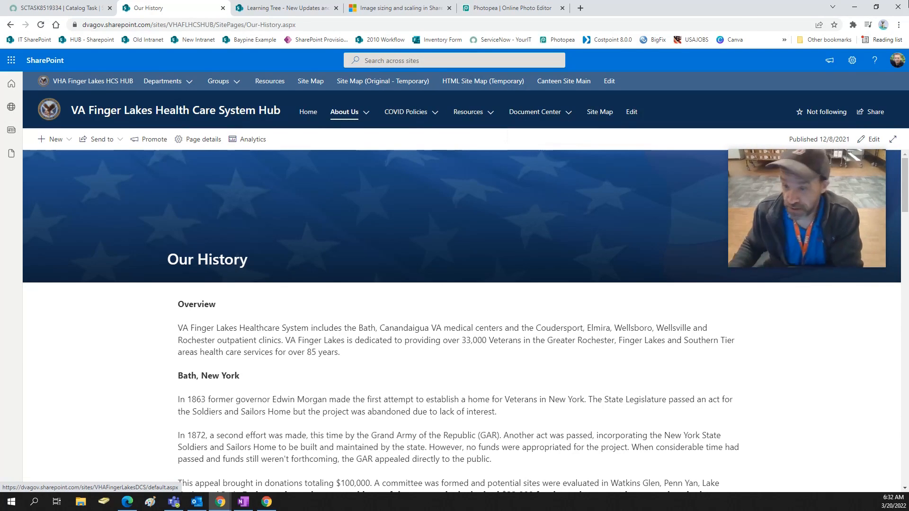
Return to the Learning Tree page and examine the Phone Systems, Faxing and Ticketing sections.
left_click(289, 9)
scroll(464, 366, "down", 1)
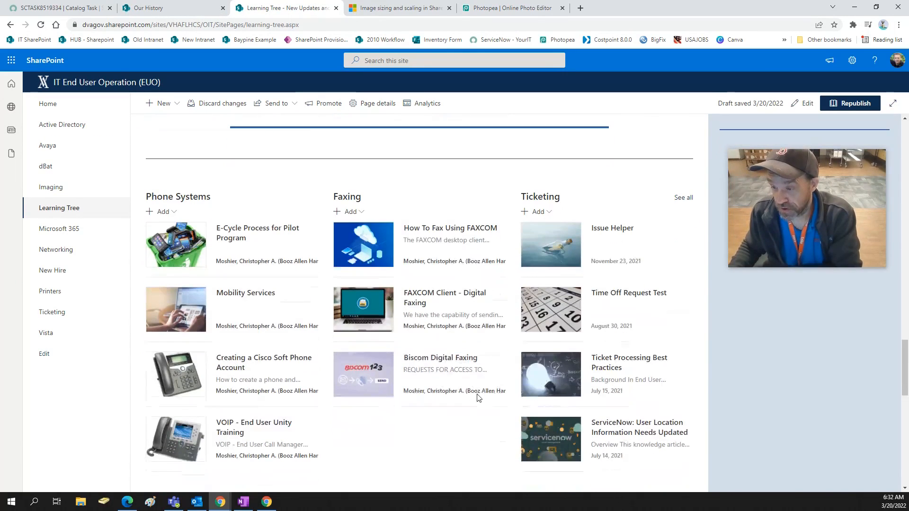
scroll(837, 399, "down", 1)
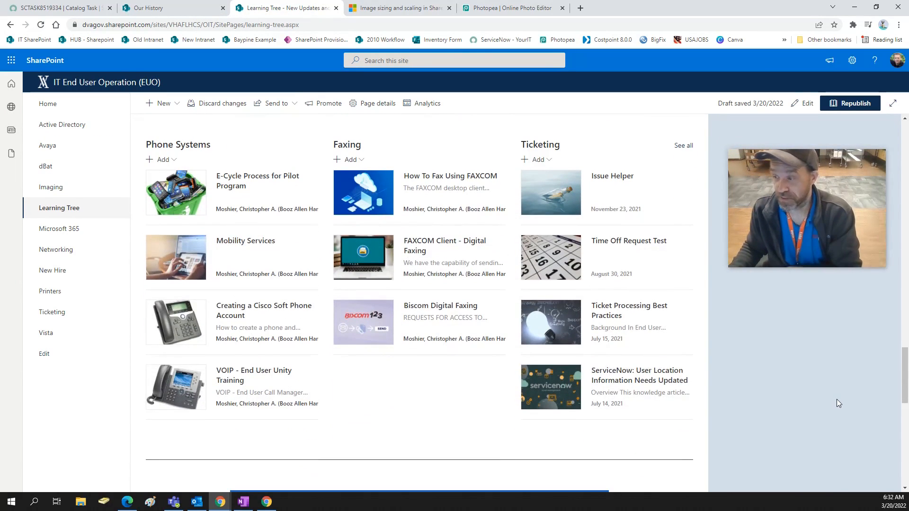
scroll(837, 399, "up", 1)
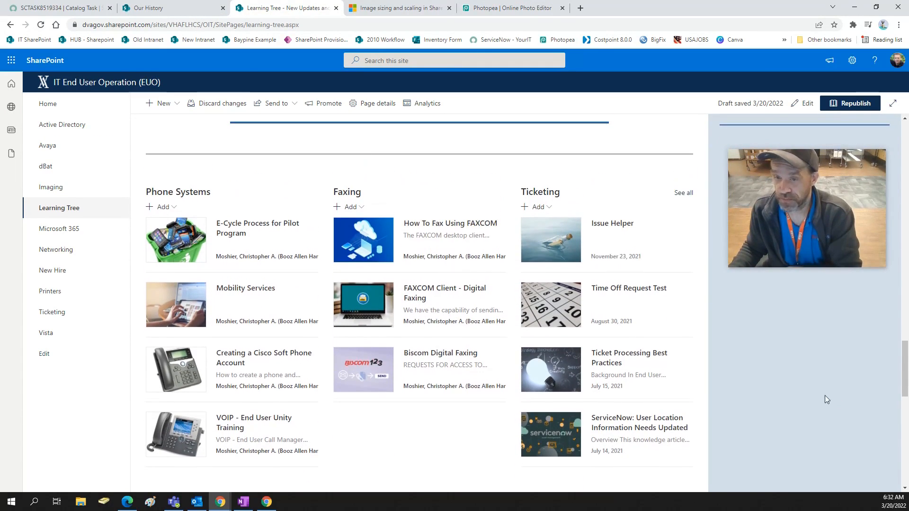
Go back to the Our History page and review its text along with the hub's Groups and About Us navigation entries.
left_click(180, 9)
left_click(221, 81)
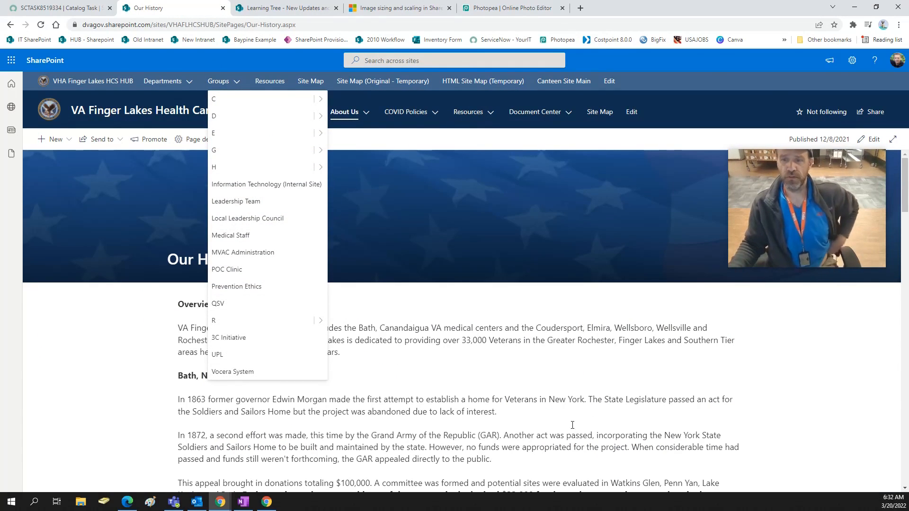
scroll(444, 417, "down", 3)
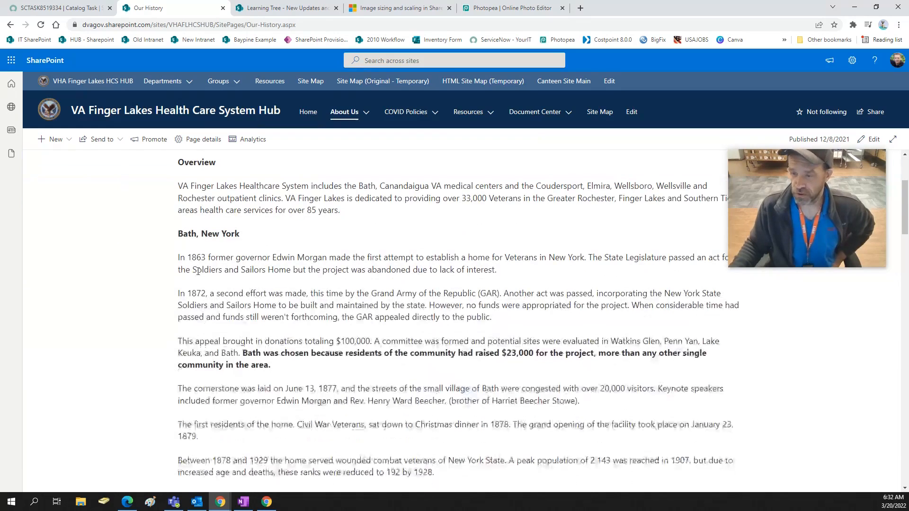
scroll(576, 386, "up", 3)
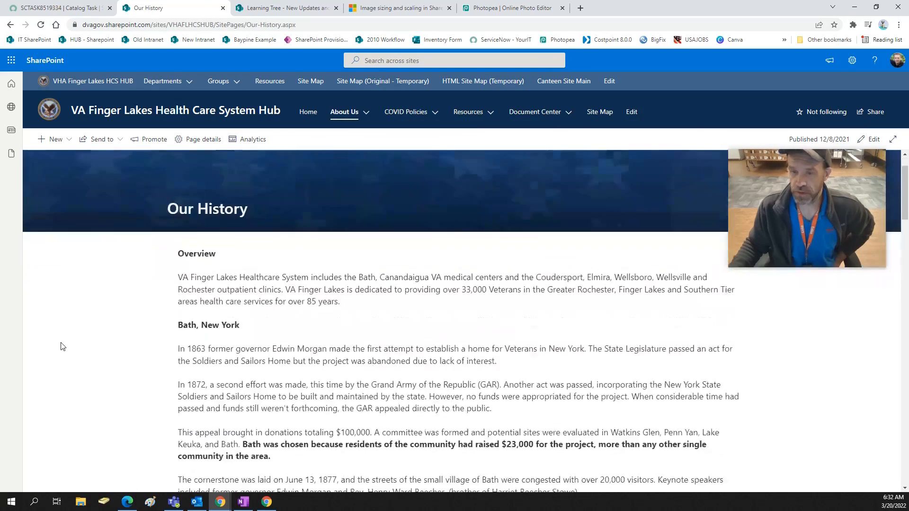
left_click(338, 119)
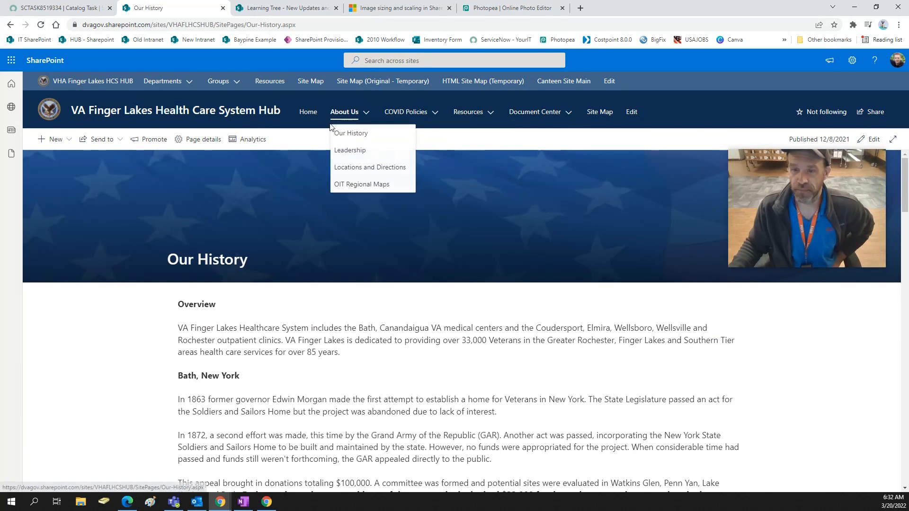
Open the internal Office of Information and Technology site from the hub's Site Map and bring up its settings.
left_click(197, 116)
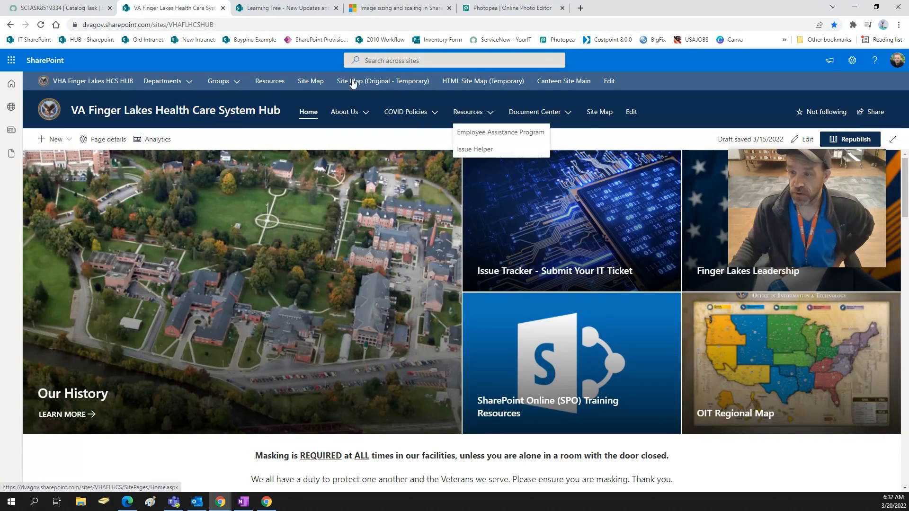
left_click(307, 81)
scroll(304, 309, "down", 3)
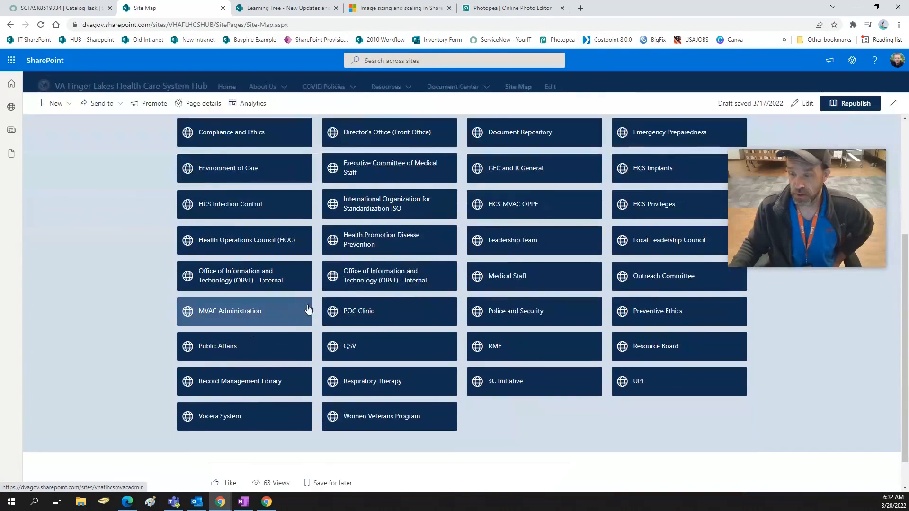
left_click(375, 277)
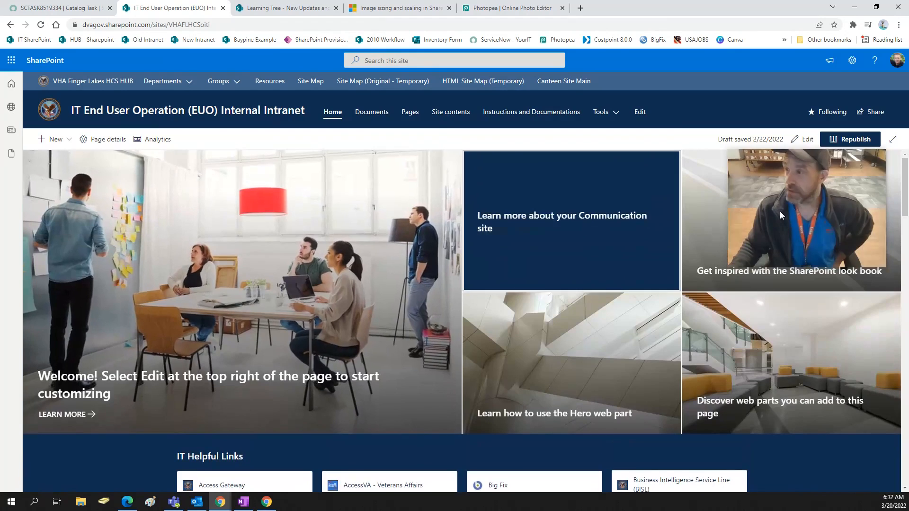
left_click(852, 60)
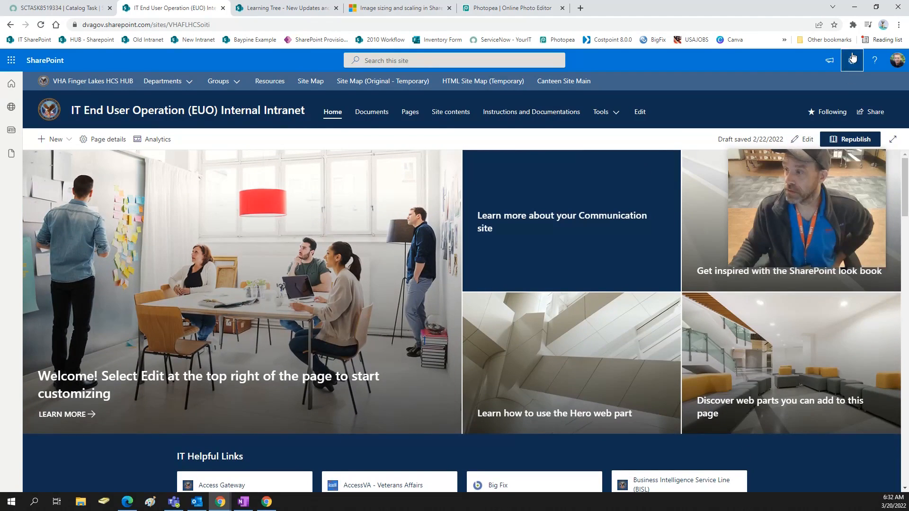
Open the Finger Lakes Pages library from the site contents of the IT End User Operation site hosting the Learning Tree.
left_click(286, 8)
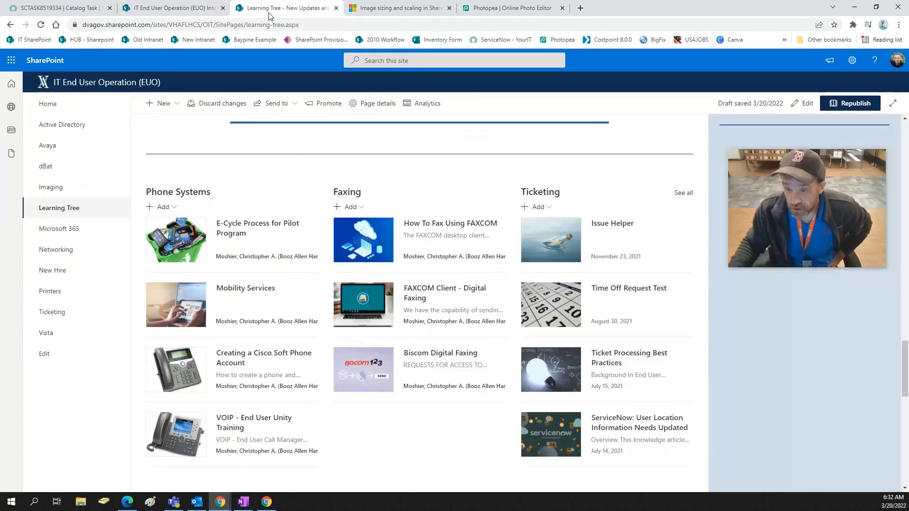
left_click(852, 60)
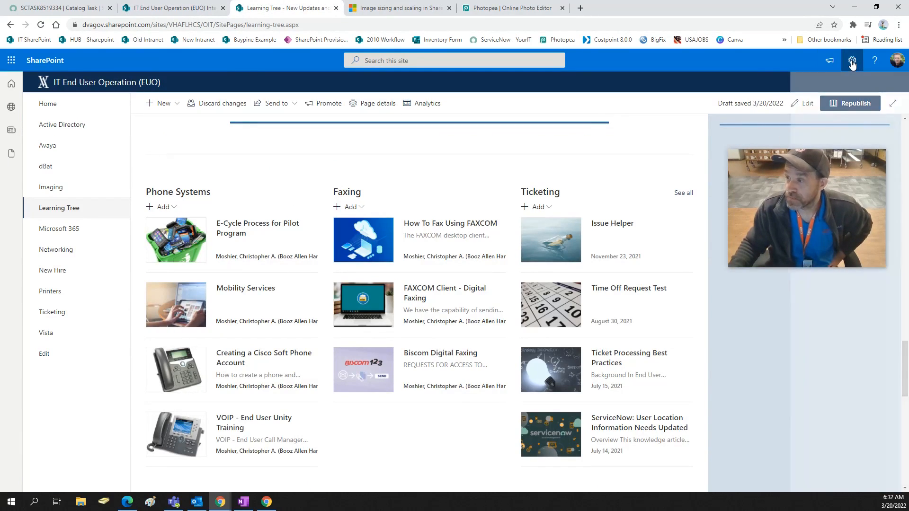
left_click(790, 147)
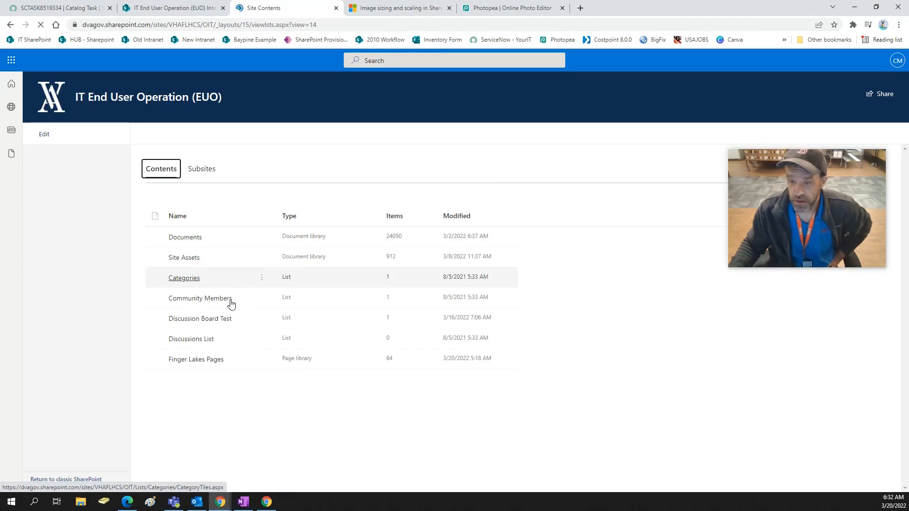
left_click(199, 363)
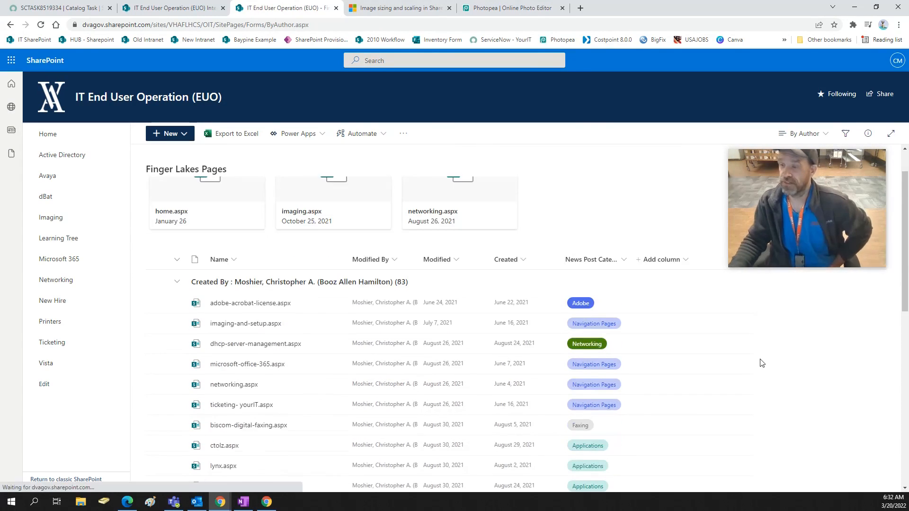
Examine the news post category assigned to each page in the Finger Lakes Pages library.
scroll(761, 363, "down", 1)
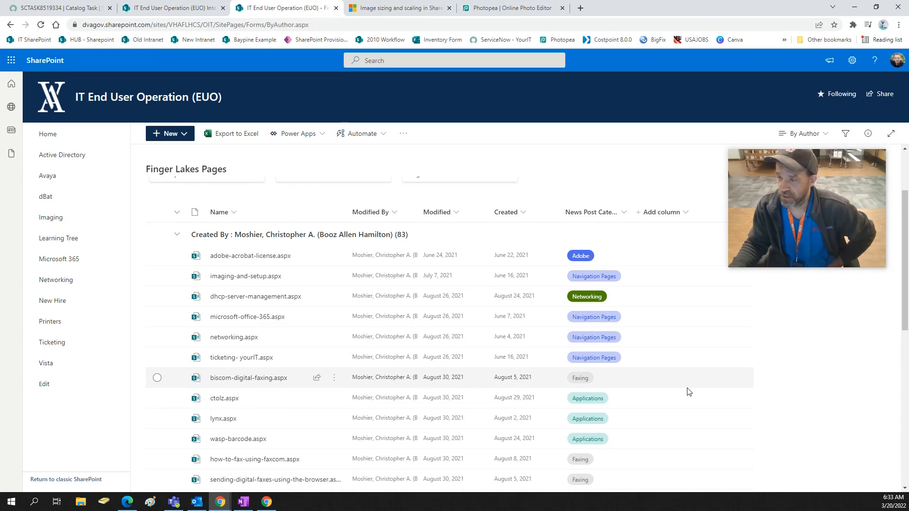
scroll(621, 396, "down", 1)
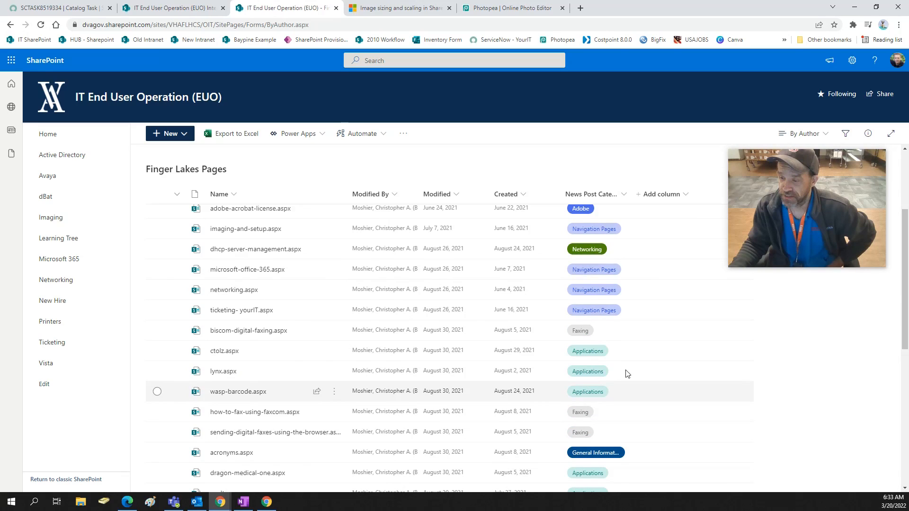
scroll(609, 442, "down", 1)
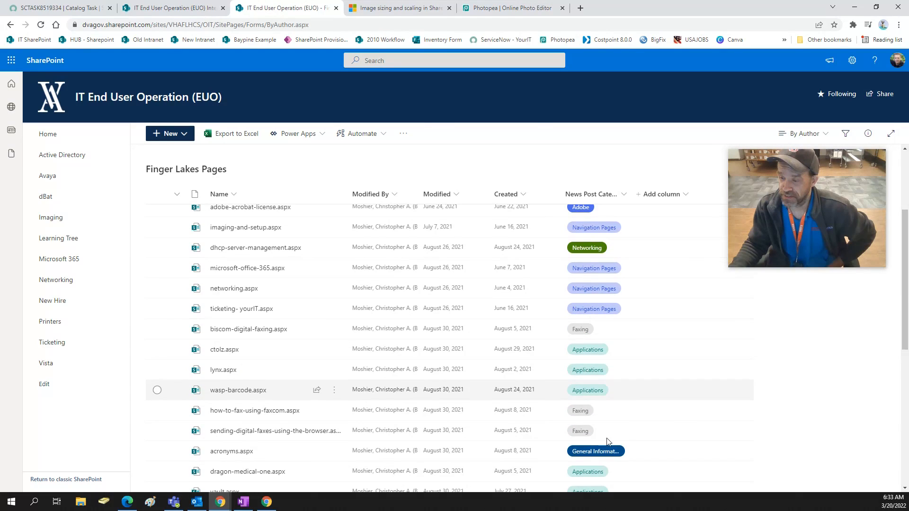
scroll(609, 442, "down", 5)
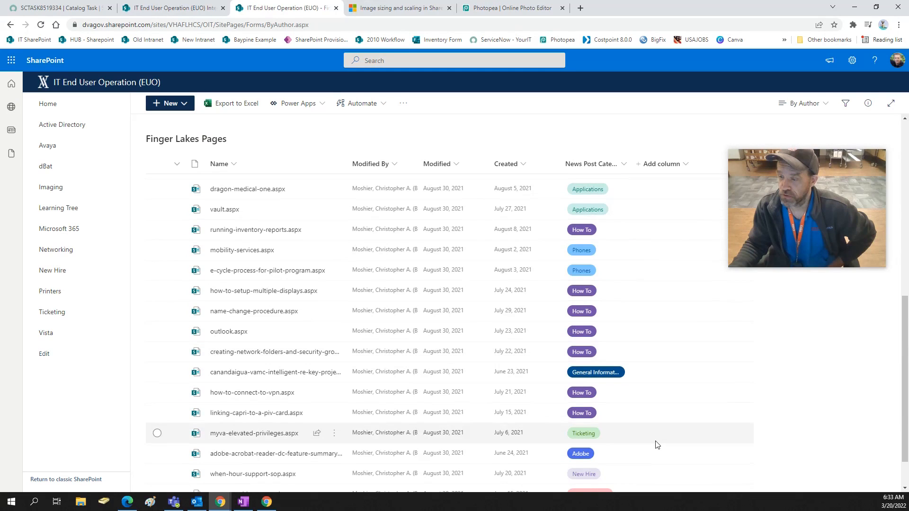
scroll(657, 445, "down", 1)
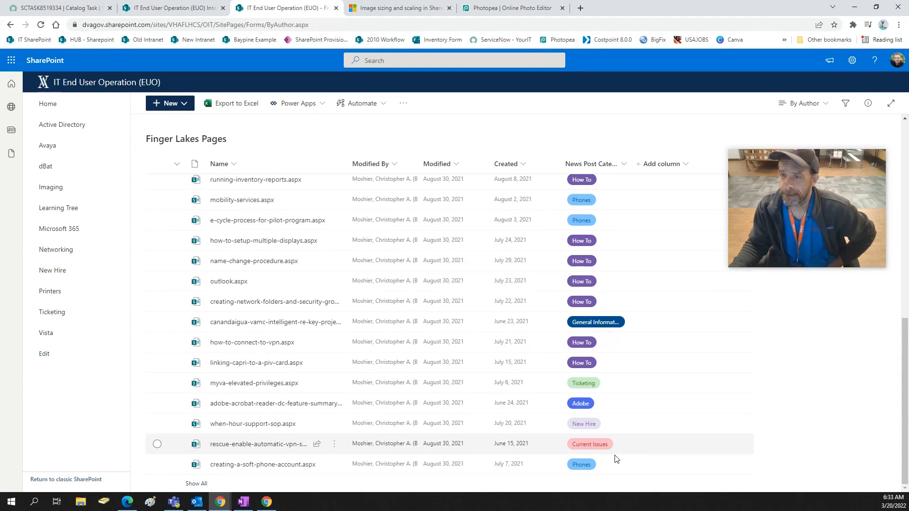
Go from the IT End User Operation Internal Intranet site to the hub's Site Map page.
left_click(184, 7)
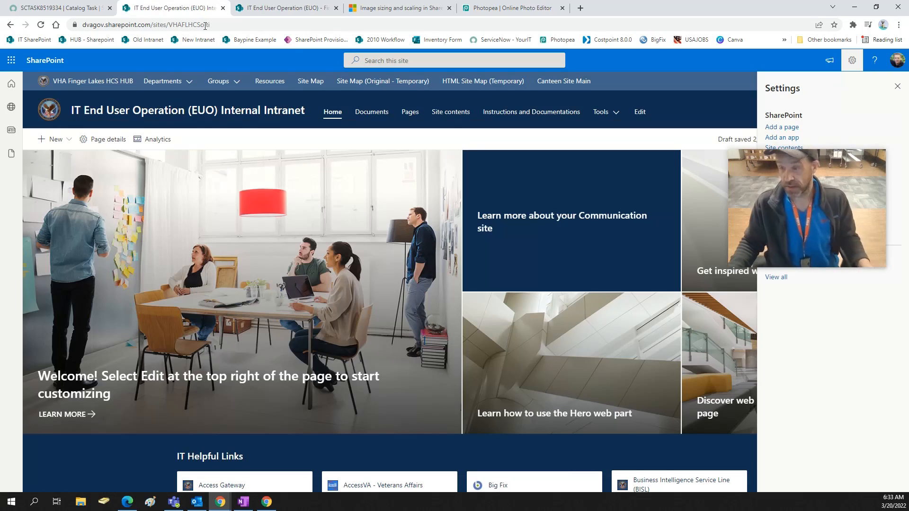
left_click(319, 84)
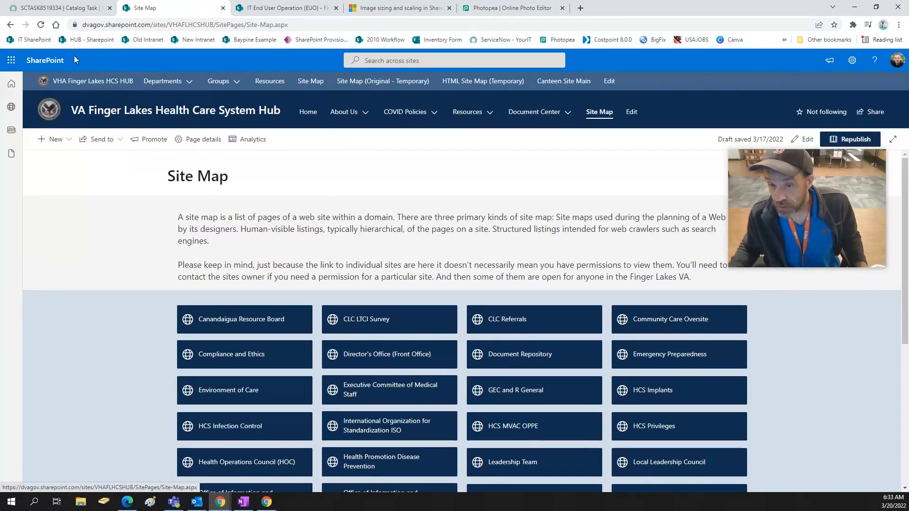
Open the Learning Tree page of the IT End User Operation site and put it into edit mode.
left_click(29, 41)
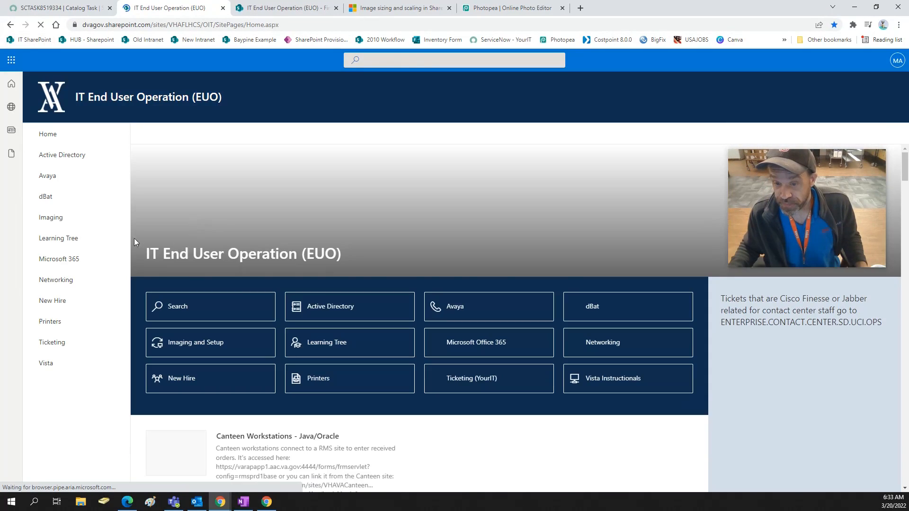
left_click(71, 238)
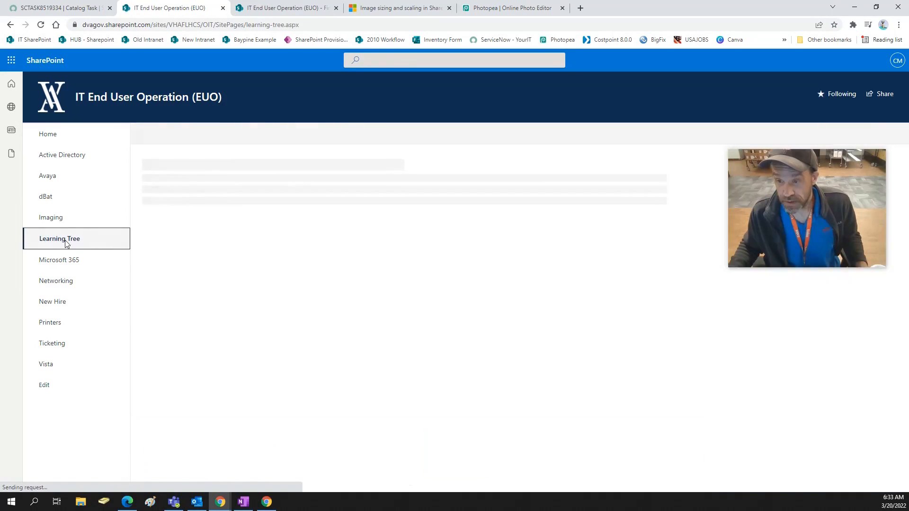
scroll(436, 260, "down", 10)
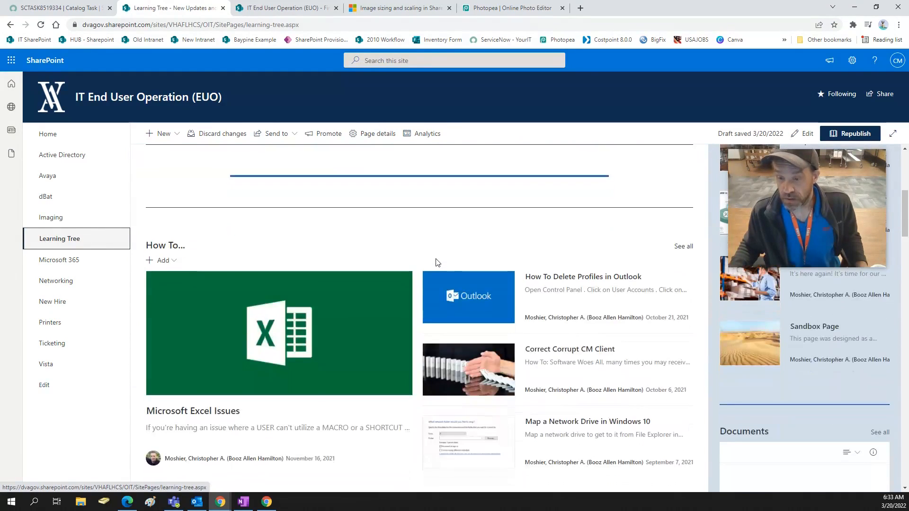
scroll(435, 255, "down", 5)
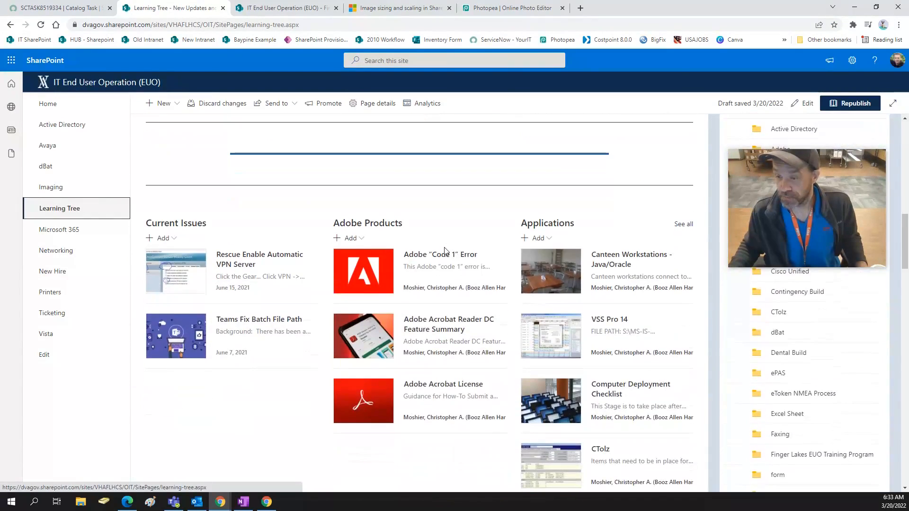
left_click(803, 104)
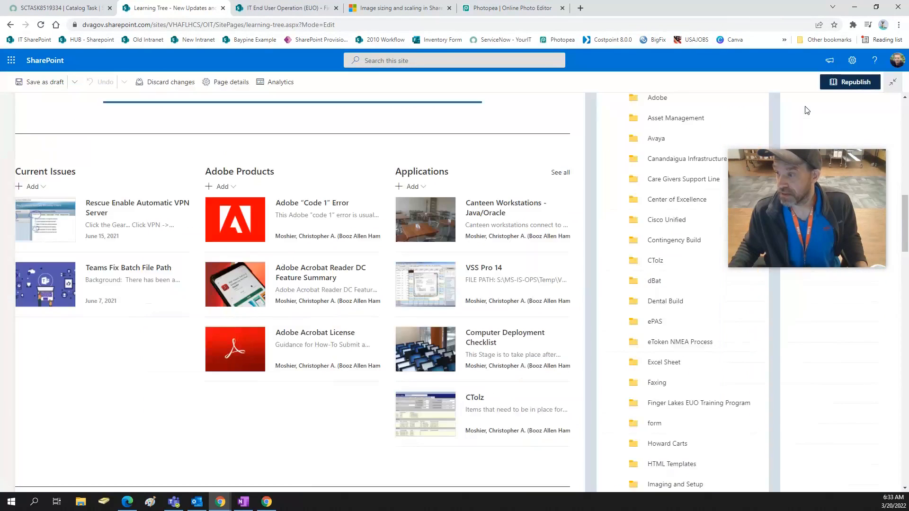
Open the properties of the Adobe Products news web part in the three-column section.
scroll(281, 335, "down", 2)
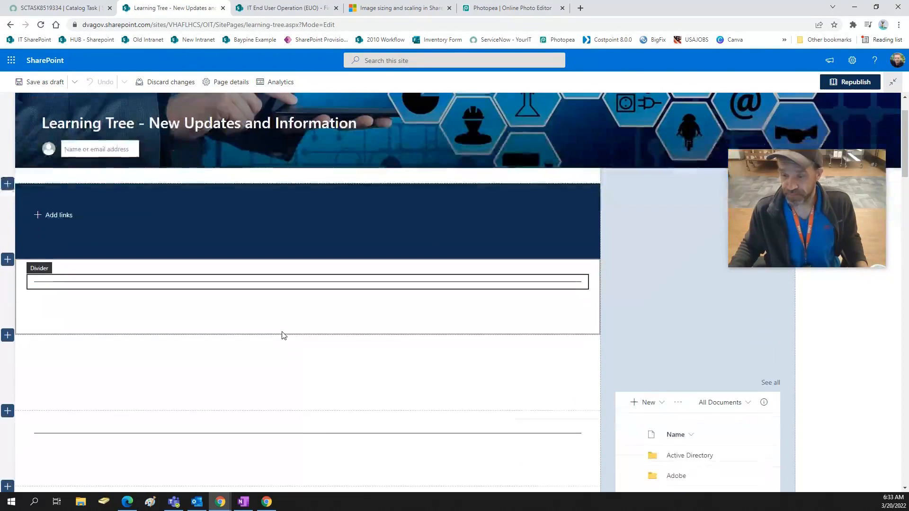
scroll(282, 333, "down", 3)
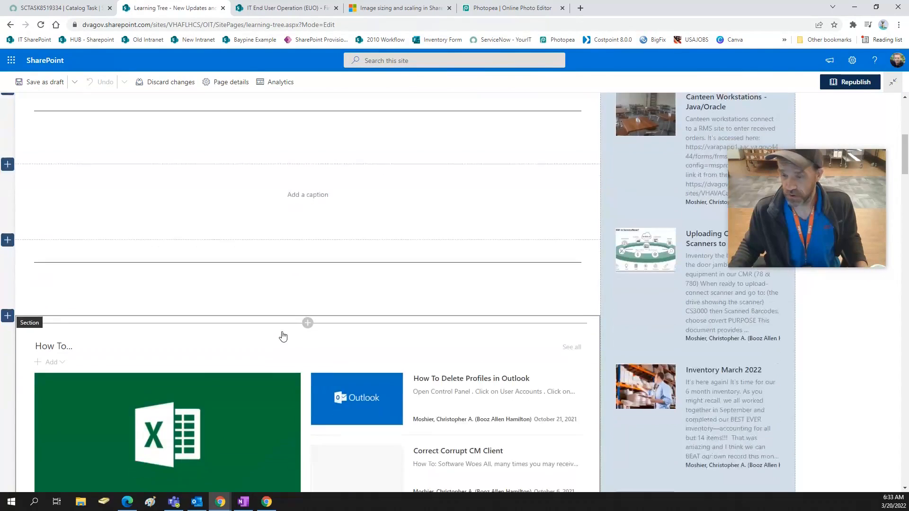
left_click_drag(837, 169, 835, 360)
scroll(521, 296, "down", 8)
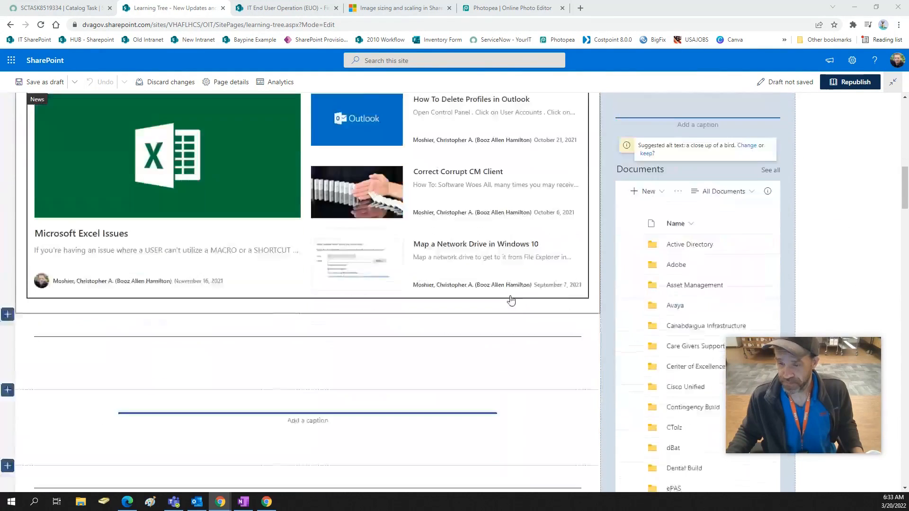
scroll(506, 291, "down", 4)
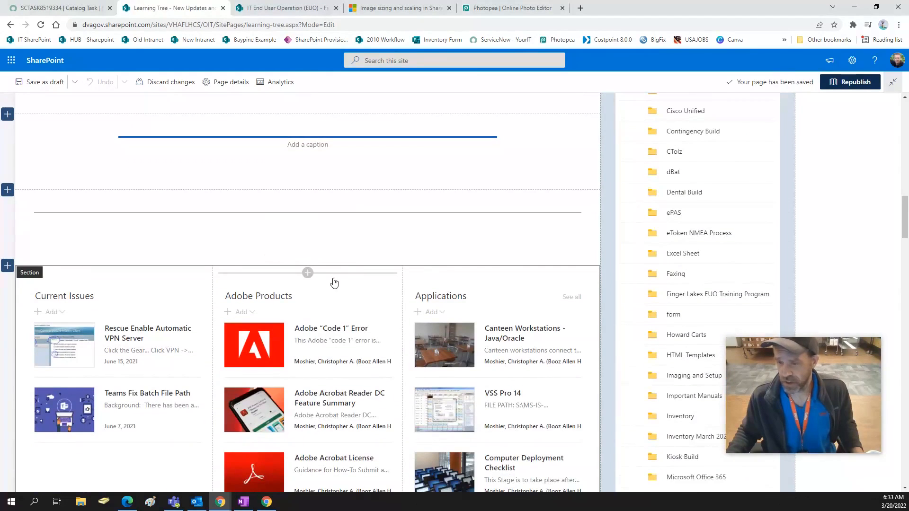
left_click(308, 273)
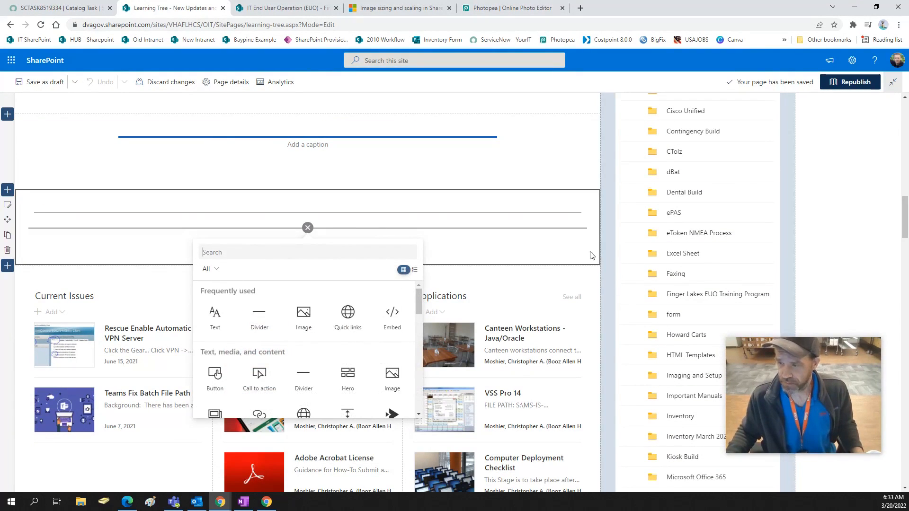
left_click(582, 253)
left_click(312, 308)
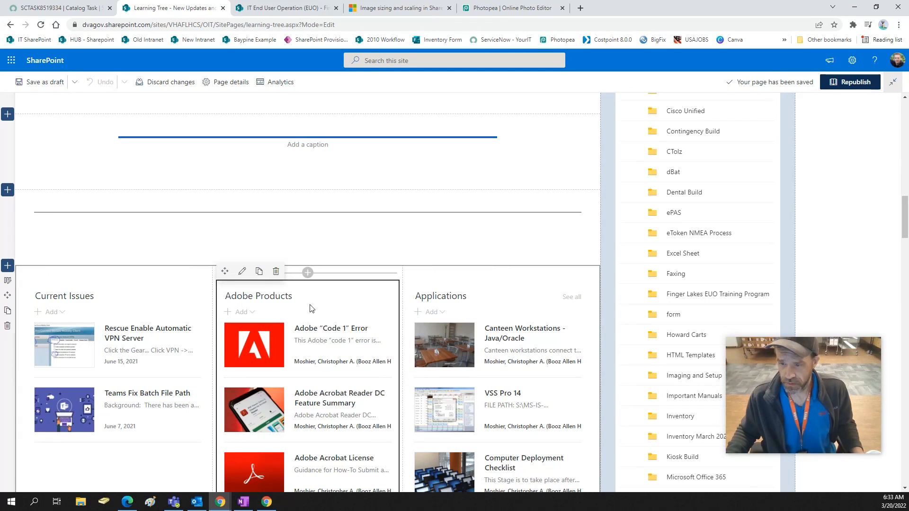
left_click(242, 274)
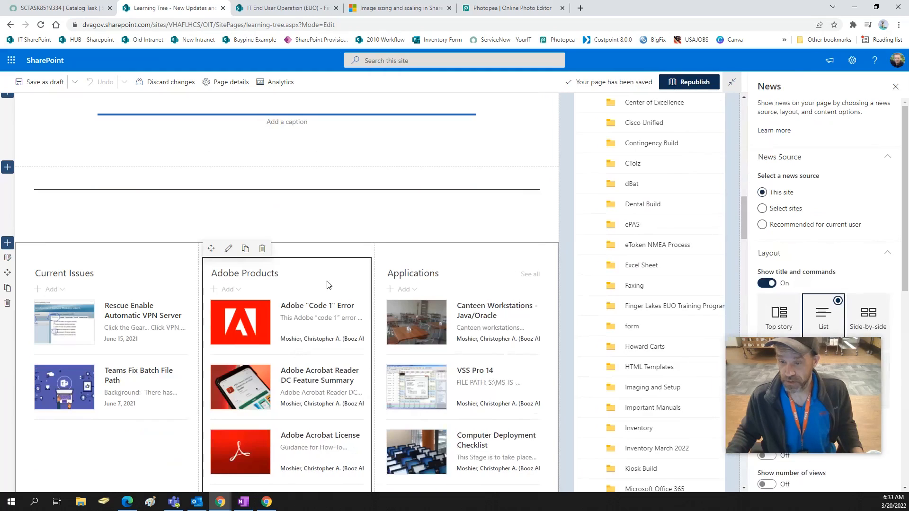
Try the Top story, Side-by-side, Hub News, Carousel and Tiles layouts on the Adobe Products news, and return it to List.
mouse_move(851, 349)
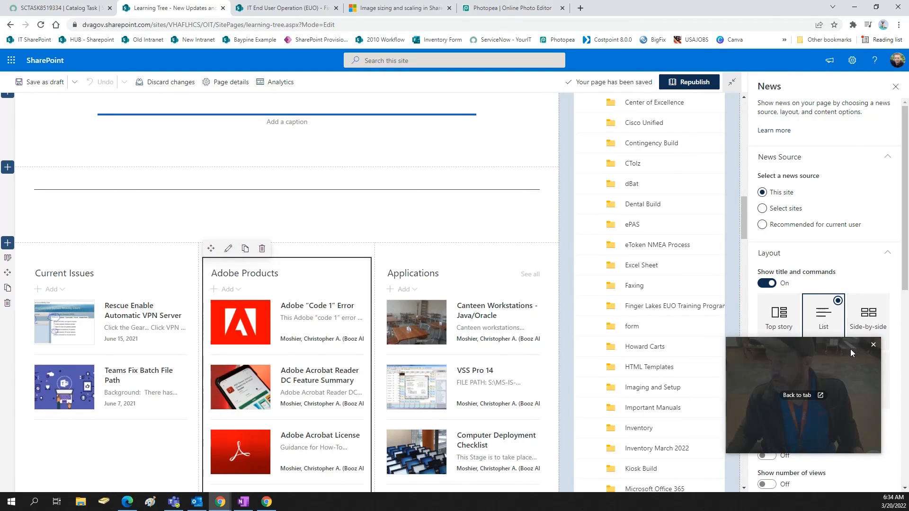
left_click_drag(836, 349, 203, 331)
scroll(809, 326, "down", 2)
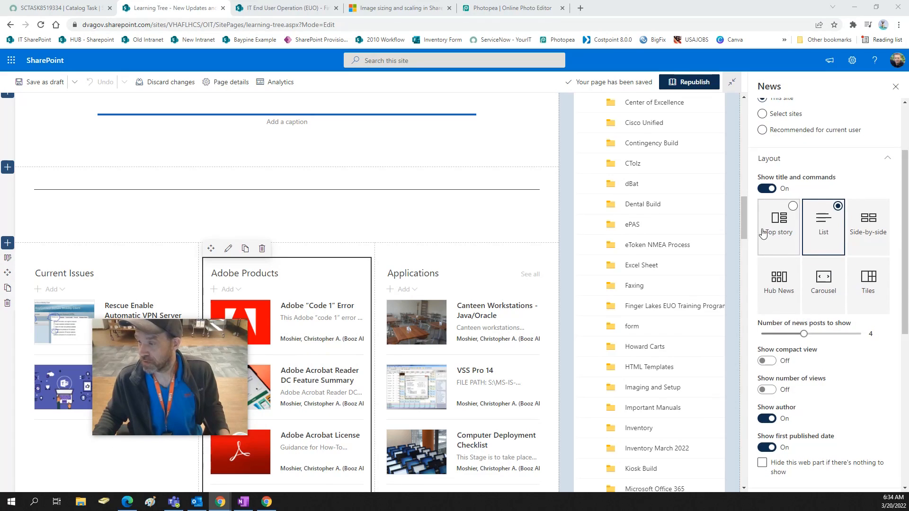
left_click(791, 230)
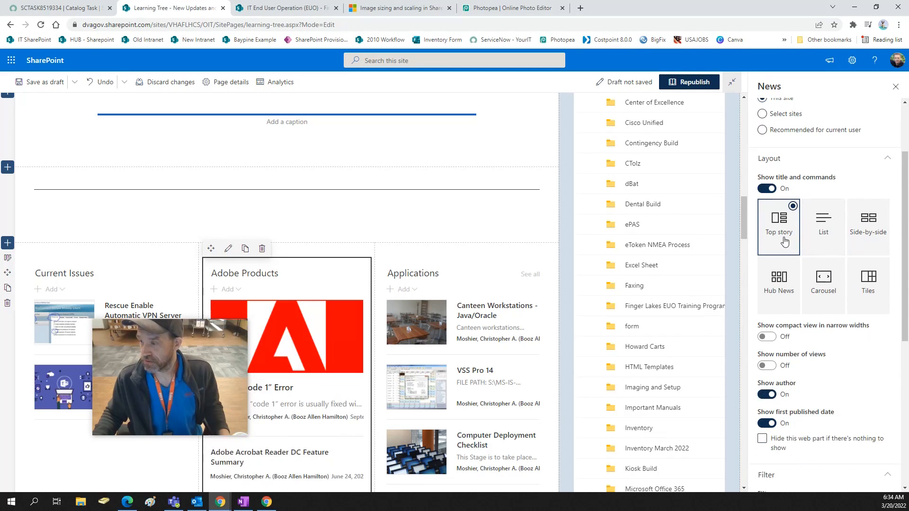
left_click(832, 236)
left_click(867, 222)
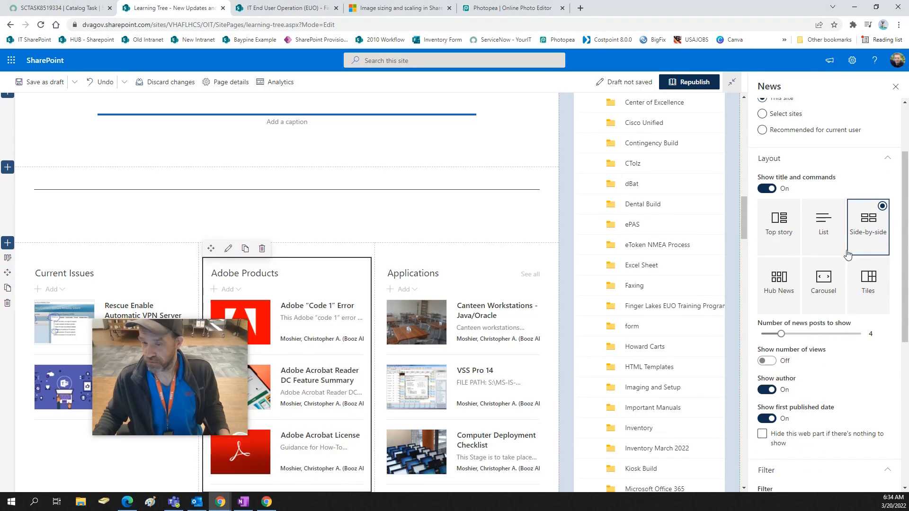
left_click(776, 282)
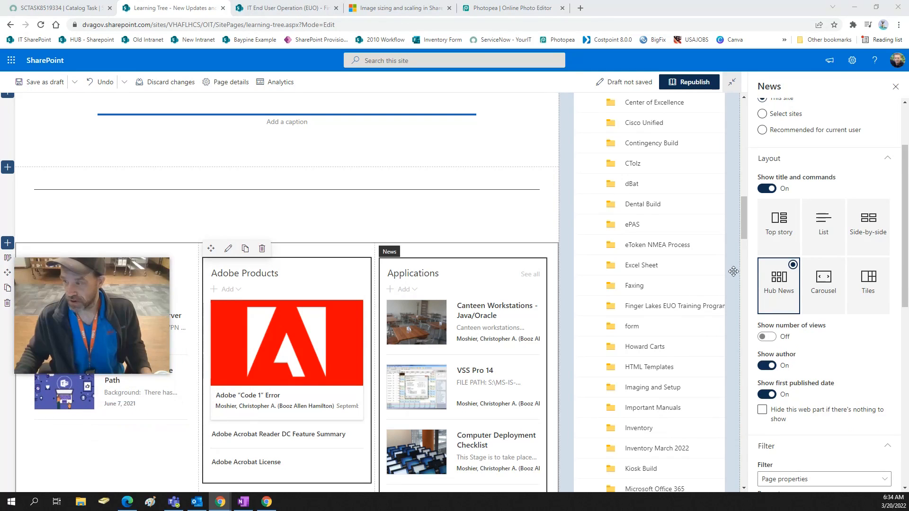
left_click(815, 301)
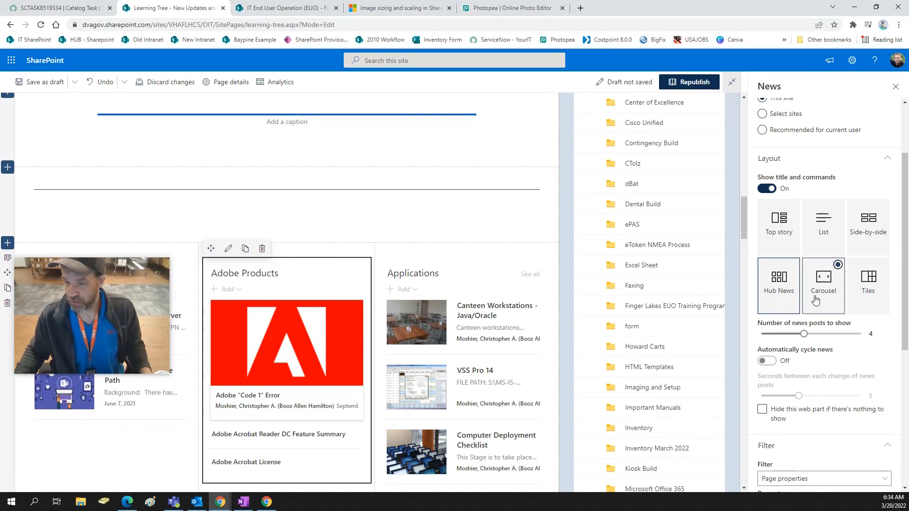
left_click(869, 290)
left_click(824, 224)
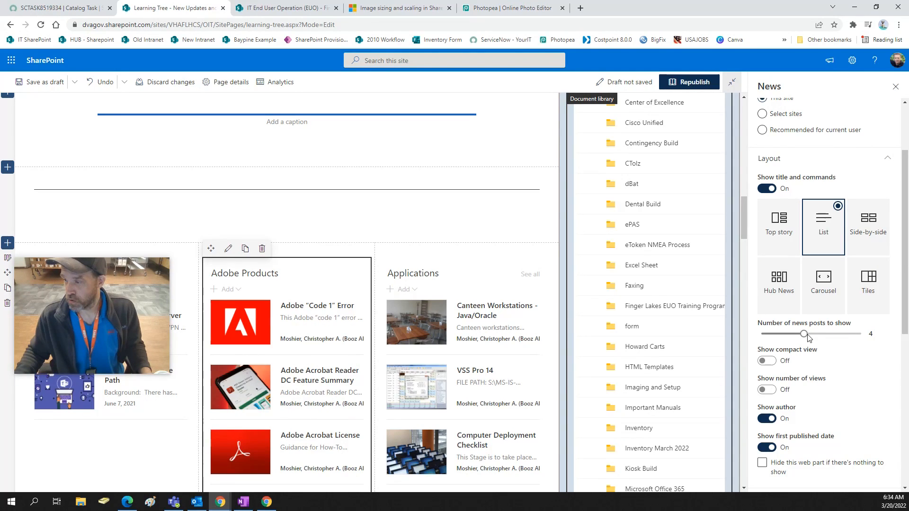
Try 7 and 8 as the number of news posts to show for Adobe Products, and return it to 4.
left_click_drag(805, 334, 846, 334)
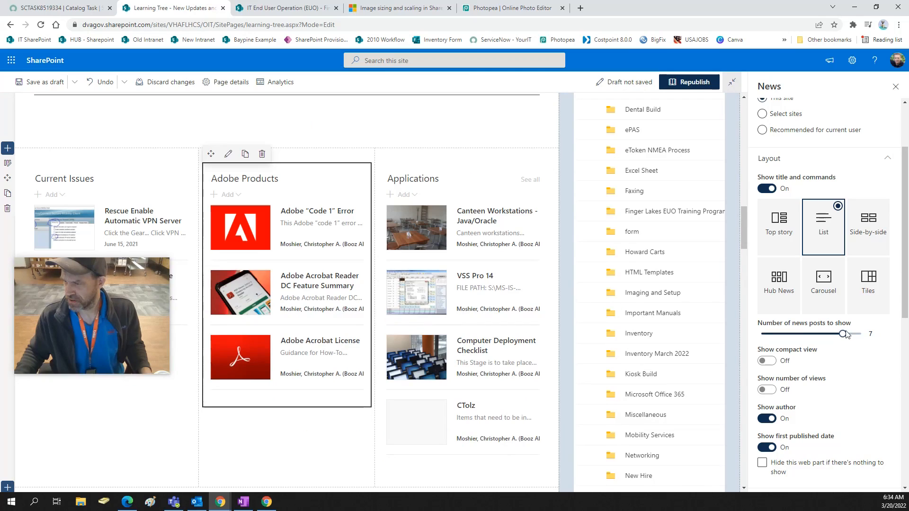
left_click(861, 334)
scroll(860, 327, "down", 1)
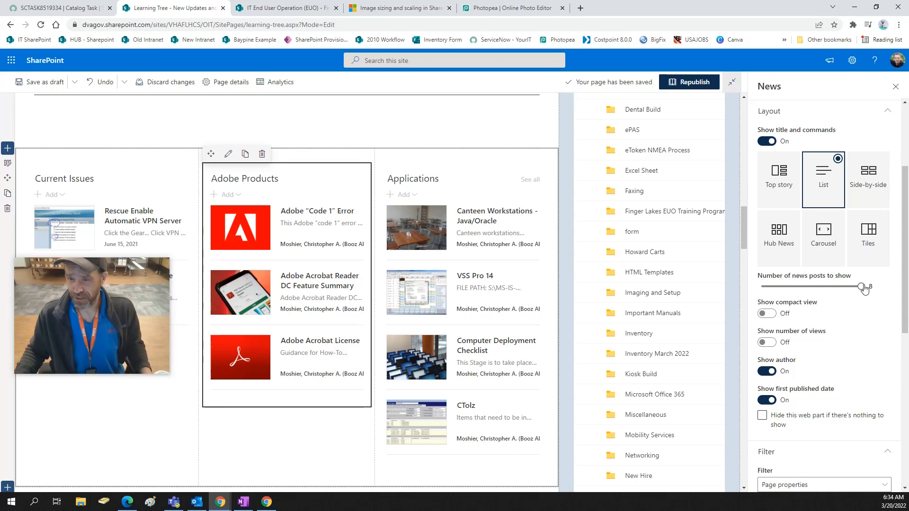
mouse_move(862, 286)
left_mouse_down()
mouse_move(818, 287)
mouse_move(857, 290)
left_mouse_up()
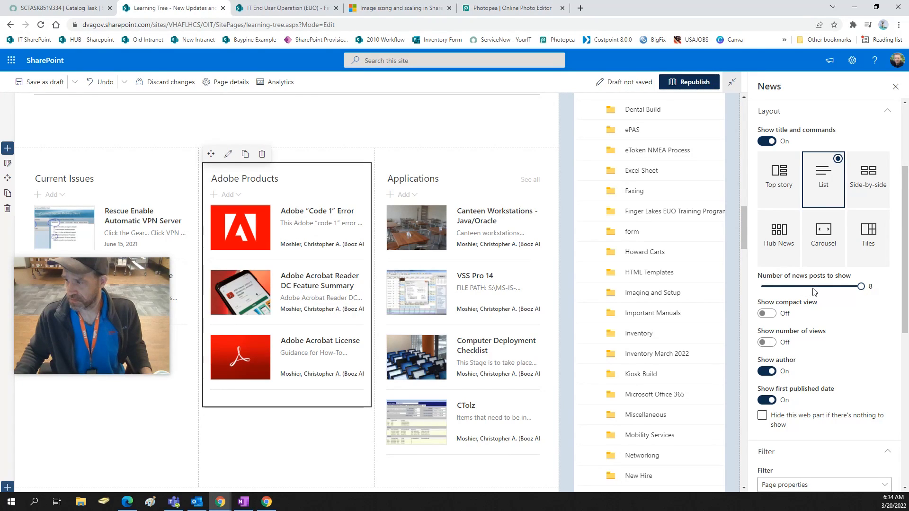
left_click_drag(865, 289, 811, 290)
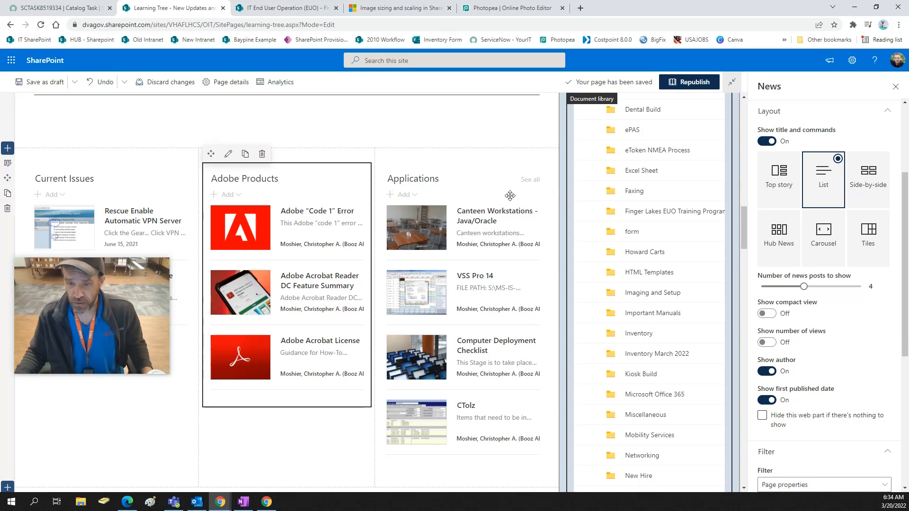
Examine the Adobe Products news filter and compare its property with the News Post Category column in the Finger Lakes Pages library.
mouse_move(129, 325)
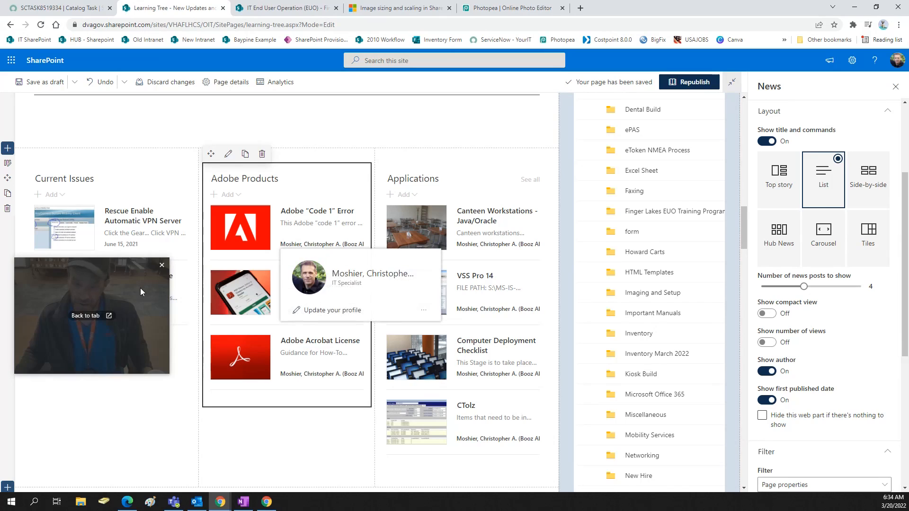
left_click_drag(140, 287, 163, 297)
scroll(820, 342, "down", 3)
scroll(820, 342, "down", 2)
scroll(828, 342, "up", 2)
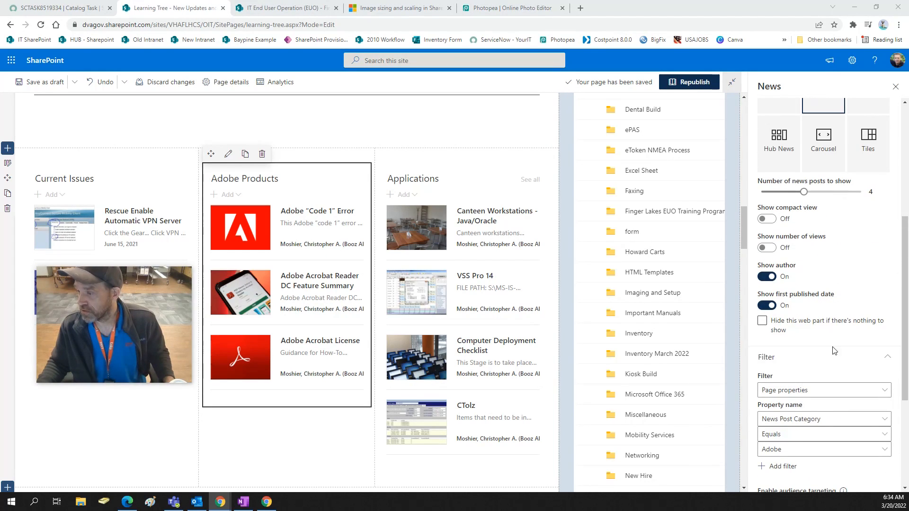
scroll(804, 340, "down", 1)
scroll(803, 339, "down", 3)
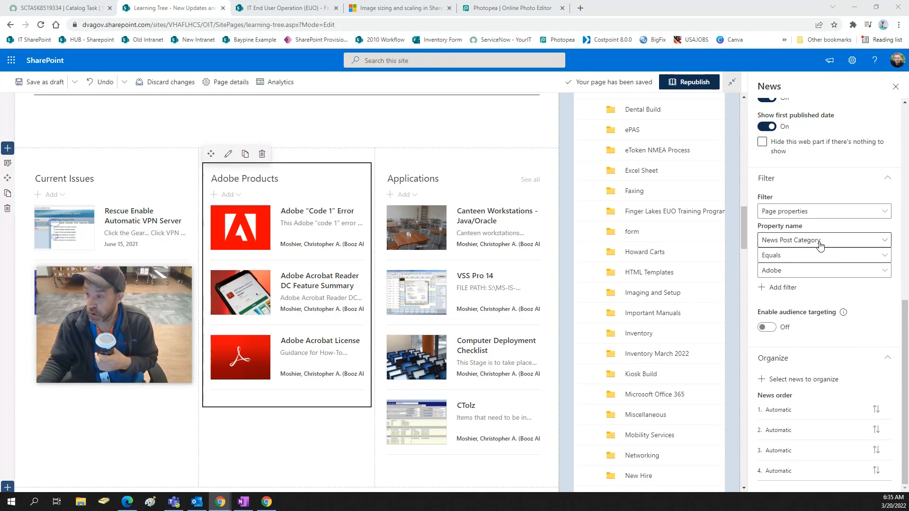
left_click(256, 14)
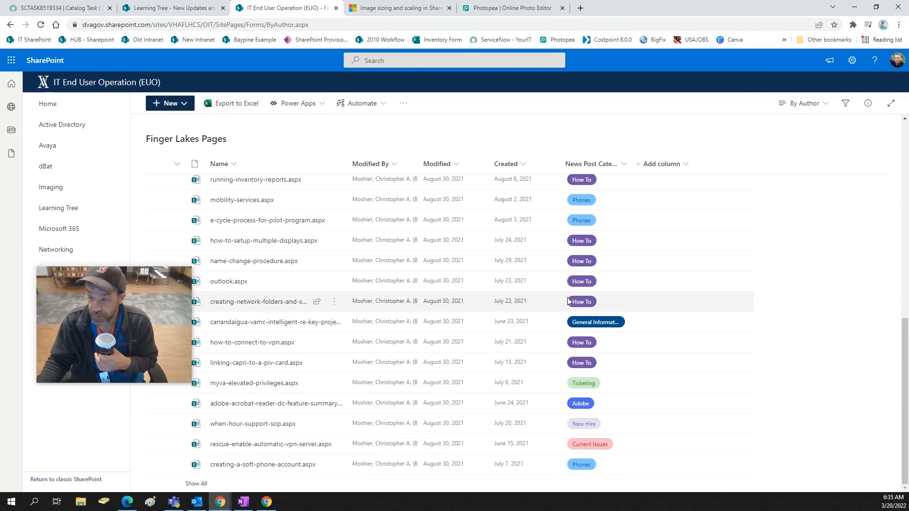
left_click(175, 9)
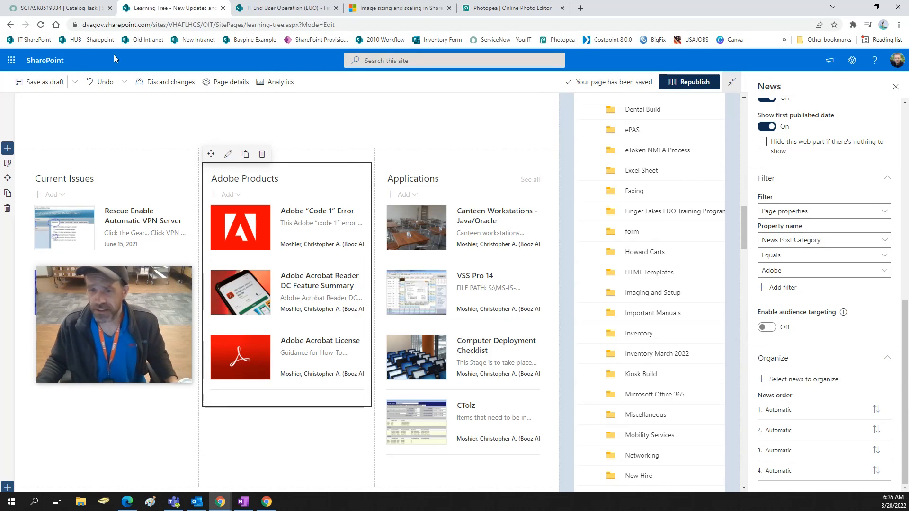
Save the Learning Tree page as a draft and look over its category news sections.
left_click(45, 83)
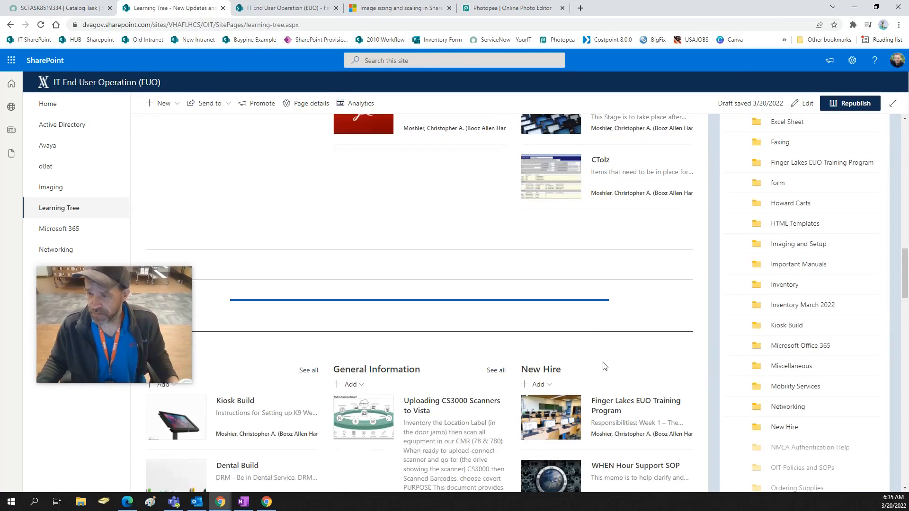
scroll(592, 341, "up", 10)
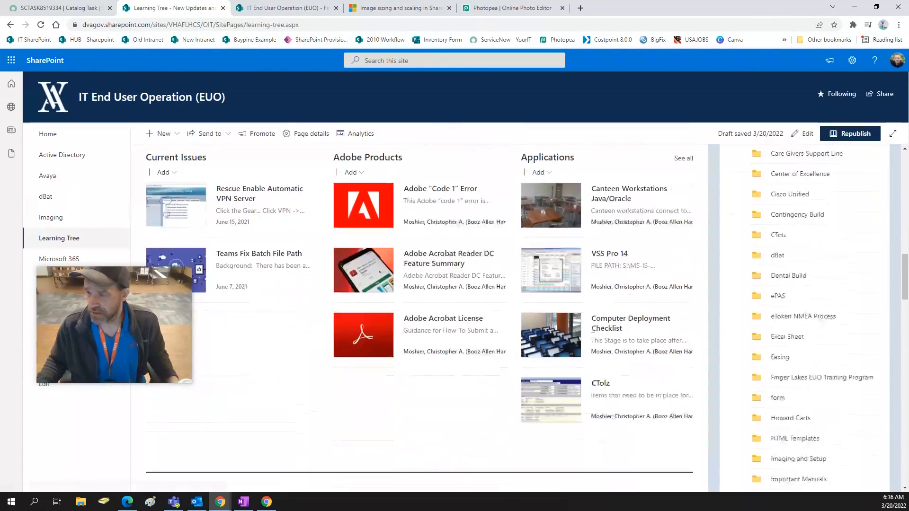
scroll(592, 336, "down", 6)
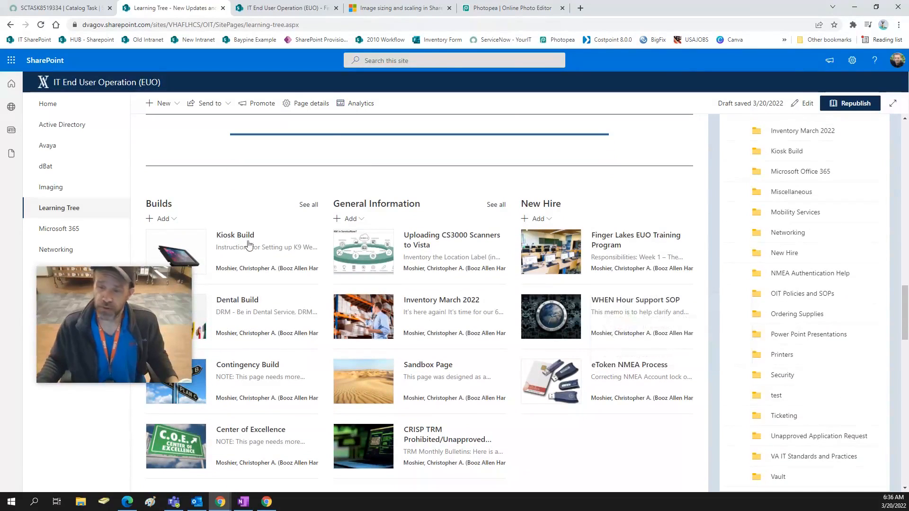
Look over the Builds section of the Learning Tree page and open its full list of news posts.
mouse_move(149, 280)
left_click_drag(149, 279, 499, 290)
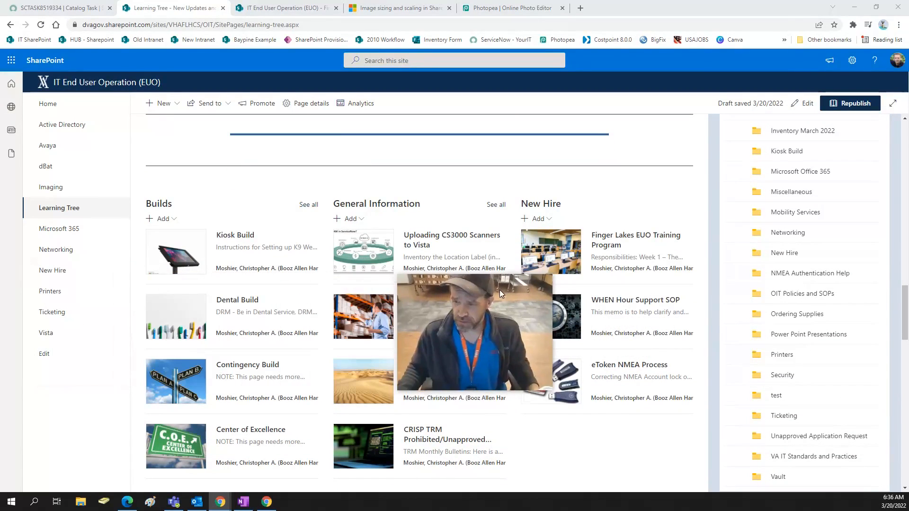
scroll(227, 355, "down", 4)
scroll(248, 348, "up", 3)
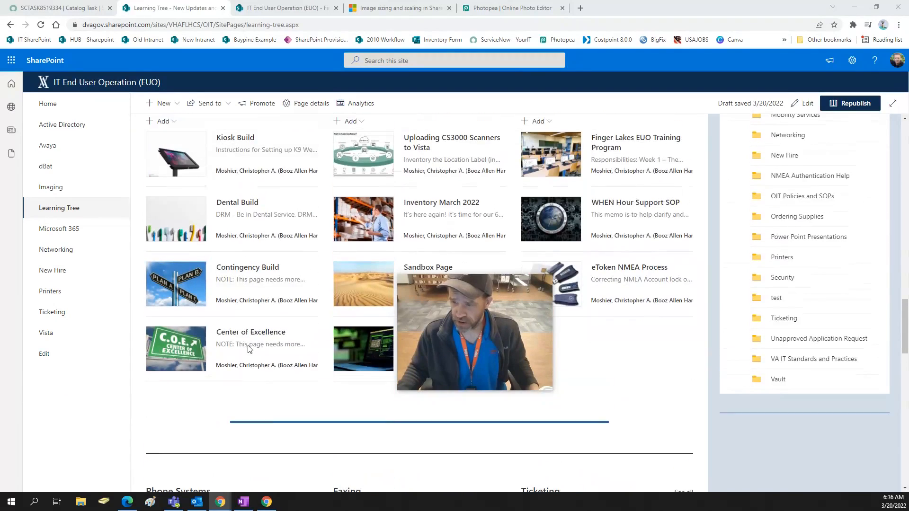
scroll(250, 349, "up", 1)
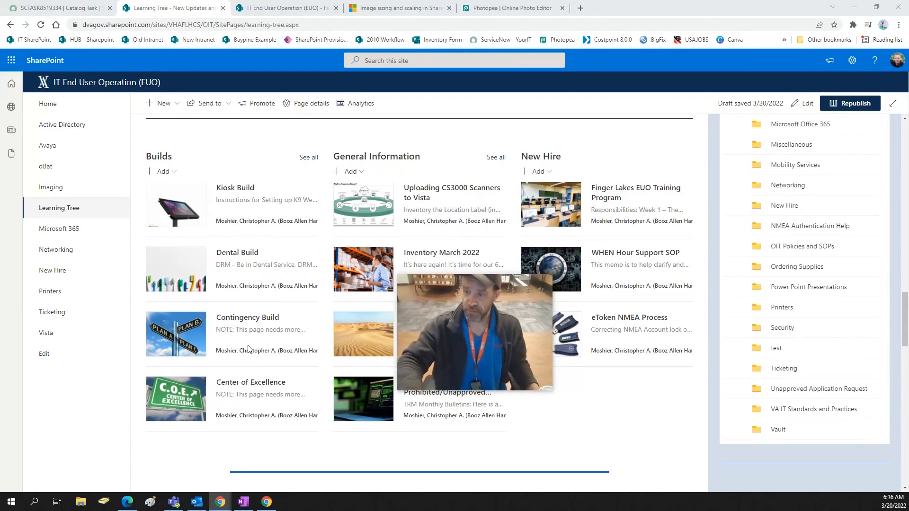
left_click(307, 157)
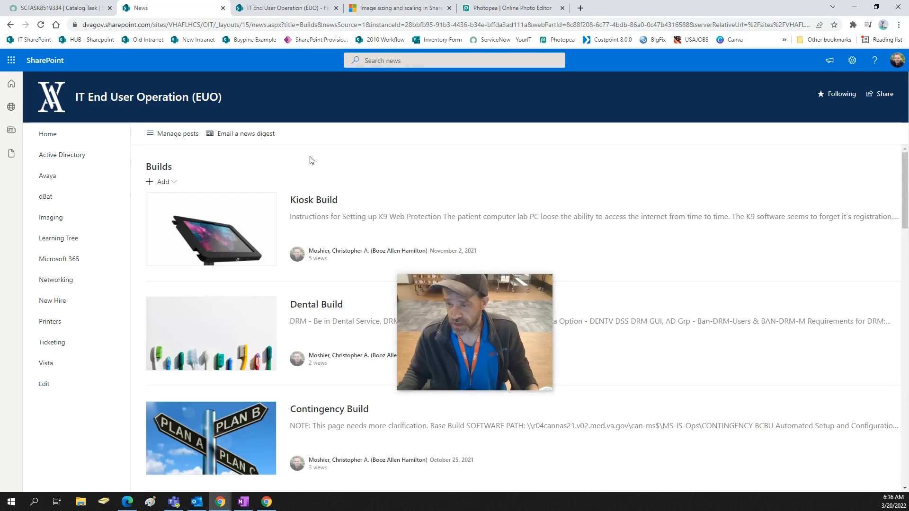
Look through the full list of Builds news posts and return to the Learning Tree page.
mouse_move(493, 291)
left_click_drag(492, 291, 700, 307)
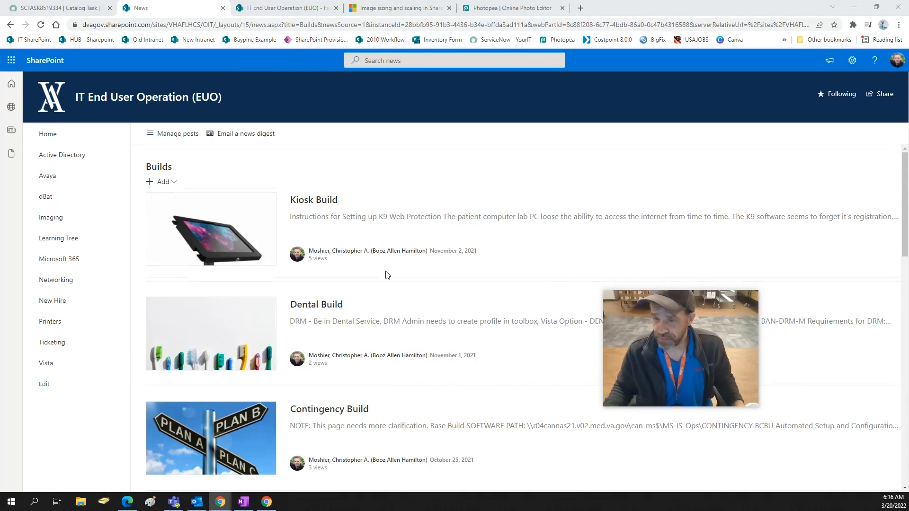
scroll(387, 275, "down", 12)
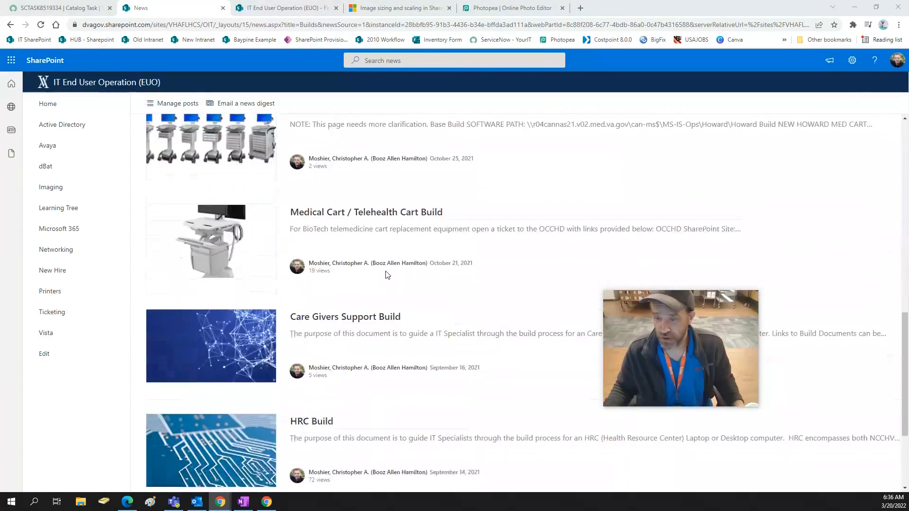
scroll(388, 275, "down", 3)
scroll(371, 375, "up", 15)
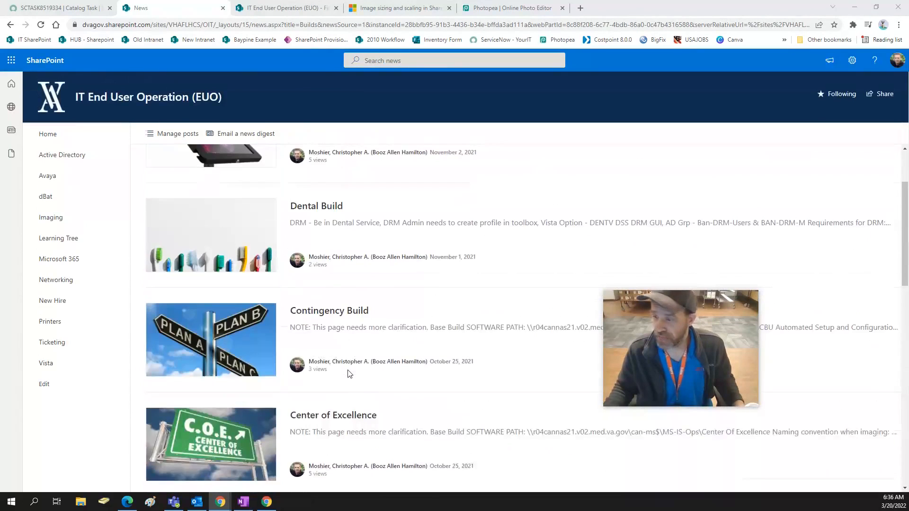
scroll(202, 462, "down", 3)
left_click(372, 60)
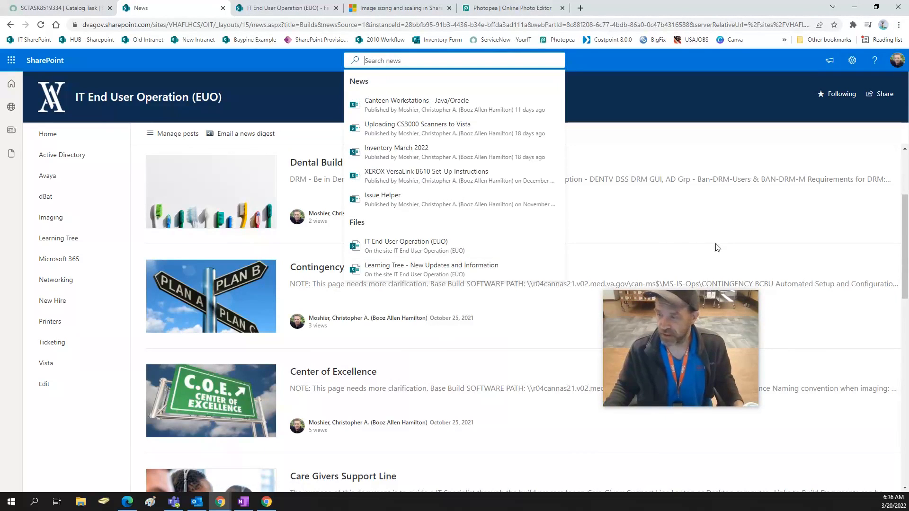
left_click(778, 226)
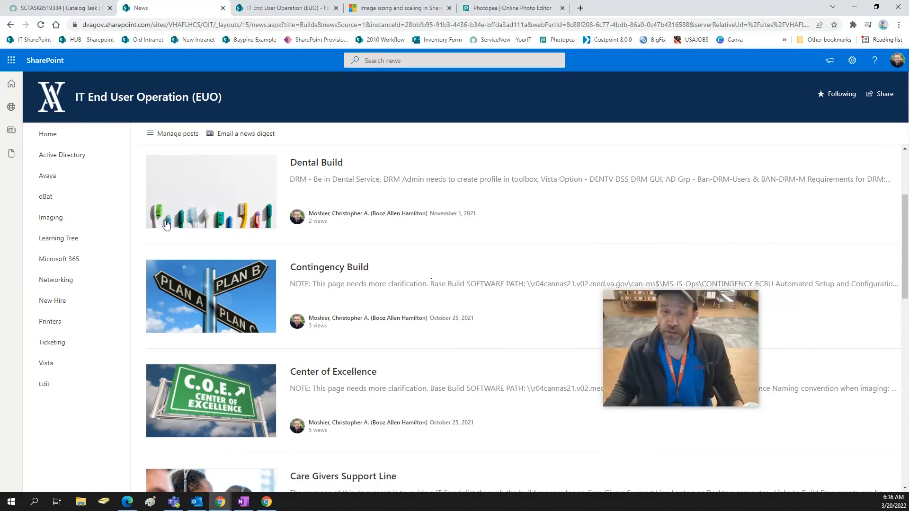
left_click(10, 26)
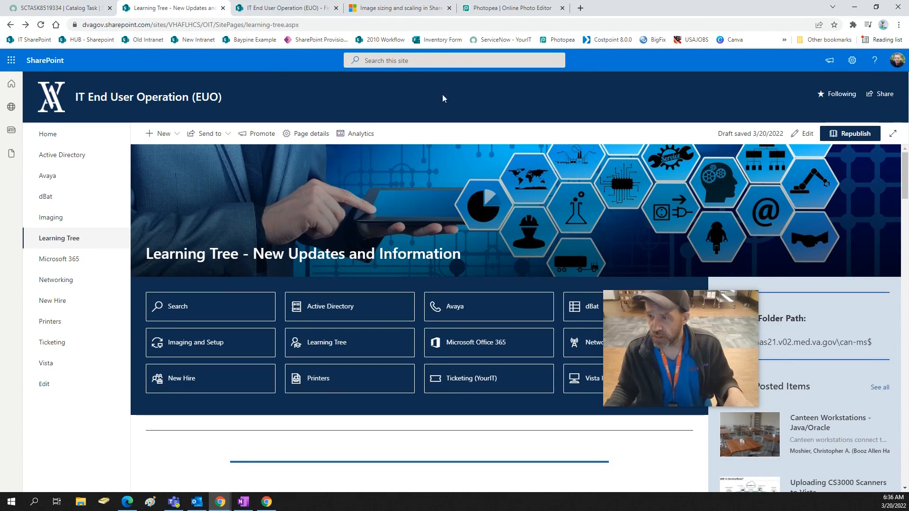
Open the HUB - Sharepoint bookmark in a new browser tab placed after the Finger Lakes Pages library.
left_click(283, 12)
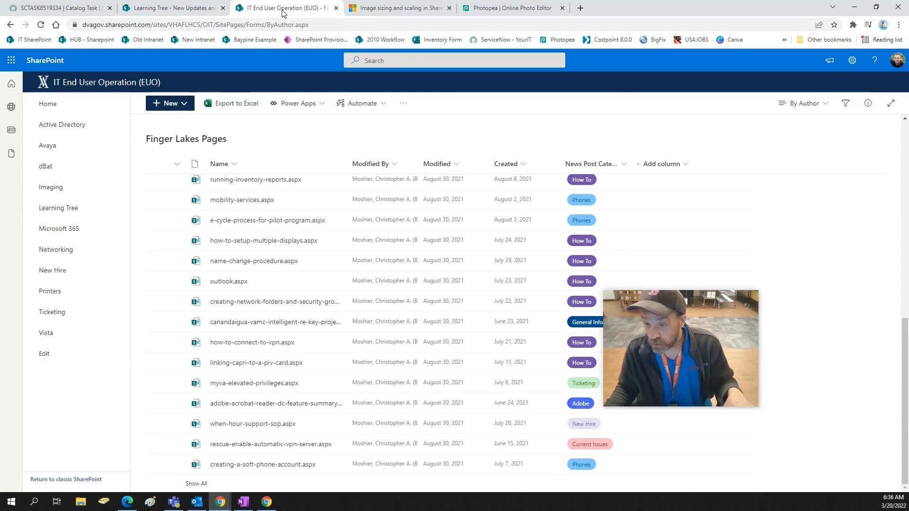
left_click(182, 9)
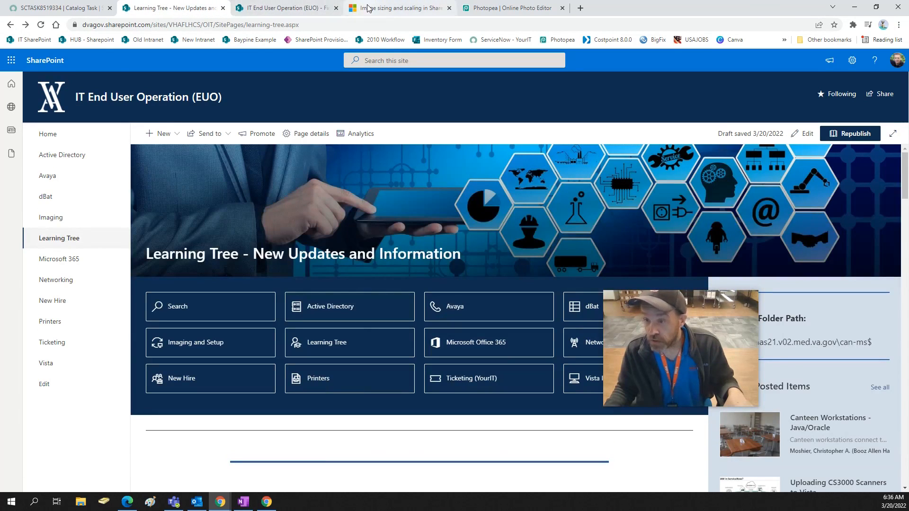
left_click(580, 8)
left_click_drag(591, 13, 364, 22)
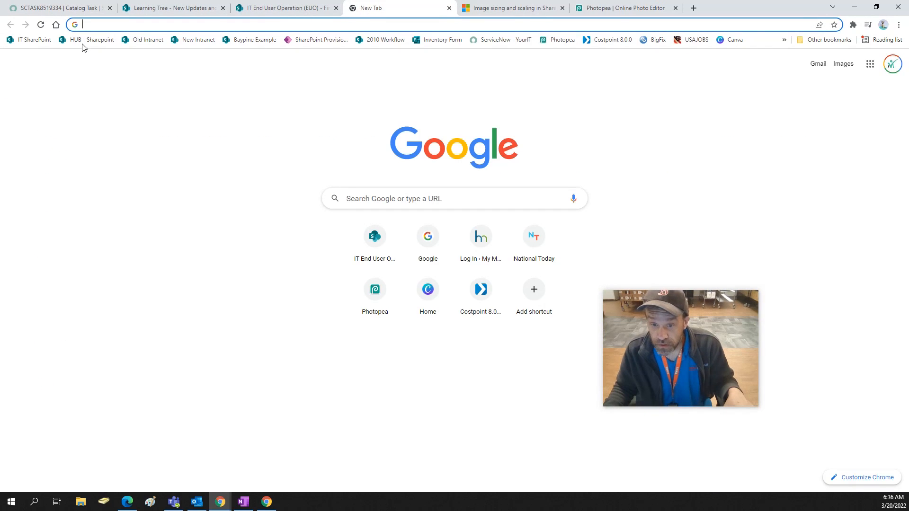
left_click(86, 40)
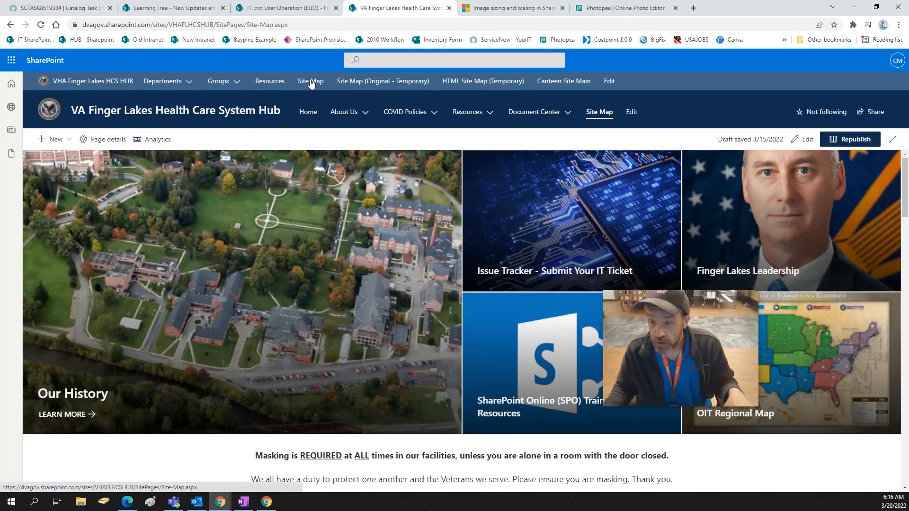
Open the Office of Information and Technology (OI&T) - Internal site from the hub's Site Map.
left_click(310, 83)
scroll(417, 307, "down", 3)
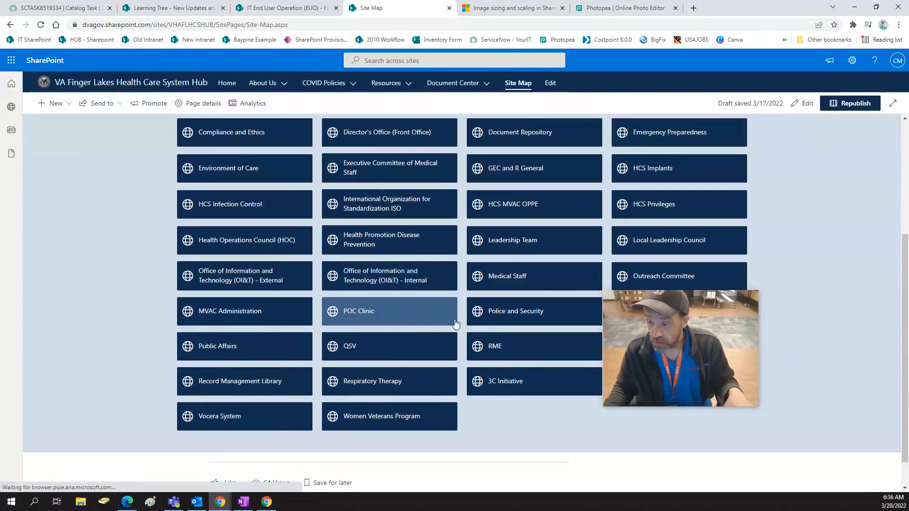
left_click(389, 279)
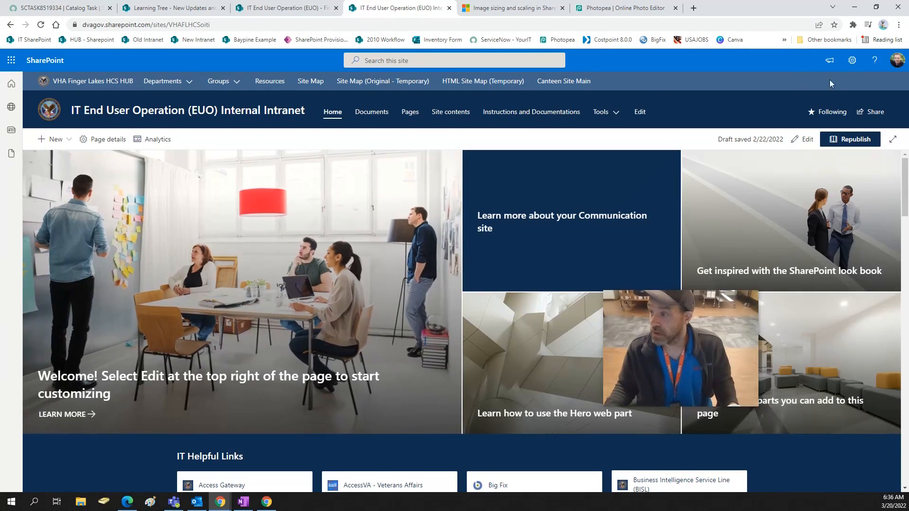
Open the Site Pages library from the internal site's contents.
left_click(853, 61)
left_click(803, 148)
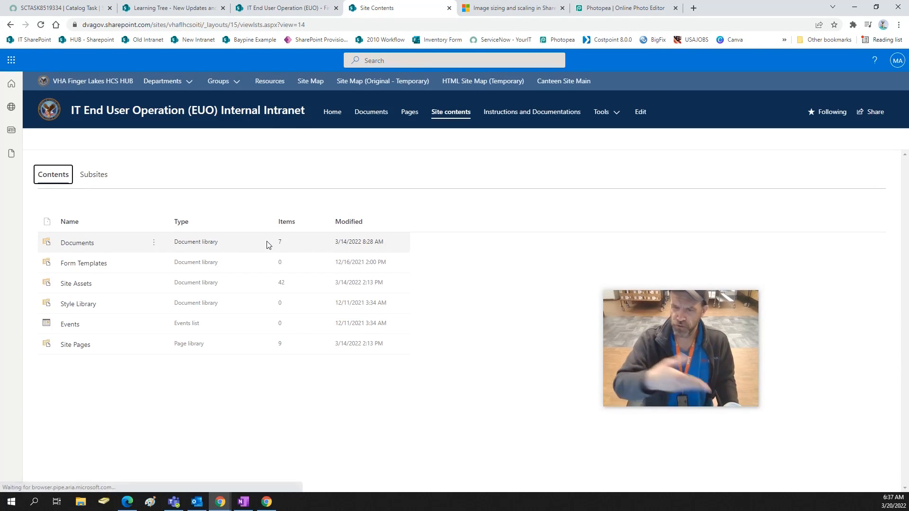
left_click(76, 344)
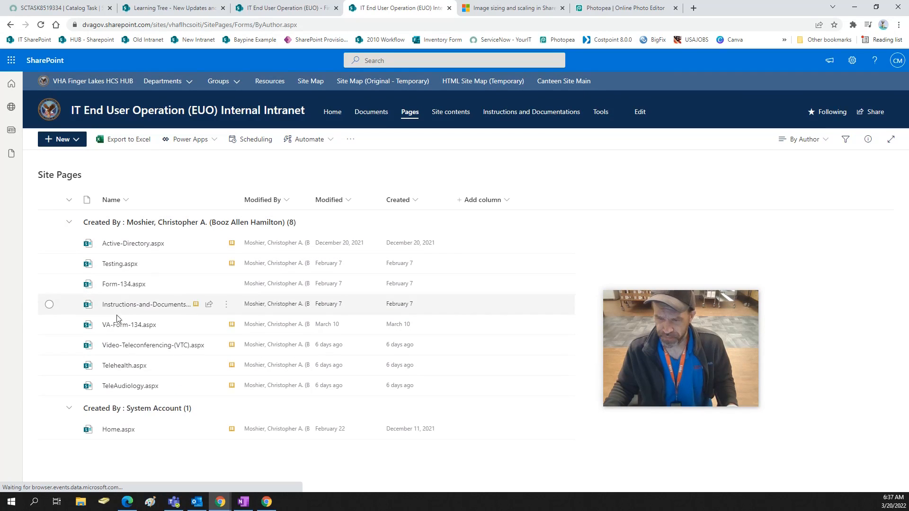
Open the Telehealth page in a separate browser tab, look over its top part, and return to the Site Pages library.
left_click(130, 369)
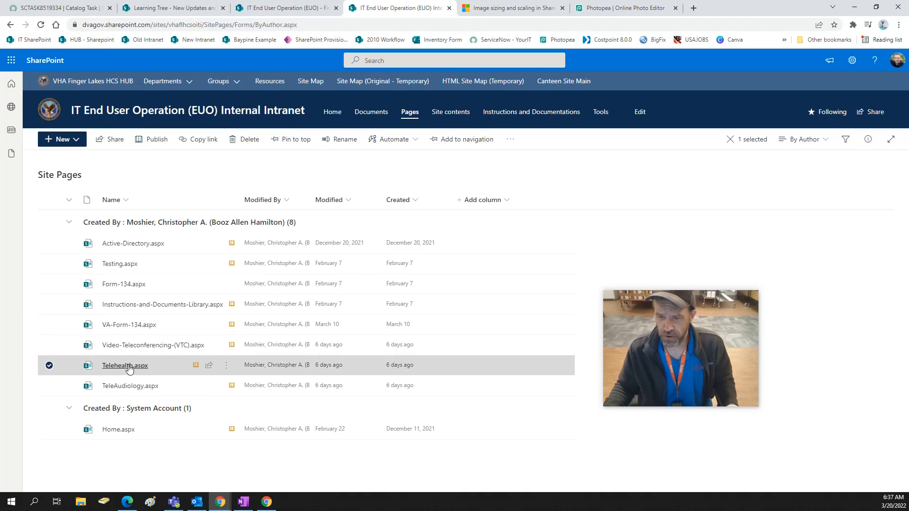
right_click(129, 369)
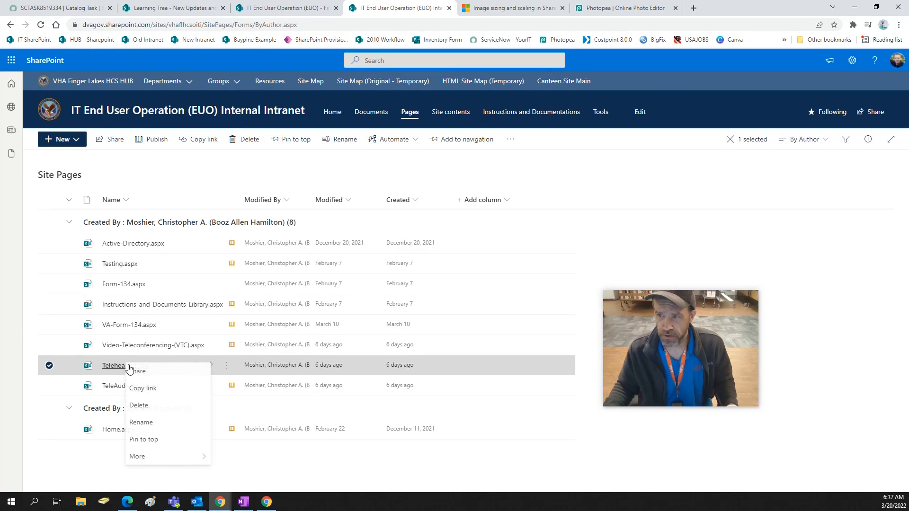
left_click(114, 369)
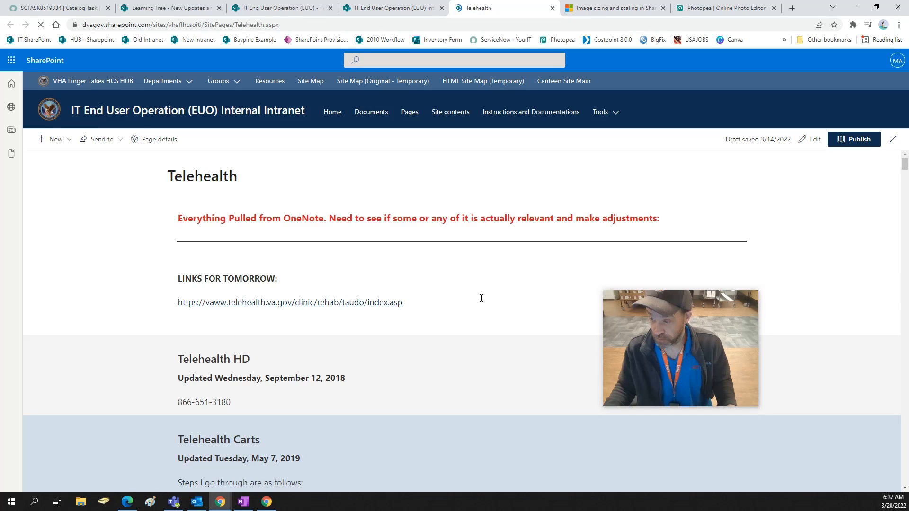
scroll(481, 298, "down", 2)
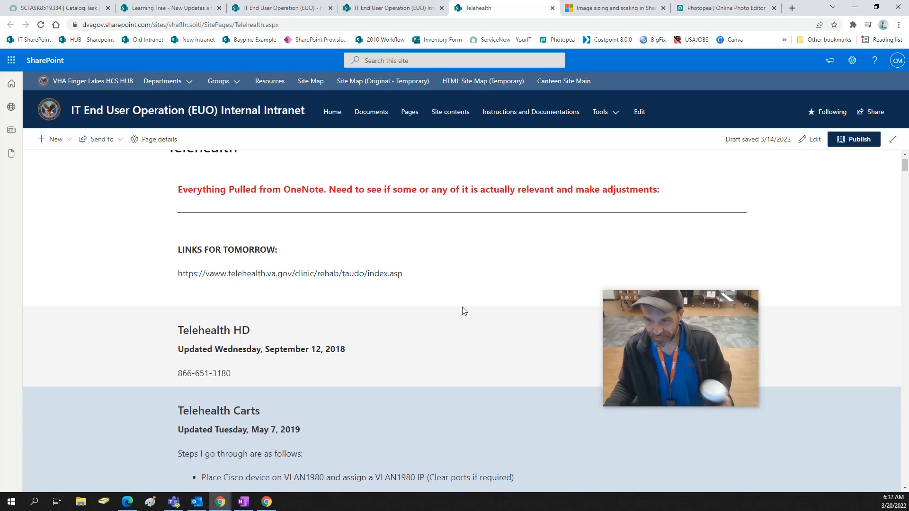
scroll(229, 235, "up", 1)
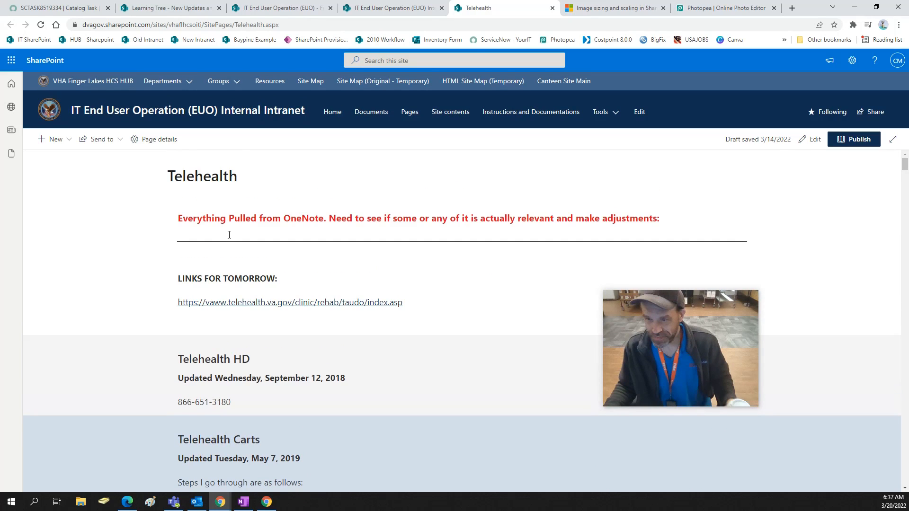
left_click(415, 12)
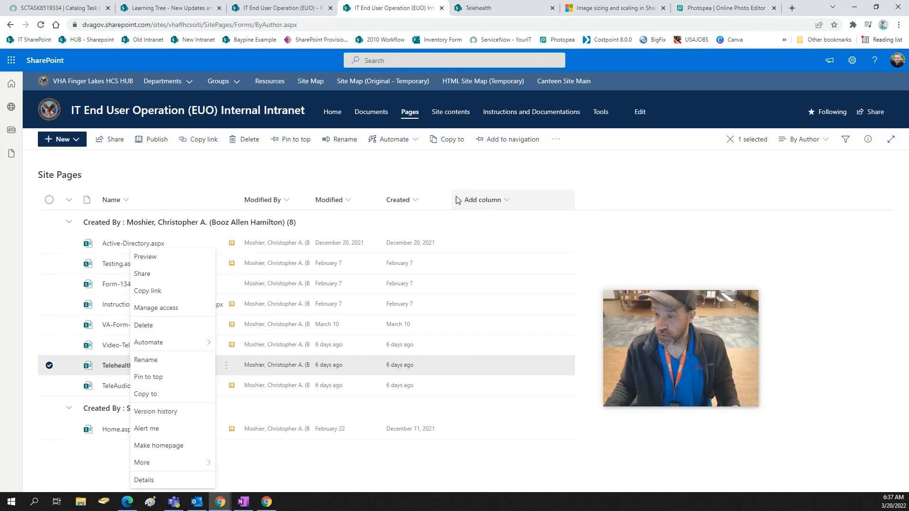
Start a new Choice column in the Site Pages library and name it Article Categories.
left_click(481, 200)
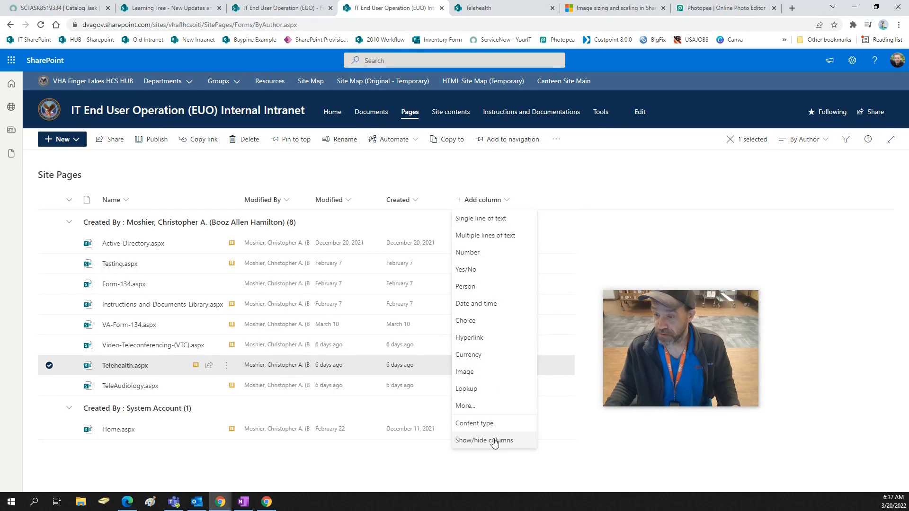
left_click(472, 325)
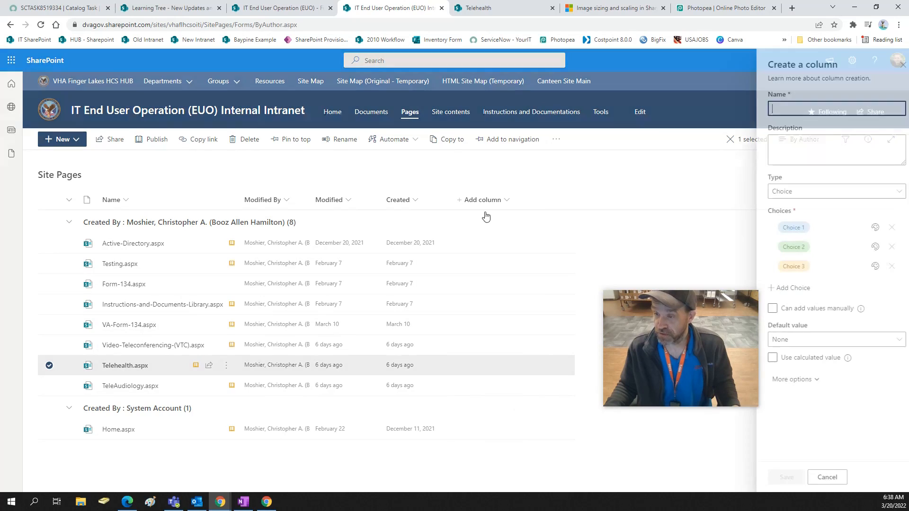
left_click_drag(718, 308, 235, 324)
left_click(795, 110)
type("Article Categories")
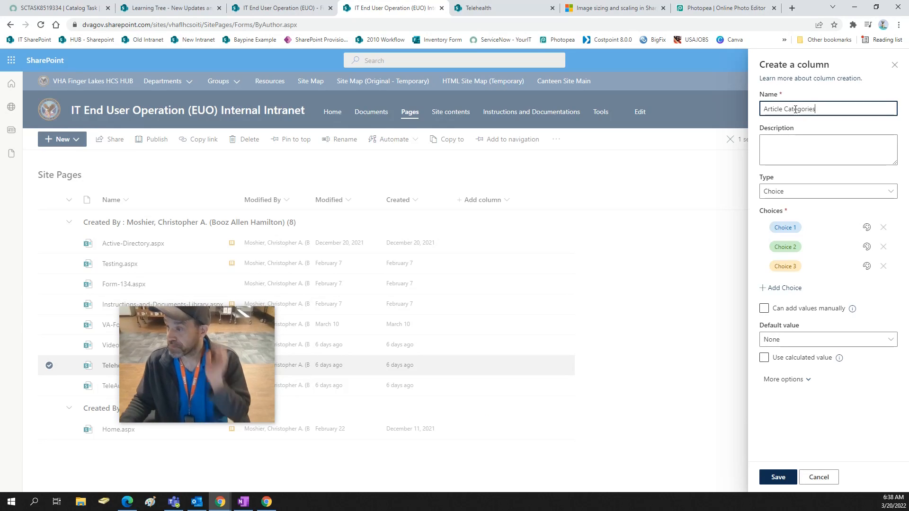
Describe the column as "These are categories for our news articles and tutorials." and rename its first choice Telehealth.
left_click(814, 227)
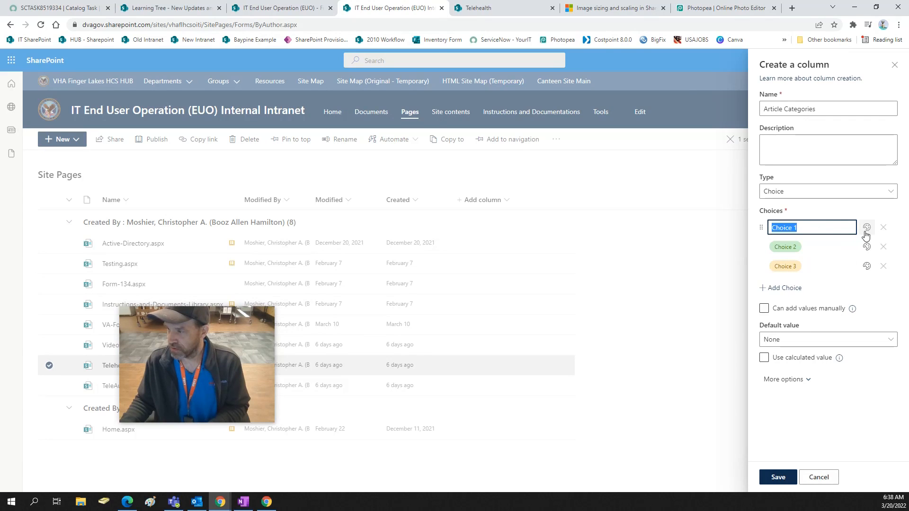
left_click(826, 225)
left_click(818, 149)
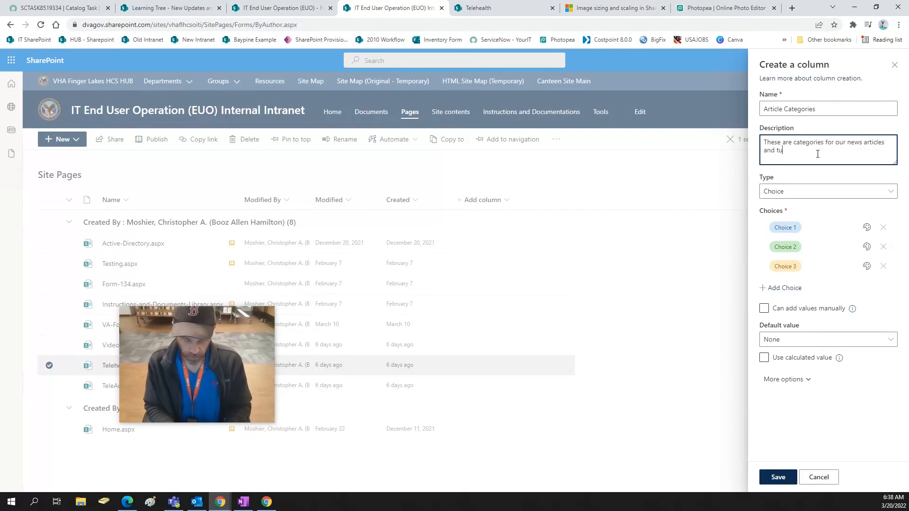
key("alt")
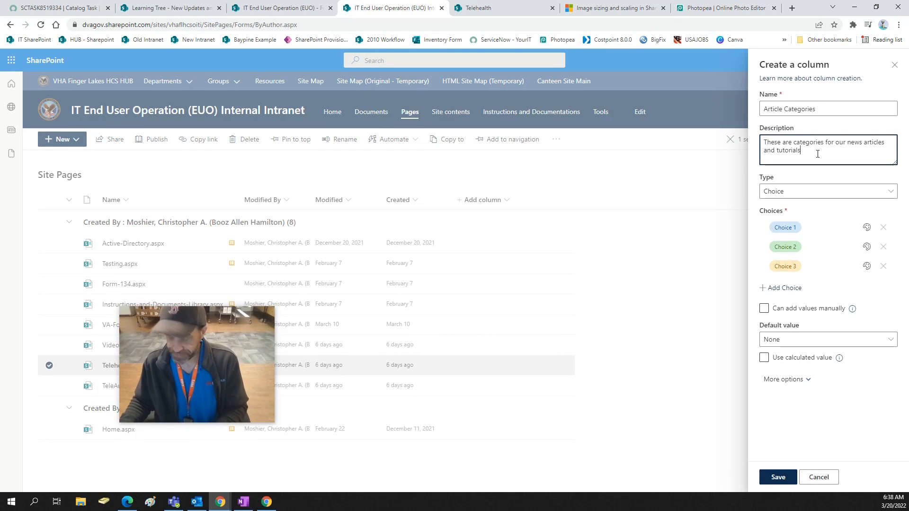
left_click(803, 228)
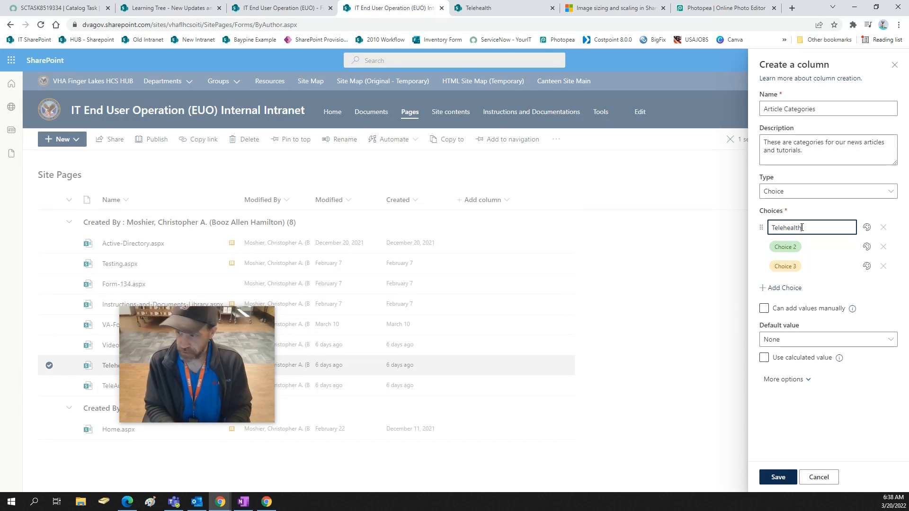
left_click(870, 409)
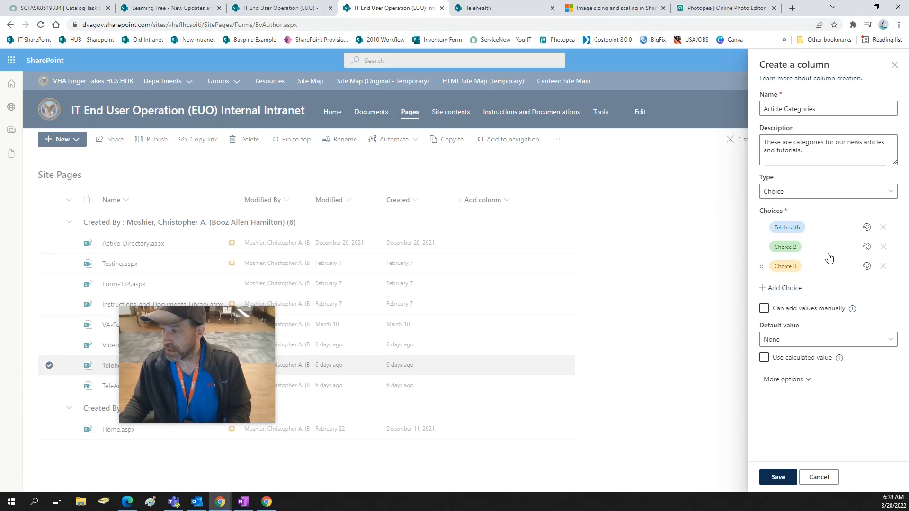
Try dark red and red as the Telehealth choice's colour, and settle on dark purple.
left_click(868, 227)
left_click(777, 280)
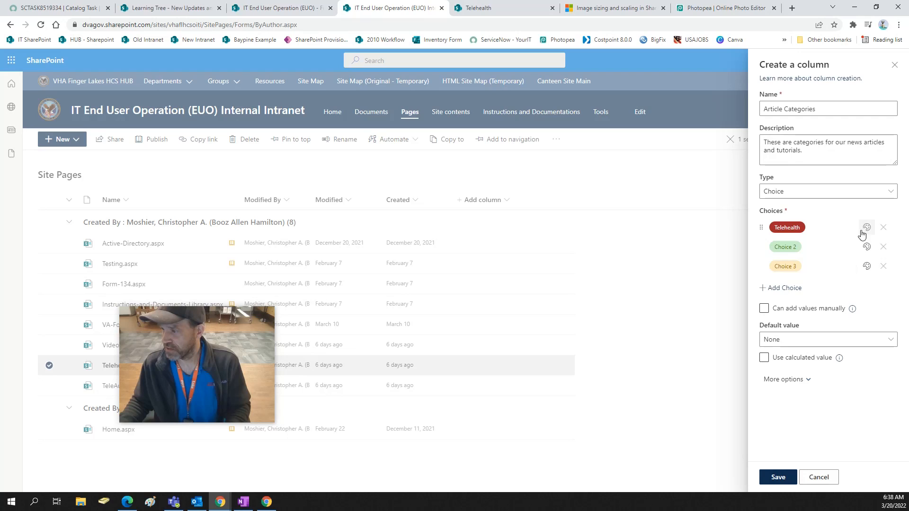
left_click(866, 229)
left_click(793, 281)
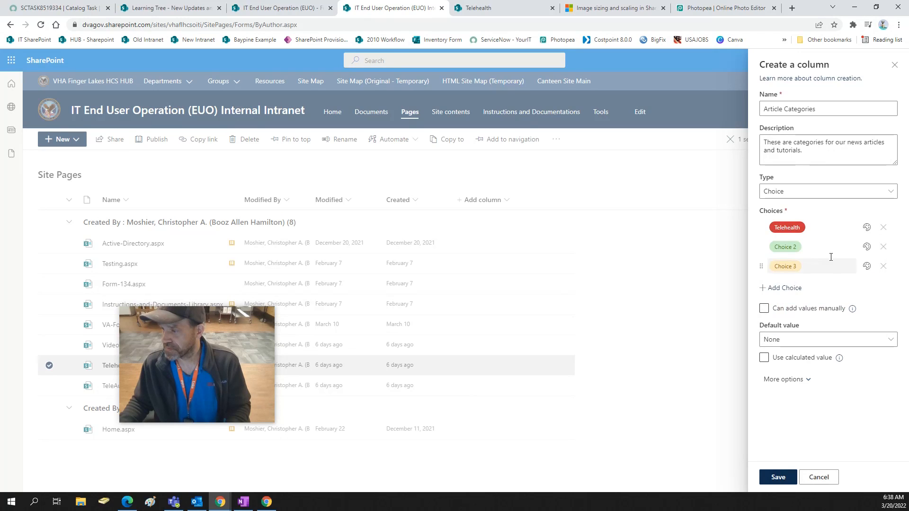
left_click(867, 228)
left_click(822, 295)
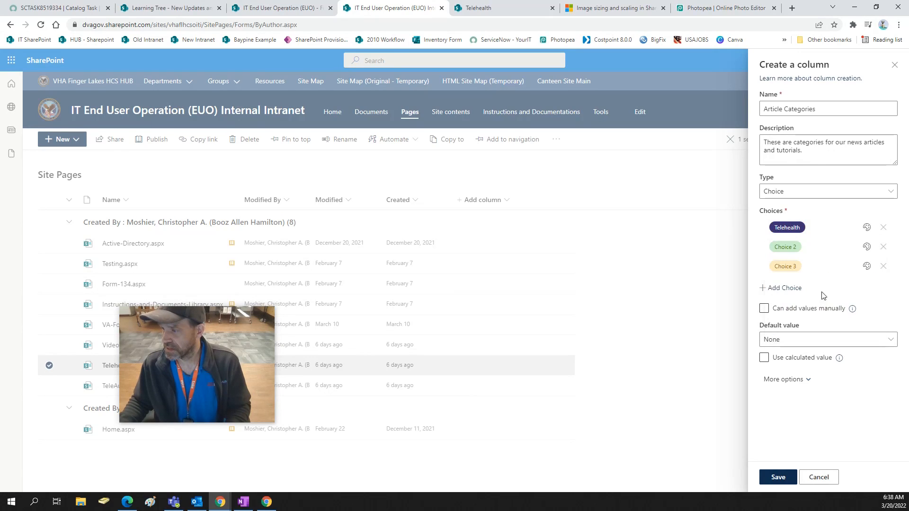
Remove Choice 2 and Choice 3 from the column's choices and add a new choice named Vista.
left_click(883, 247)
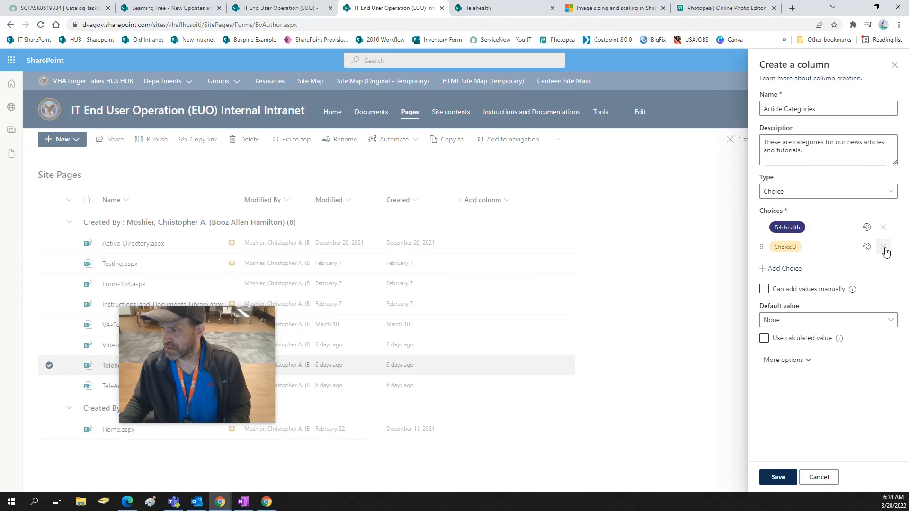
left_click(883, 247)
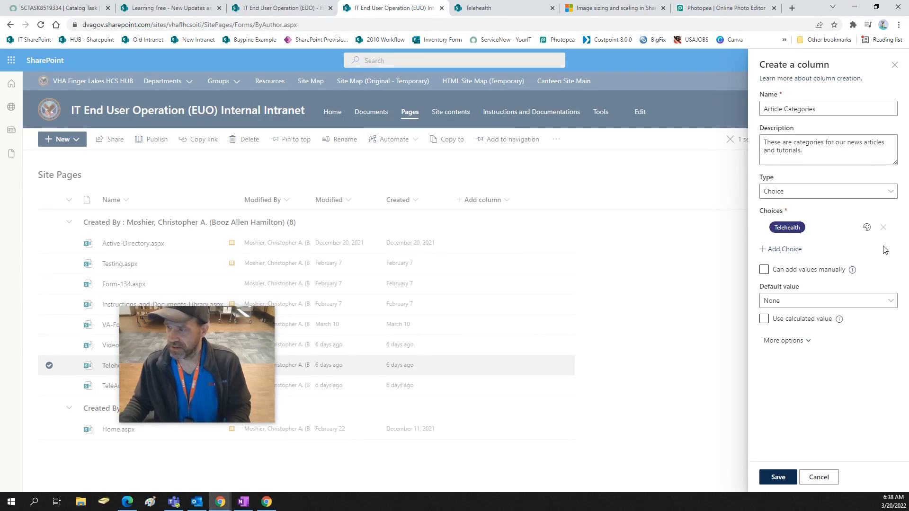
left_click(782, 250)
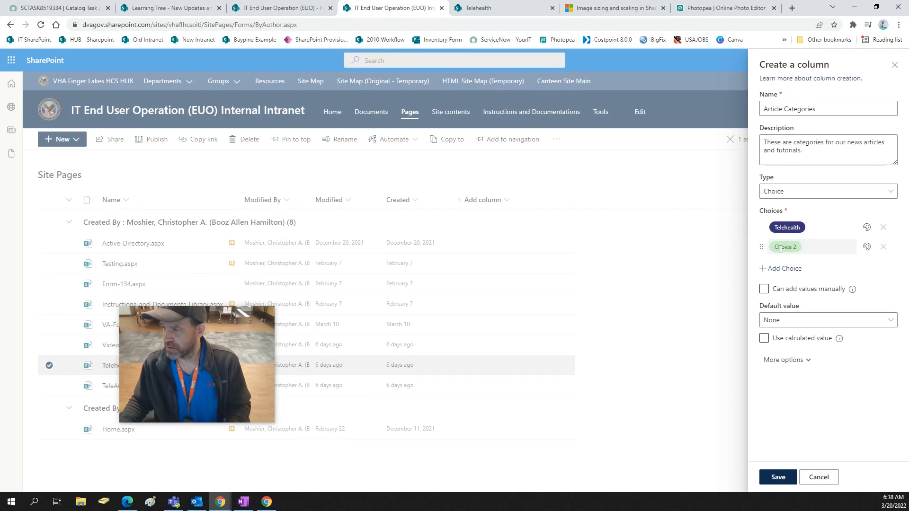
left_click(822, 245)
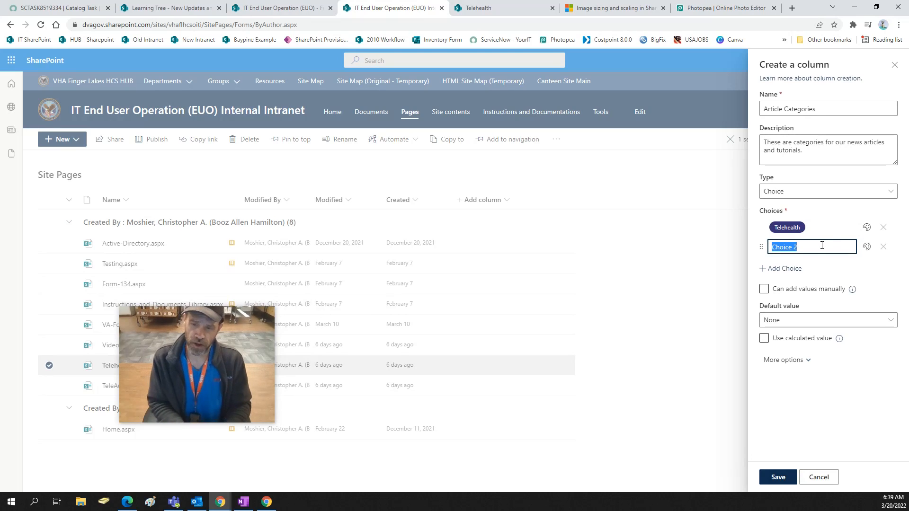
type("Vista")
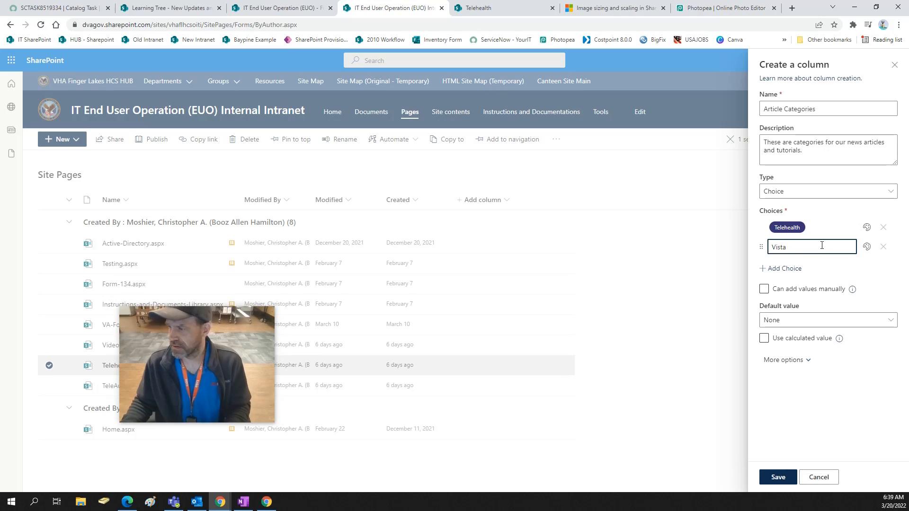
left_click(837, 394)
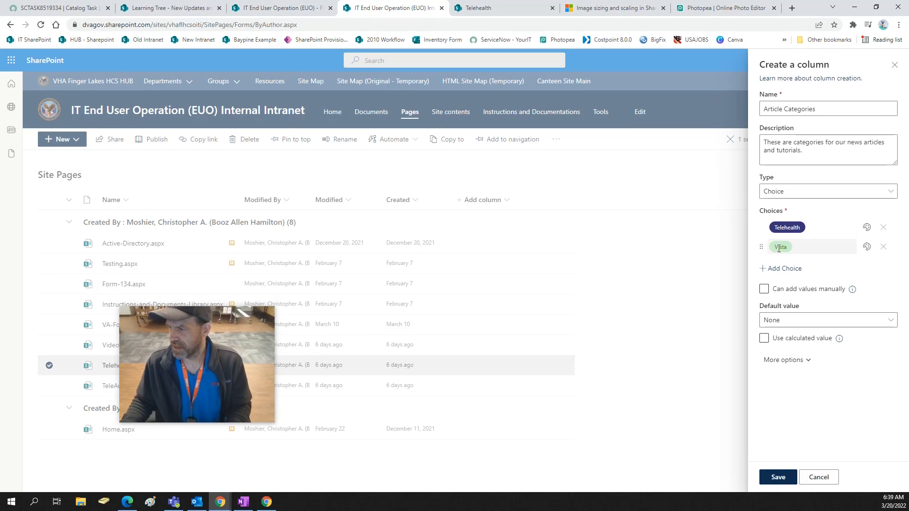
Try dark blue for the Vista choice, settle on pink, and save the new column with no default value.
left_click(867, 248)
left_click(808, 316)
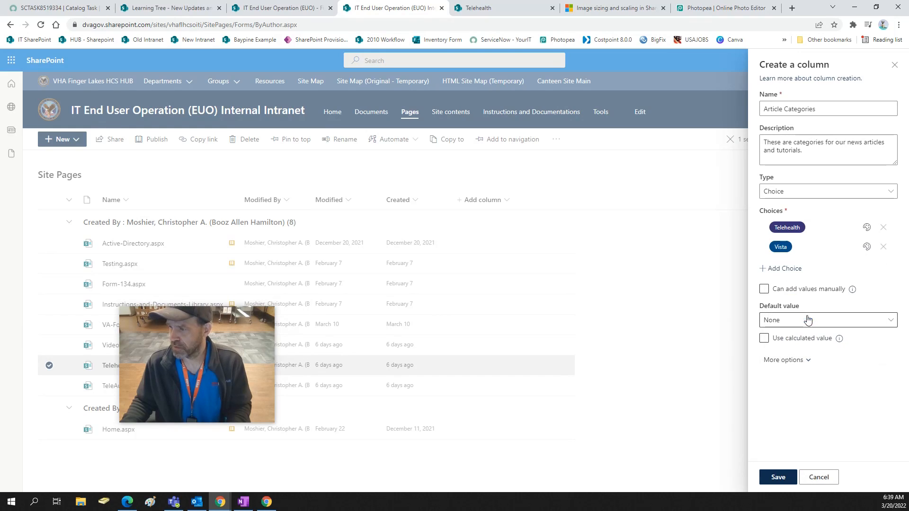
left_click(867, 248)
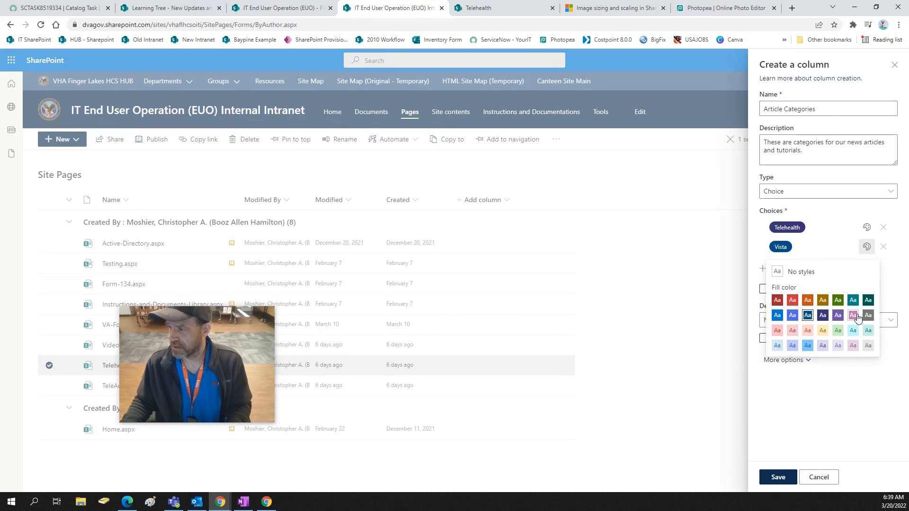
left_click(853, 316)
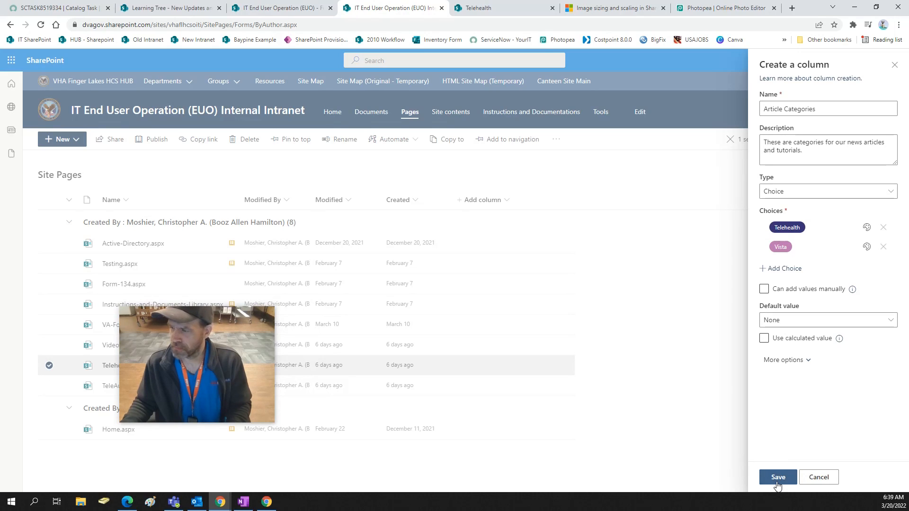
left_click(822, 324)
left_click(823, 326)
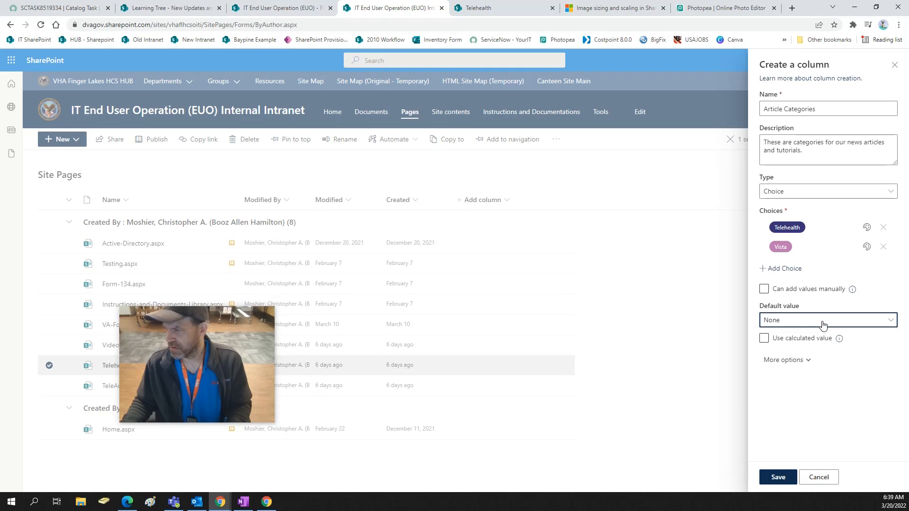
left_click(787, 477)
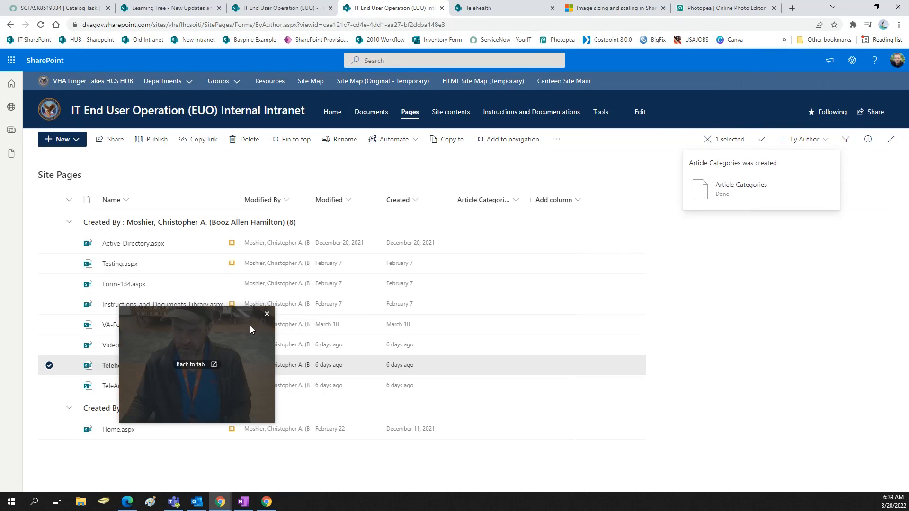
Widen the Article Categories column in the Site Pages list so its full heading fits.
left_click_drag(209, 332, 689, 278)
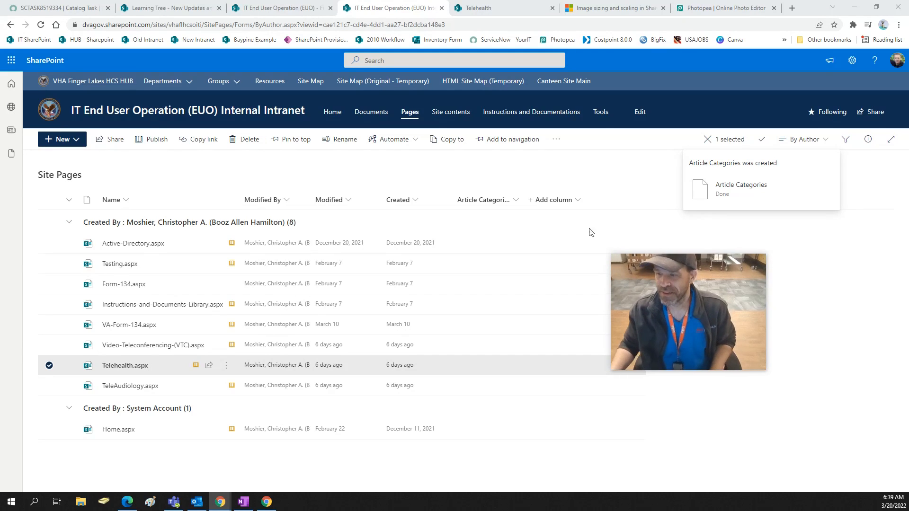
left_click_drag(523, 200, 554, 200)
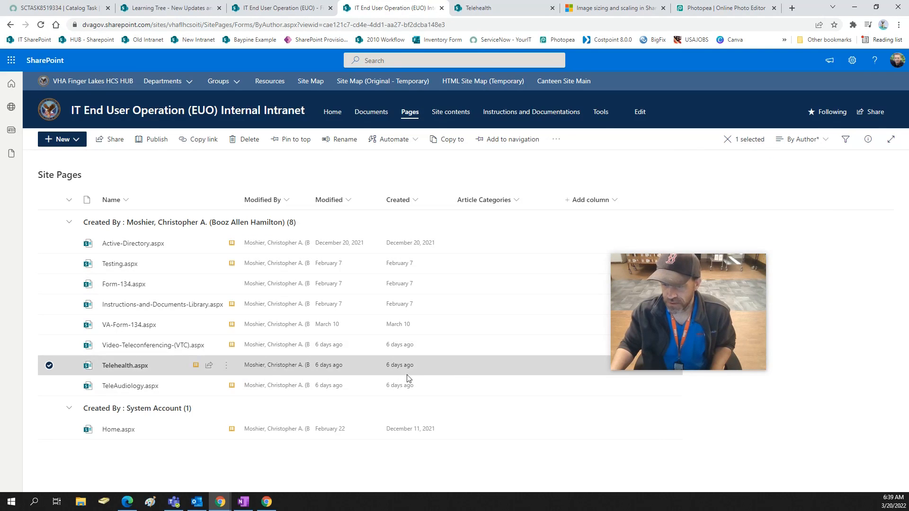
double_click(479, 364)
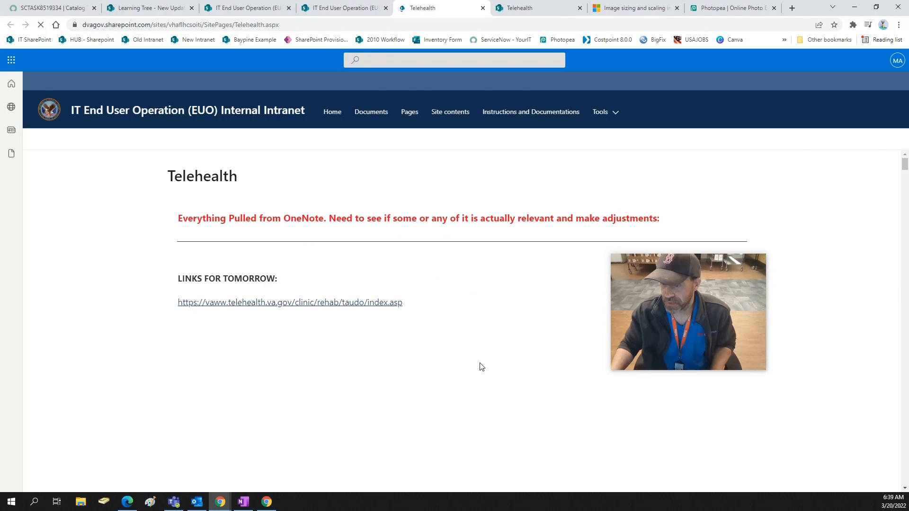
left_click(483, 8)
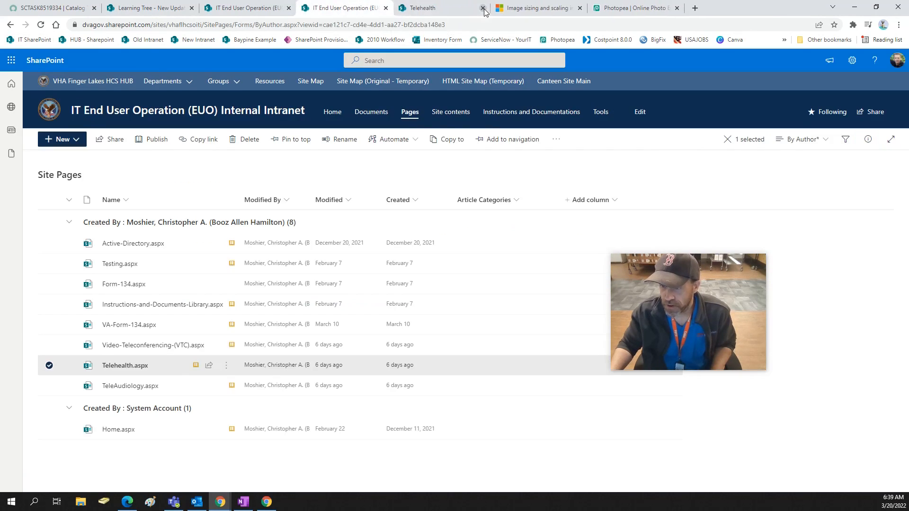
left_click(226, 367)
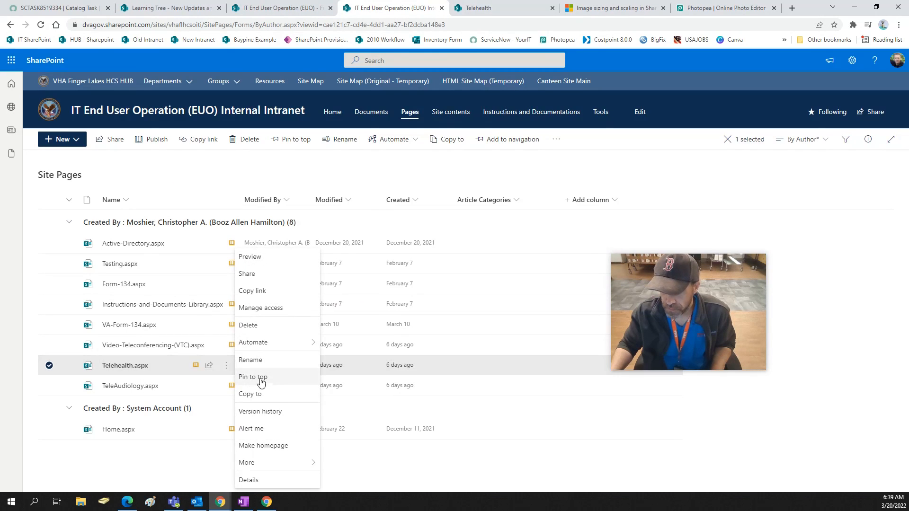
left_click(438, 365)
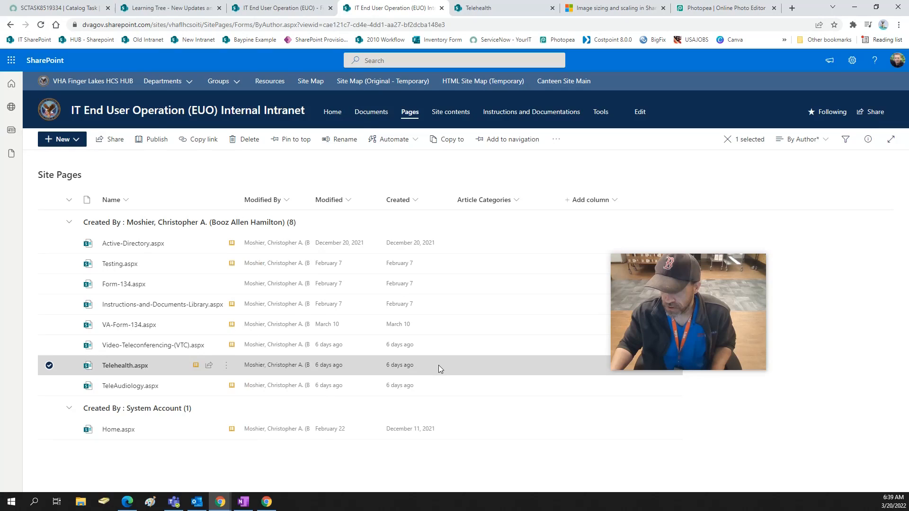
double_click(438, 365)
left_click(483, 8)
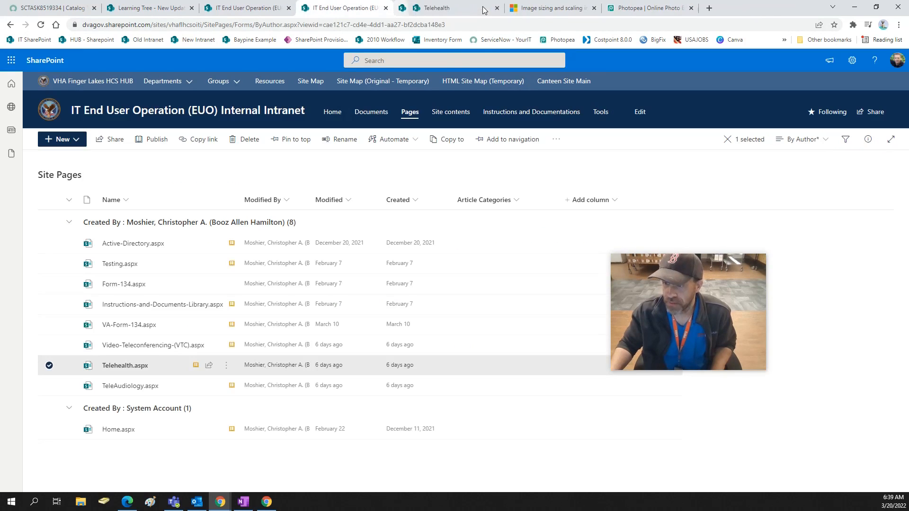
Show the details of Telehealth.aspx and set its Article Categories property to Telehealth.
left_click(226, 367)
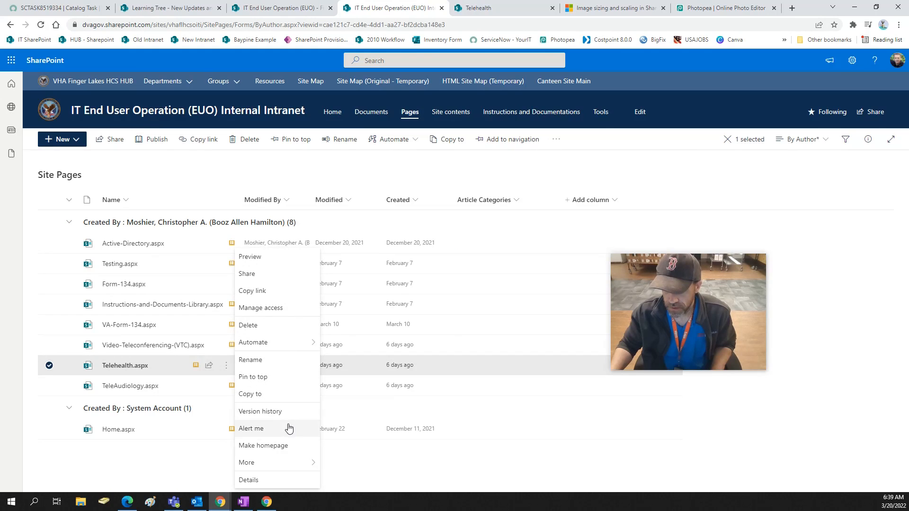
left_click(267, 480)
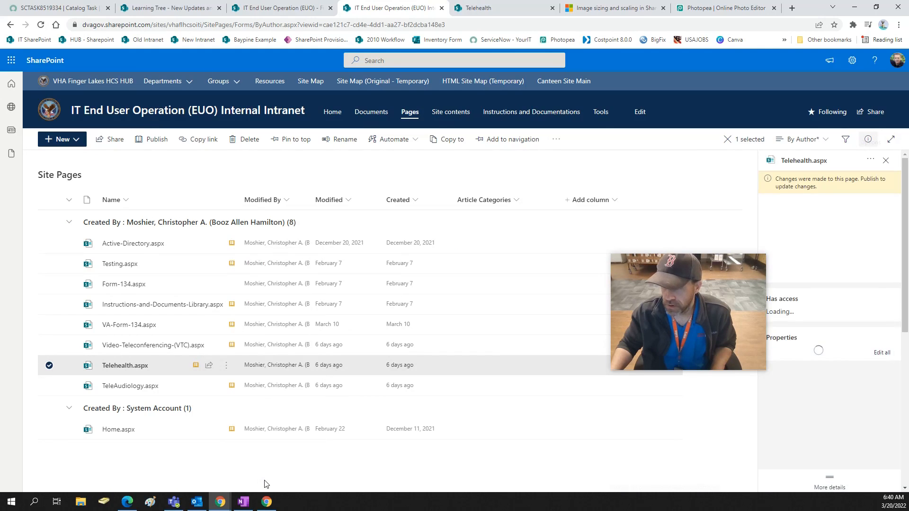
left_click(730, 266)
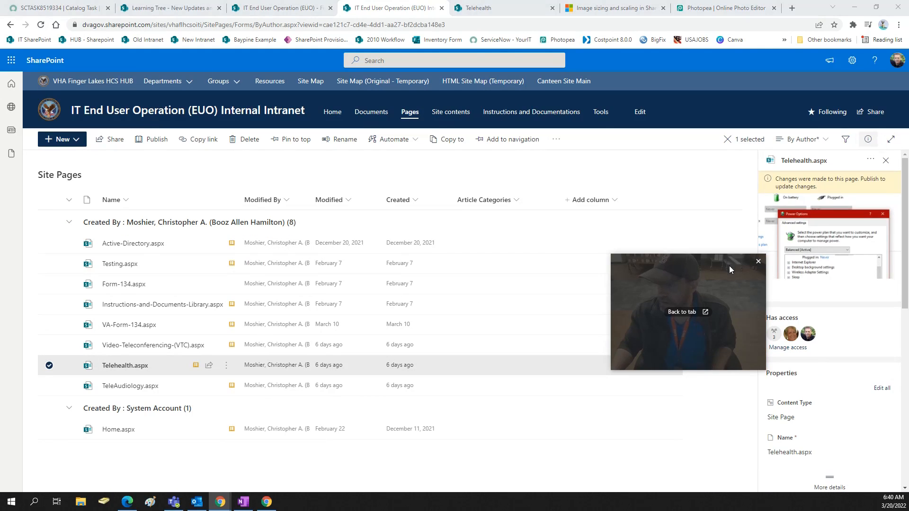
left_click_drag(729, 269, 611, 243)
scroll(861, 314, "down", 5)
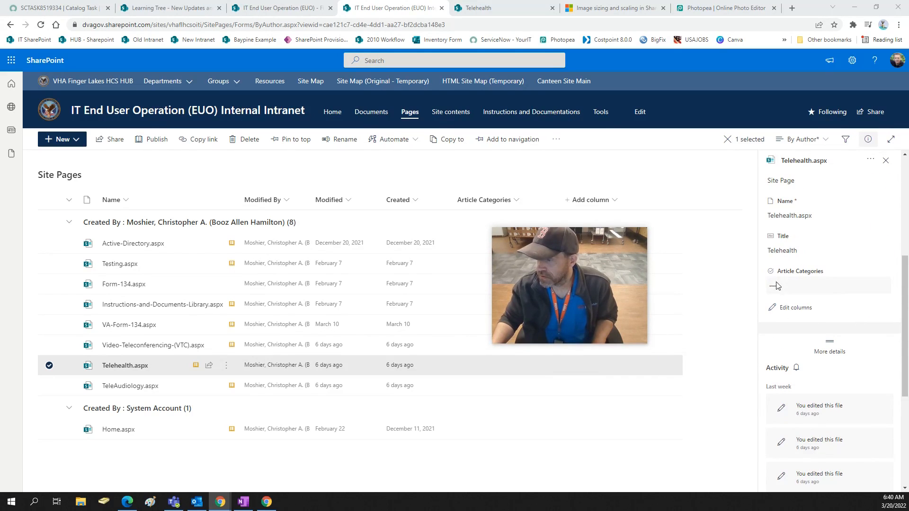
left_click(802, 290)
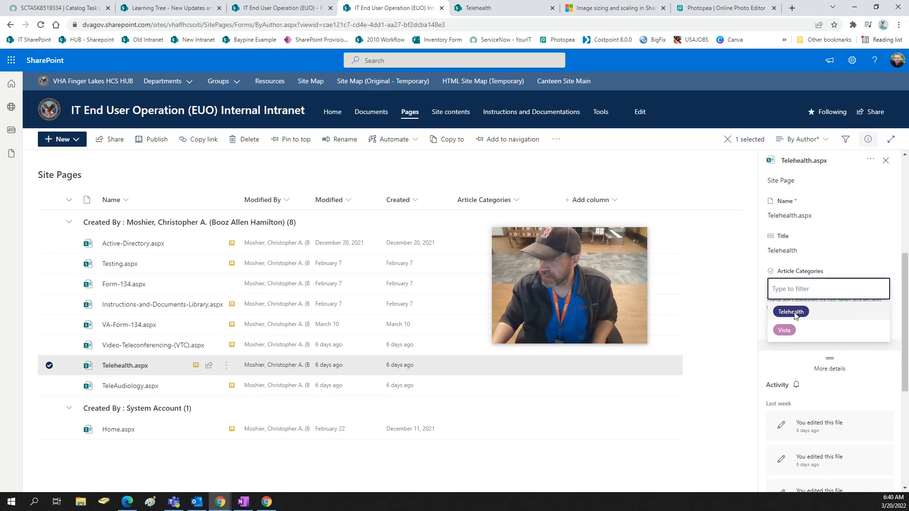
left_click(796, 313)
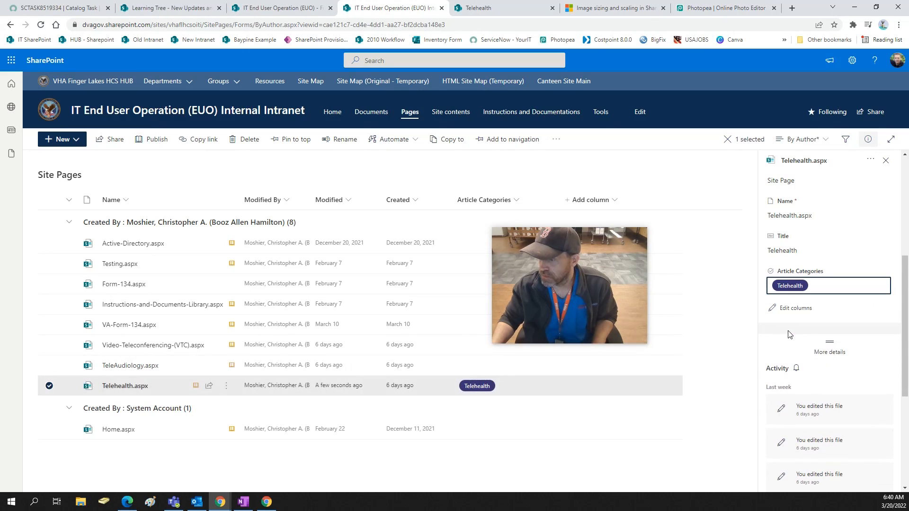
Try Vista as the article category of Telehealth.aspx and set it back to Telehealth, repeating the switch once more.
left_click(822, 287)
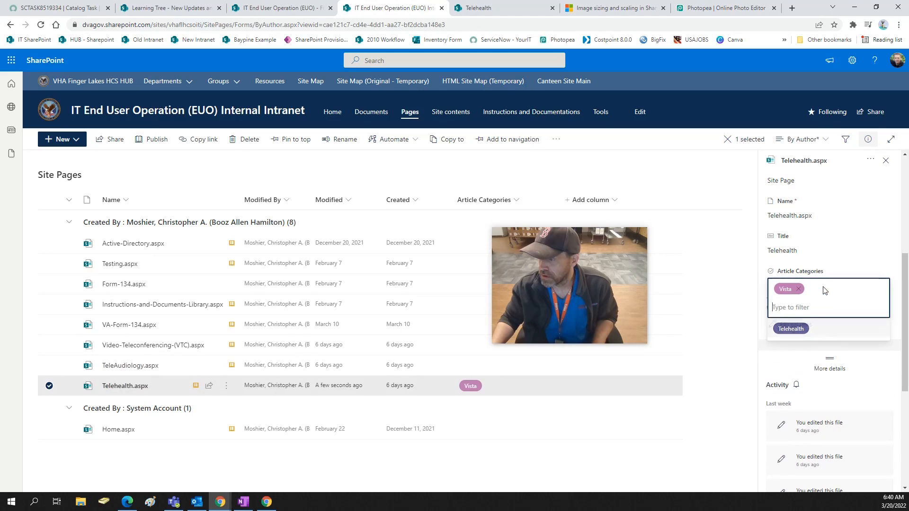
left_click(798, 326)
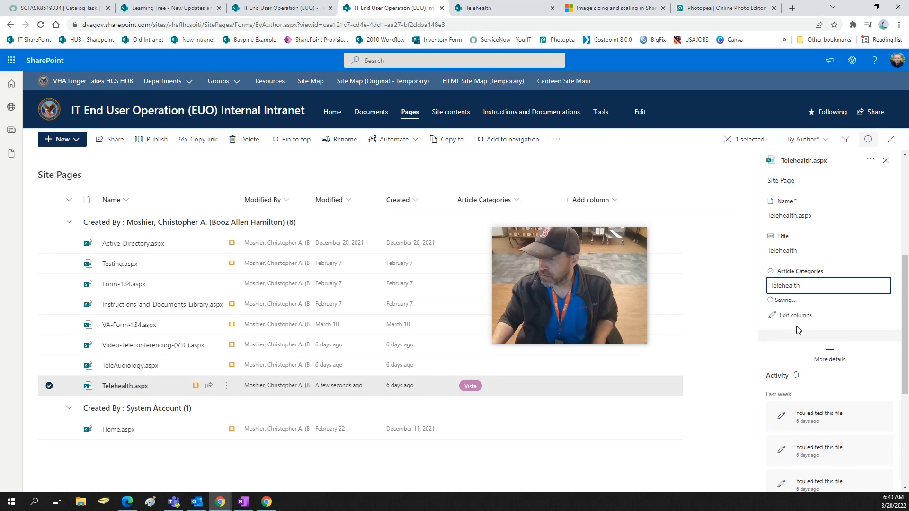
left_click(815, 290)
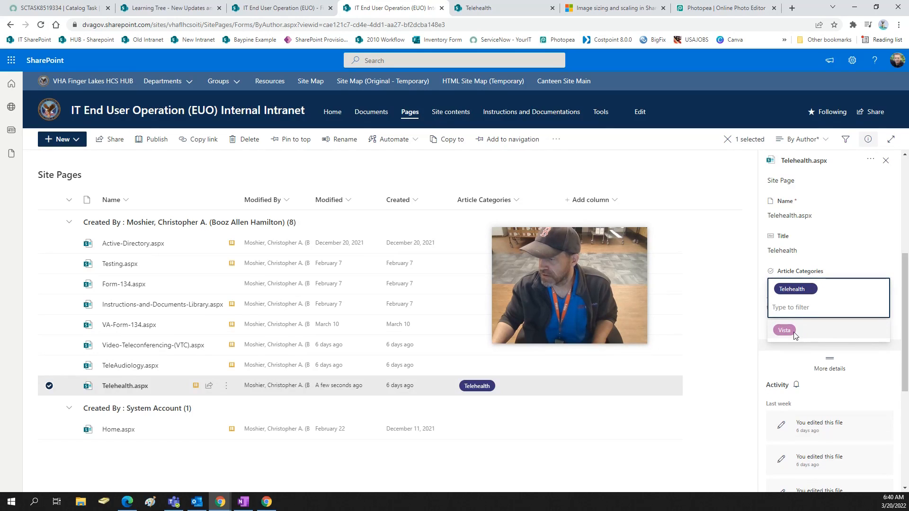
left_click(794, 333)
left_click(822, 286)
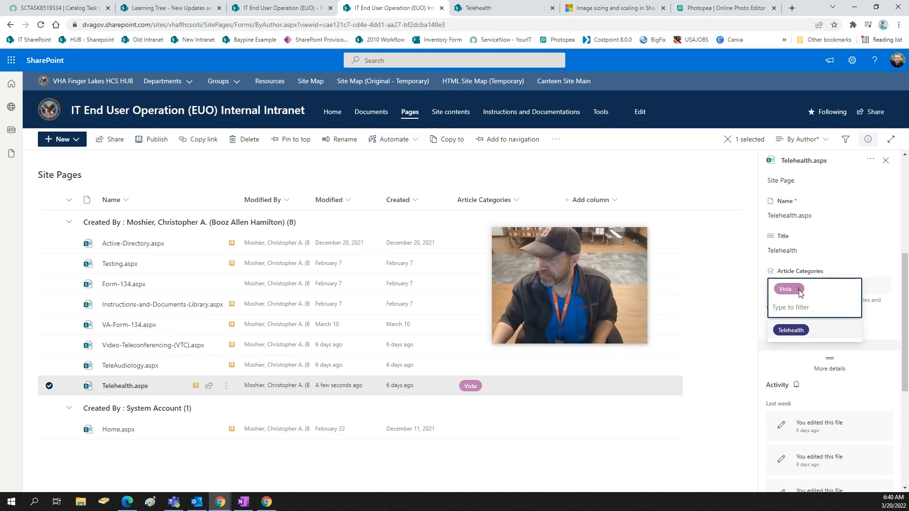
left_click(789, 331)
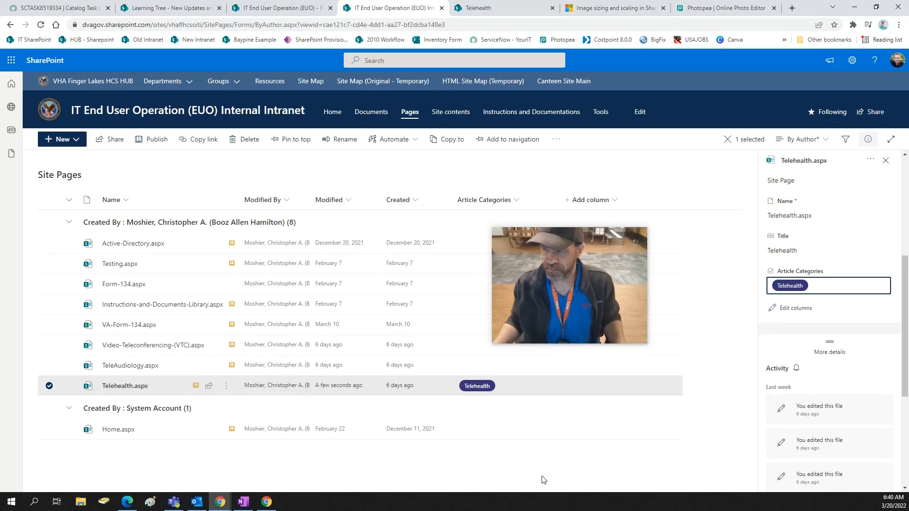
Select TeleAudiology.aspx instead of Telehealth.aspx and set its Article Categories property to Telehealth in its details.
left_click(735, 468)
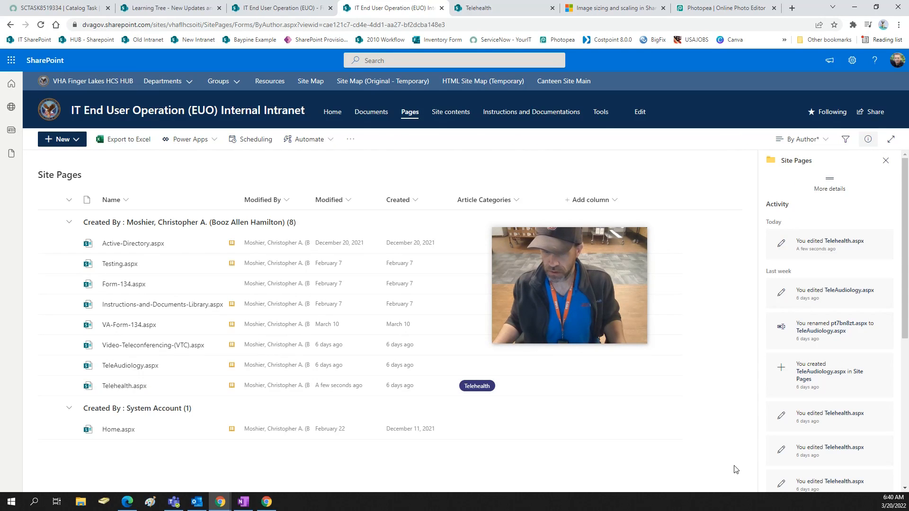
left_click(465, 372)
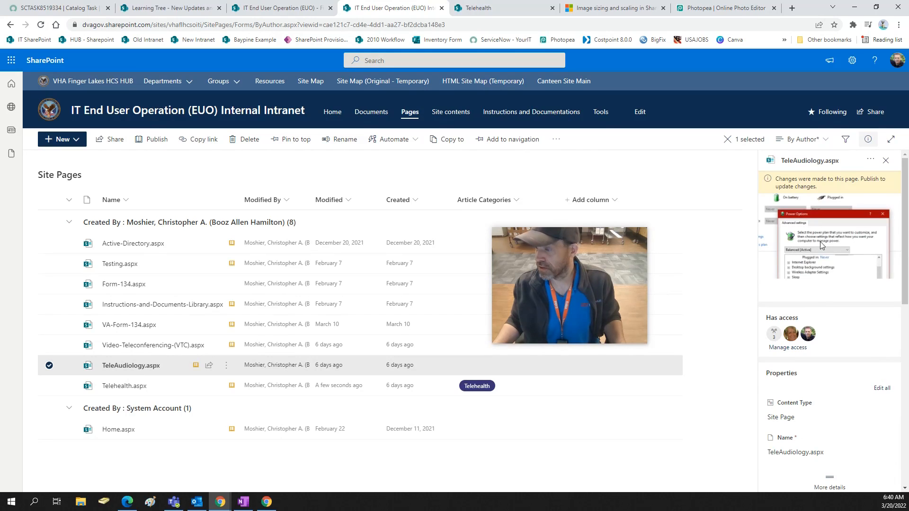
left_click(226, 368)
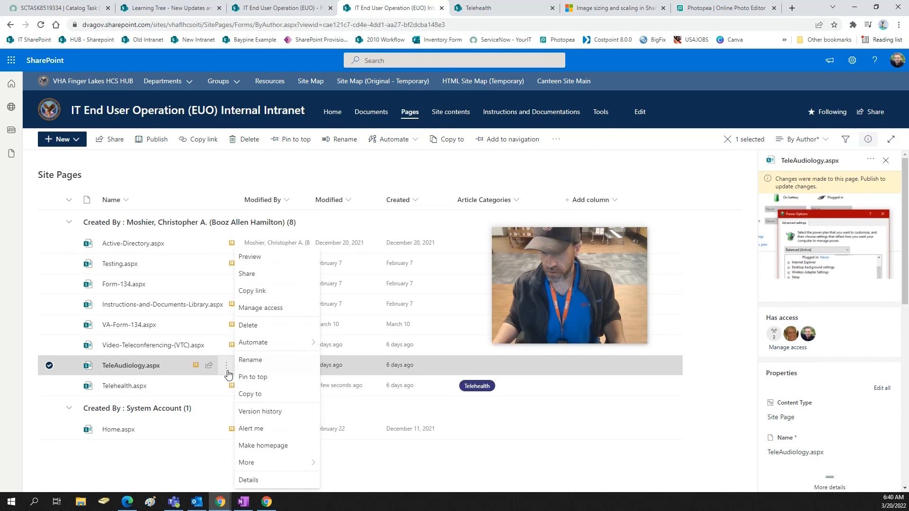
left_click(254, 481)
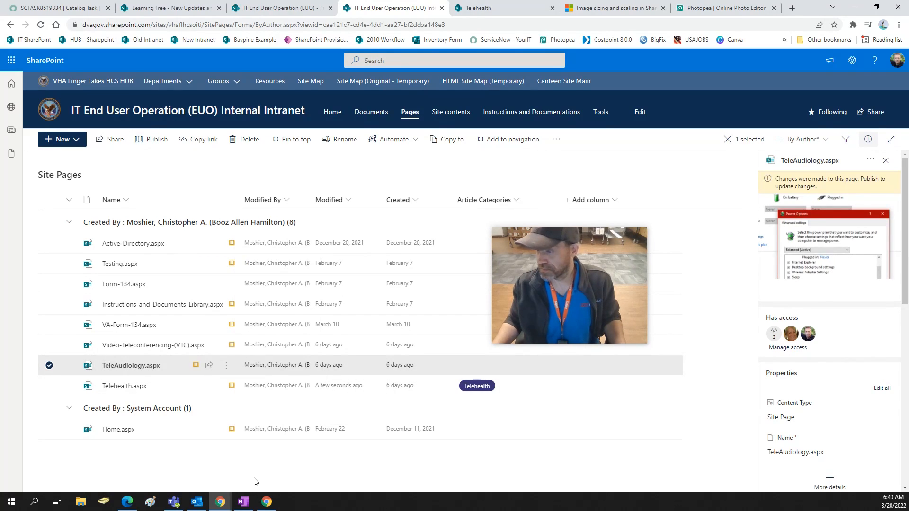
scroll(830, 318, "down", 5)
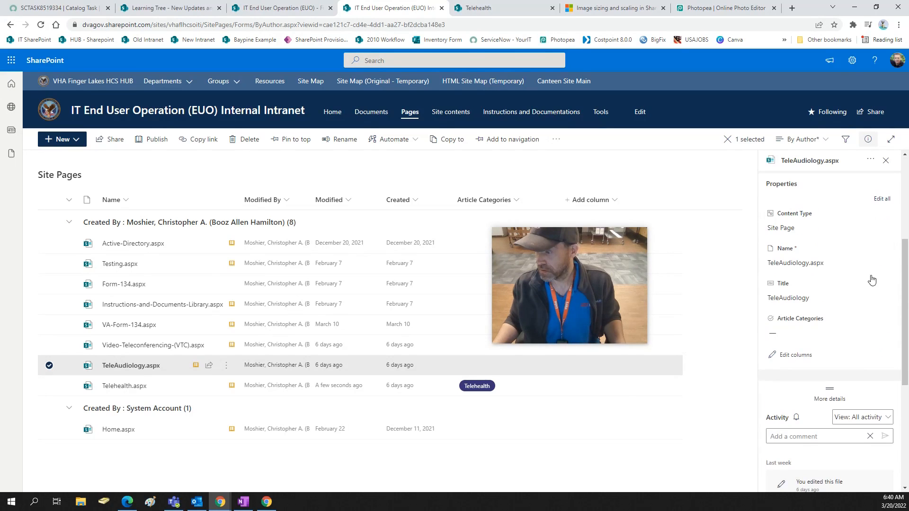
left_click(794, 288)
left_click(794, 312)
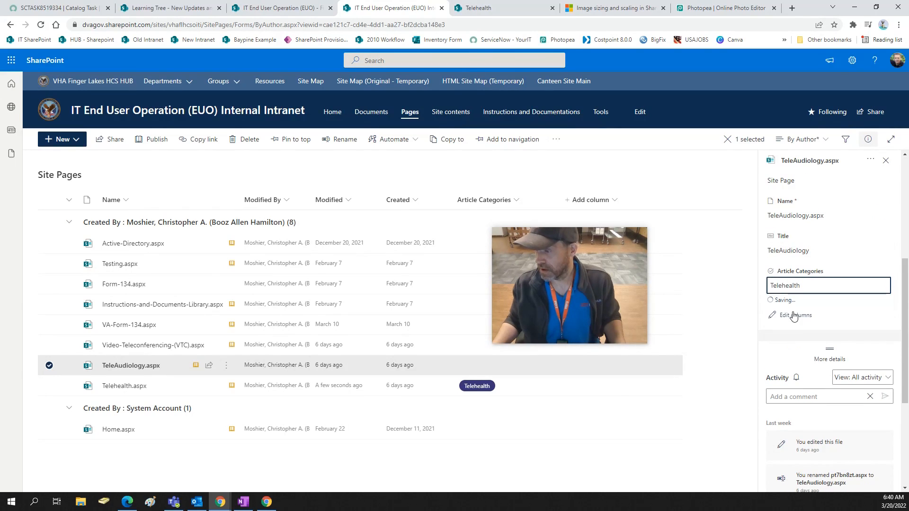
Add a third choice named Applications to the Article Categories column and save the column.
left_click(657, 445)
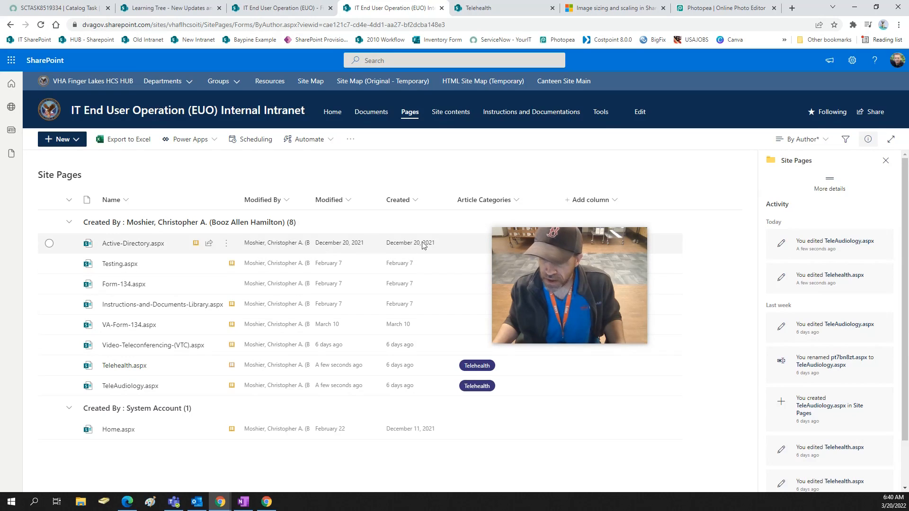
left_click(467, 243)
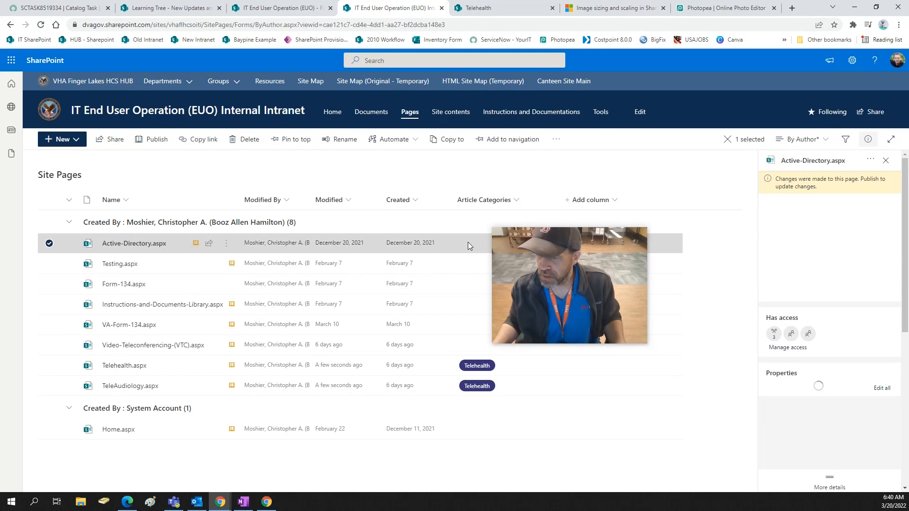
left_click(483, 200)
left_click_drag(567, 238, 630, 370)
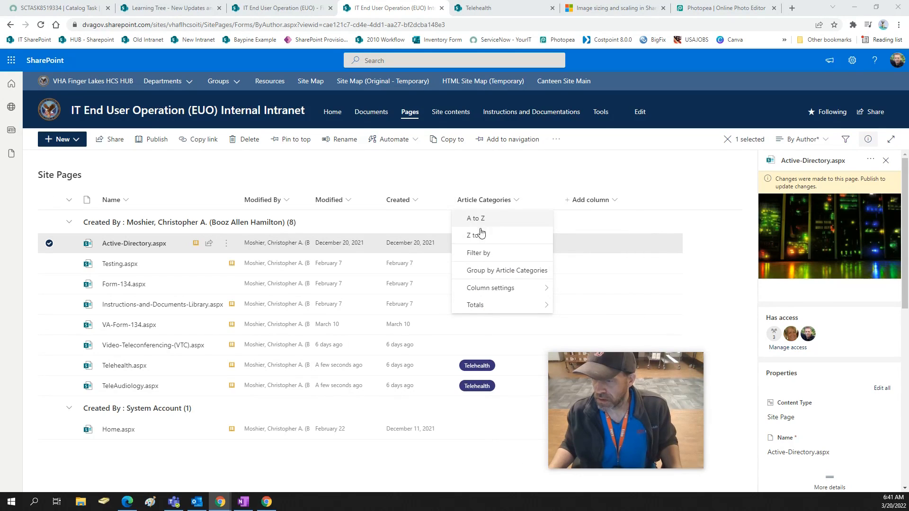
mouse_move(491, 287)
left_click(568, 289)
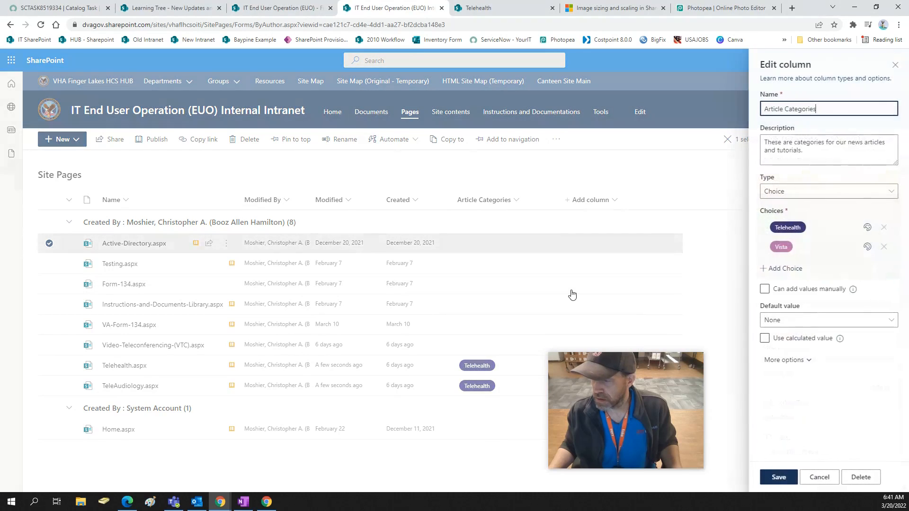
left_click(787, 269)
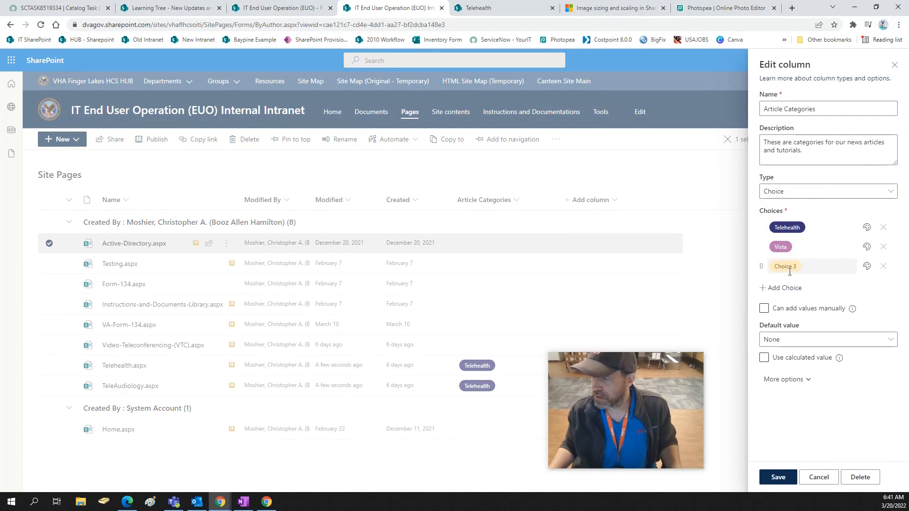
left_click(824, 263)
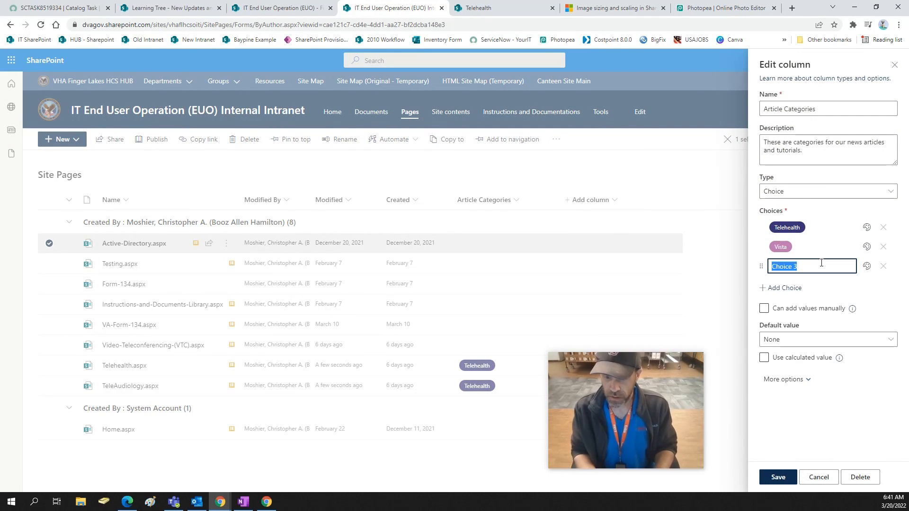
type("Application")
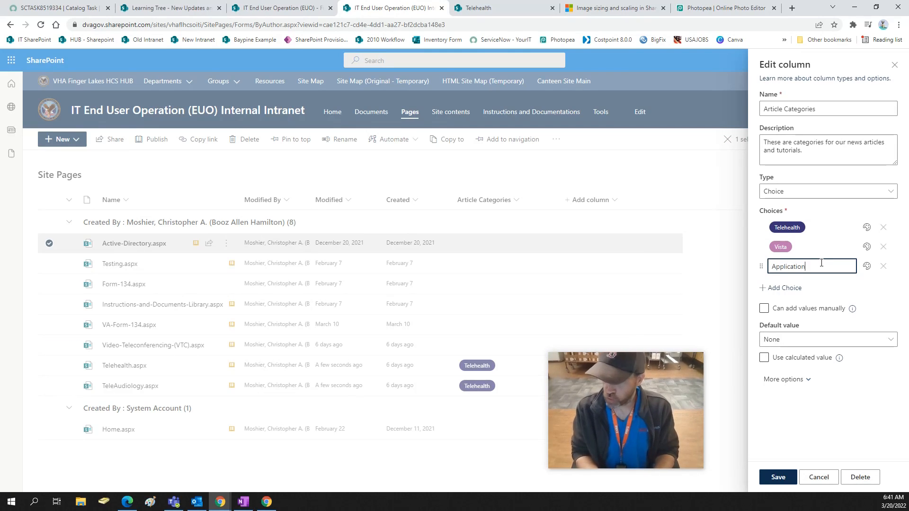
type("s")
key("Return")
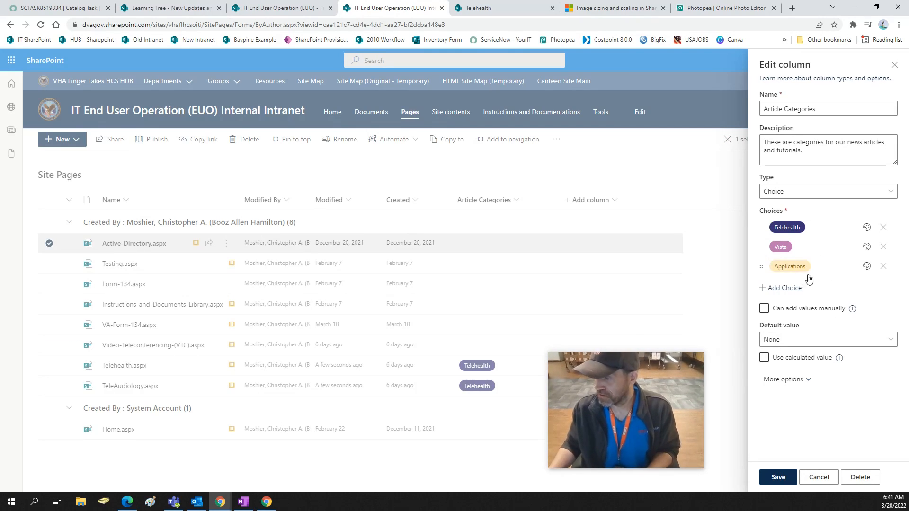
left_click(777, 478)
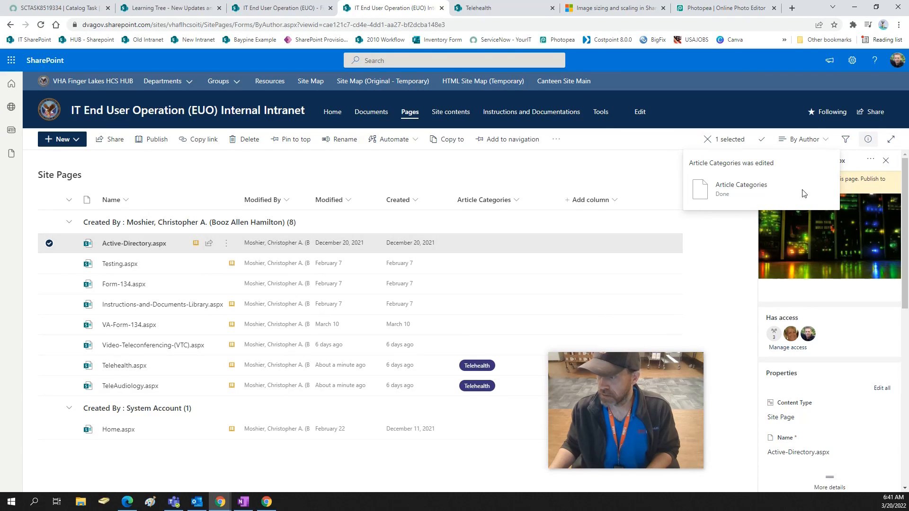
Show the details of Active-Directory.aspx and set its Article Categories property to Applications.
left_click(224, 245)
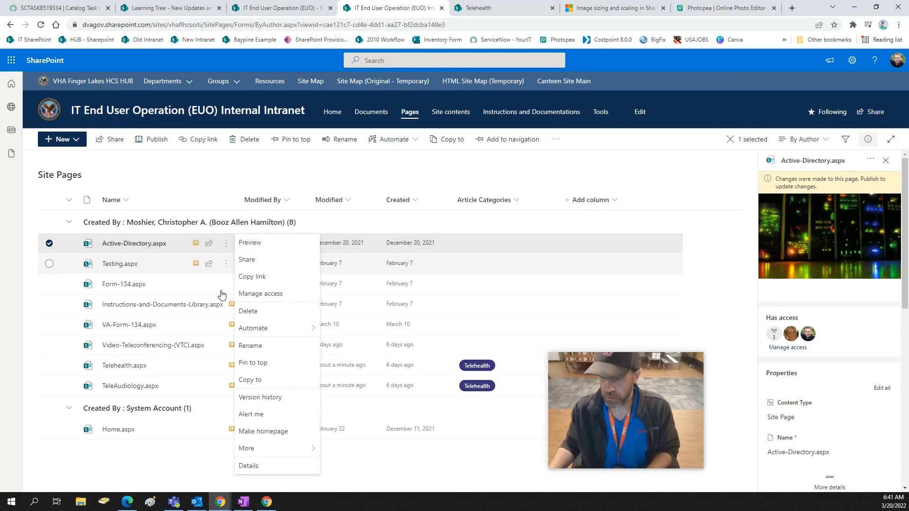
left_click(247, 466)
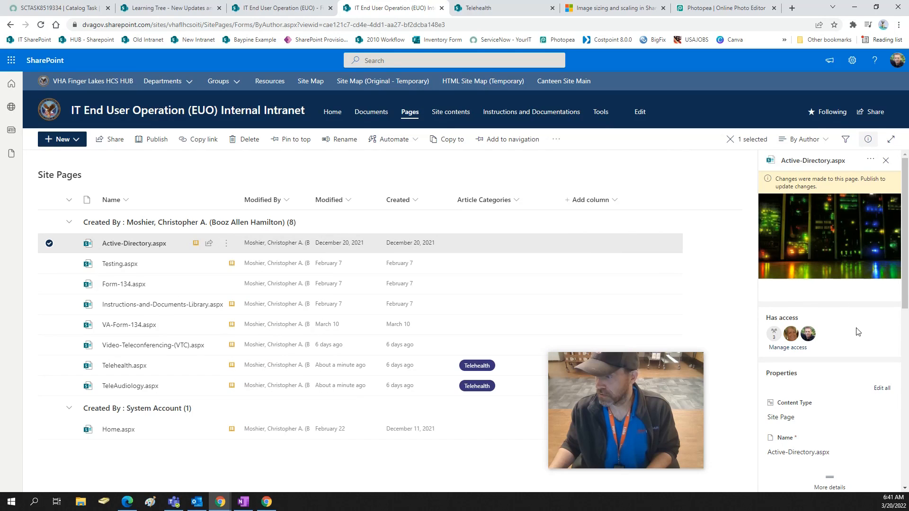
scroll(905, 326, "down", 3)
scroll(833, 325, "down", 2)
left_click(795, 259)
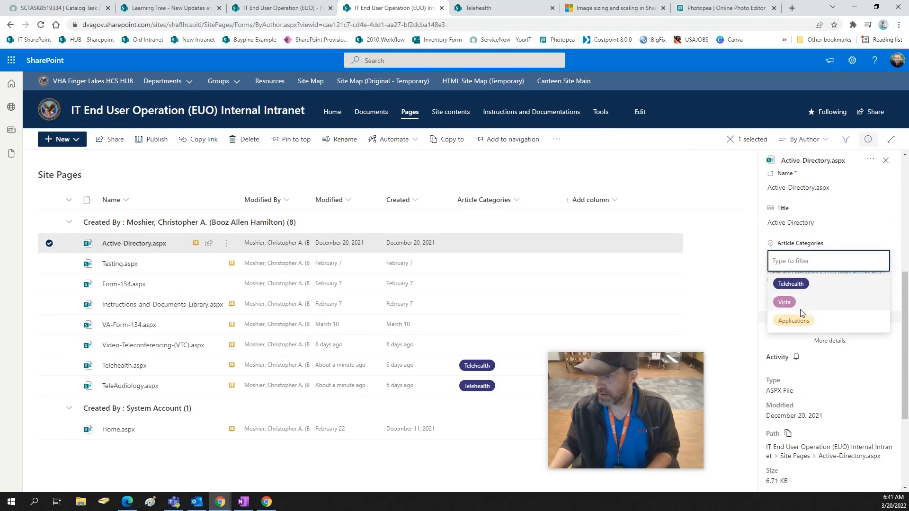
left_click(794, 321)
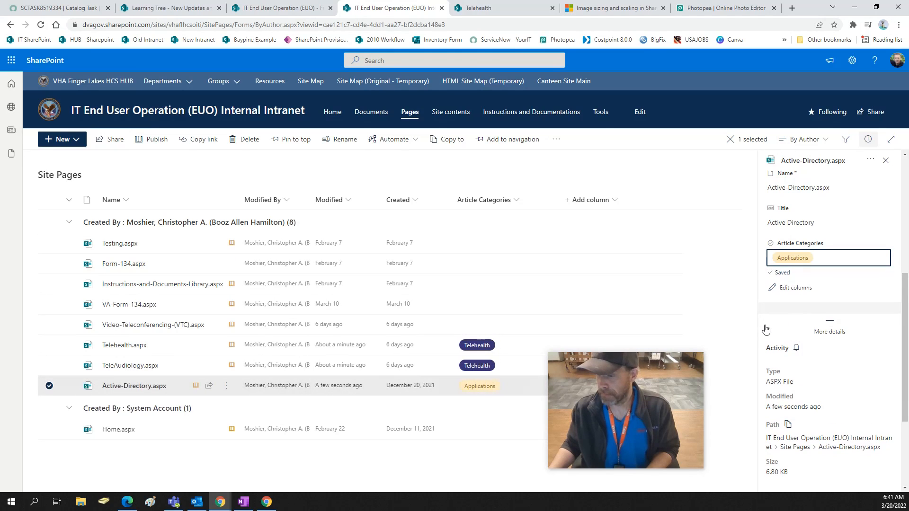
left_click(327, 497)
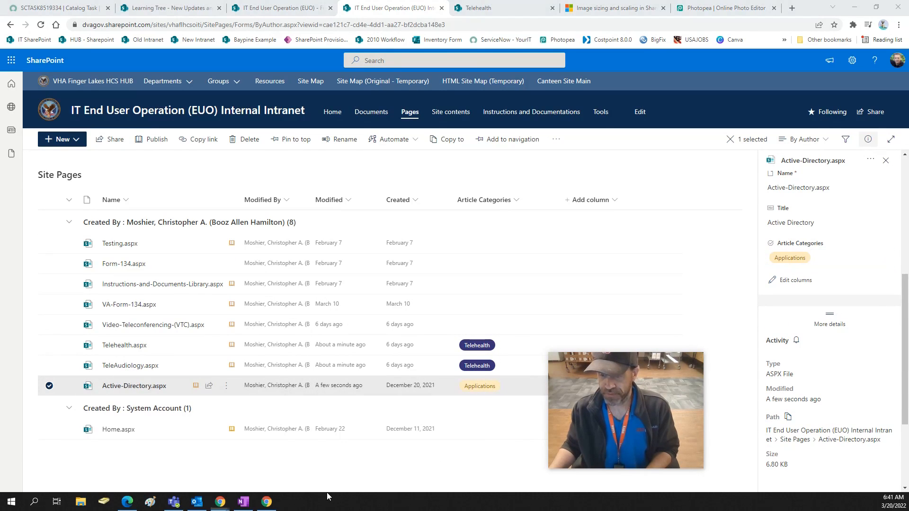
In the other site's Finger Lakes Pages list, show all pages of the author group and look through their news post categories.
left_click(271, 8)
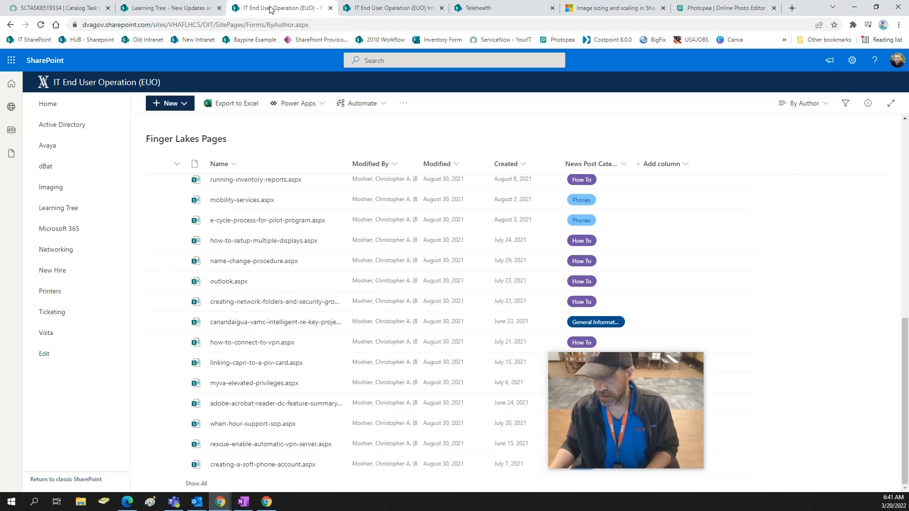
left_click_drag(625, 383, 733, 350)
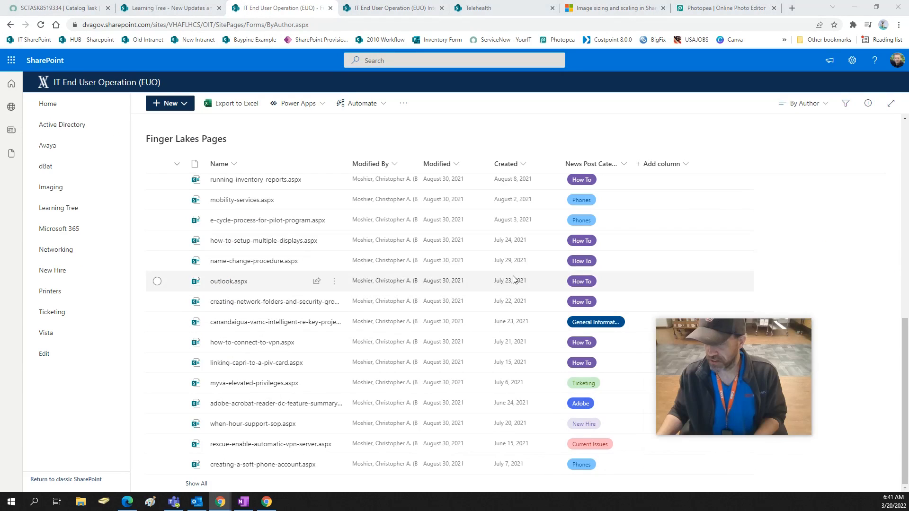
mouse_move(904, 379)
left_mouse_down()
mouse_move(903, 185)
mouse_move(903, 381)
left_mouse_up()
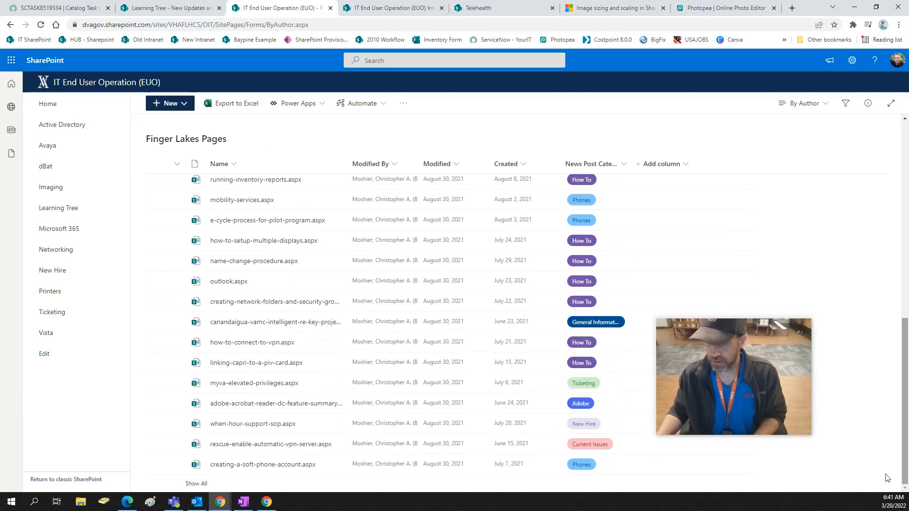
left_click(195, 484)
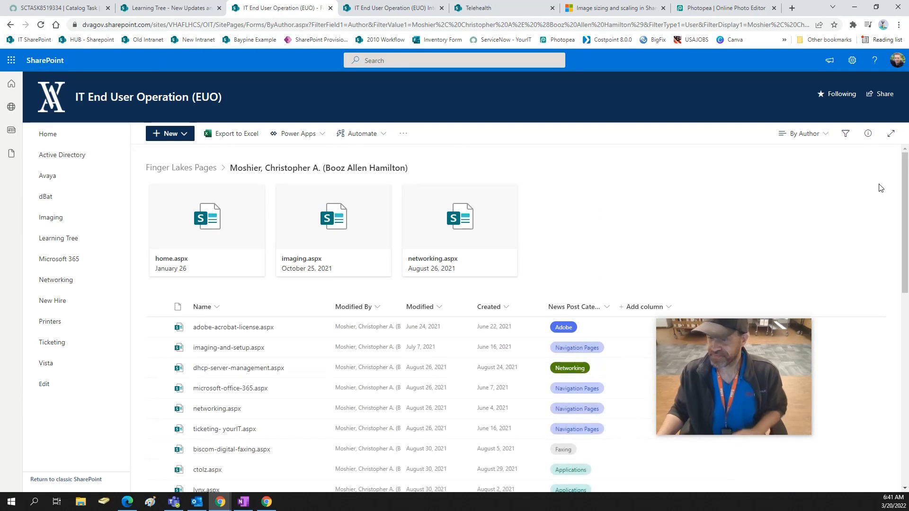
scroll(890, 284, "down", 10)
scroll(890, 303, "down", 15)
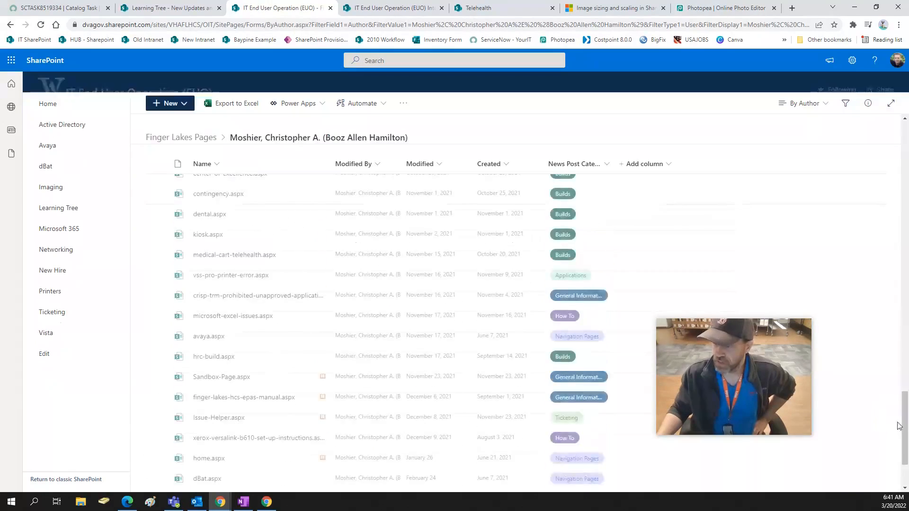
scroll(898, 426, "up", 20)
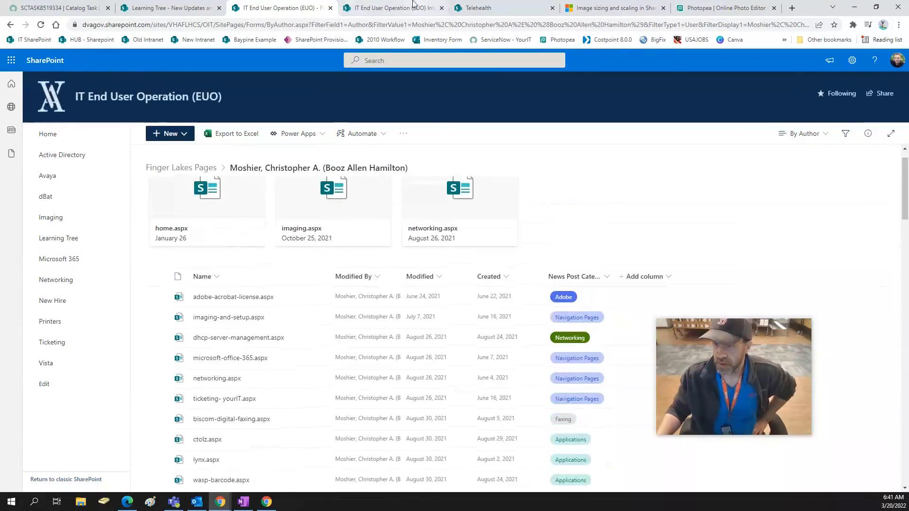
Reload the Learning Tree page and examine how its news sections group articles by category.
left_click(413, 5)
left_click(170, 8)
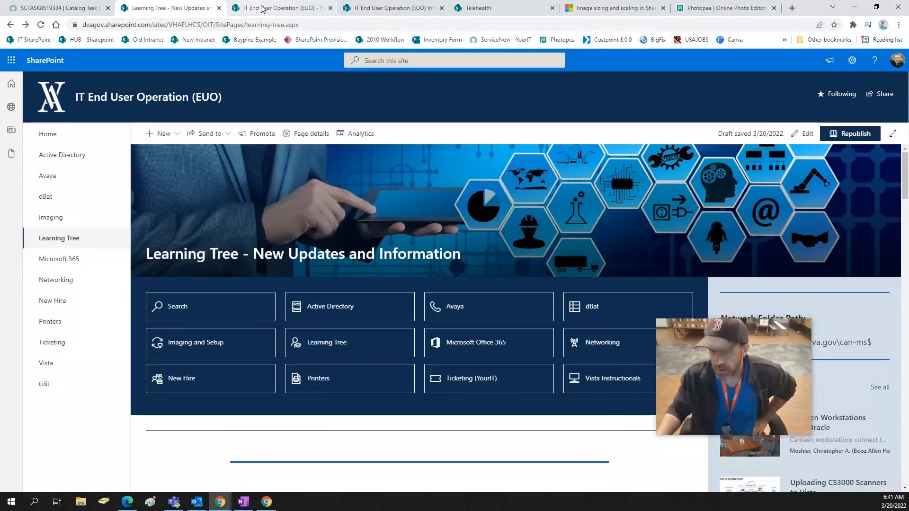
scroll(668, 266, "down", 9)
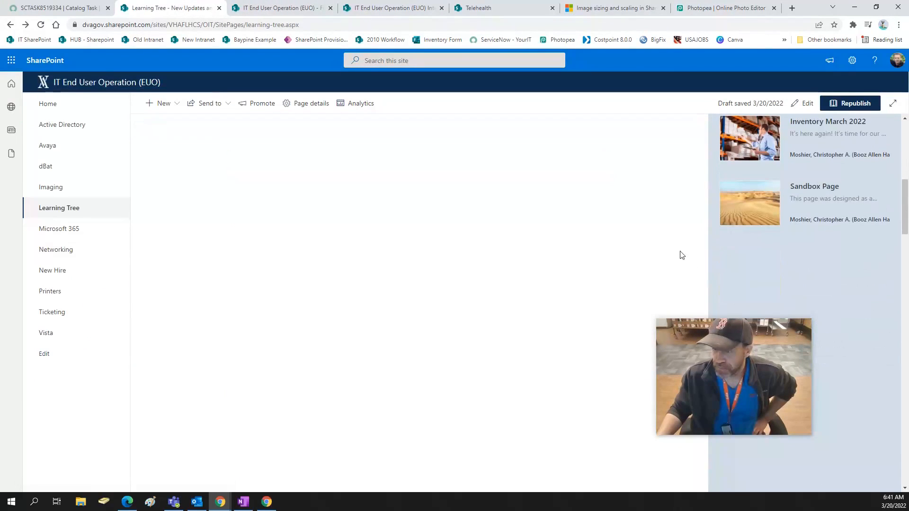
scroll(464, 310, "up", 10)
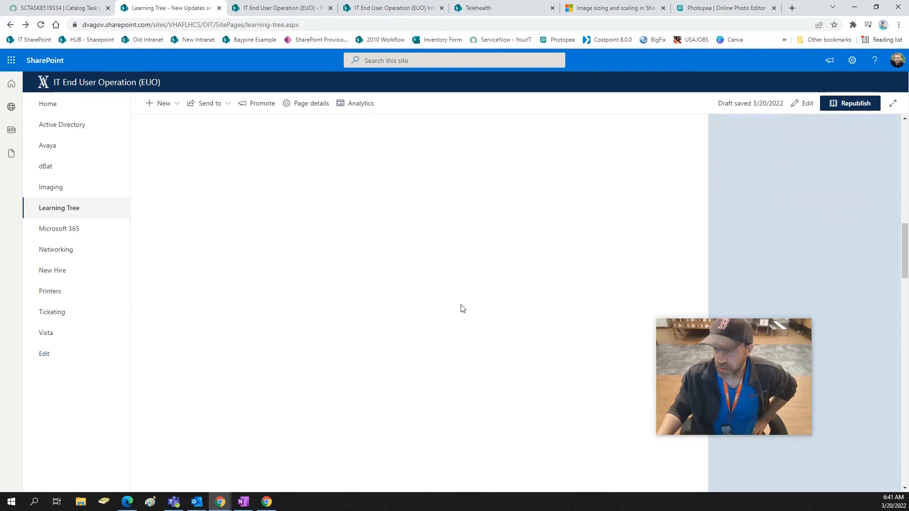
scroll(463, 308, "down", 10)
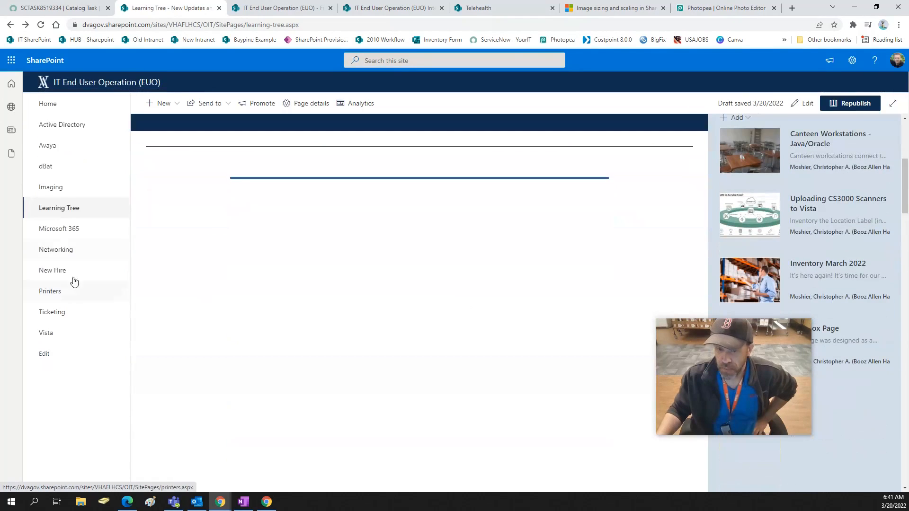
left_click(60, 213)
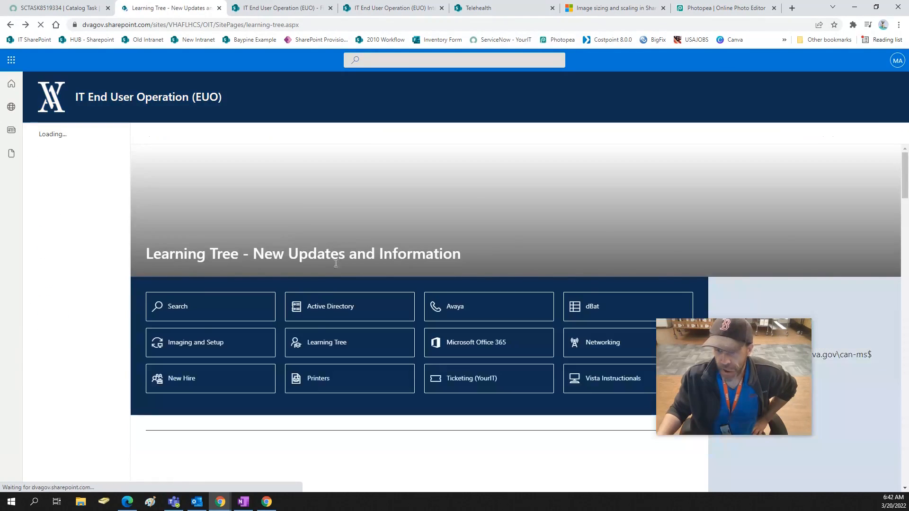
scroll(327, 304, "down", 5)
scroll(326, 303, "down", 6)
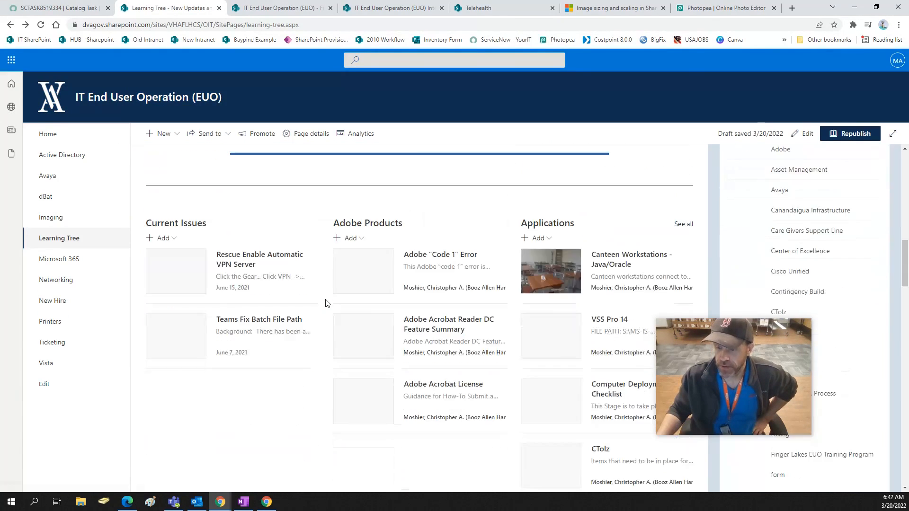
Go from the Telehealth page to the home page of the IT End User Operation (EUO) Internal Intranet site.
left_click(372, 6)
left_click(500, 9)
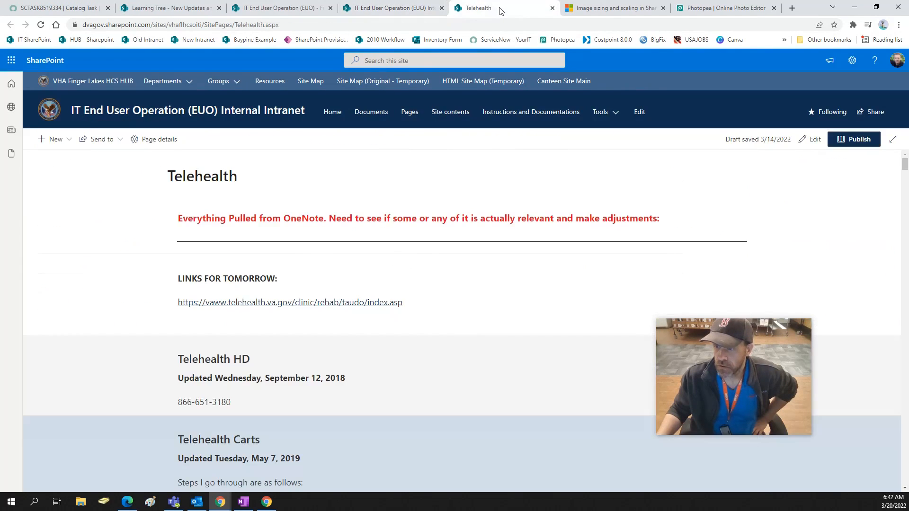
left_click(127, 115)
scroll(283, 255, "down", 9)
scroll(283, 255, "up", 10)
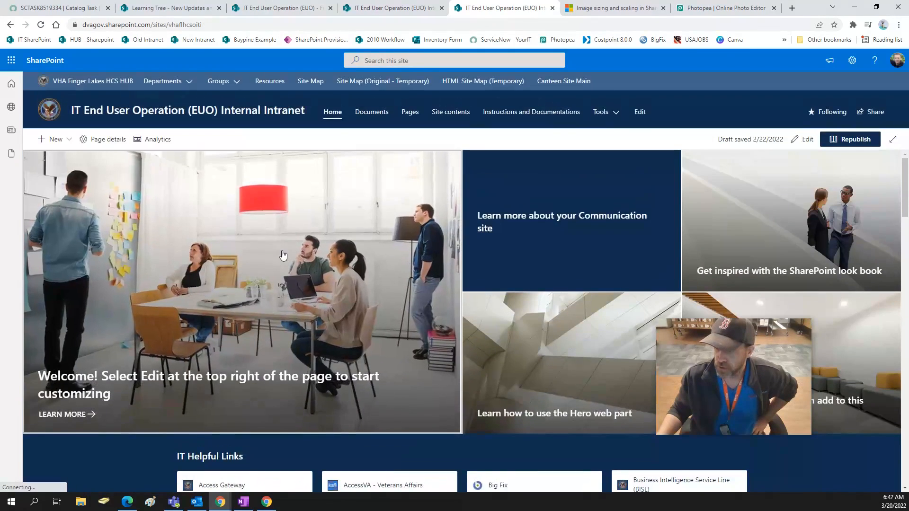
Create a news post on the site from the Basic text template.
left_click(55, 140)
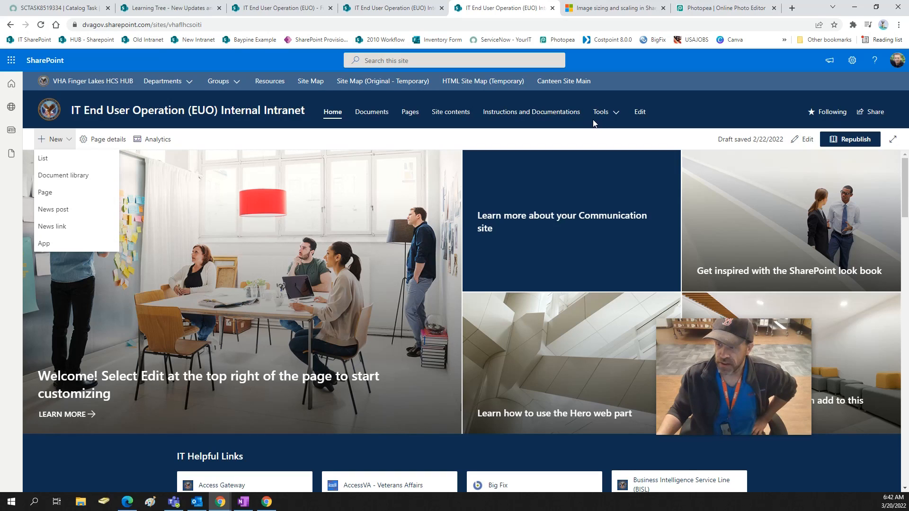
left_click(63, 215)
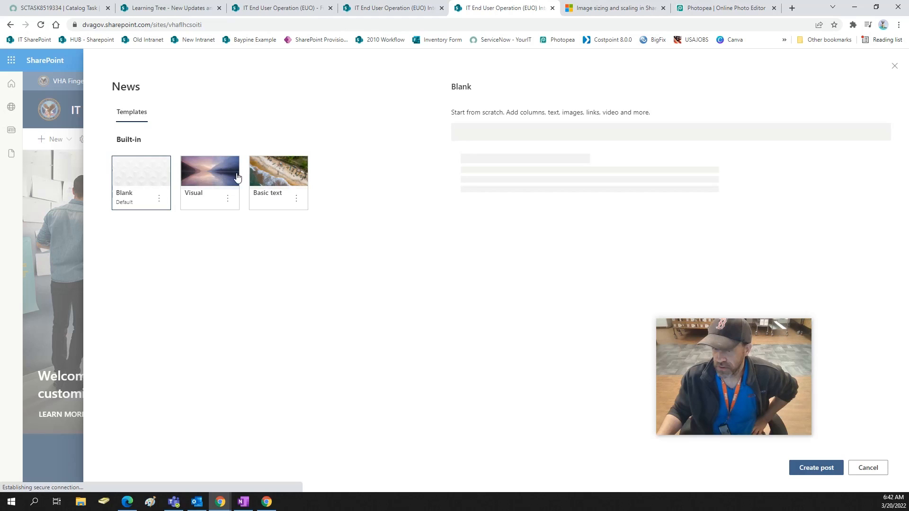
left_click(210, 172)
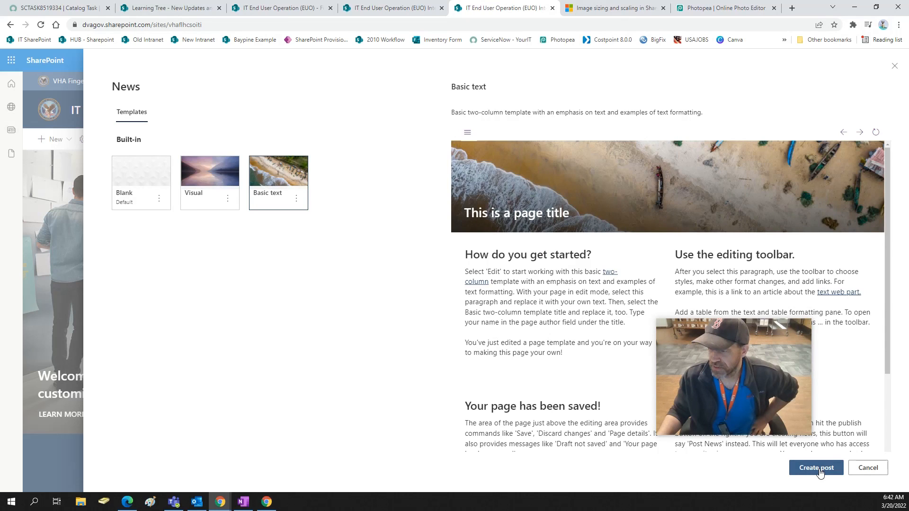
left_click(817, 468)
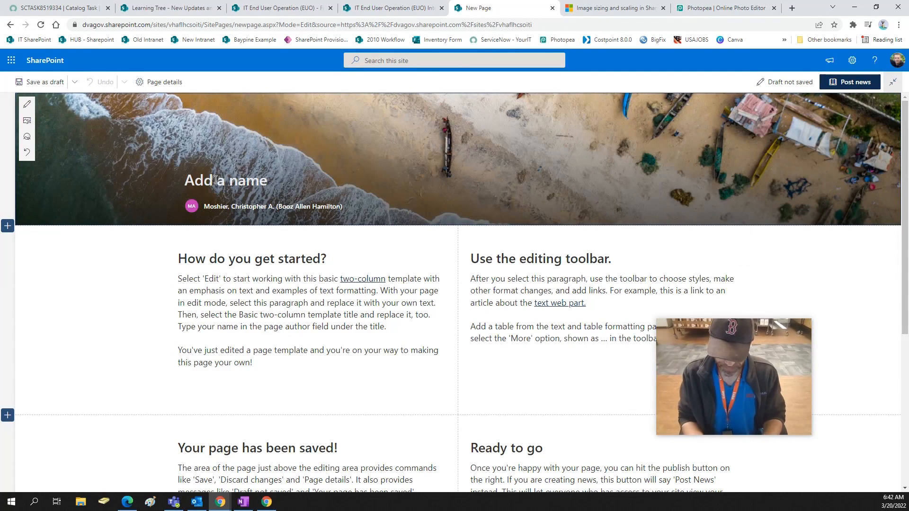
Enter Library as the title of the new news post.
type("Li")
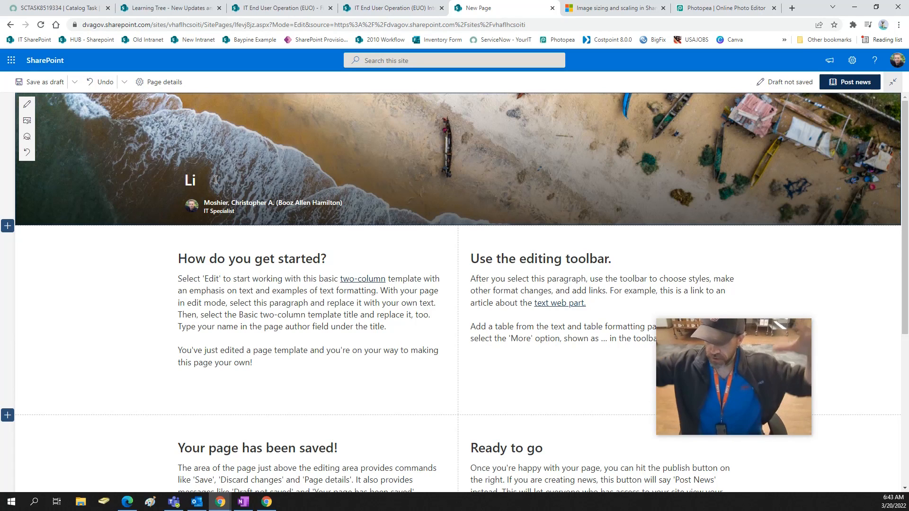
type("brary")
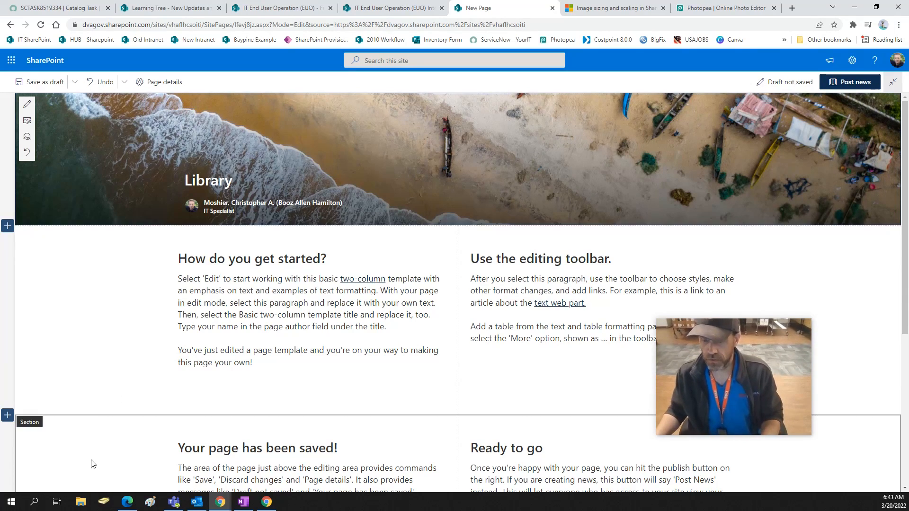
left_click(105, 462)
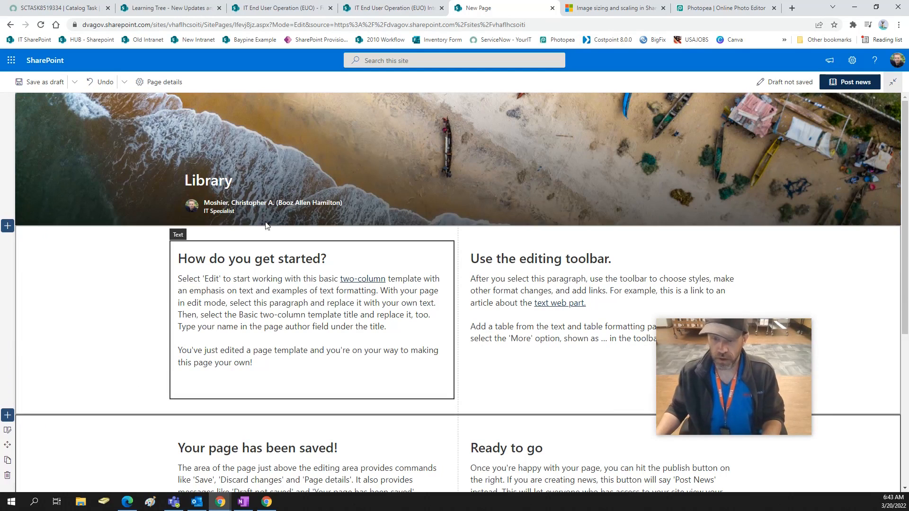
Remove the author from the news post's title area and set its layout to Plain after trying Color block and Overlap.
left_click(356, 204)
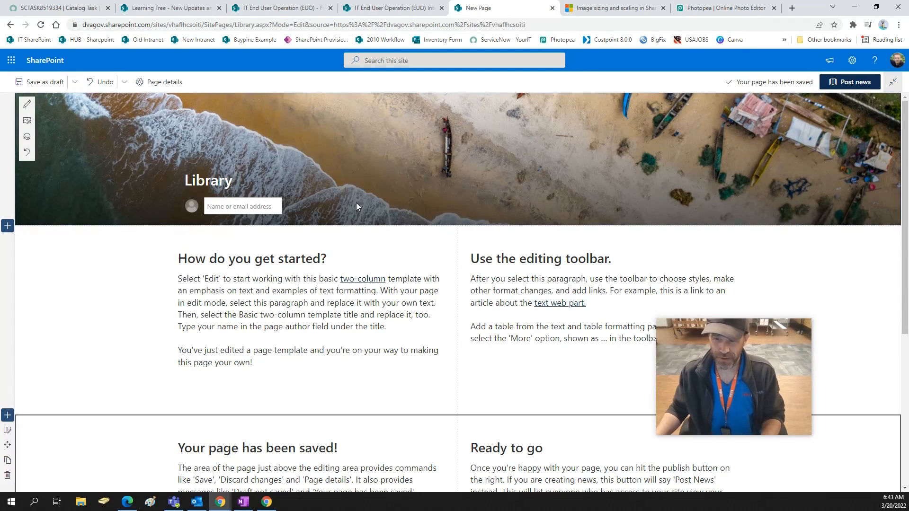
left_click(27, 106)
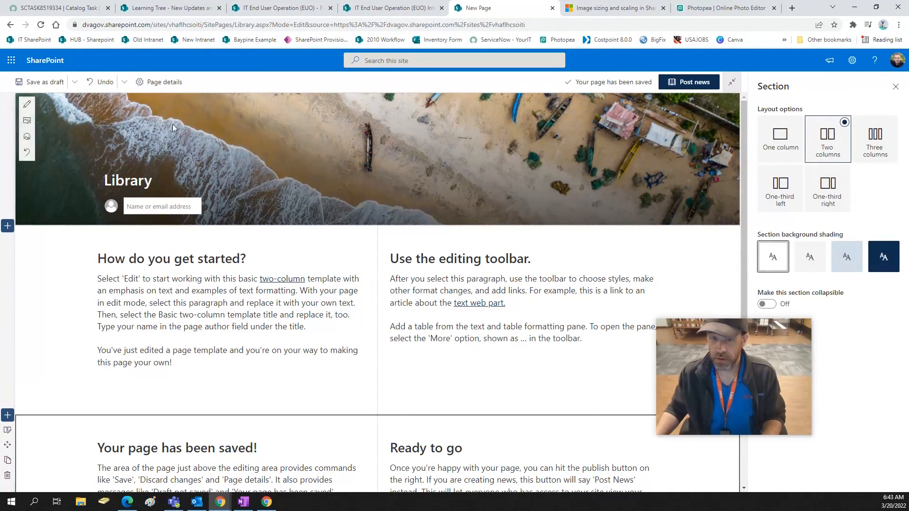
left_click(27, 104)
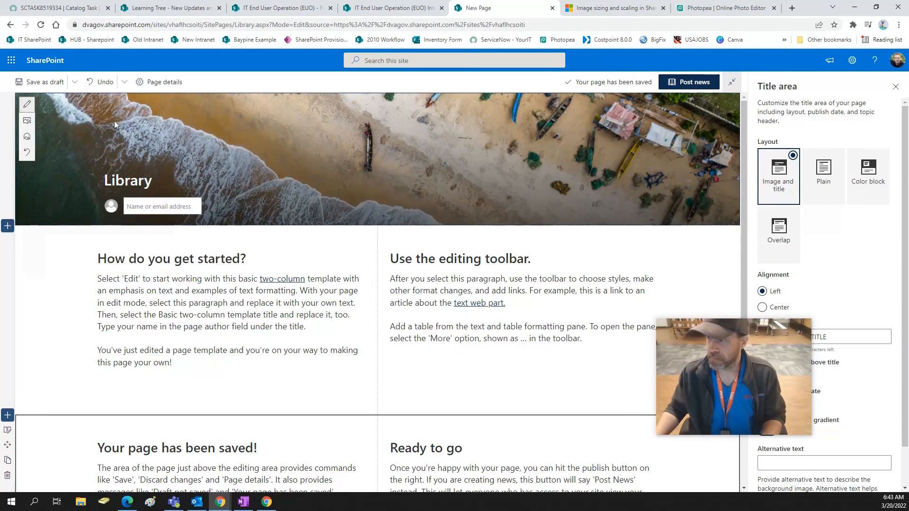
left_click(816, 176)
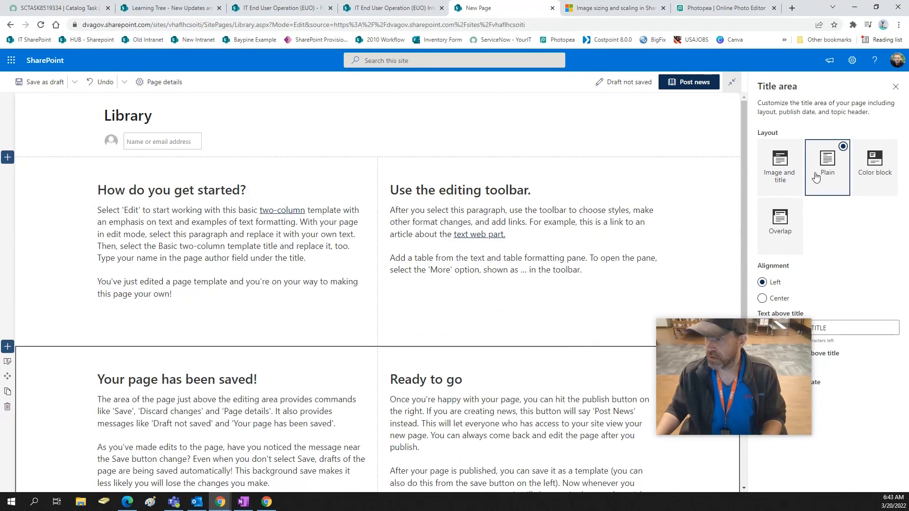
left_click(858, 176)
left_click(795, 211)
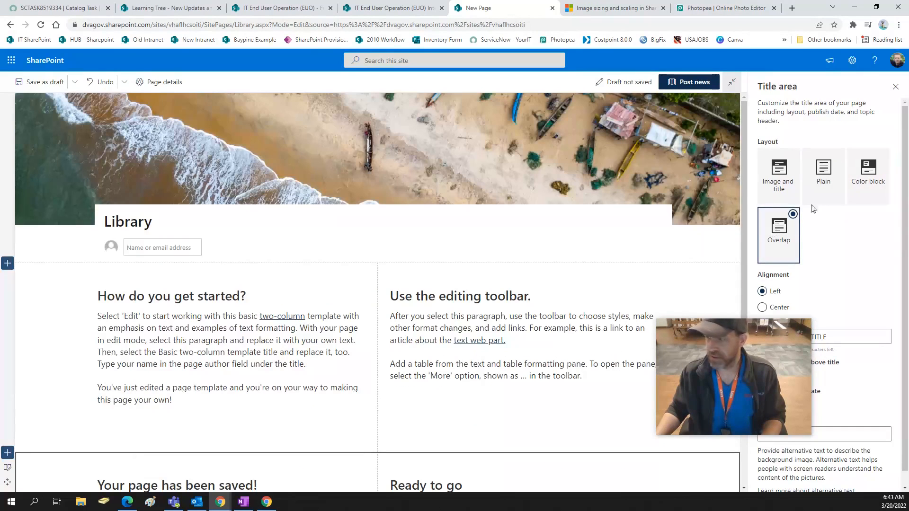
left_click(825, 192)
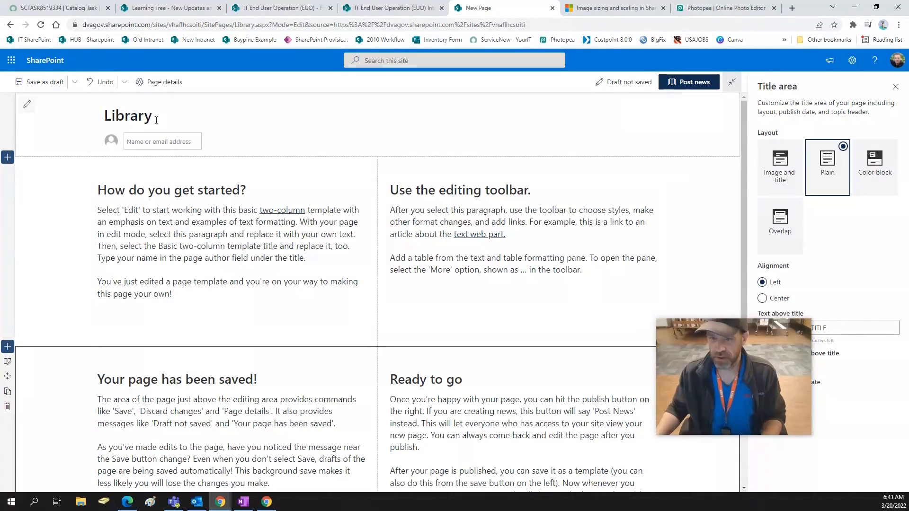
Change the first two-column section below the title to a one-column layout.
left_click(41, 241)
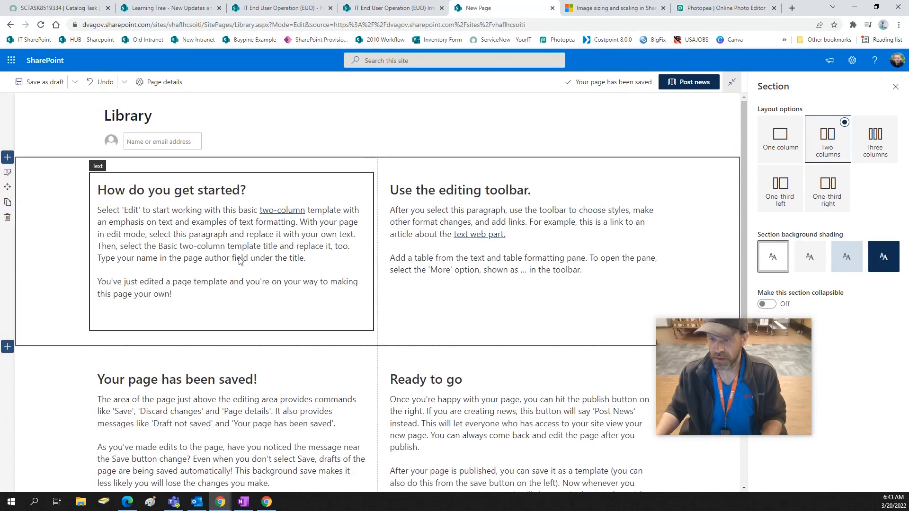
scroll(238, 340, "down", 2)
scroll(413, 226, "up", 2)
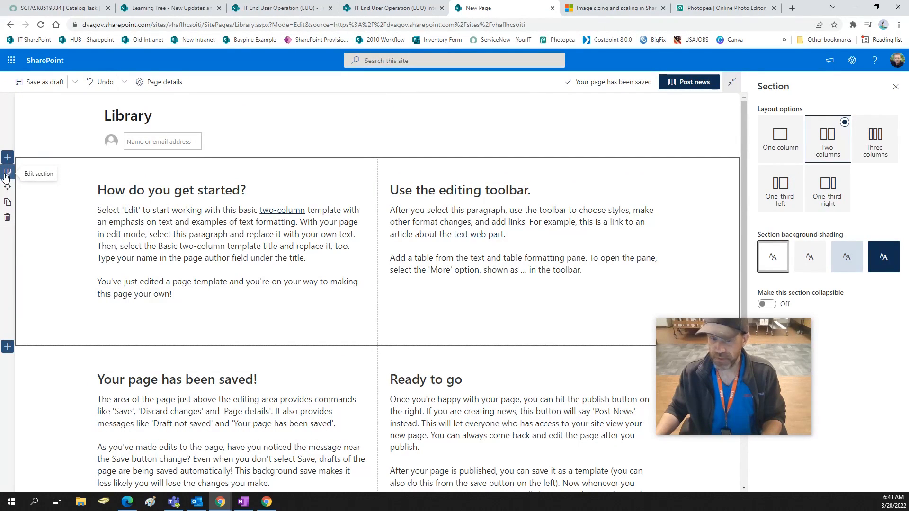
left_click(789, 142)
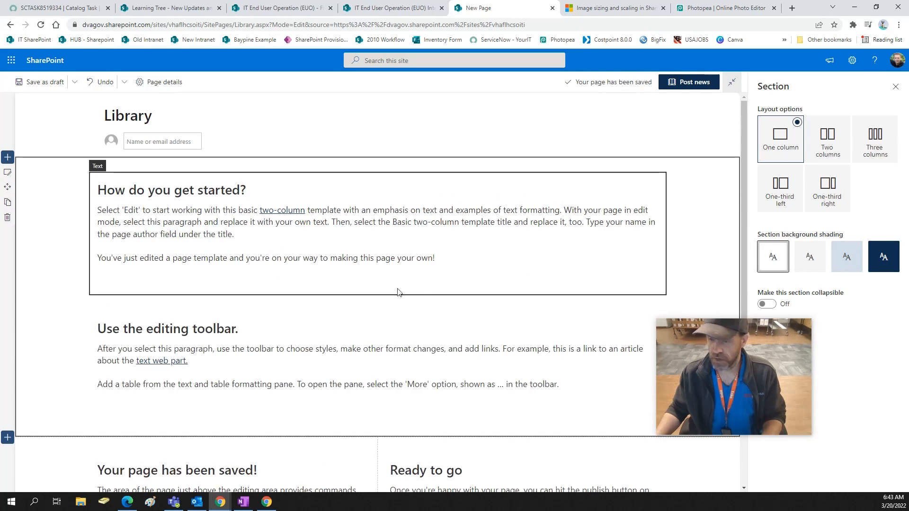
left_click(376, 286)
left_click_drag(436, 258, 97, 189)
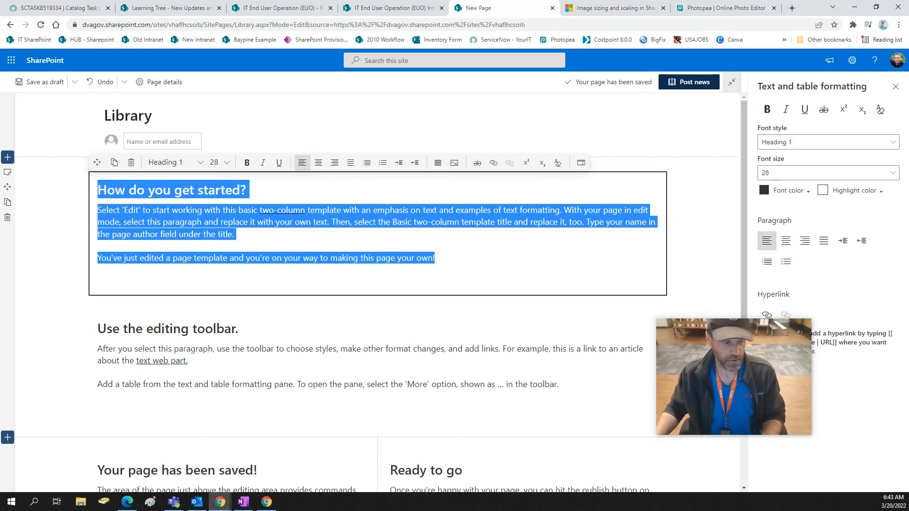
key("alt+Tab")
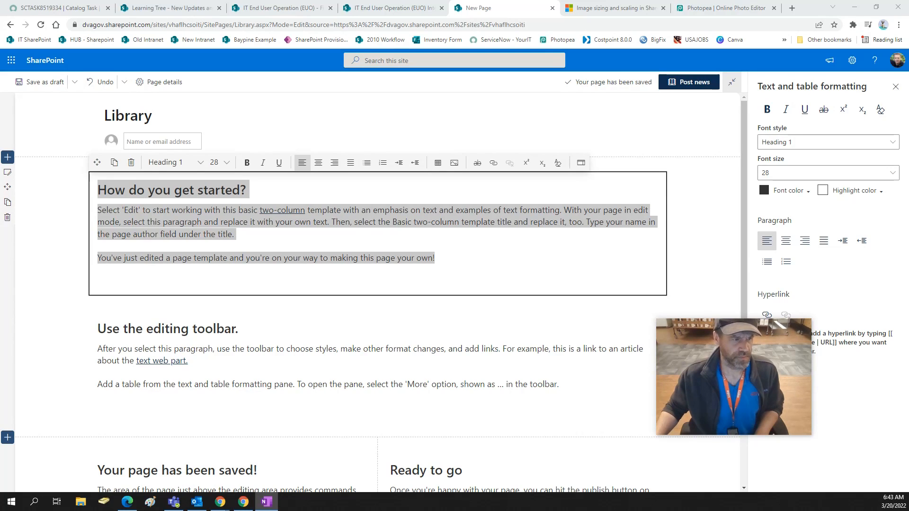
Replace the news post's title with TeleAudiology.
left_click(141, 118)
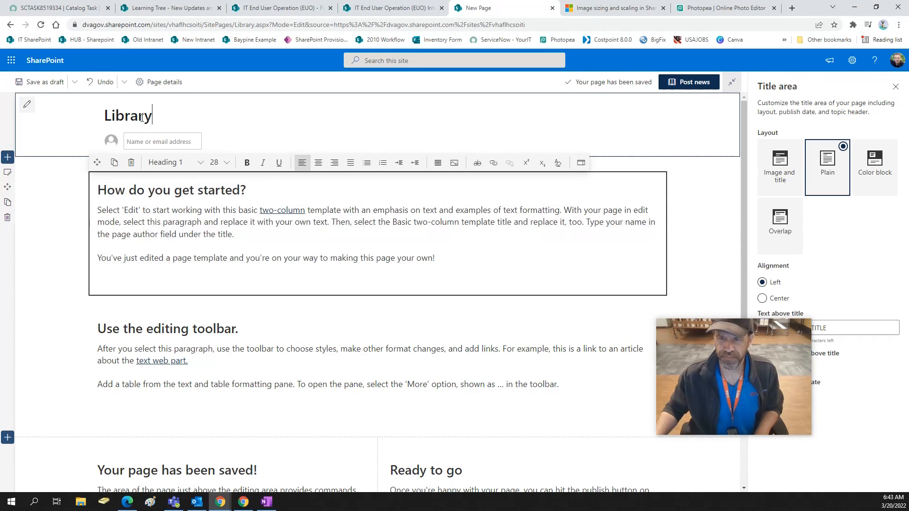
left_click(116, 117, "shift")
left_click_drag(160, 119, 101, 120)
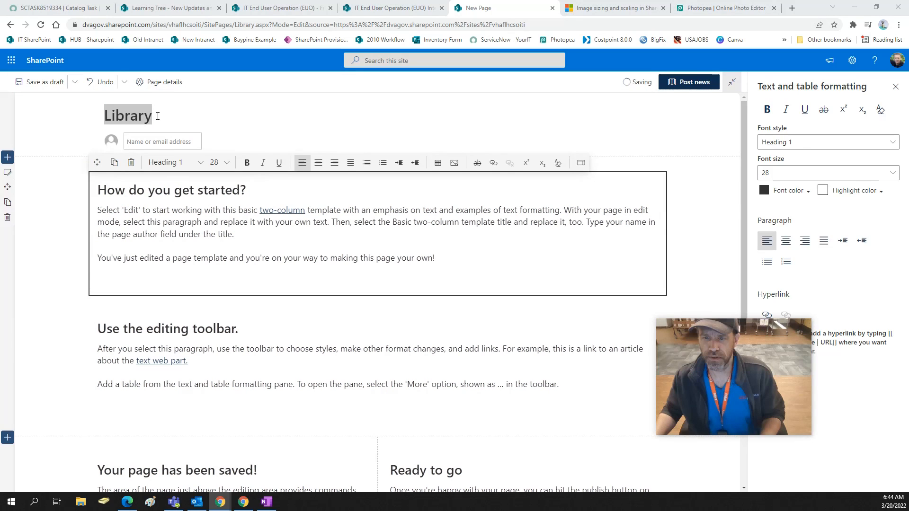
left_click(158, 116)
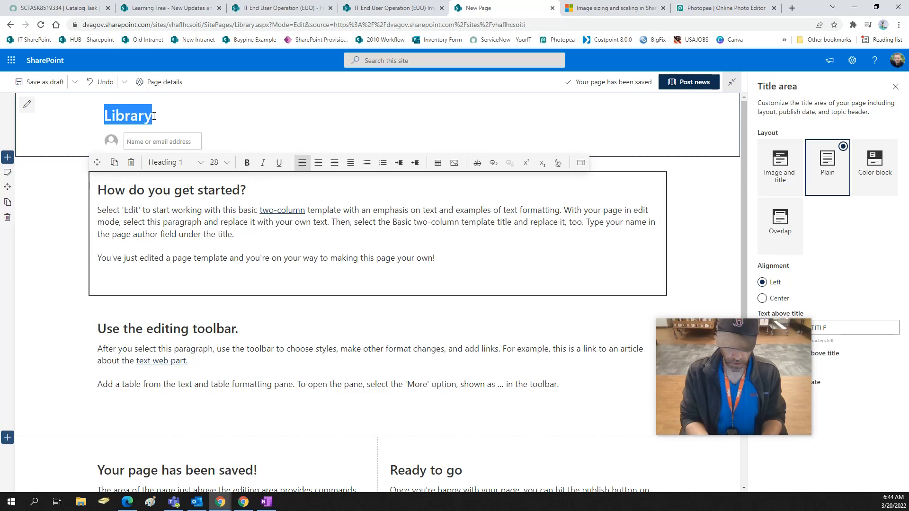
type("Tele")
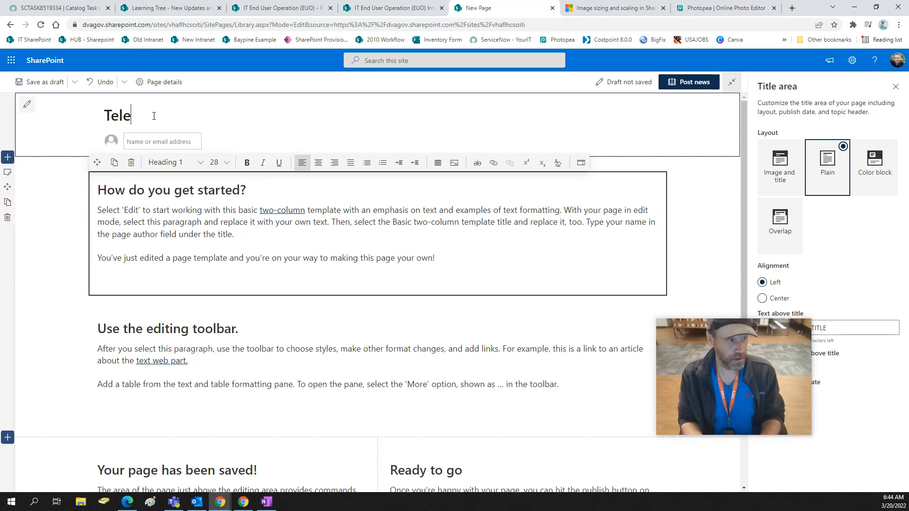
type("Au")
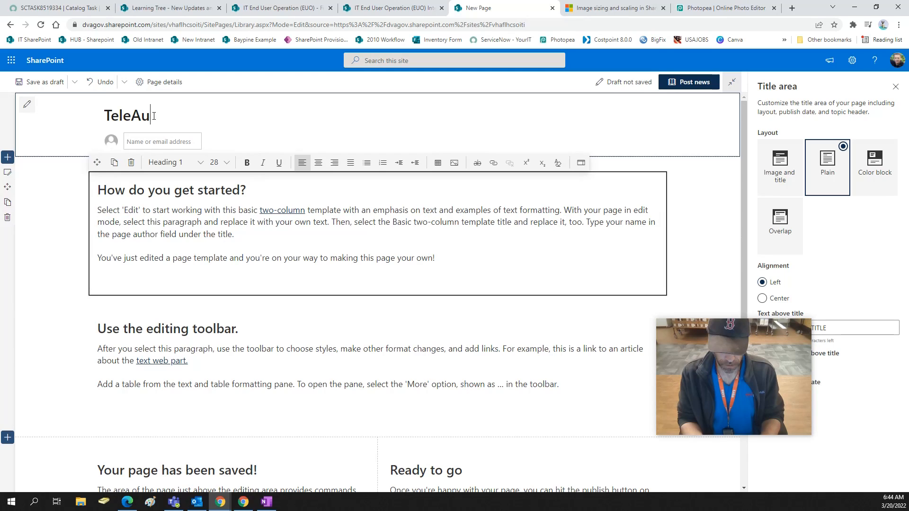
type("diology")
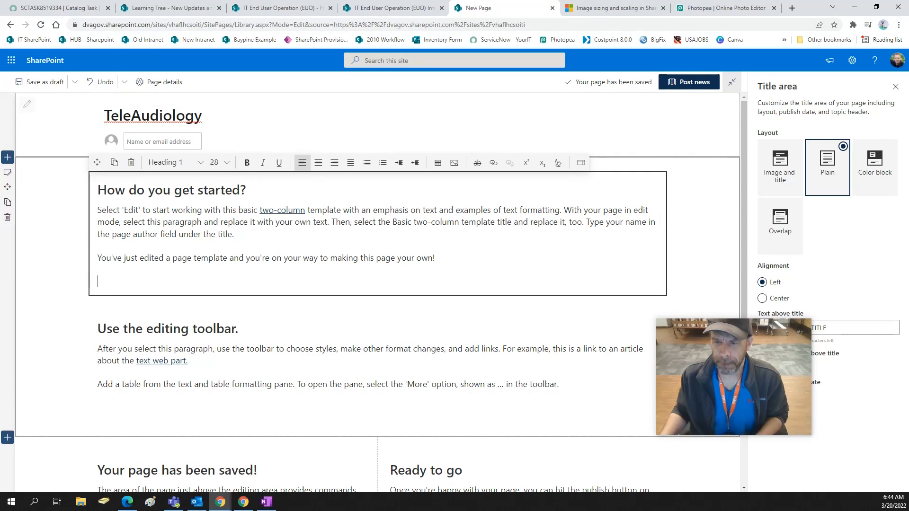
Replace the "How do you get started?" sample text with the copied CAS Audiology software installation notes, removing the leftover greeting and blank lines above them.
key("alt+Tab")
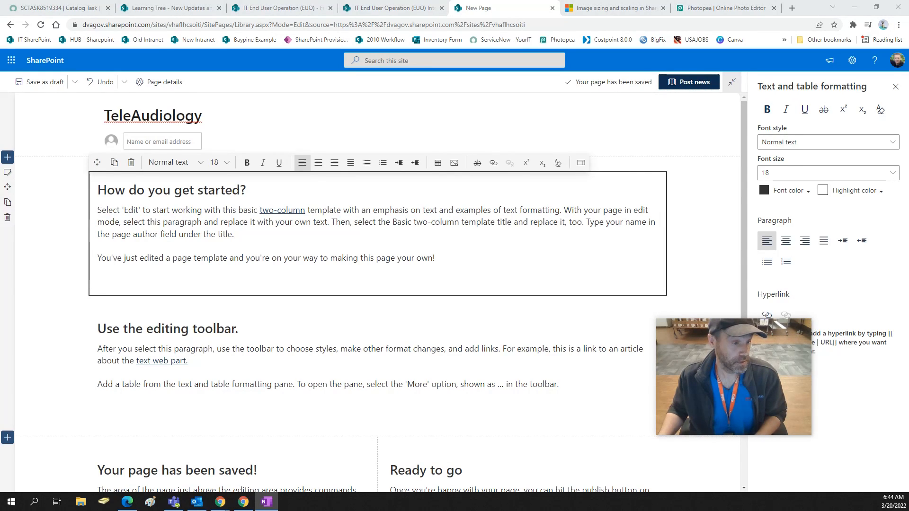
left_click_drag(454, 264, 95, 187)
key("ctrl+v")
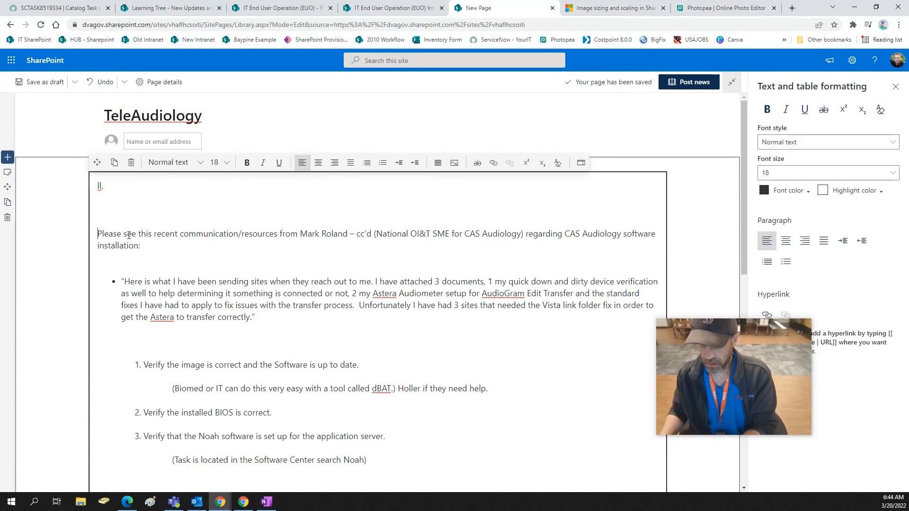
key("BackSpace")
key("BackSpace")
key("BackSpace")
key("BackSpace")
key("BackSpace")
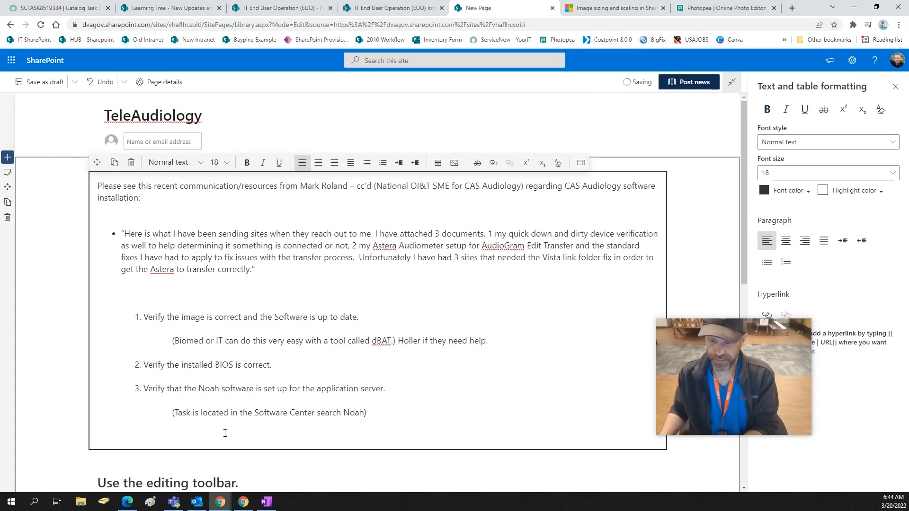
Delete the "Use the editing toolbar" text web part and the two-column section of sample text below it.
scroll(183, 296, "down", 6)
left_click(148, 252)
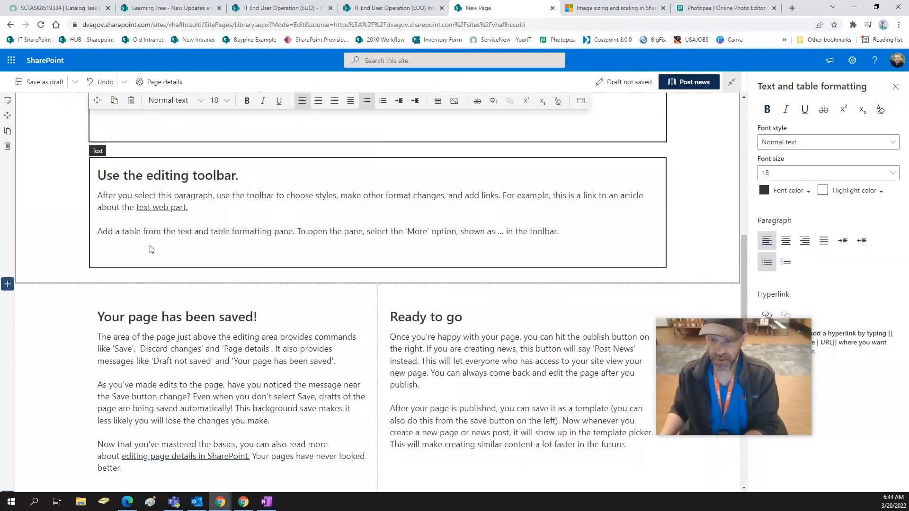
left_click(131, 147)
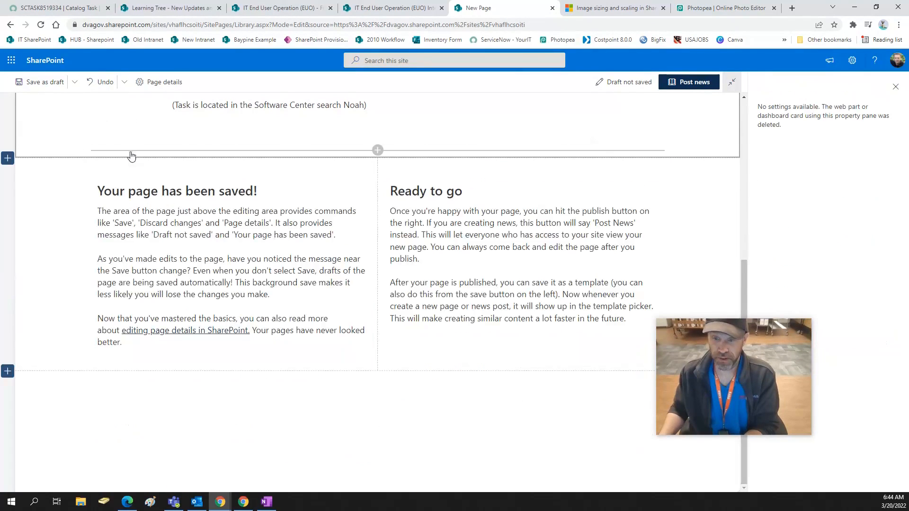
left_click(7, 220)
scroll(108, 339, "up", 2)
scroll(294, 368, "down", 2)
scroll(294, 369, "up", 2)
left_click(67, 137)
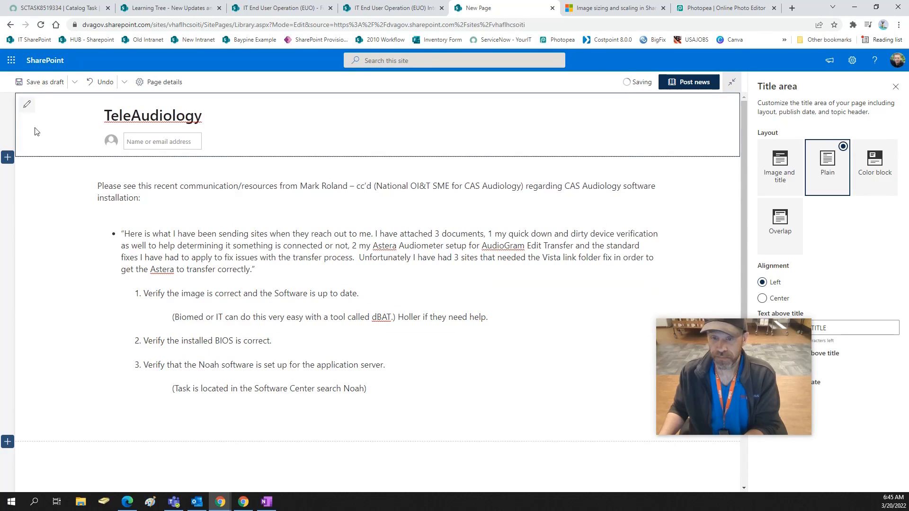
Try centre alignment and a text block above the title in the post's title area.
left_click_drag(793, 388, 646, 406)
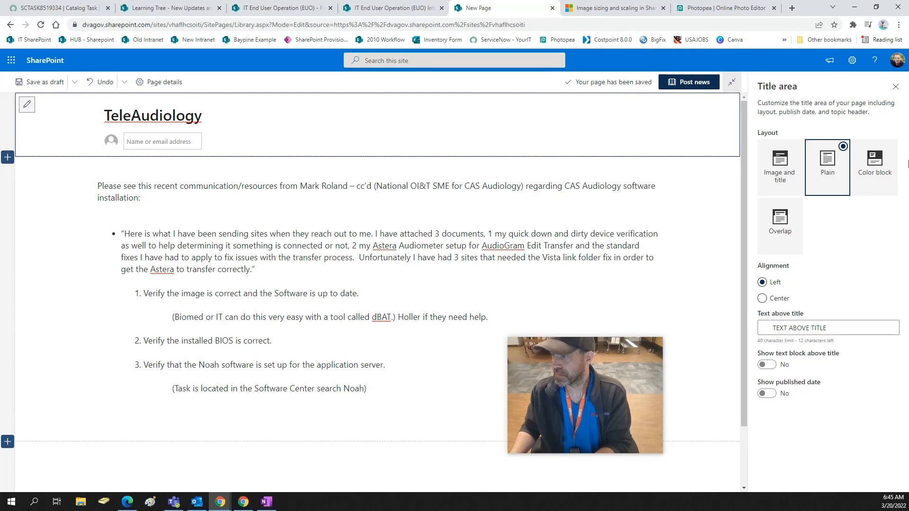
left_click(802, 302)
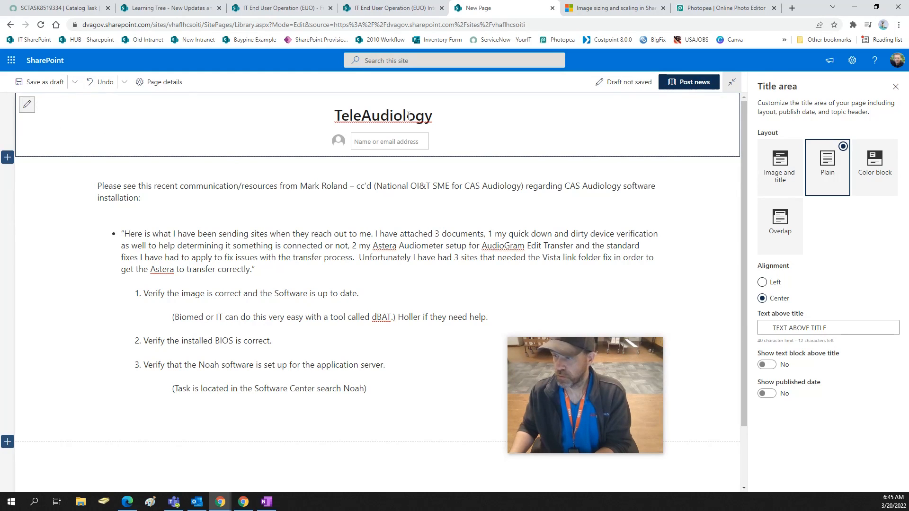
left_click(763, 282)
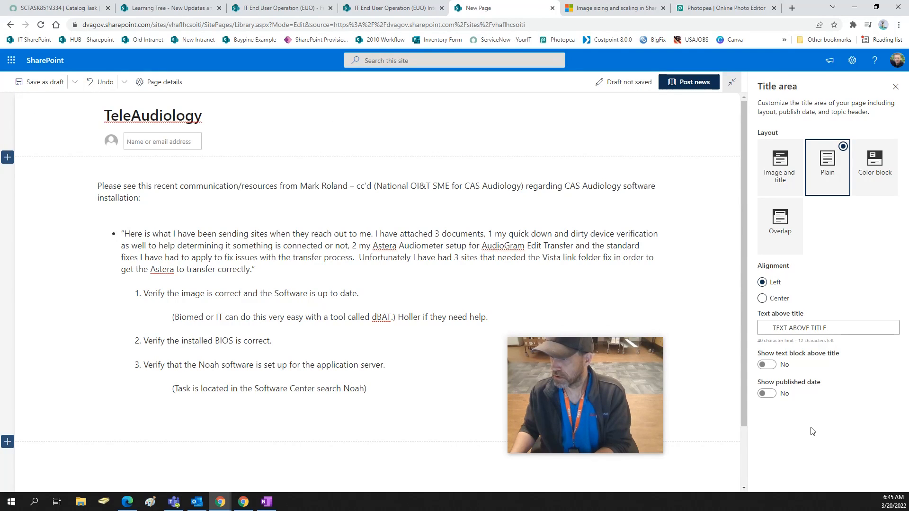
left_click(768, 365)
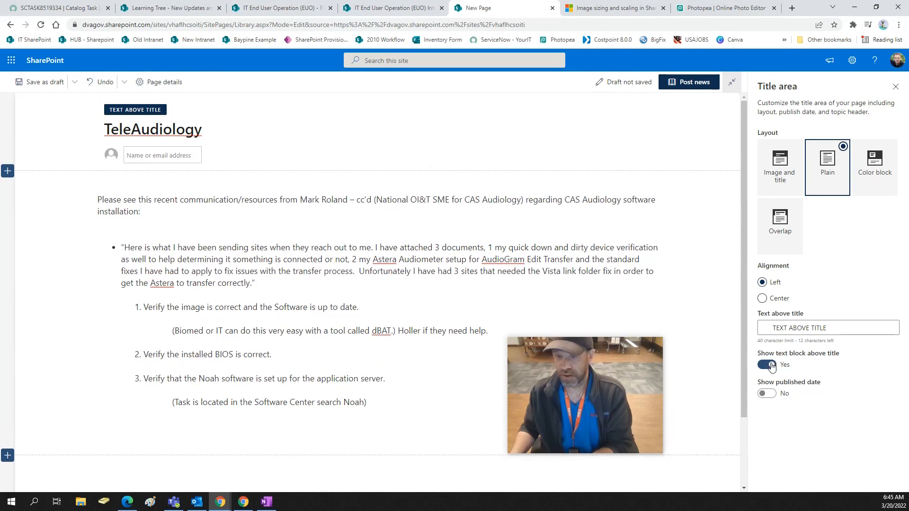
left_click(768, 365)
Turn on the published date in the post's title area.
left_click(767, 394)
left_click(767, 393)
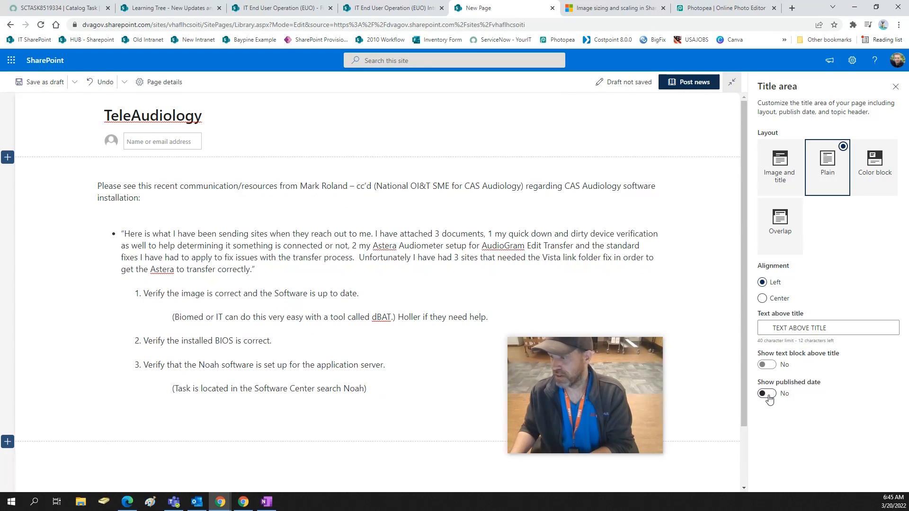
left_click(766, 394)
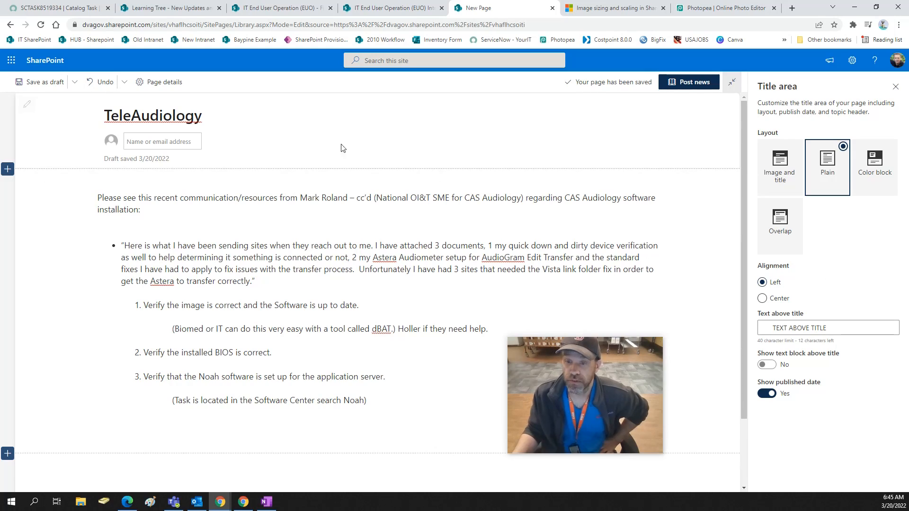
Open the post's page details and review the category assignments in both sites' page libraries and the grouped news on the Learning Tree page.
left_click(165, 88)
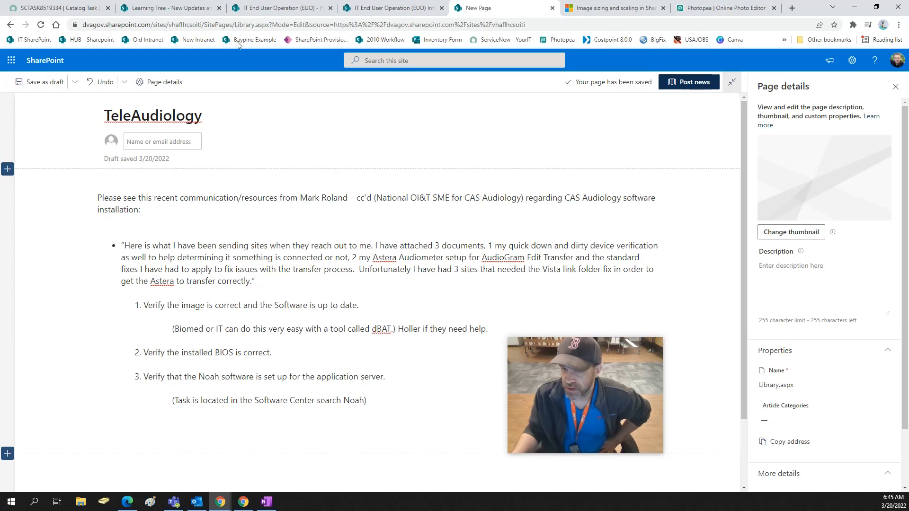
left_click(273, 14)
left_click(172, 16)
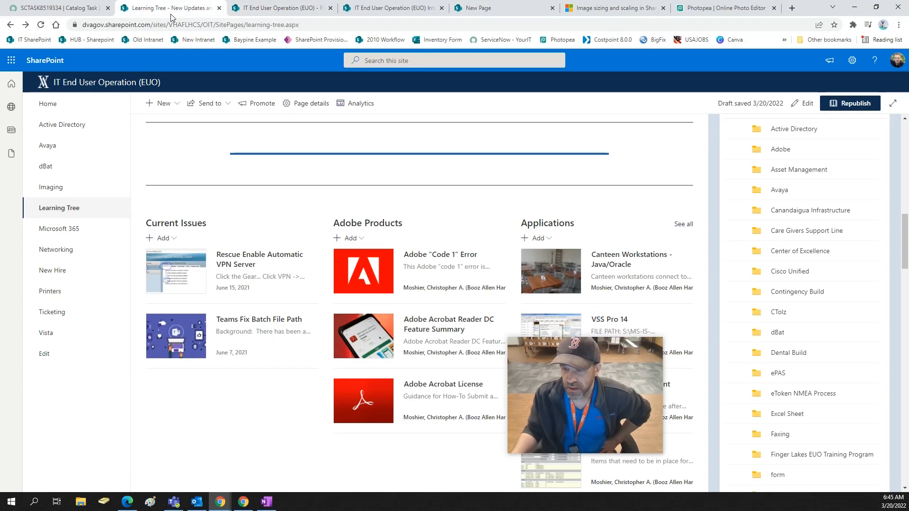
left_click(274, 8)
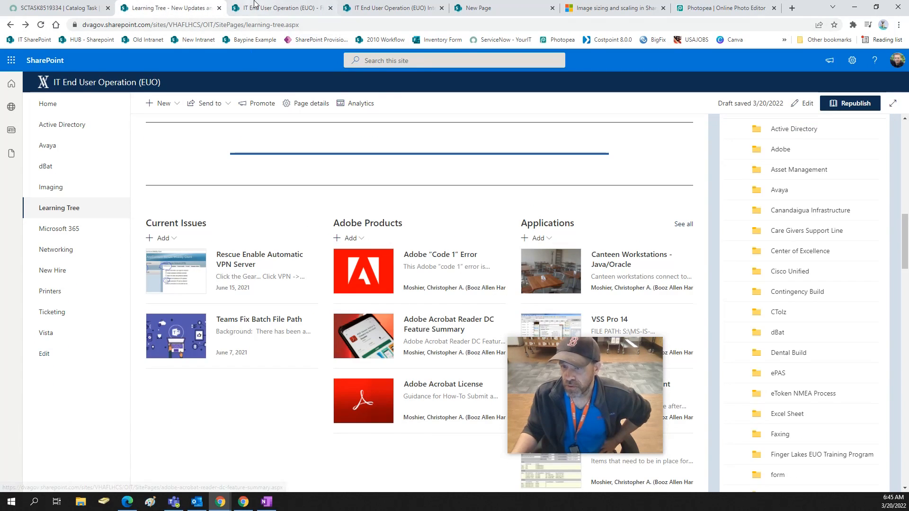
left_click(379, 9)
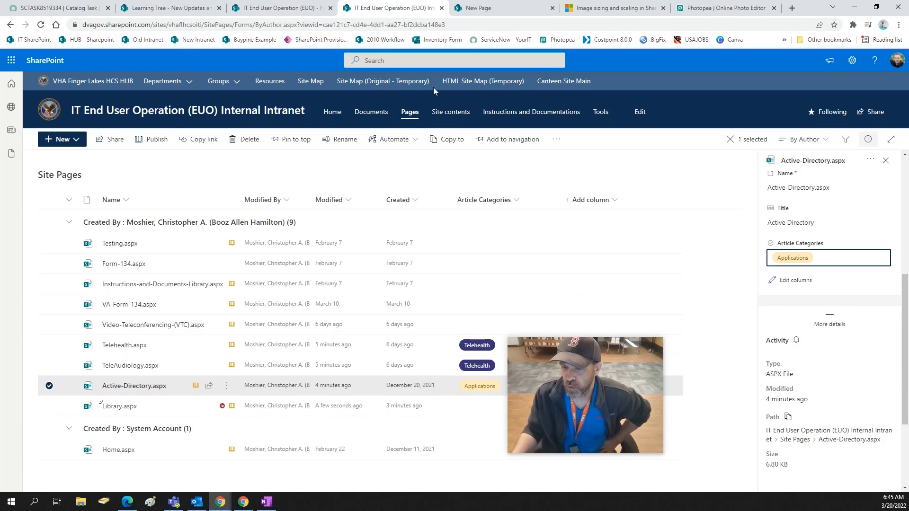
left_click(478, 9)
left_click(279, 8)
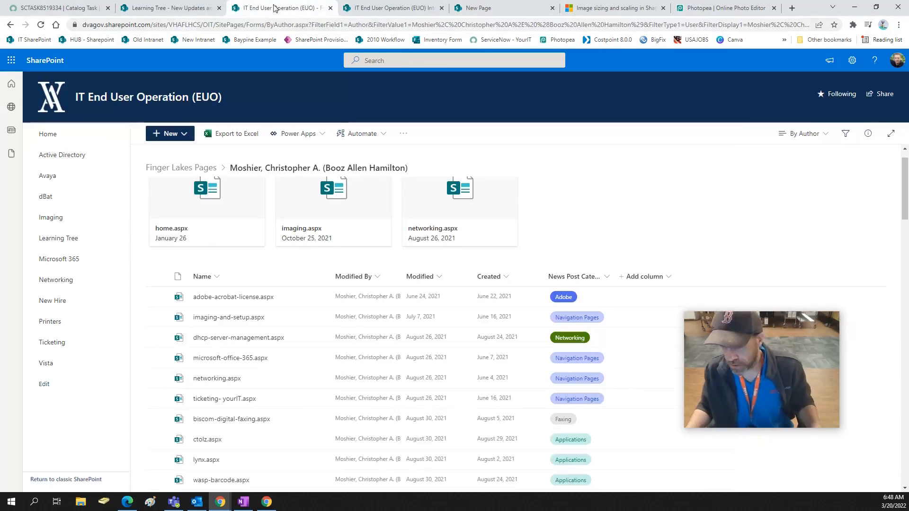
left_click(168, 8)
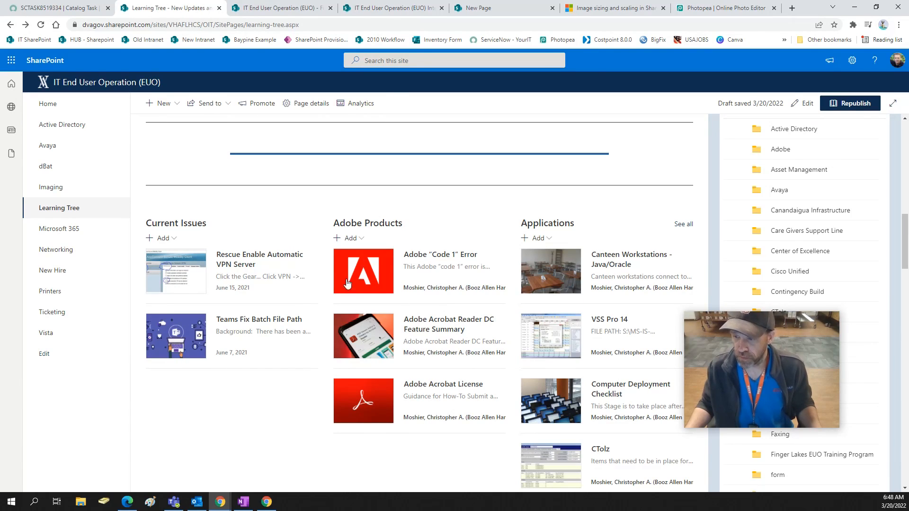
Compare the Learning Tree page's grouped news with the category columns in both sites' page libraries and the TeleAudiology draft.
left_click(280, 8)
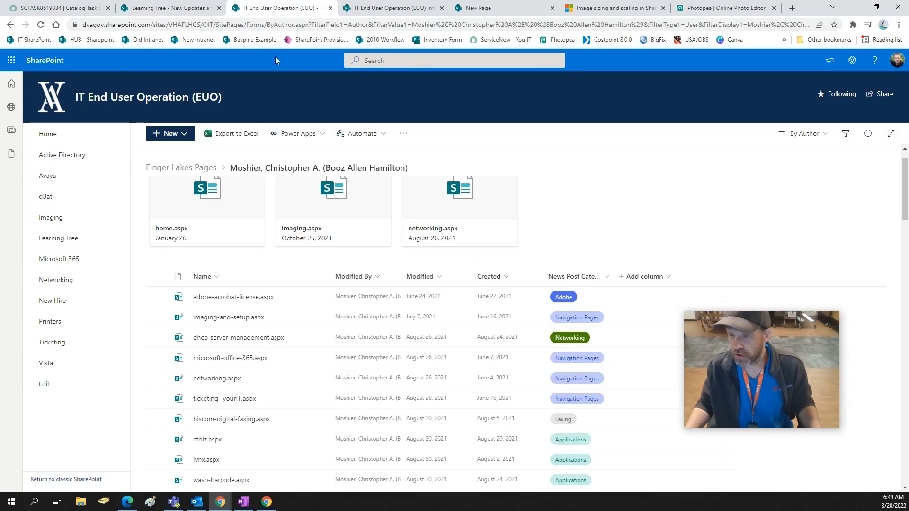
left_click(377, 8)
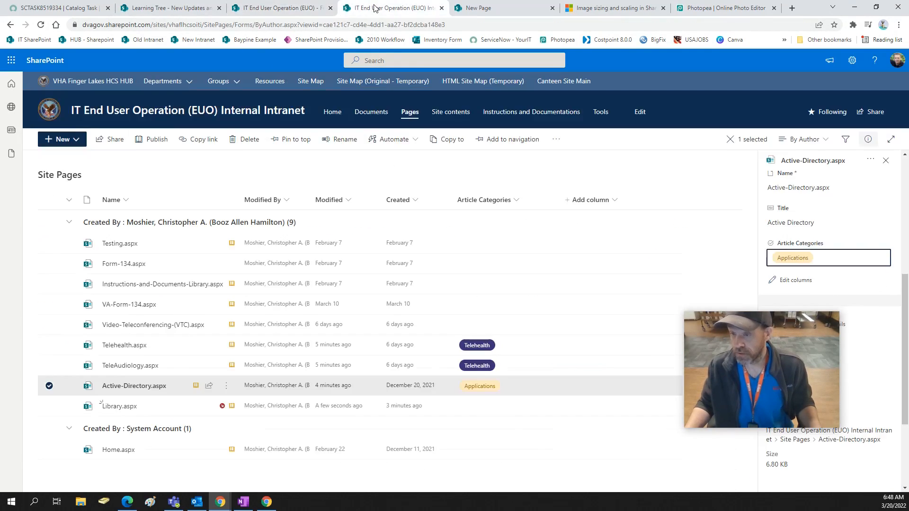
left_click(502, 8)
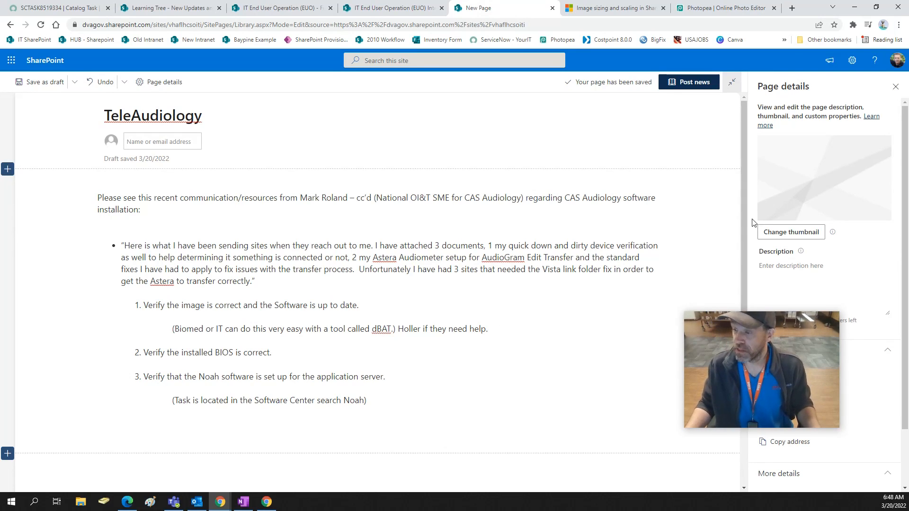
left_click(194, 8)
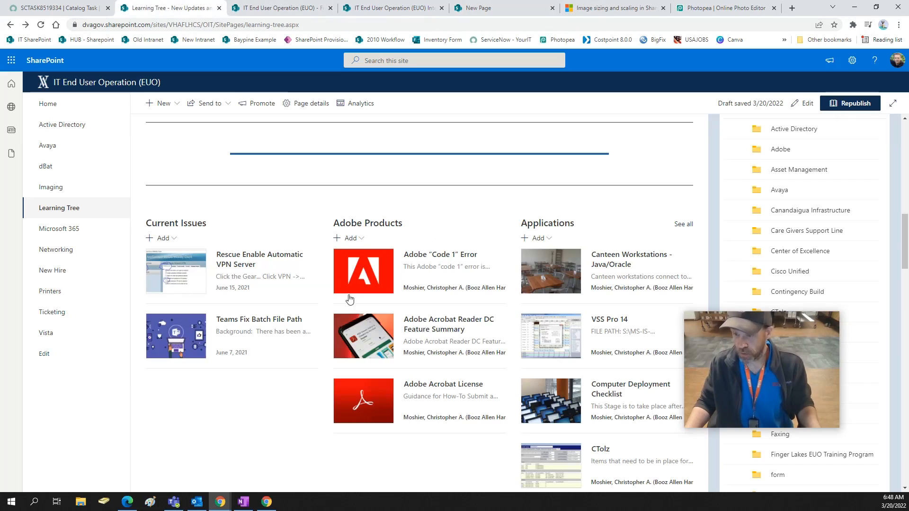
left_click(303, 8)
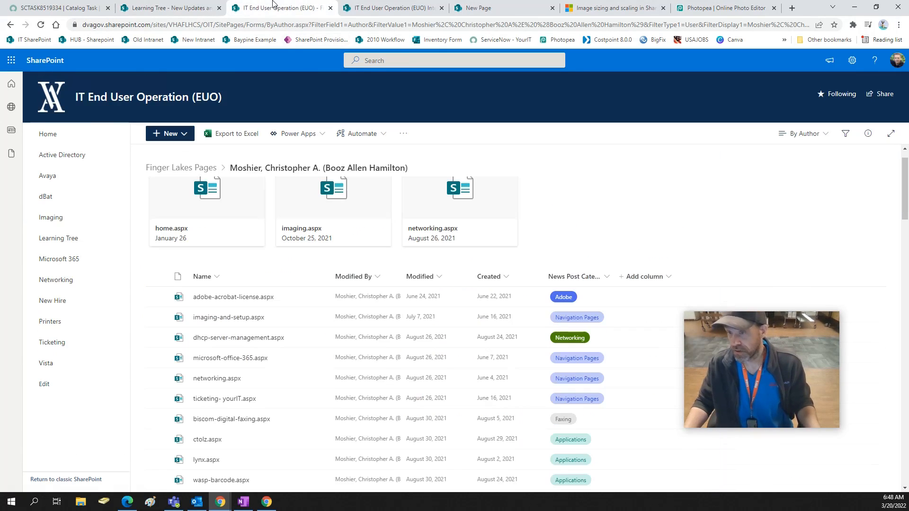
left_click(377, 13)
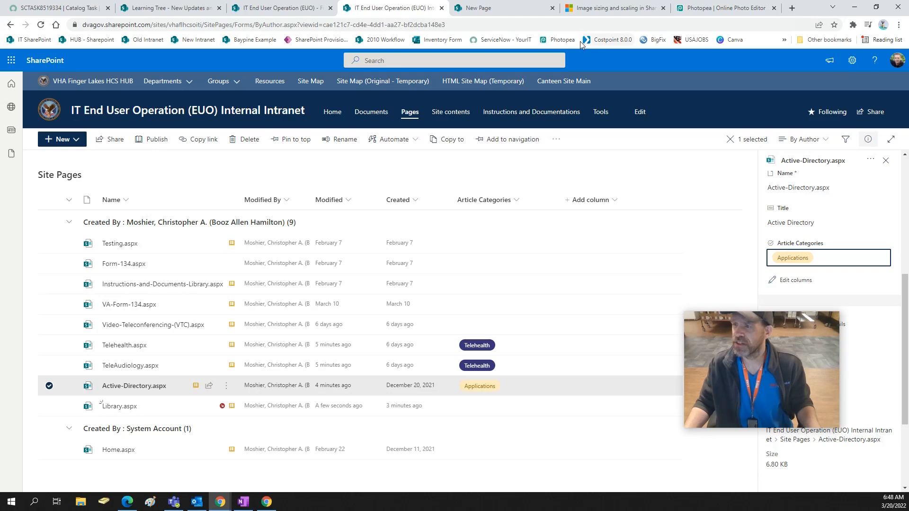
Review the column layout widths, aspect ratios and web part image guidelines in Microsoft's article on image sizing in SharePoint modern pages.
left_click(604, 14)
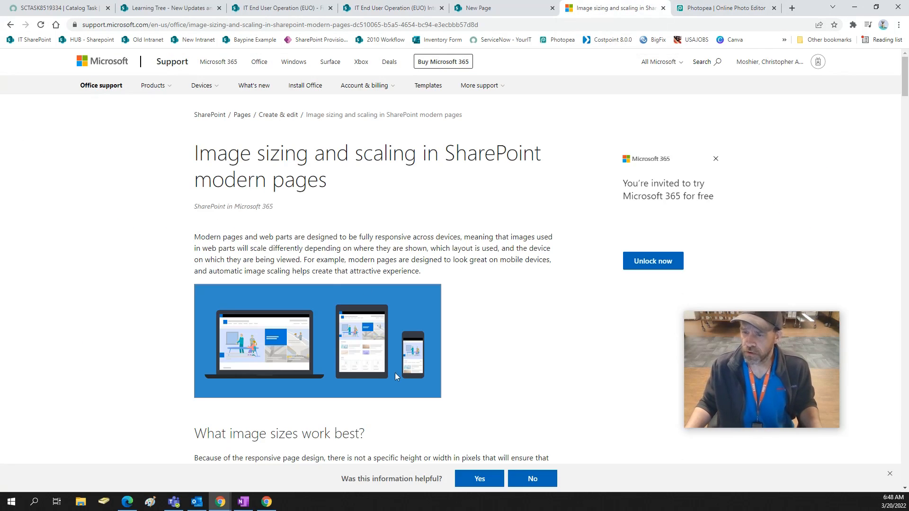
scroll(593, 405, "down", 3)
scroll(594, 405, "up", 3)
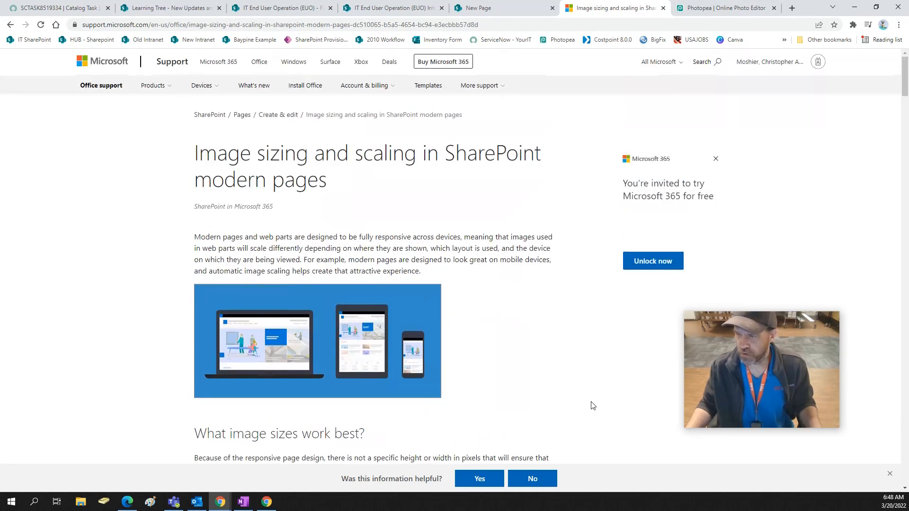
scroll(593, 406, "down", 14)
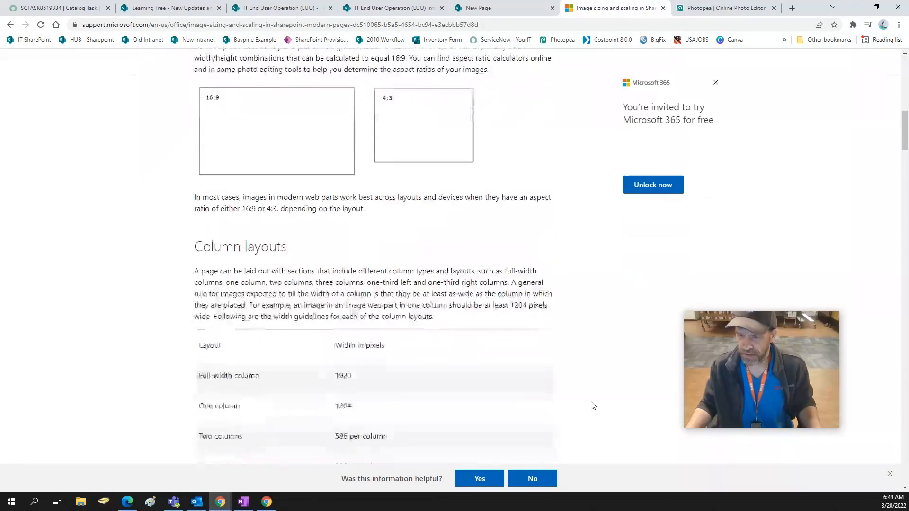
scroll(593, 406, "down", 12)
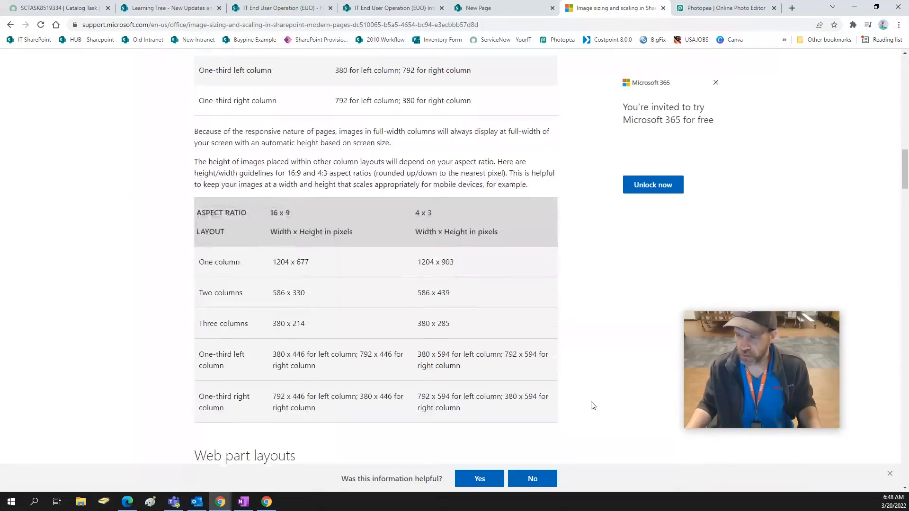
scroll(593, 405, "down", 8)
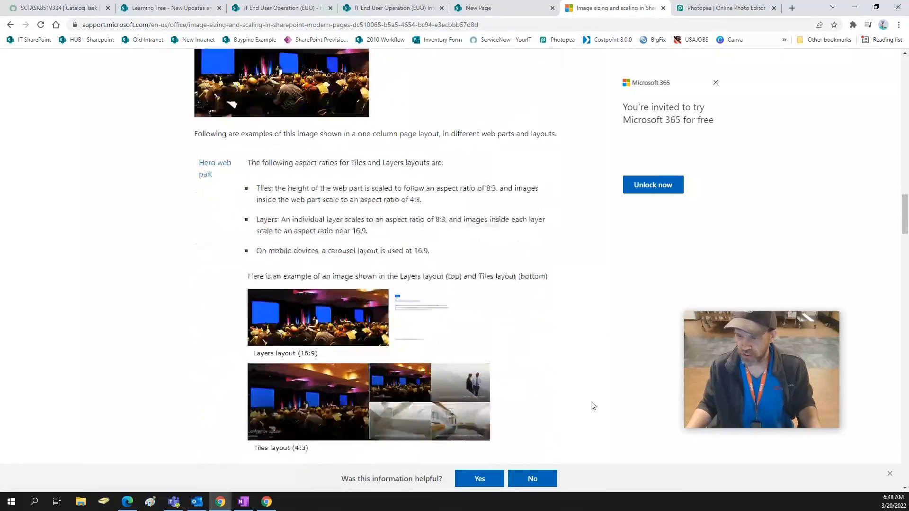
scroll(594, 406, "down", 3)
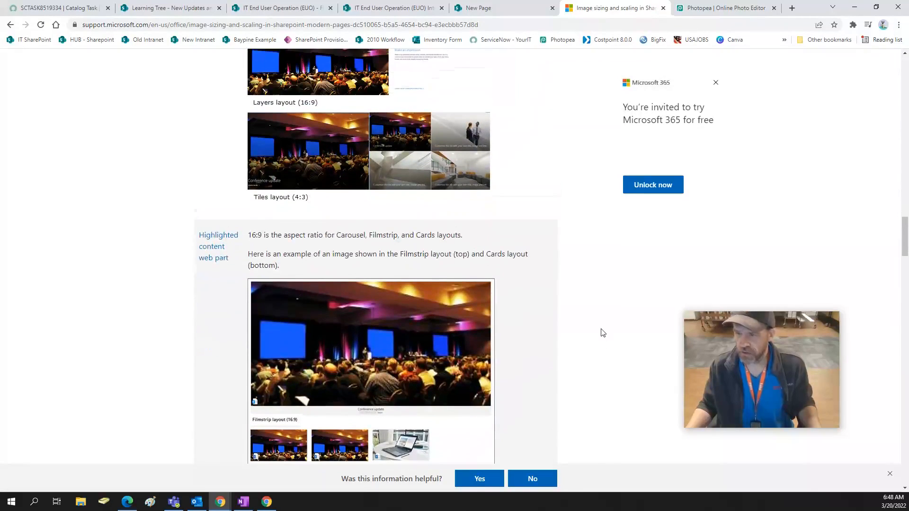
Find the mentions of "news" in the article and read the recommended aspect ratio for page thumbnails.
key("ctrl+f")
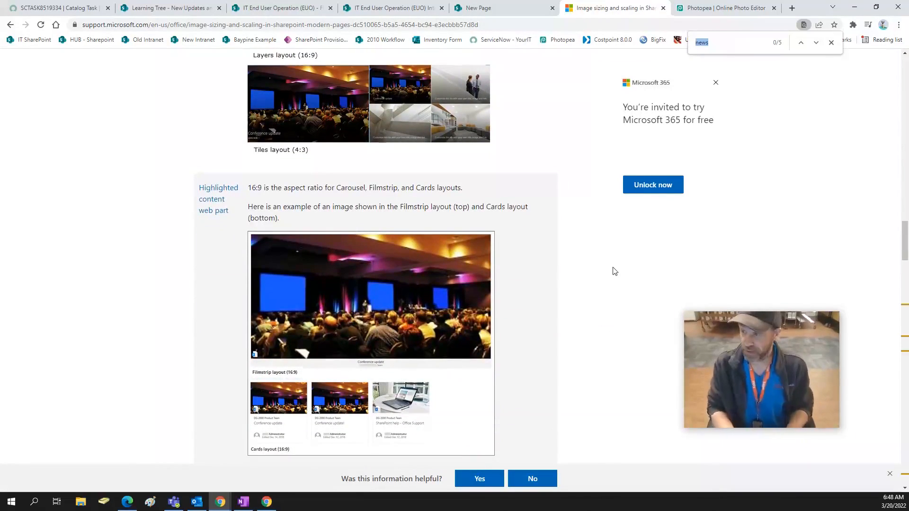
left_click(816, 44)
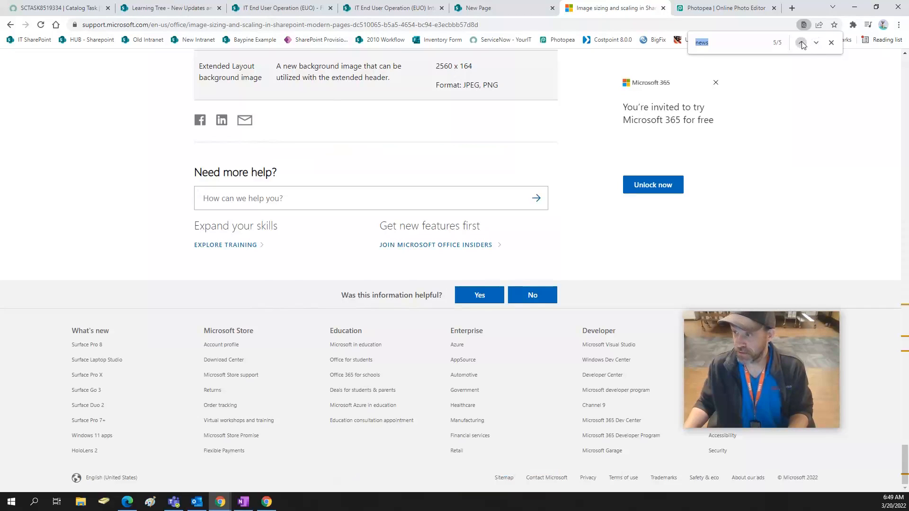
left_click(802, 44)
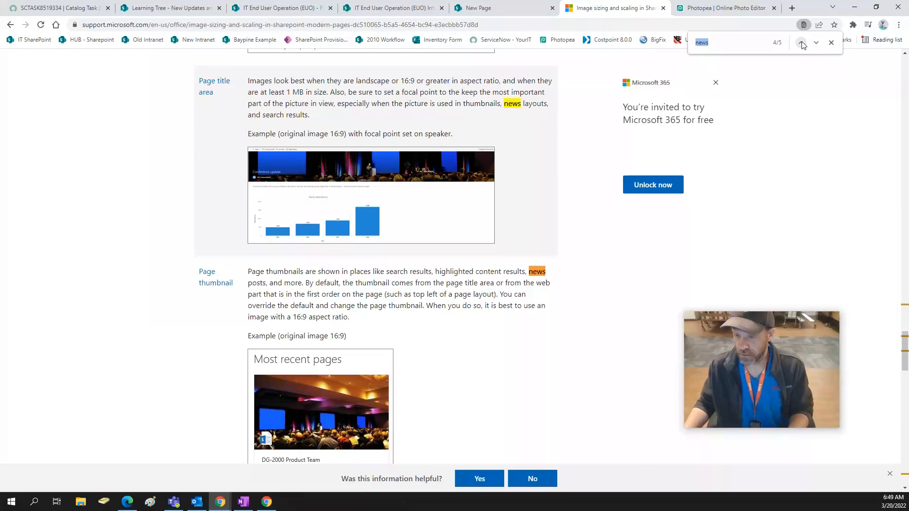
scroll(603, 265, "down", 2)
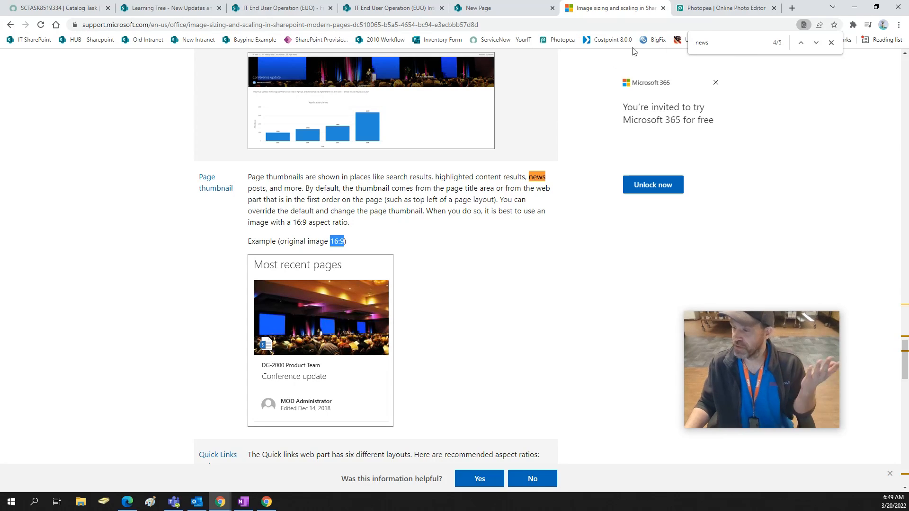
Switch to Photopea and create a new project 16 pixels wide and 9 pixels high.
left_click(706, 10)
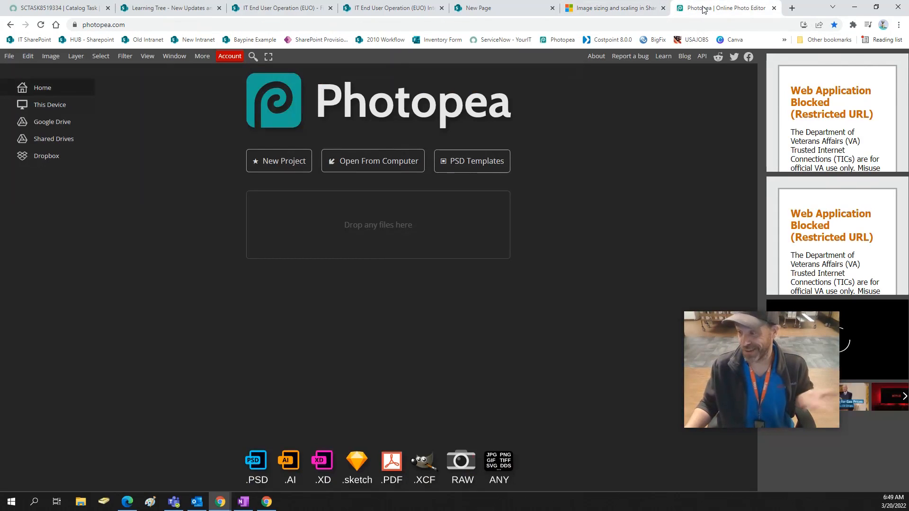
left_click(9, 57)
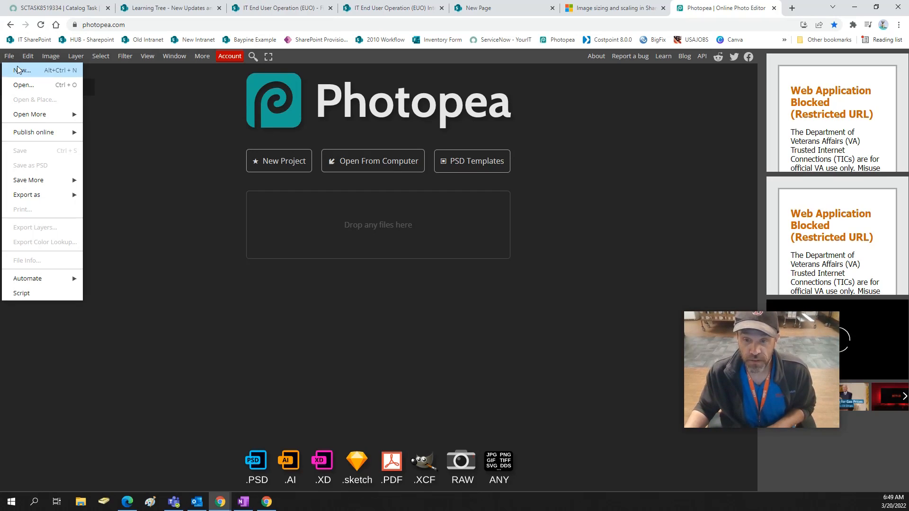
left_click(17, 70)
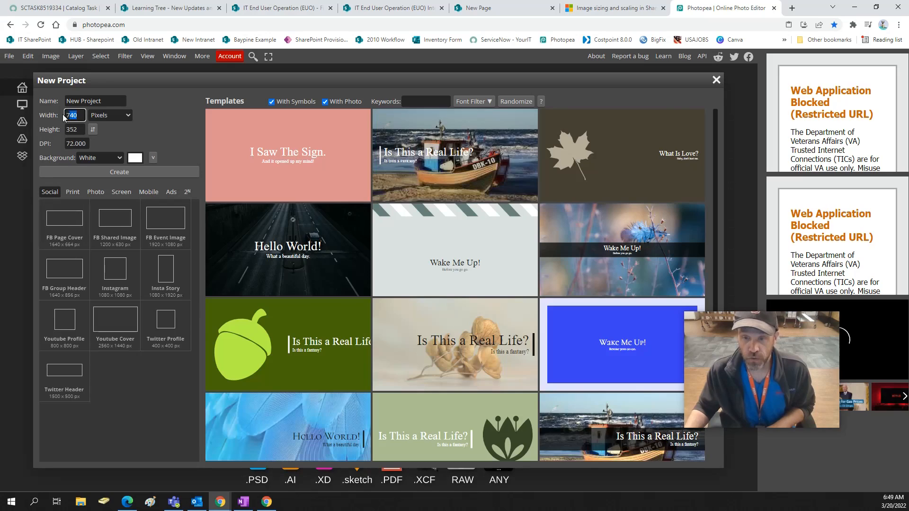
double_click(72, 116)
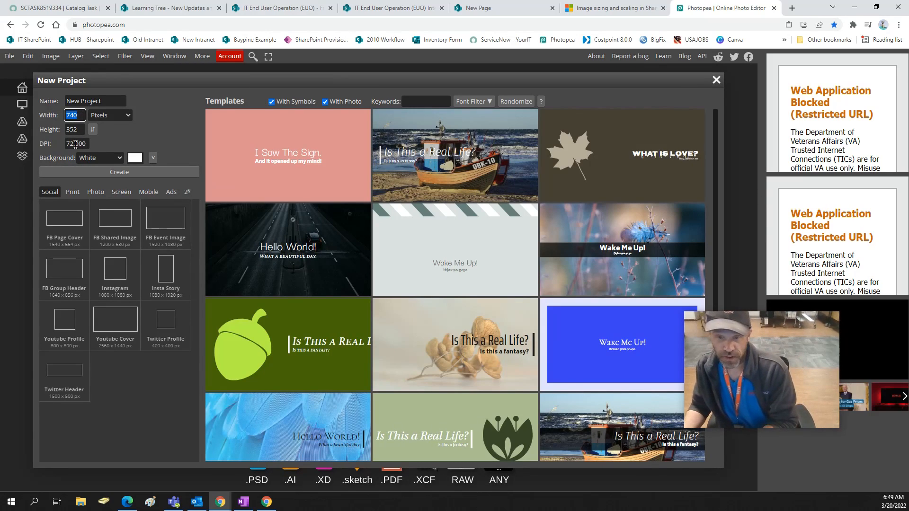
type("1")
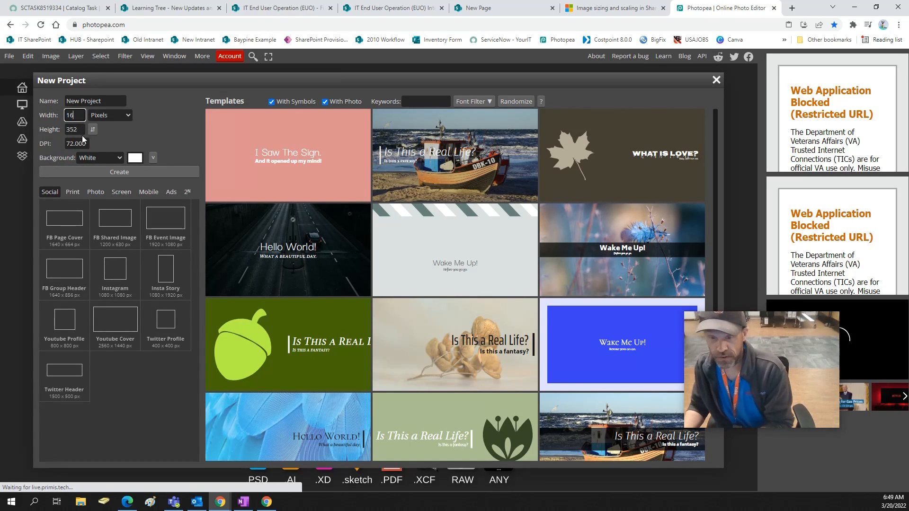
type("6")
key("Tab")
type("9")
left_click(112, 171)
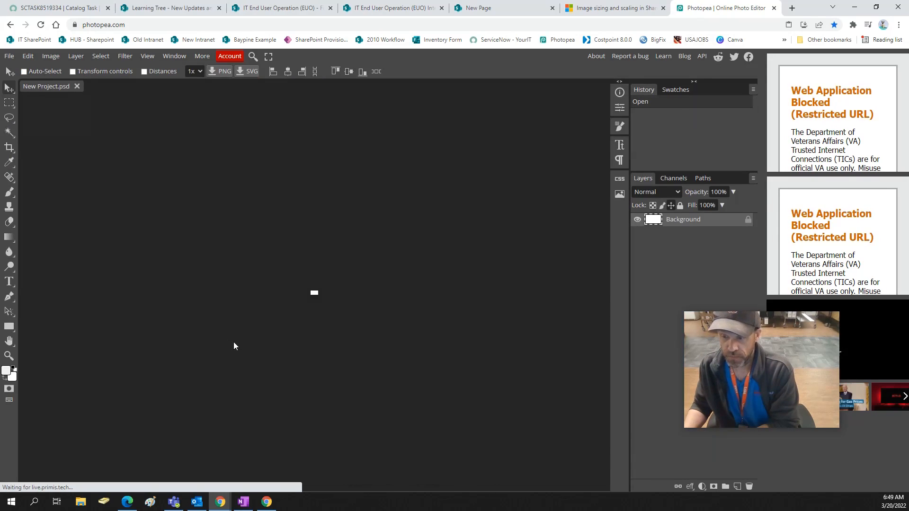
Resize the image to 400 by 225 pixels, keeping its 16:9 proportions.
left_click(51, 56)
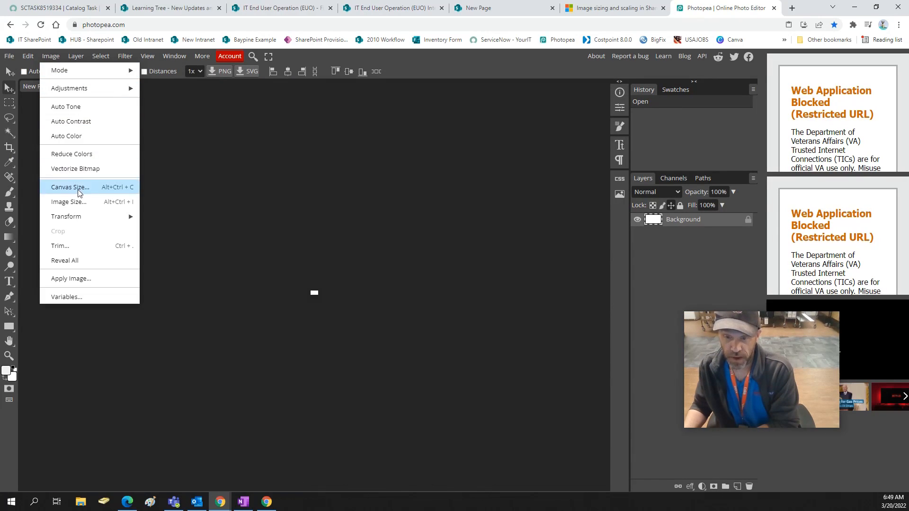
left_click(67, 202)
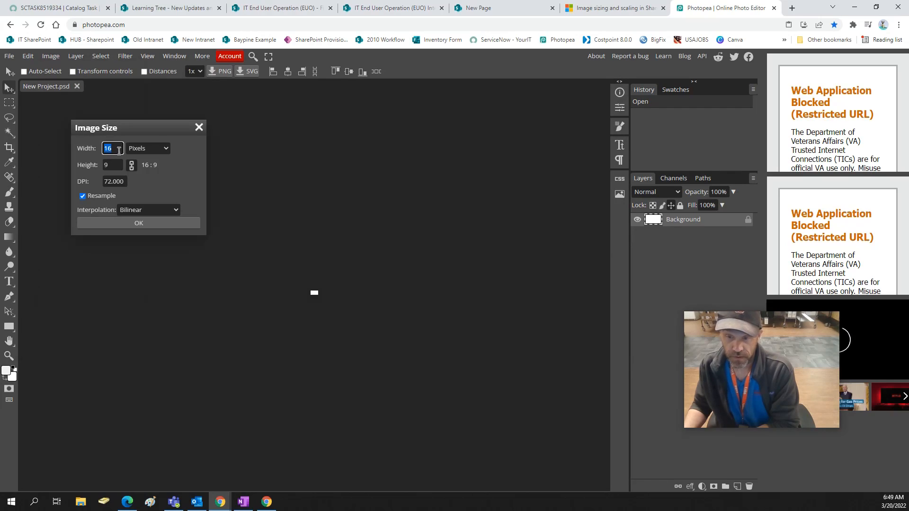
left_click_drag(122, 149, 84, 150)
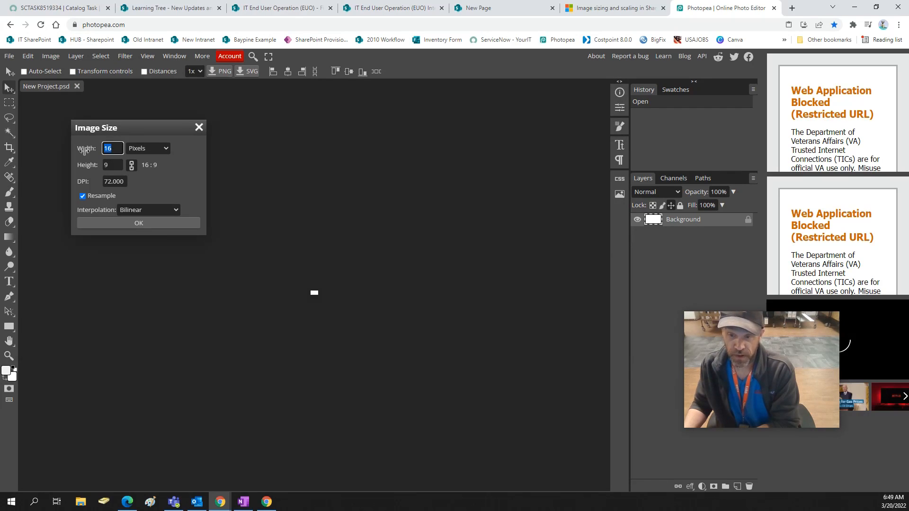
type("400")
left_click(117, 165)
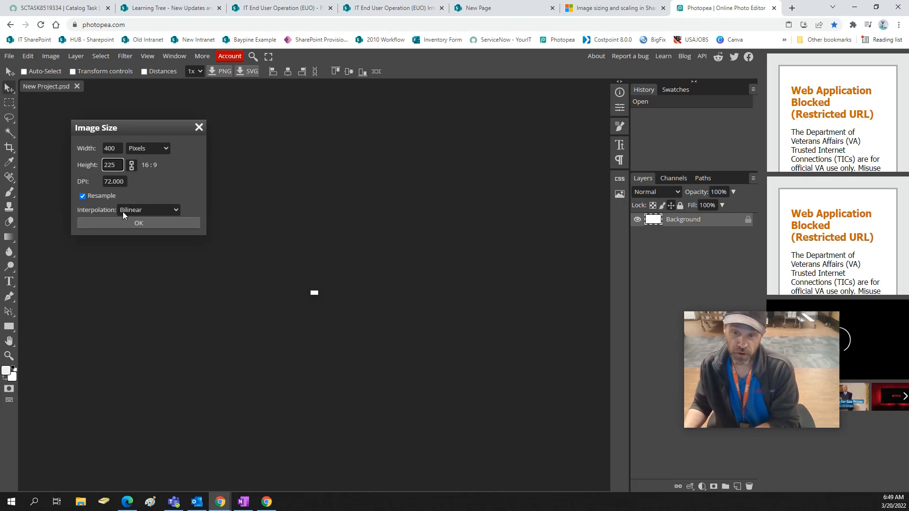
left_click(134, 225)
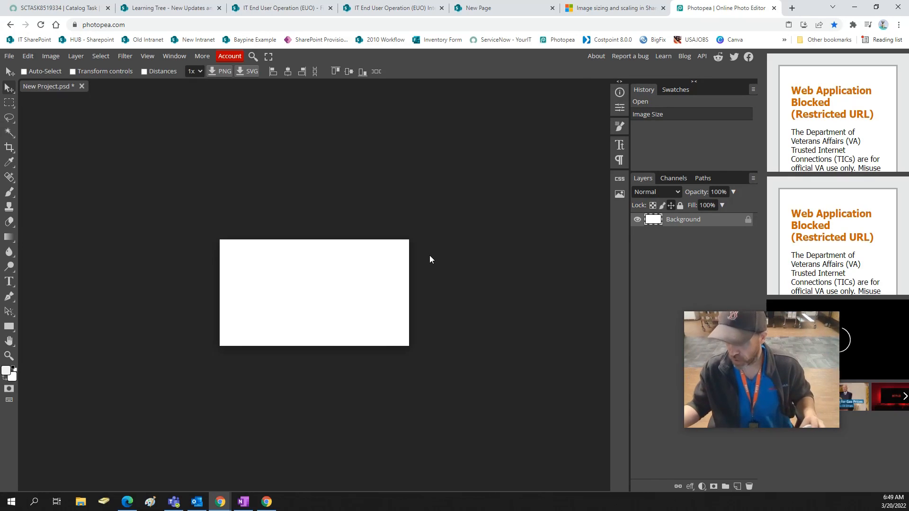
Search the web for "free images" in a new browser tab and open the Pixabay site from the results.
left_click(792, 8)
left_click(405, 202)
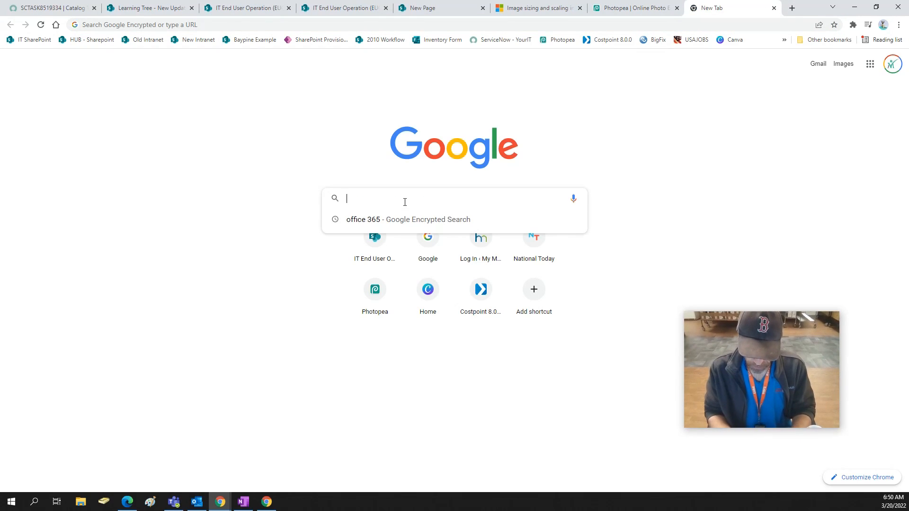
type("free images")
key("Return")
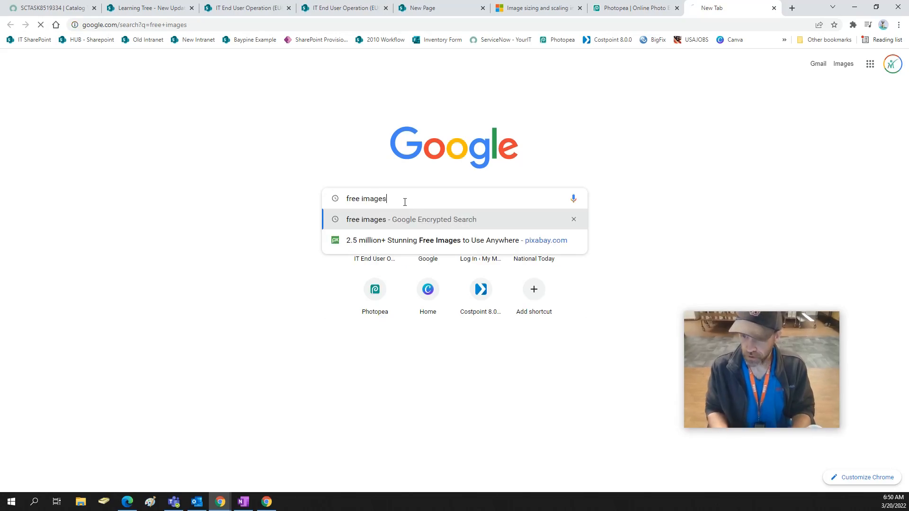
scroll(321, 281, "down", 1)
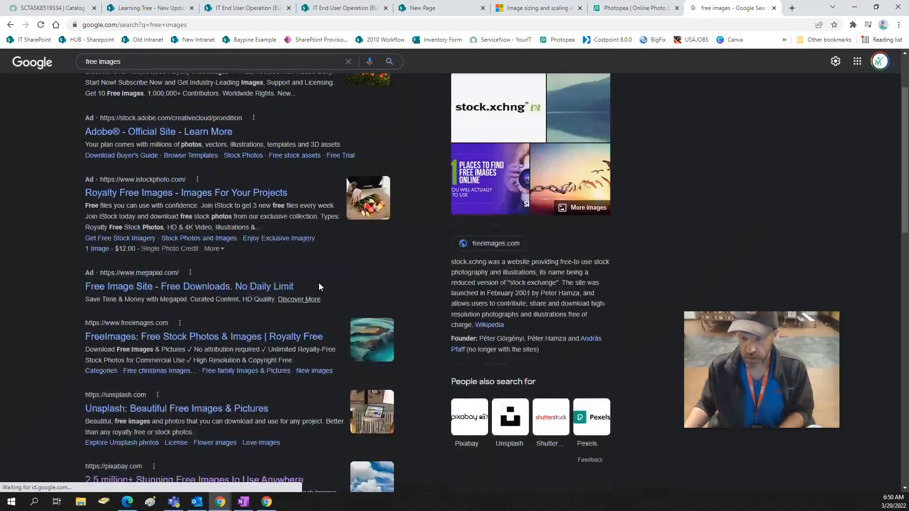
scroll(319, 284, "down", 4)
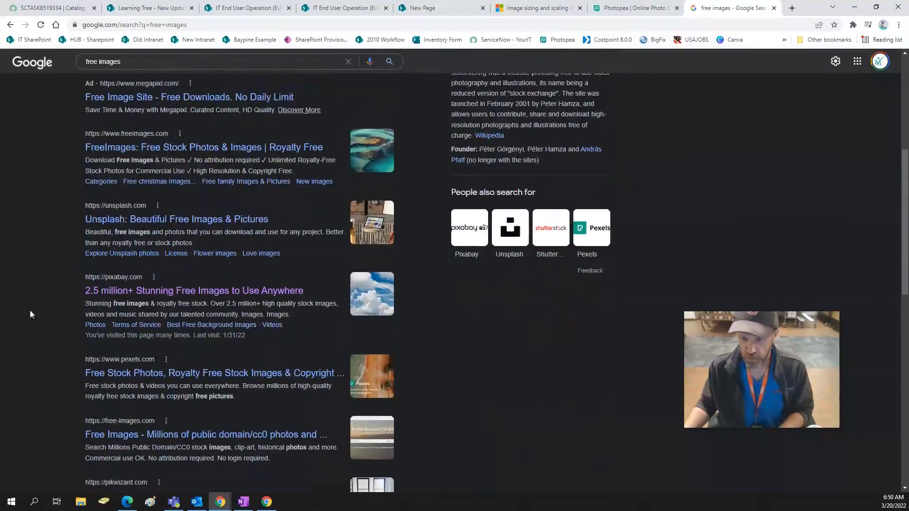
left_click(194, 291)
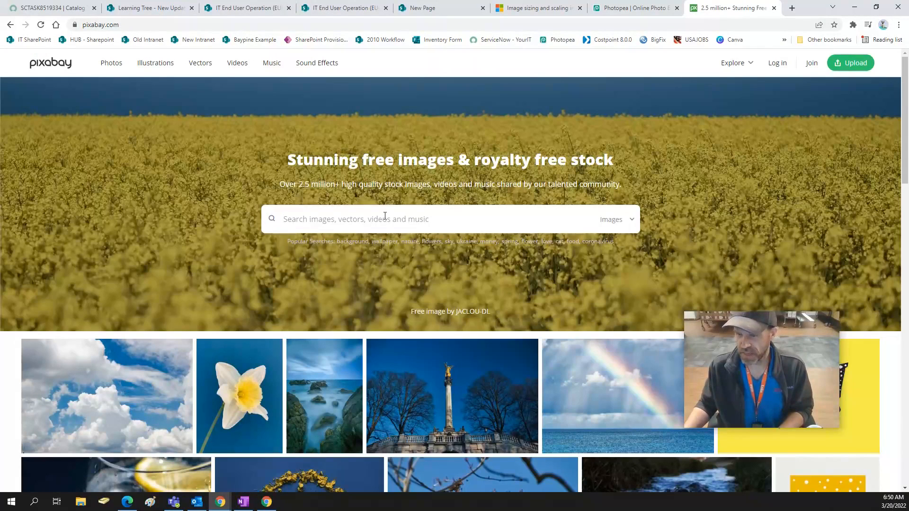
Search Pixabay's images for "telehealth".
type("telelhe")
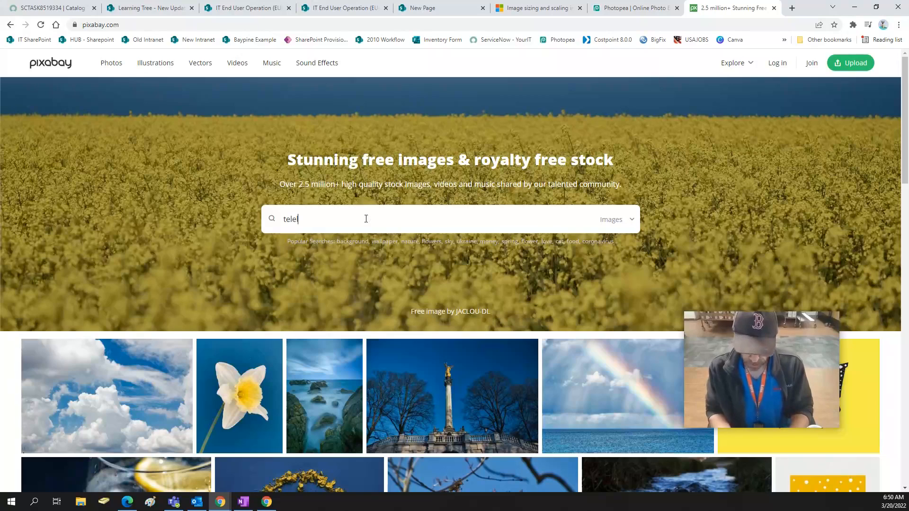
type("alth")
key("BackSpace")
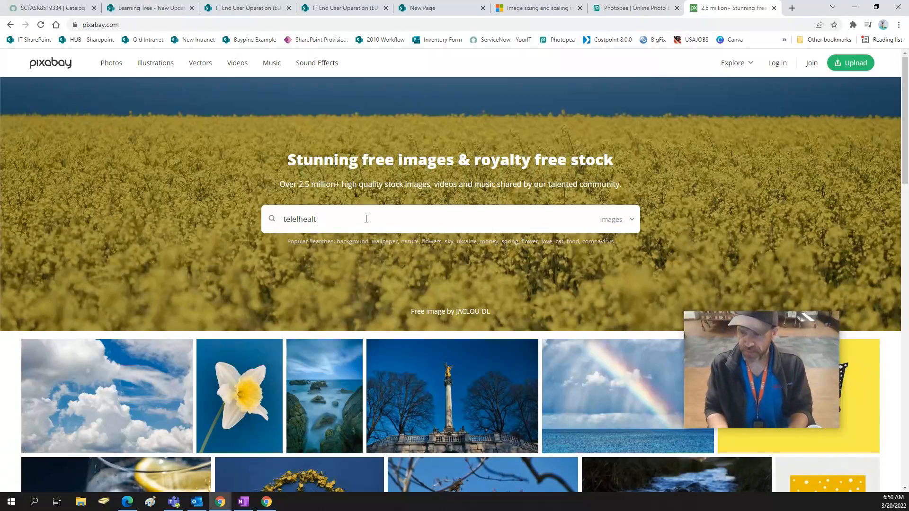
type("health")
key("Return")
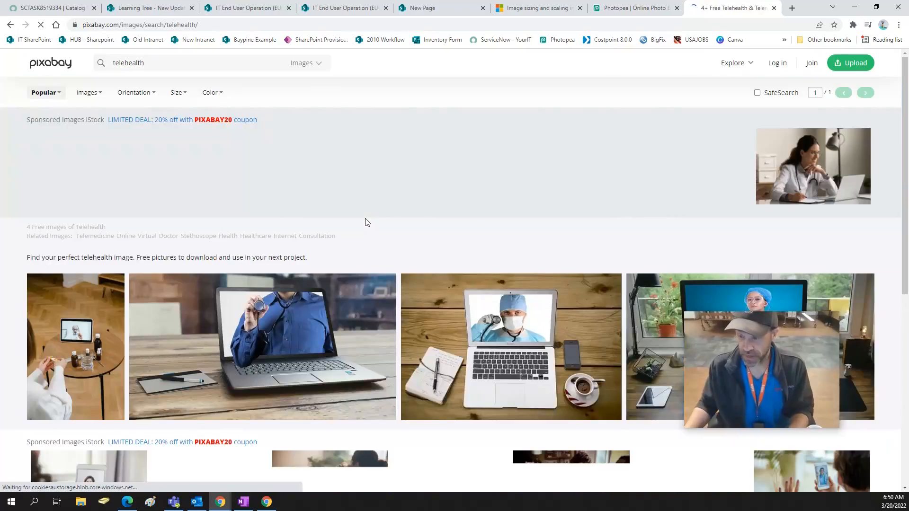
Browse the telehealth results and open the free photo of a doctor with a stethoscope on a desktop monitor.
scroll(365, 236, "down", 7)
scroll(366, 251, "up", 3)
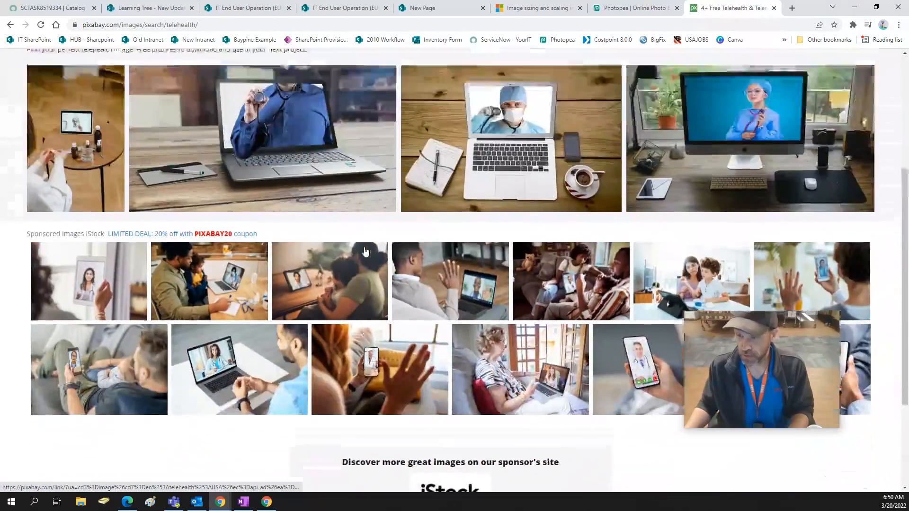
scroll(365, 252, "up", 1)
scroll(365, 251, "up", 1)
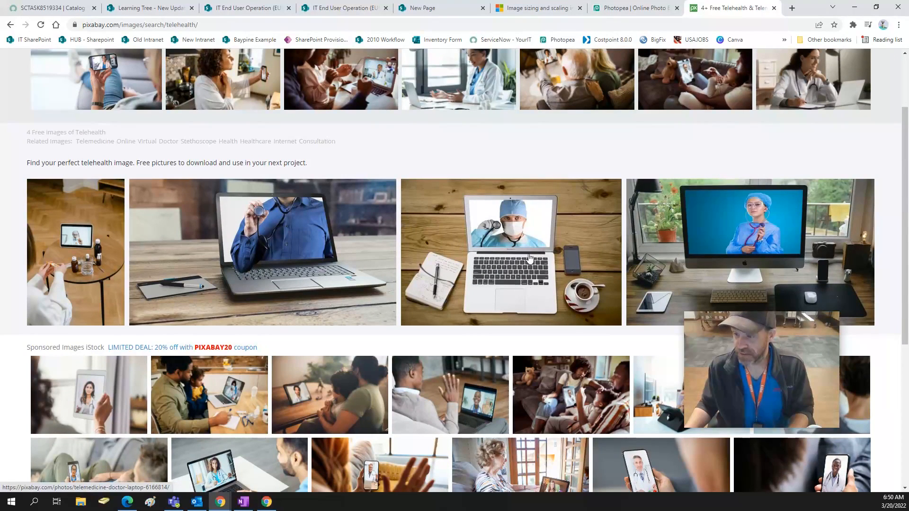
left_click(700, 258)
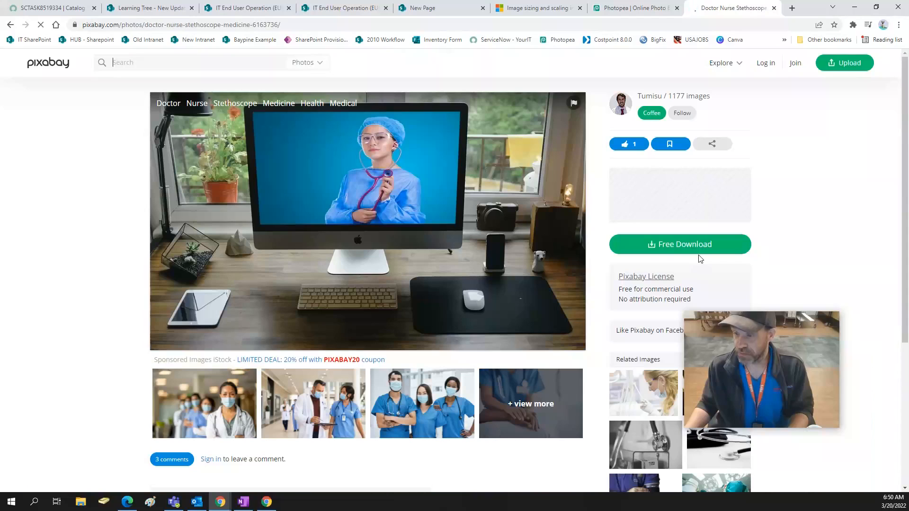
Log in to Pixabay with the Google account.
scroll(677, 248, "down", 1)
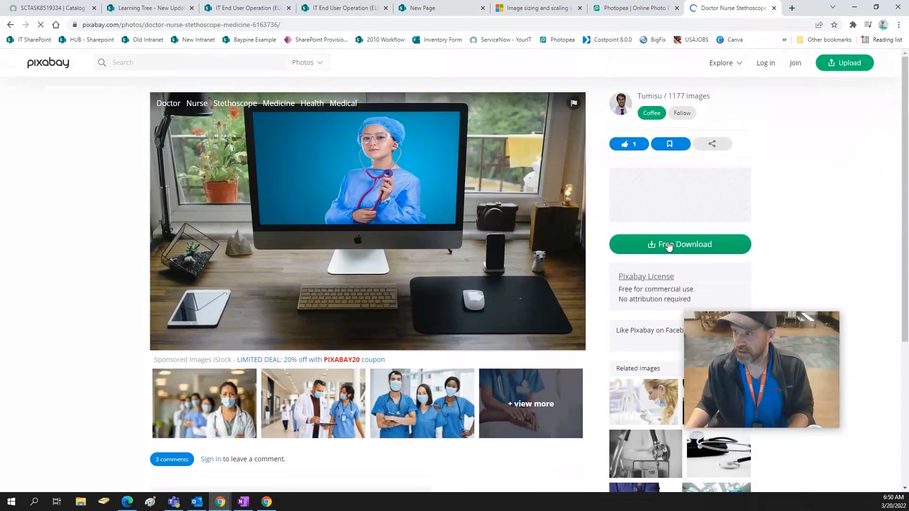
left_click(764, 63)
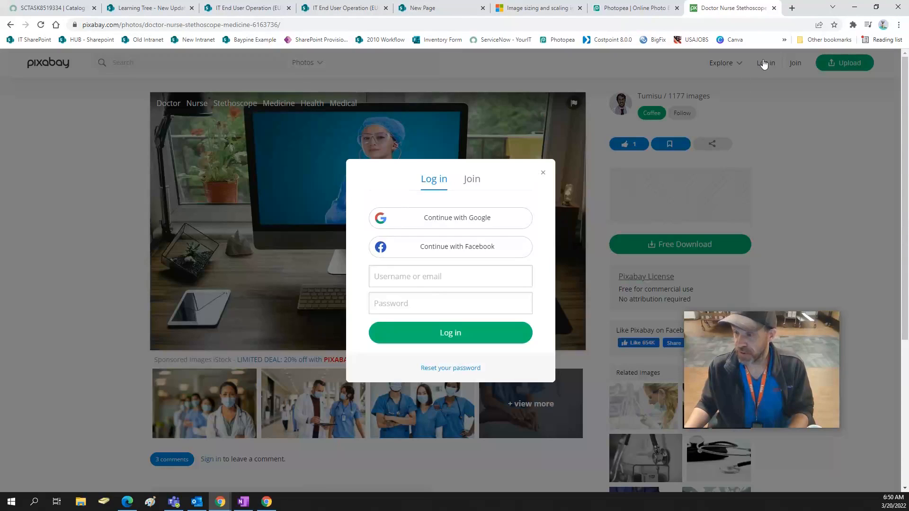
left_click(432, 215)
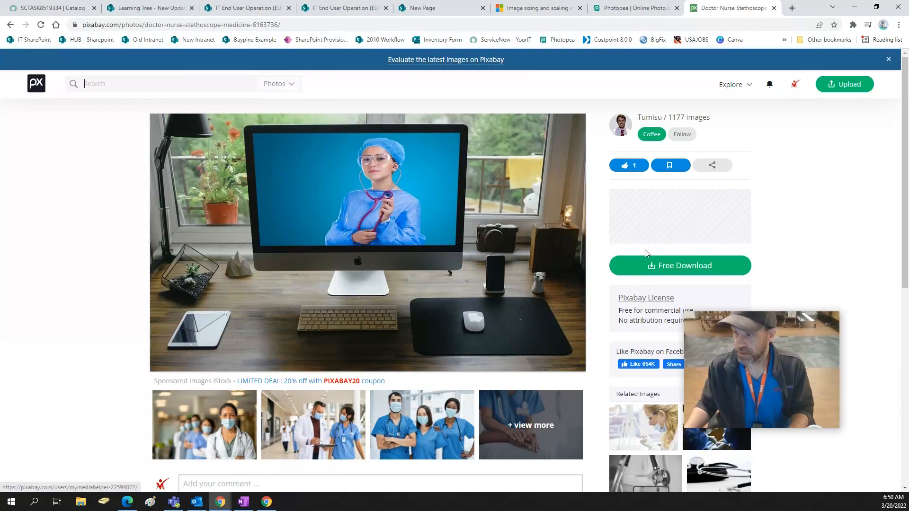
left_click(662, 271)
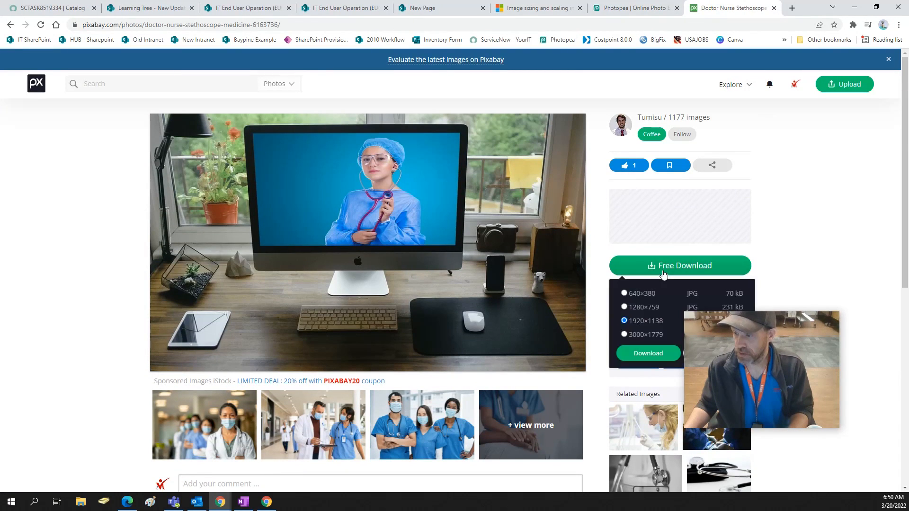
left_click(647, 359)
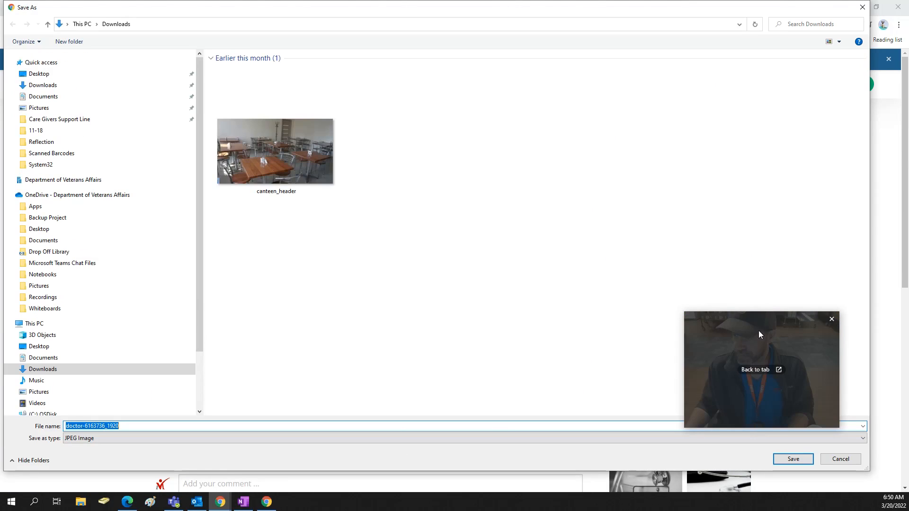
left_click(840, 459)
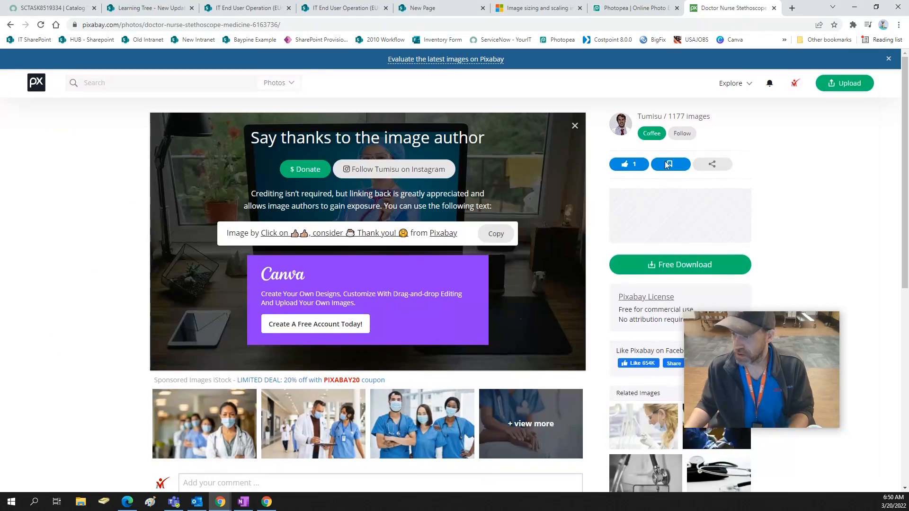
Open the free download size options for the doctor photo.
scroll(666, 161, "down", 1)
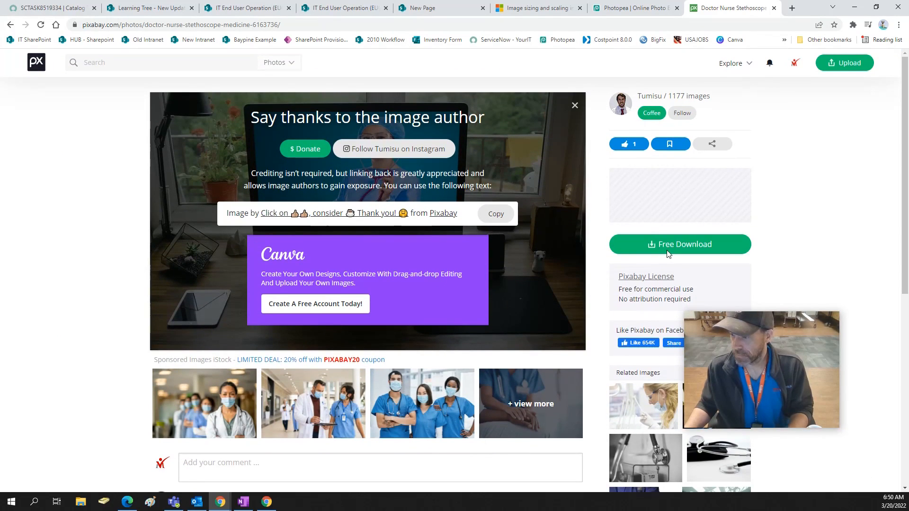
left_click(195, 502)
left_click(673, 244)
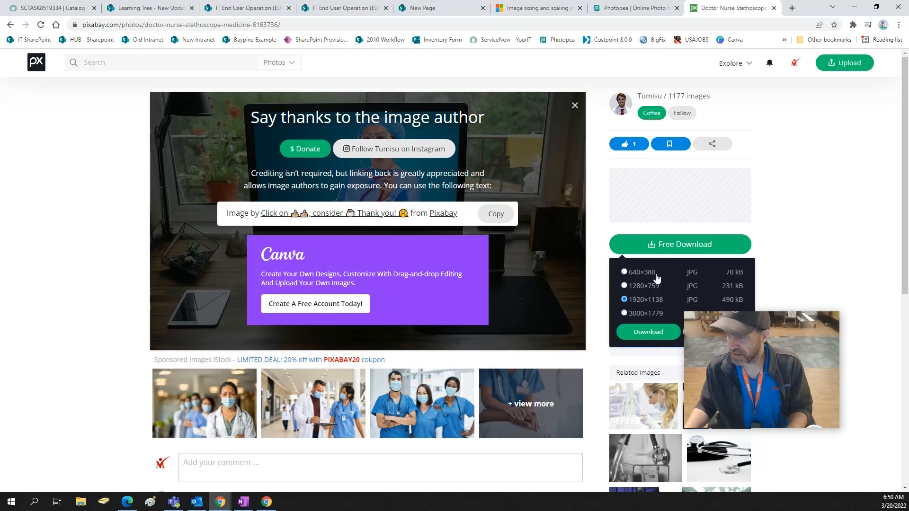
Download the 640×380 JPG of the doctor photo and show the Downloads folder in File Explorer.
left_click(624, 273)
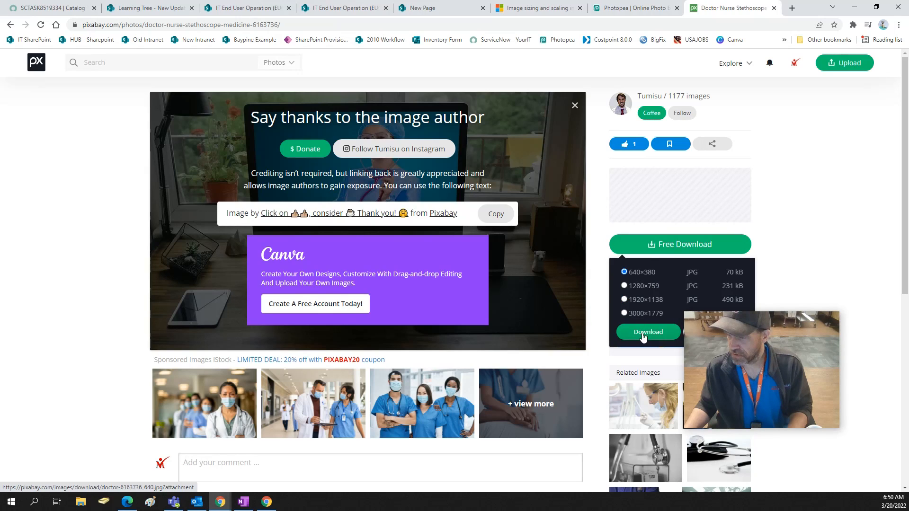
left_click(647, 332)
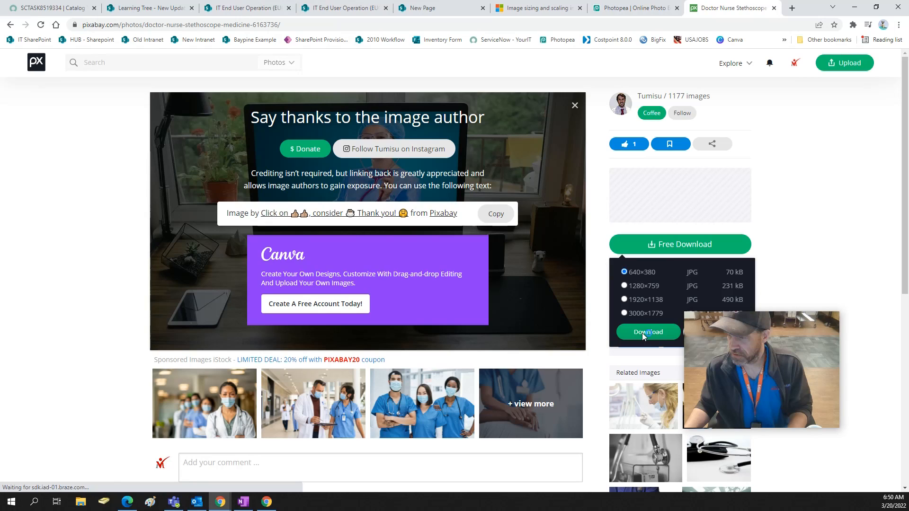
left_click(81, 503)
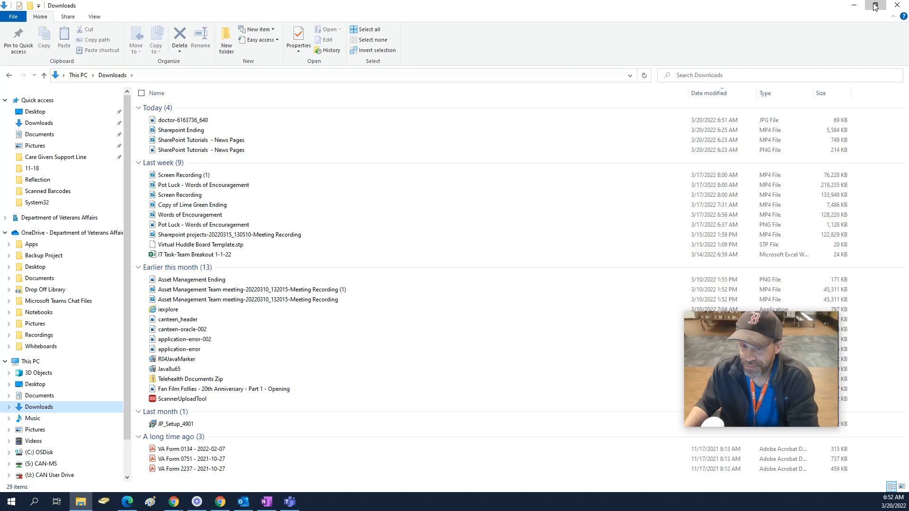
left_click(874, 6)
left_click_drag(632, 57, 0, 60)
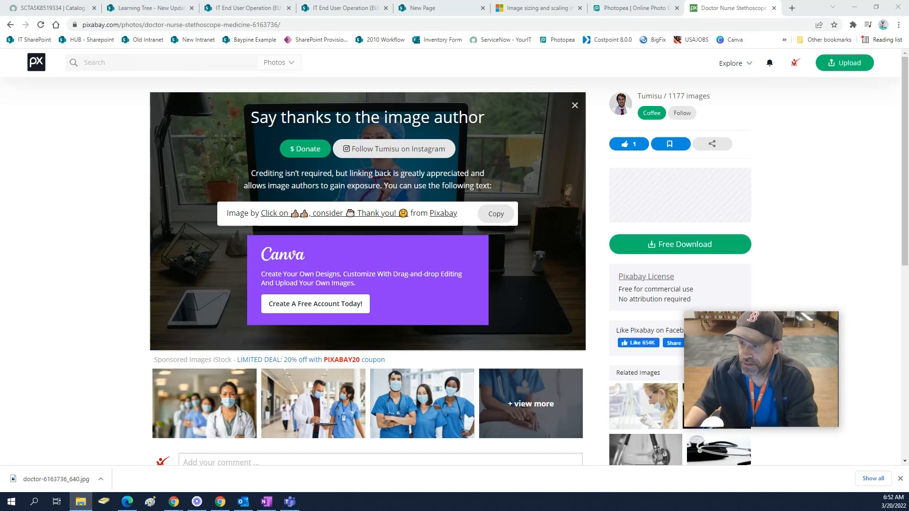
Switch to Photopea and place doctor-6163736_640.jpg on the blank New Project canvas, accepting its initial size.
left_click(617, 10)
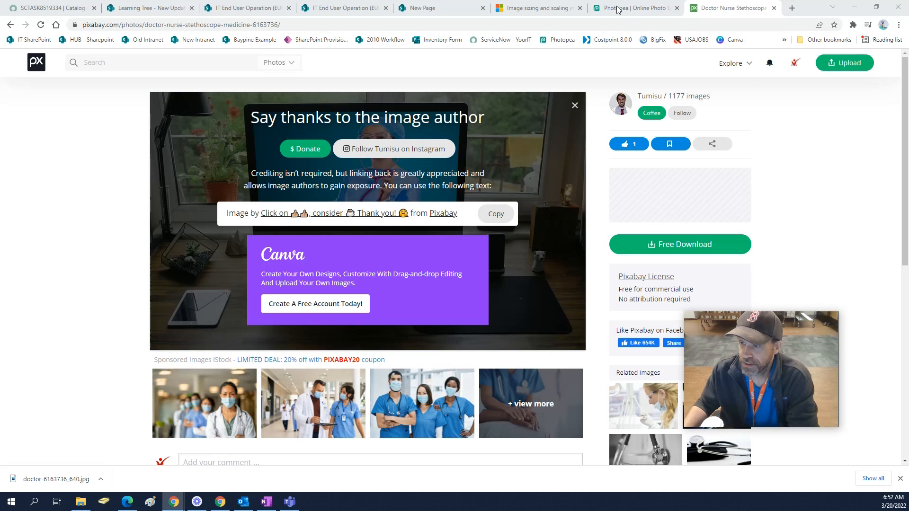
left_click(617, 10)
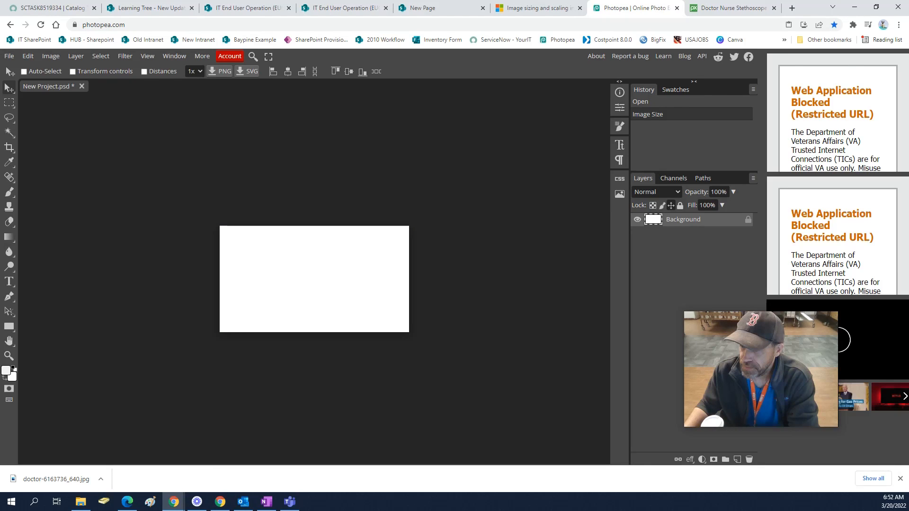
left_click_drag(56, 479, 325, 273)
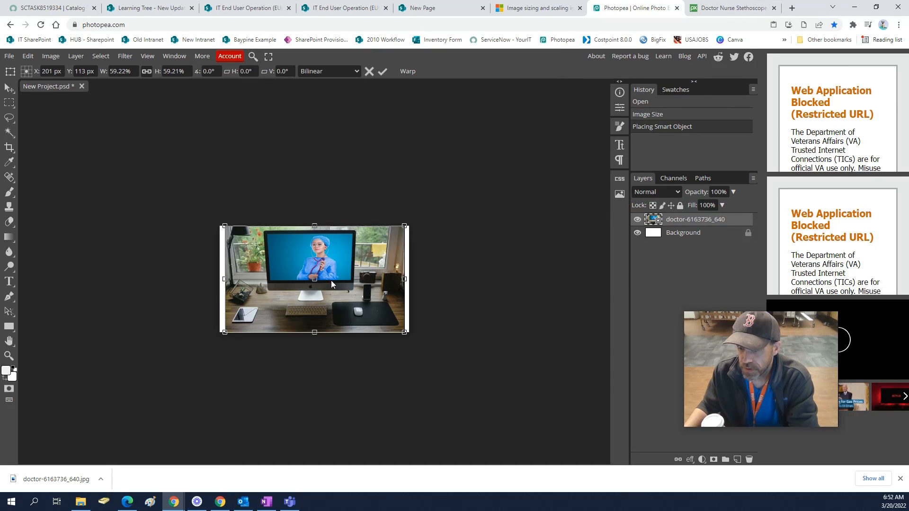
right_click(332, 278)
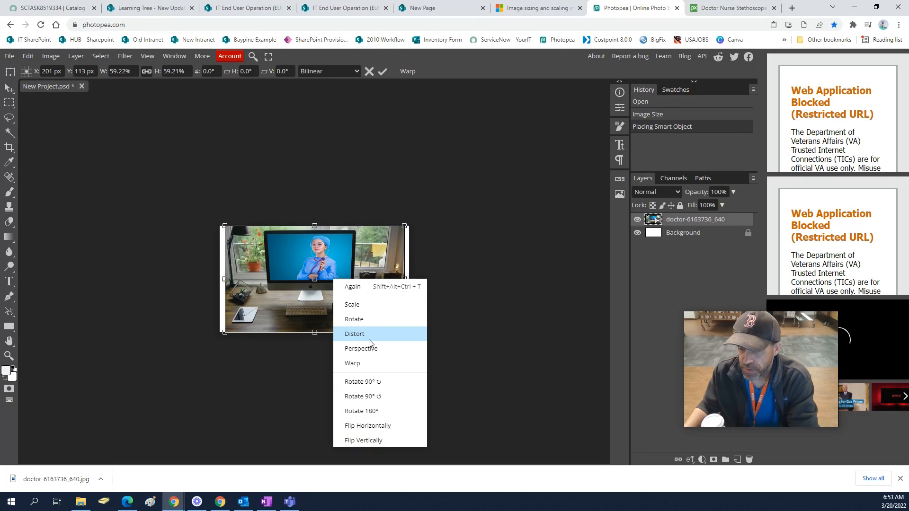
left_click(522, 320)
left_click(11, 103)
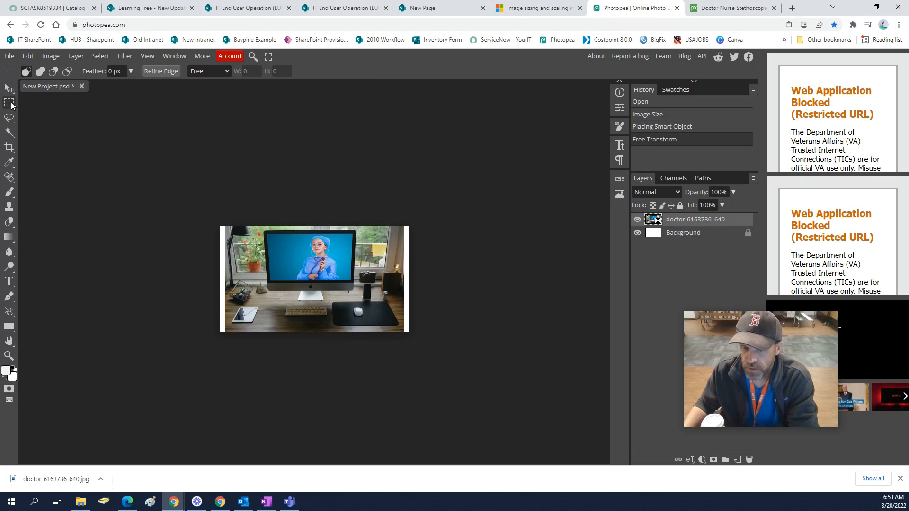
Stretch the doctor image outward on all sides with Free Transform and shift it to cover the whole white canvas.
right_click(310, 268)
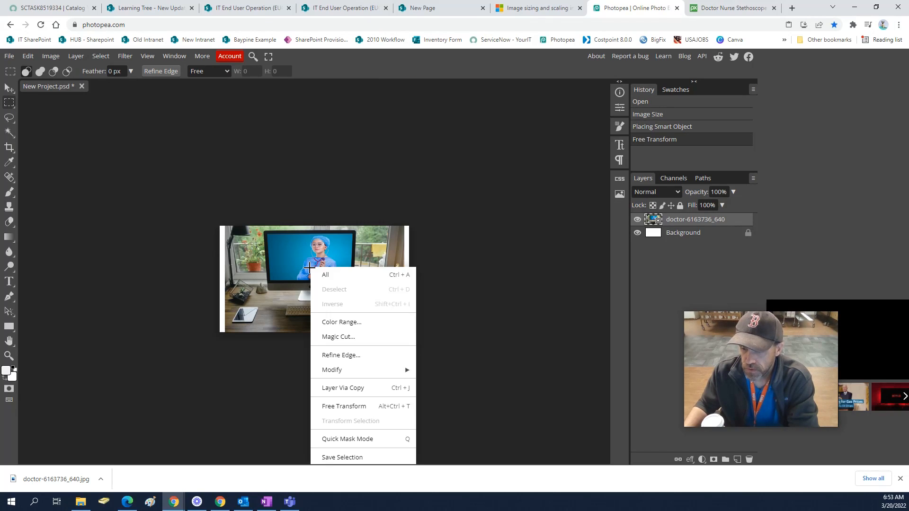
left_click(350, 410)
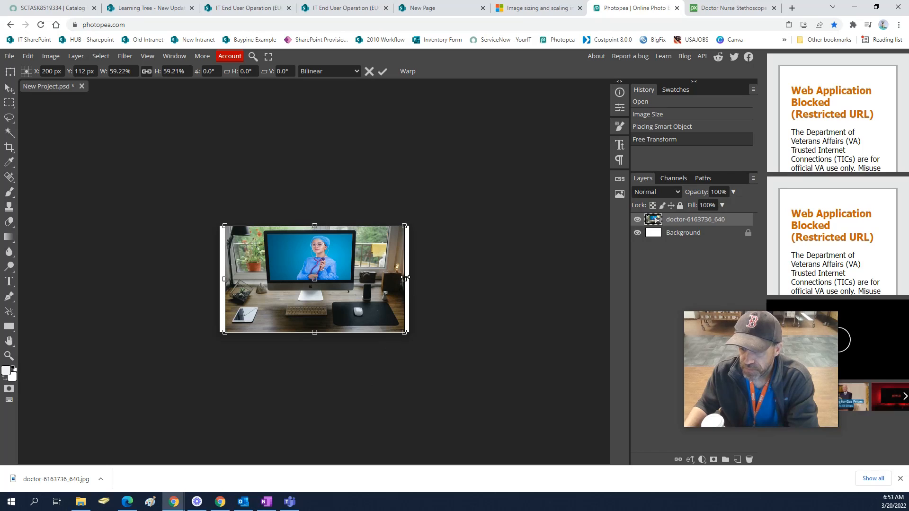
left_click_drag(405, 279, 411, 279)
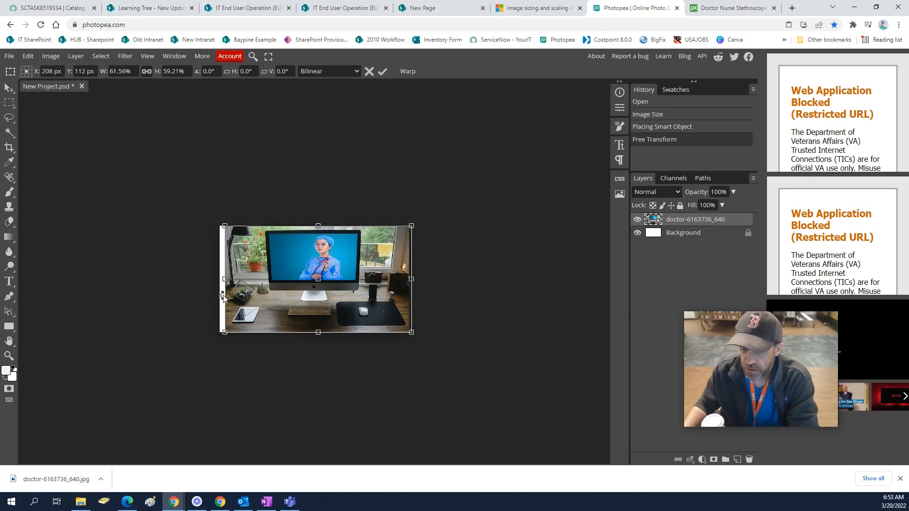
left_click_drag(225, 279, 219, 280)
left_click_drag(316, 332, 315, 345)
left_click_drag(315, 222, 315, 216)
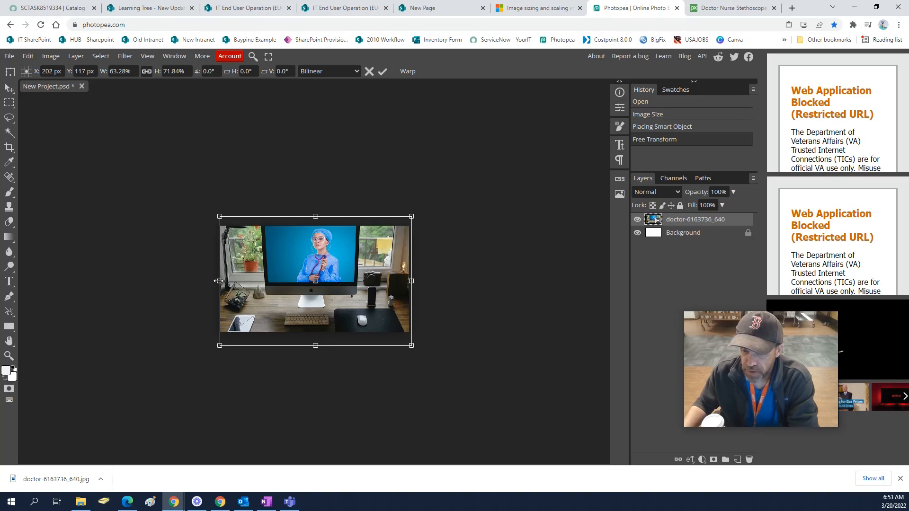
left_click_drag(217, 281, 214, 281)
left_click_drag(295, 303, 301, 298)
left_click(10, 103)
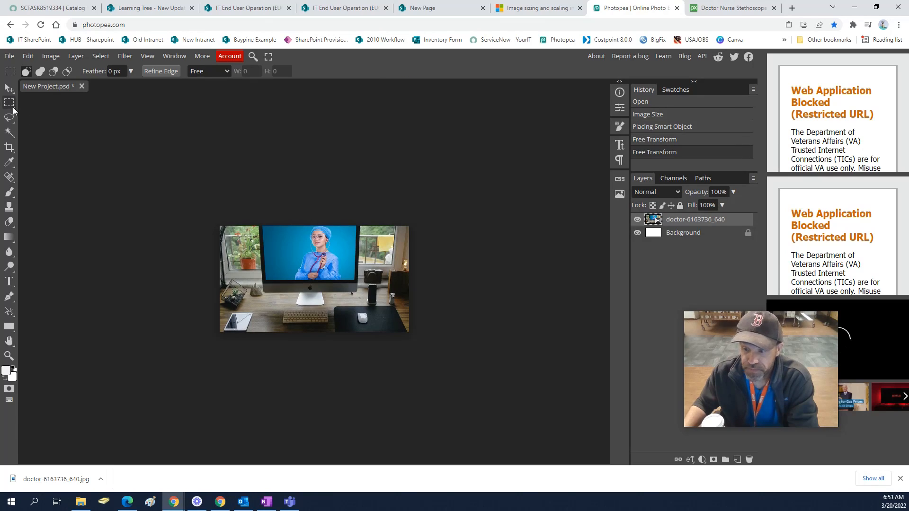
Check the project's pixel dimensions in Image Size without changing them.
left_click(44, 57)
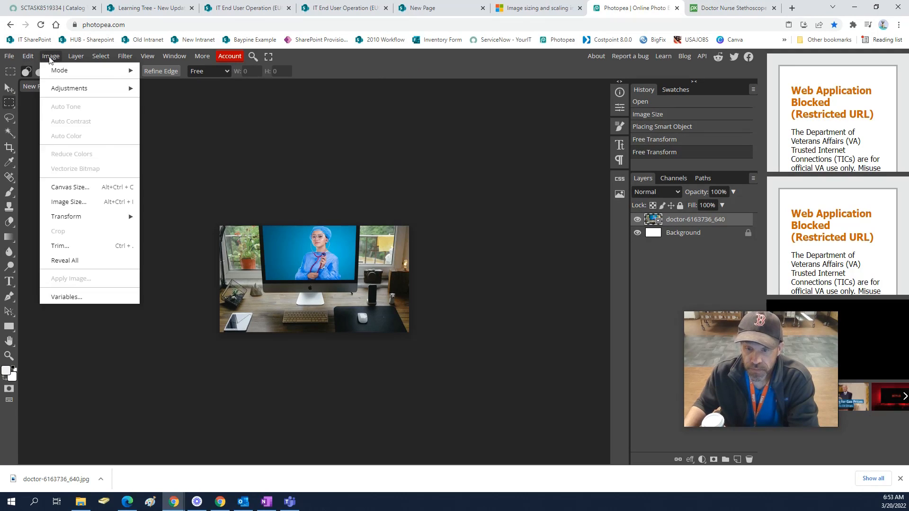
mouse_move(28, 56)
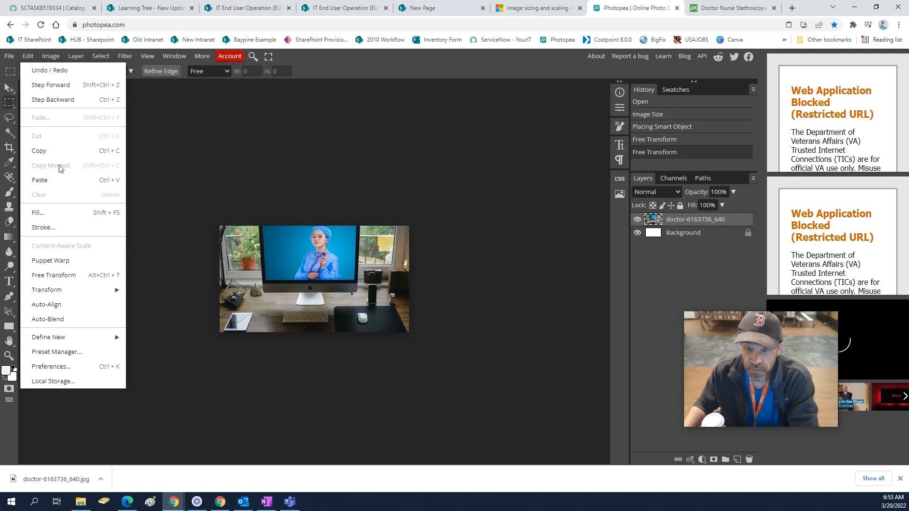
mouse_move(58, 57)
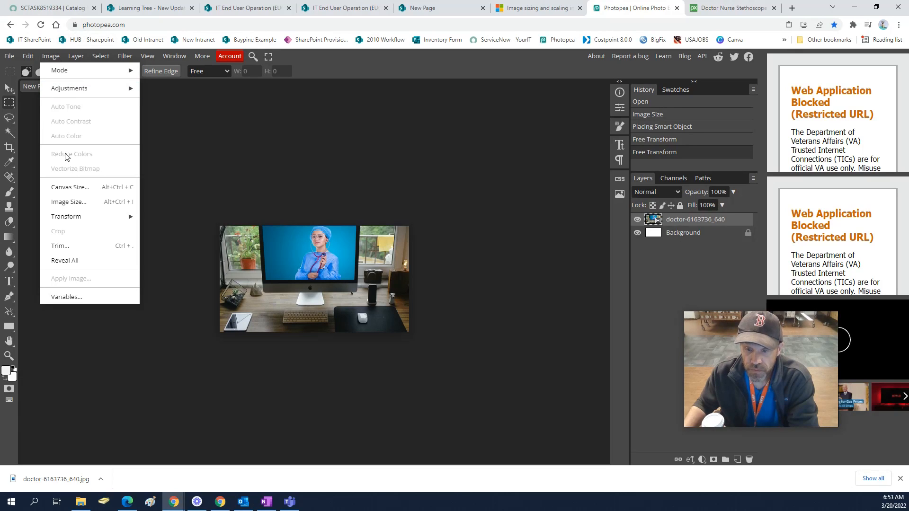
left_click(69, 202)
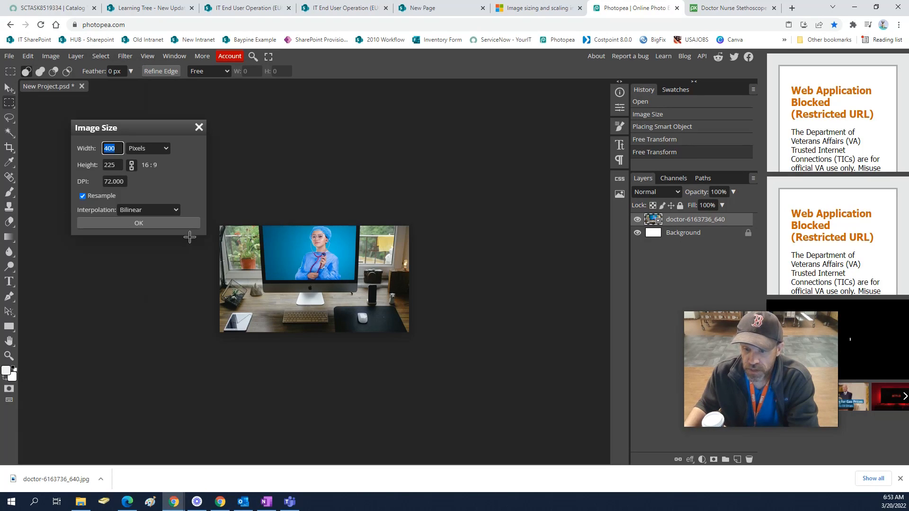
left_click(199, 127)
Export the project as a PNG named telehealth-thumb into the Downloads folder.
left_click(9, 56)
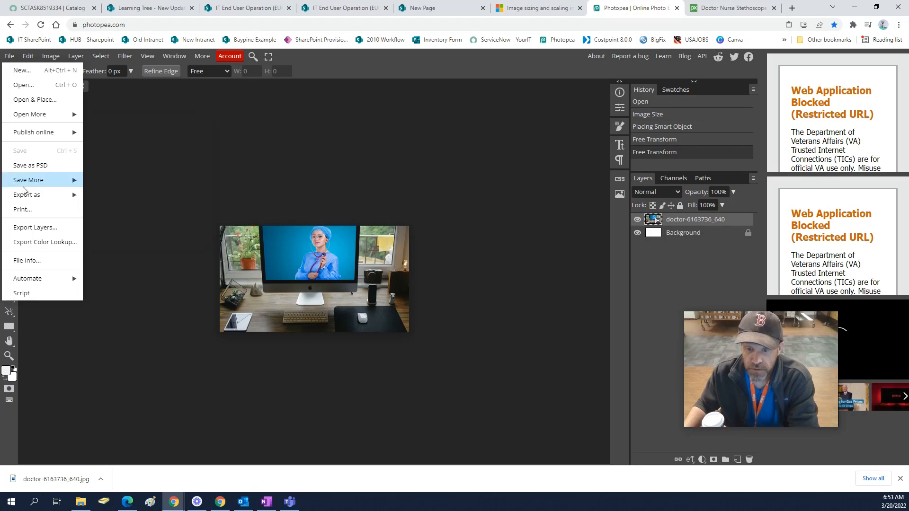
mouse_move(65, 199)
left_click(97, 195)
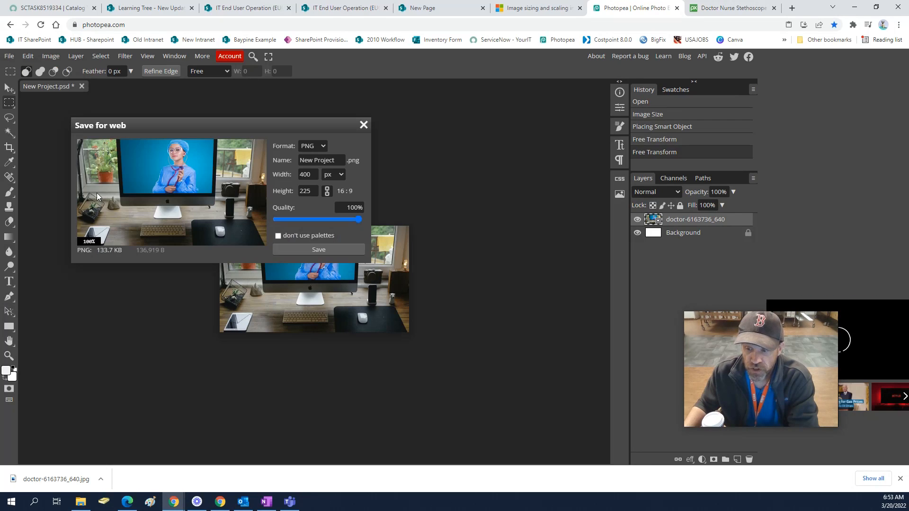
triple_click(326, 160)
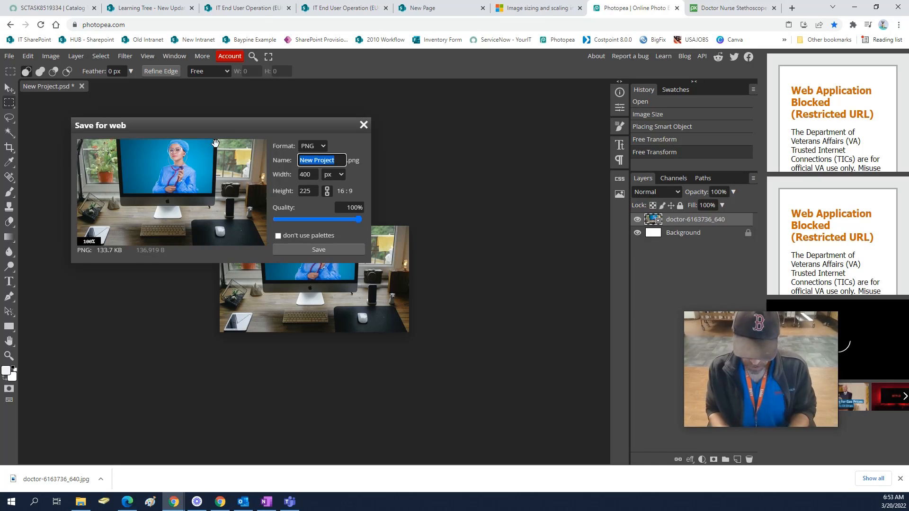
type("telehealth-thumb")
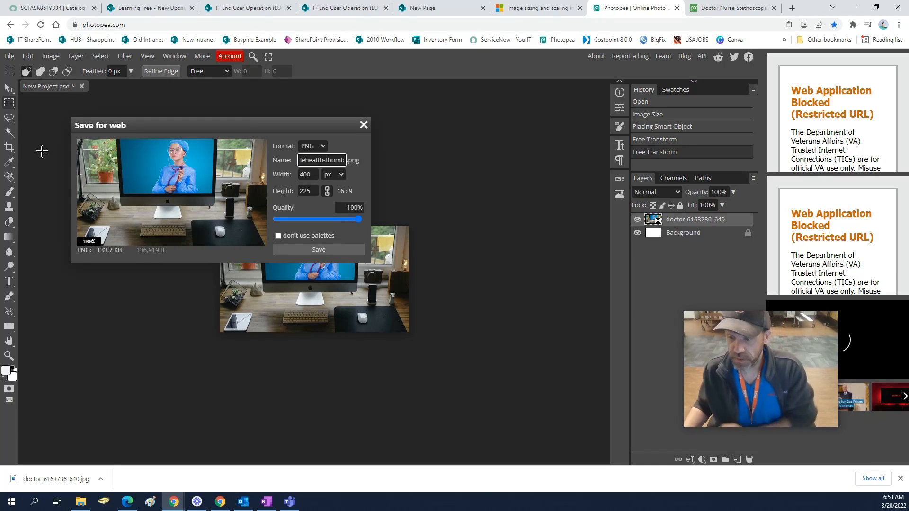
left_click(305, 249)
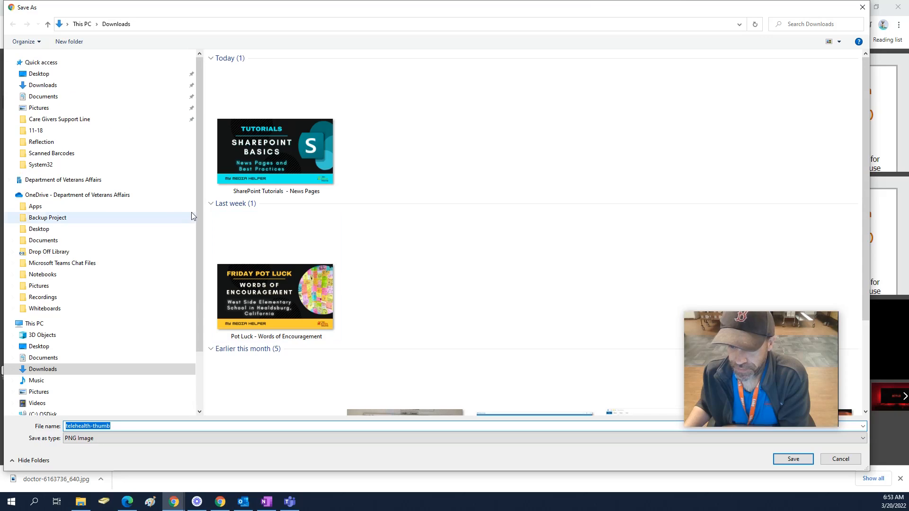
left_click(800, 460)
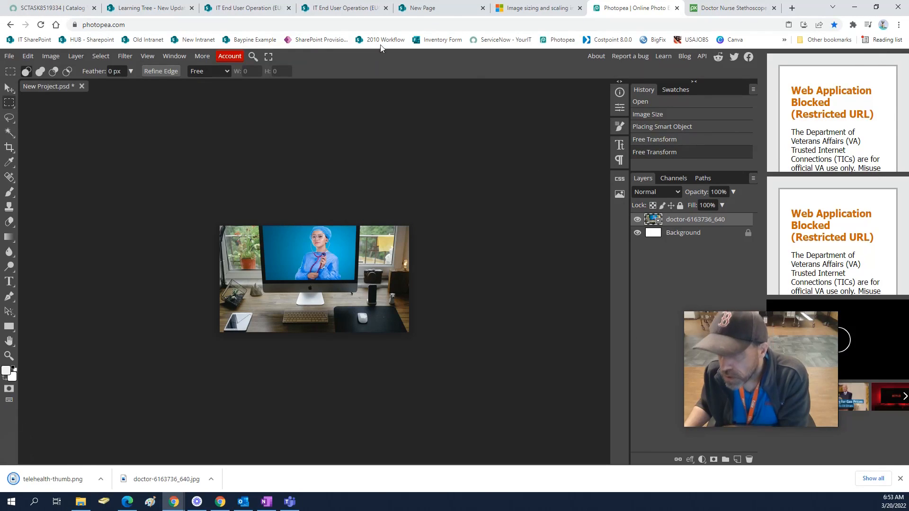
Switch to the TeleAudiology news draft in SharePoint and upload telehealth-thumb as its page thumbnail.
left_click(351, 8)
left_click(434, 15)
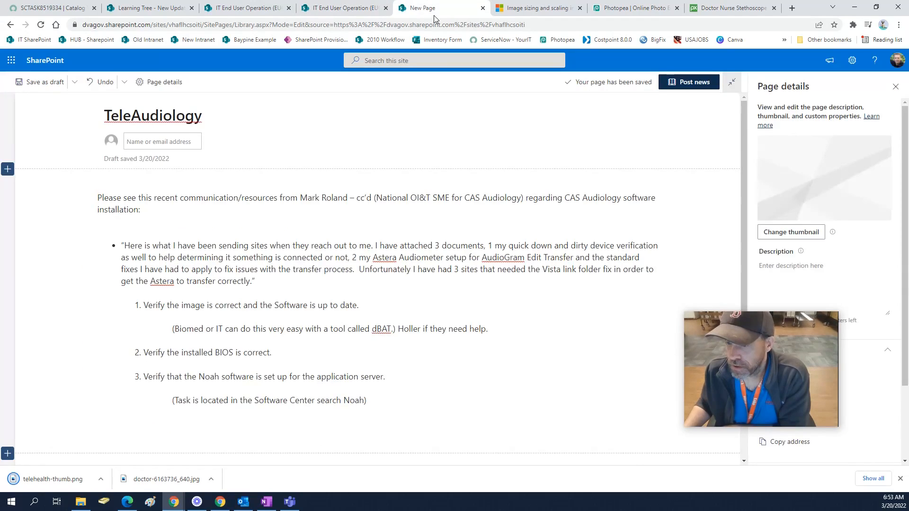
left_click(796, 236)
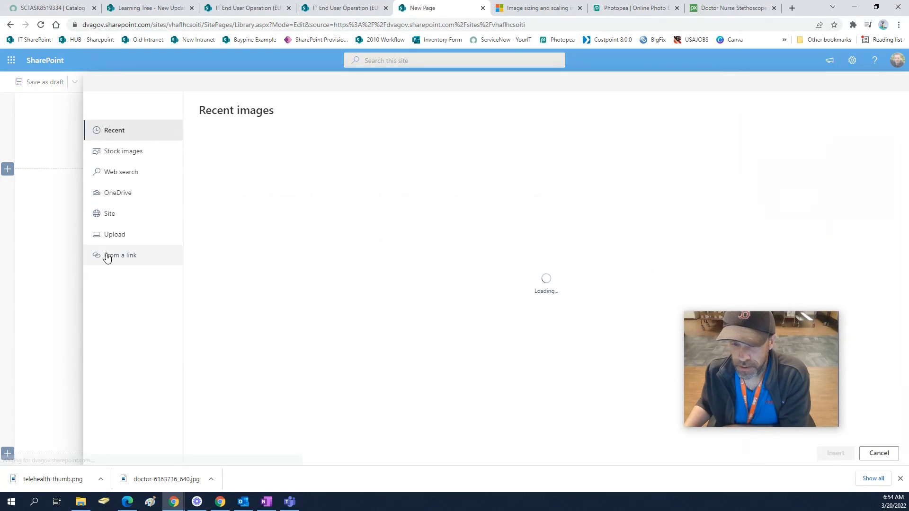
left_click(106, 242)
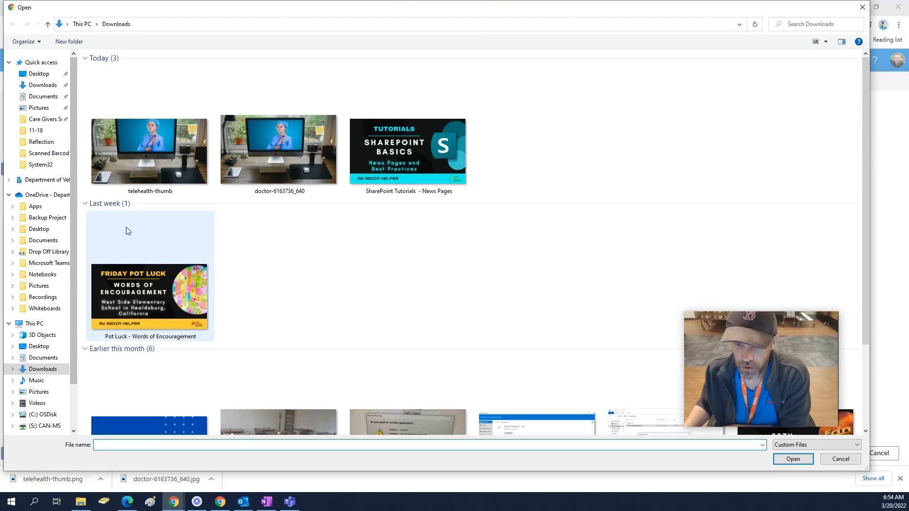
double_click(154, 163)
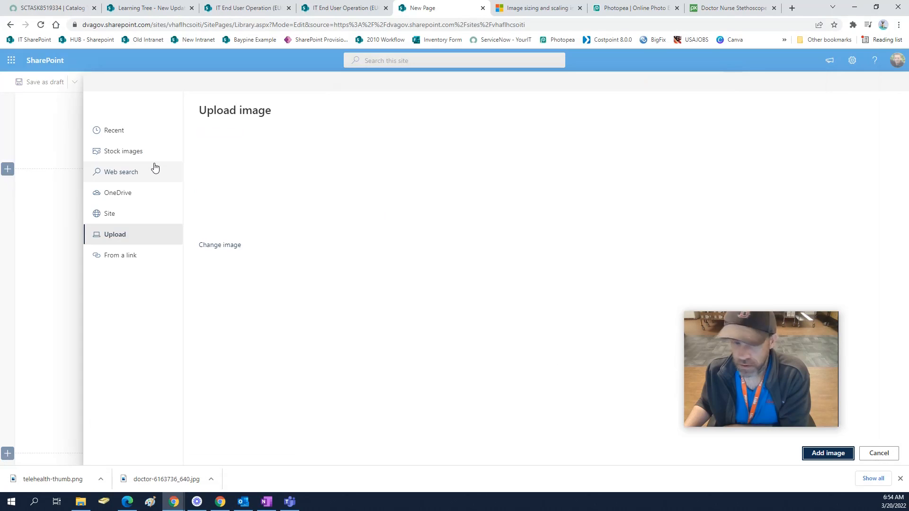
left_click(816, 455)
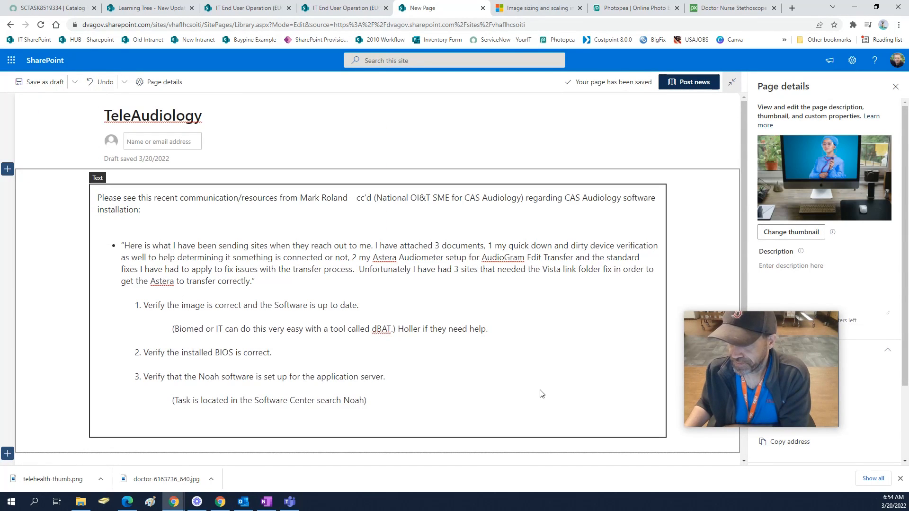
Post the TeleAudiology page as news and dismiss the downloads bar and the feedback prompt.
left_click(688, 82)
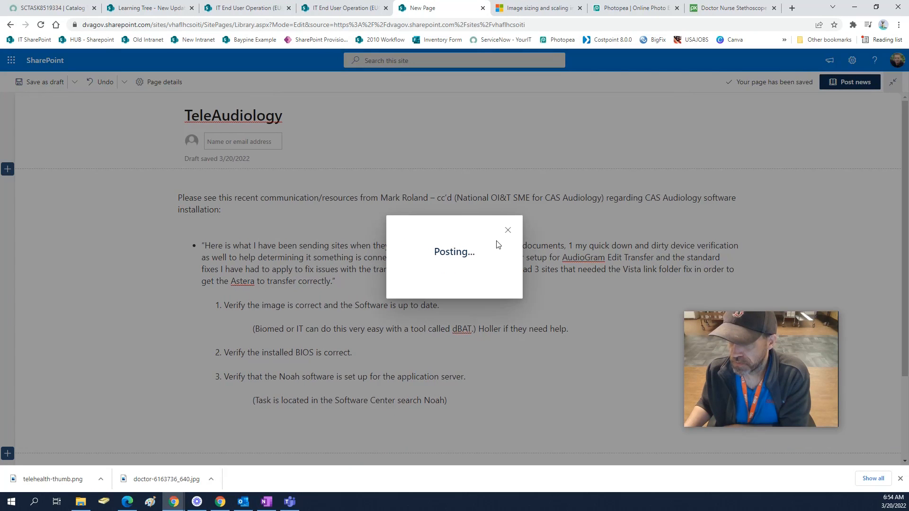
scroll(377, 387, "up", 3)
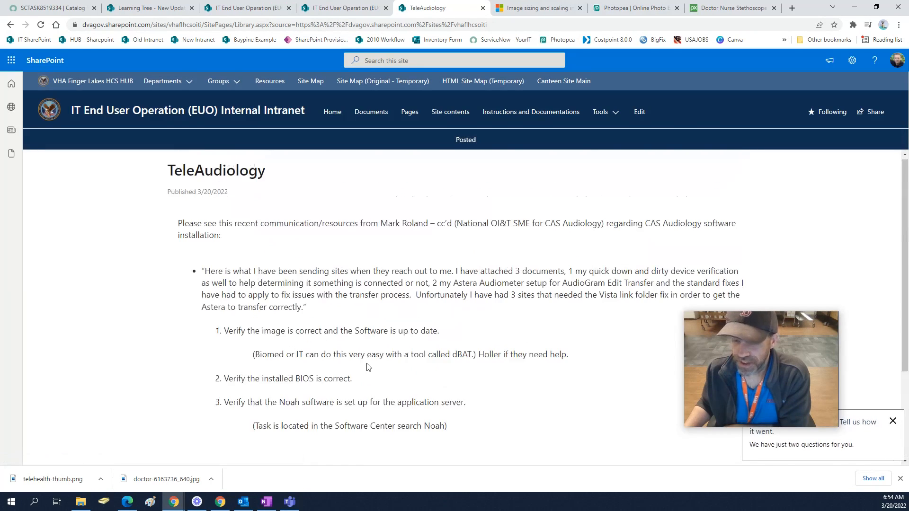
left_click(900, 479)
left_click(894, 449)
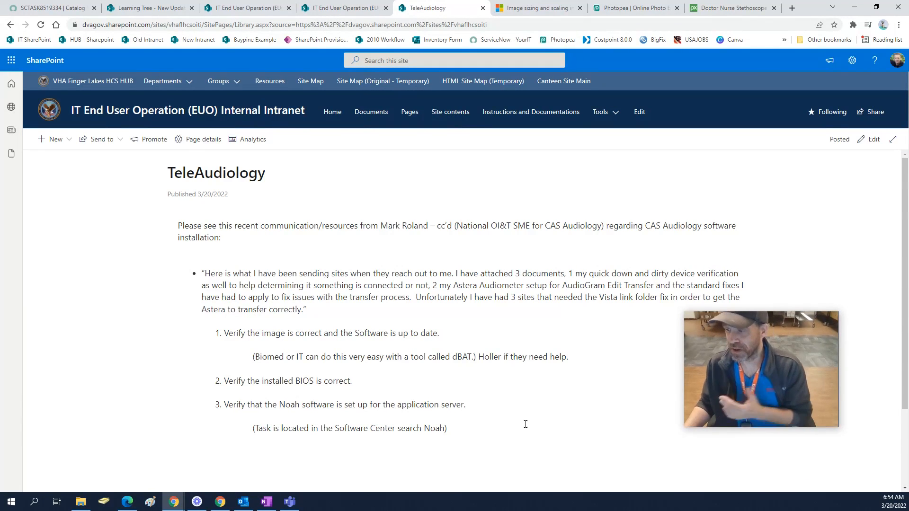
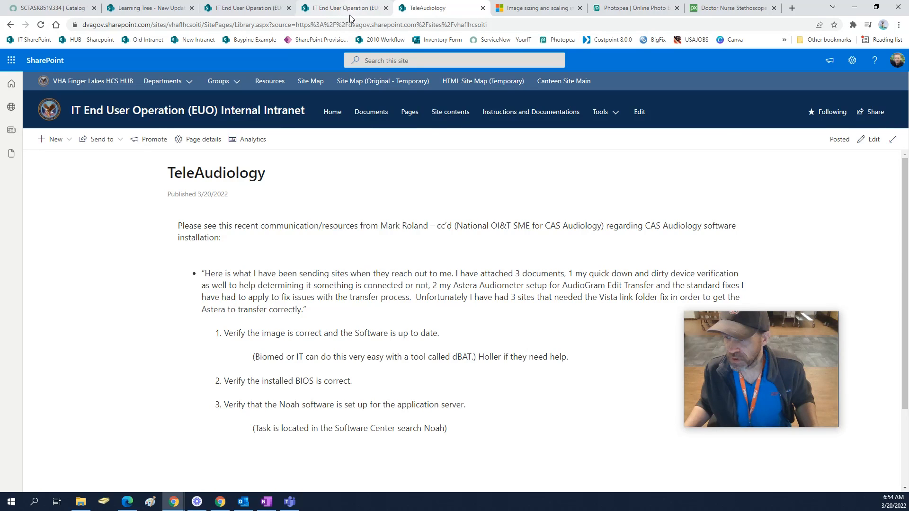
Show the home page of the IT End User Operation (EUO) Internal Intranet site.
left_click(351, 17)
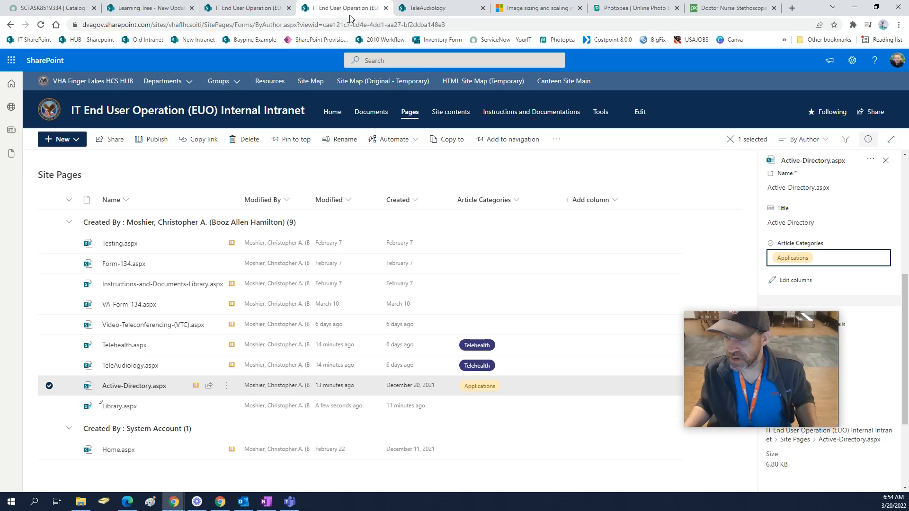
left_click(255, 8)
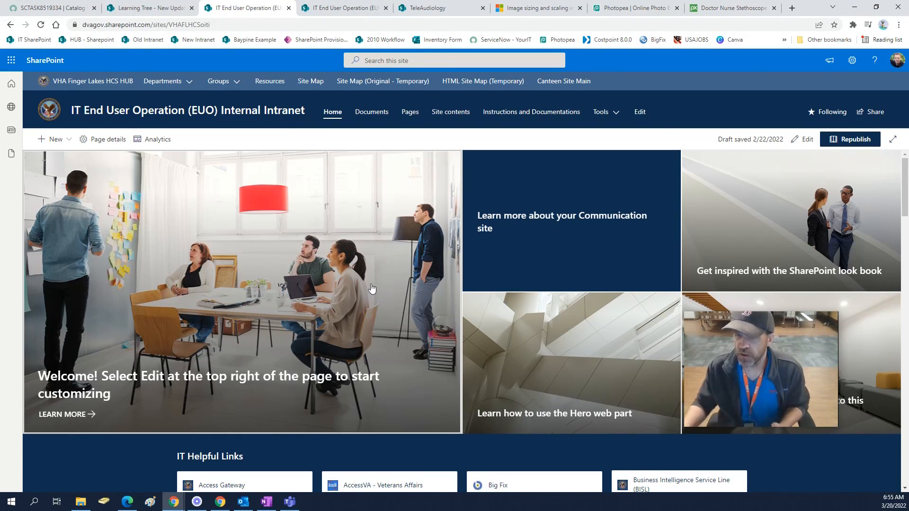
Reload the Site Pages list of the intranet site and try to rename Library.aspx to TeleAudiology.
left_click(336, 8)
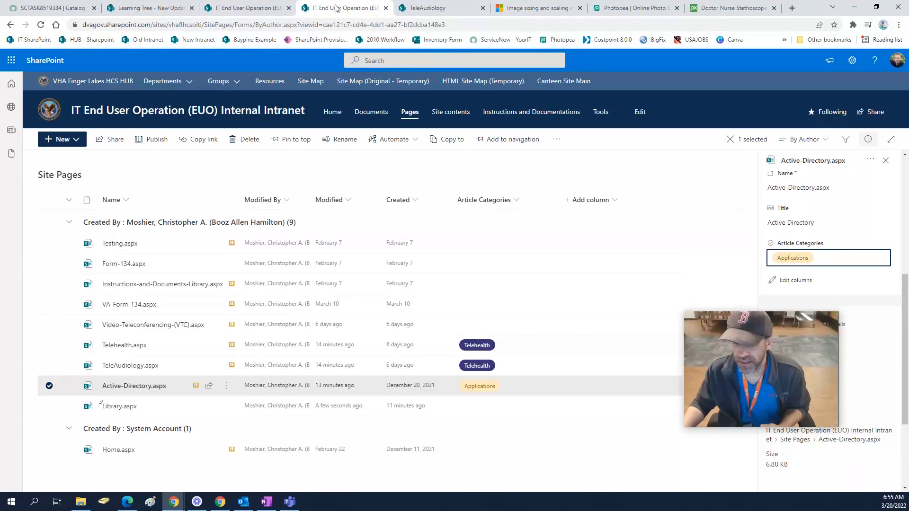
left_click(41, 25)
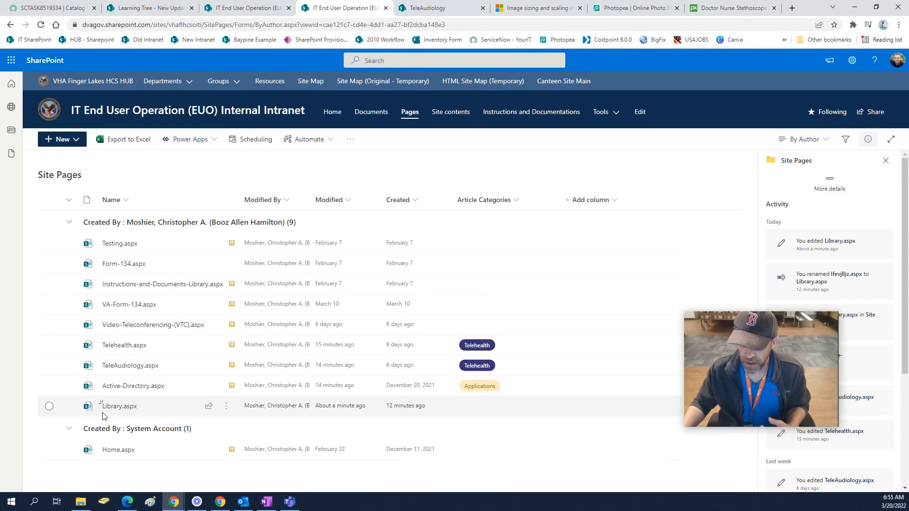
left_click(227, 408)
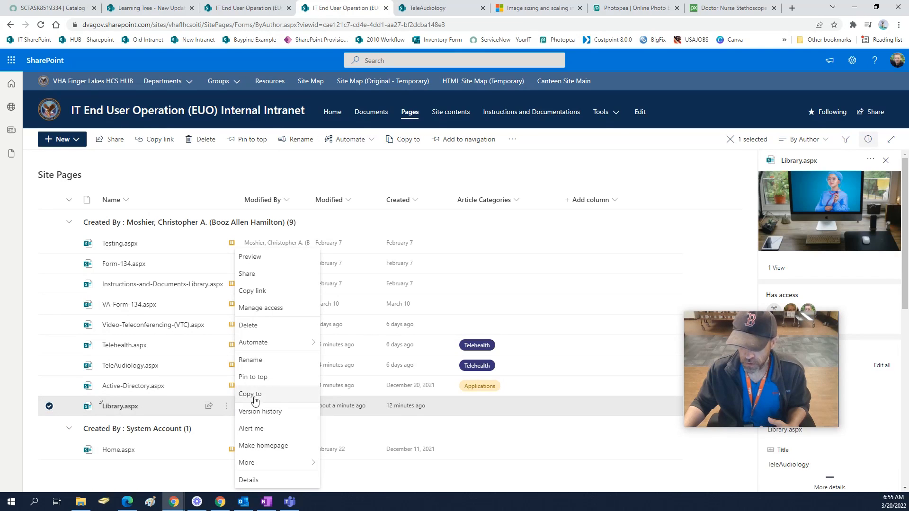
left_click(255, 362)
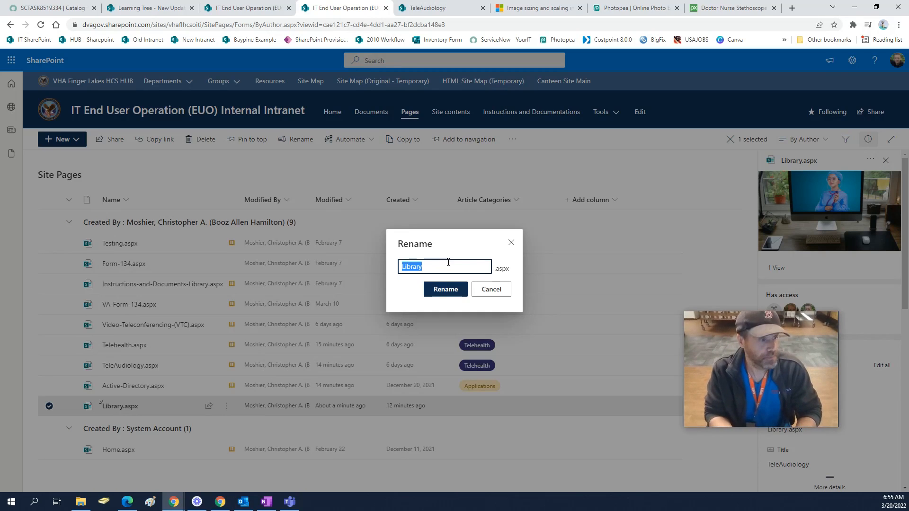
key("alt+Tab")
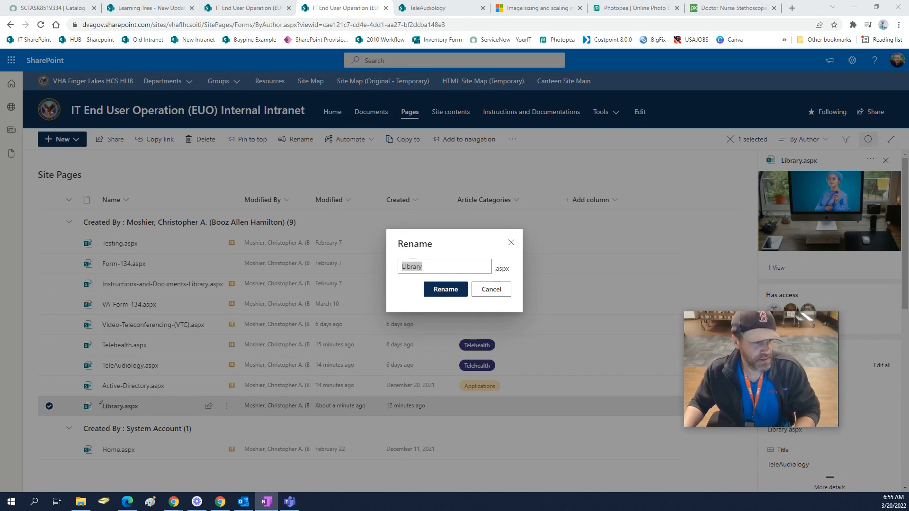
key("alt+Tab")
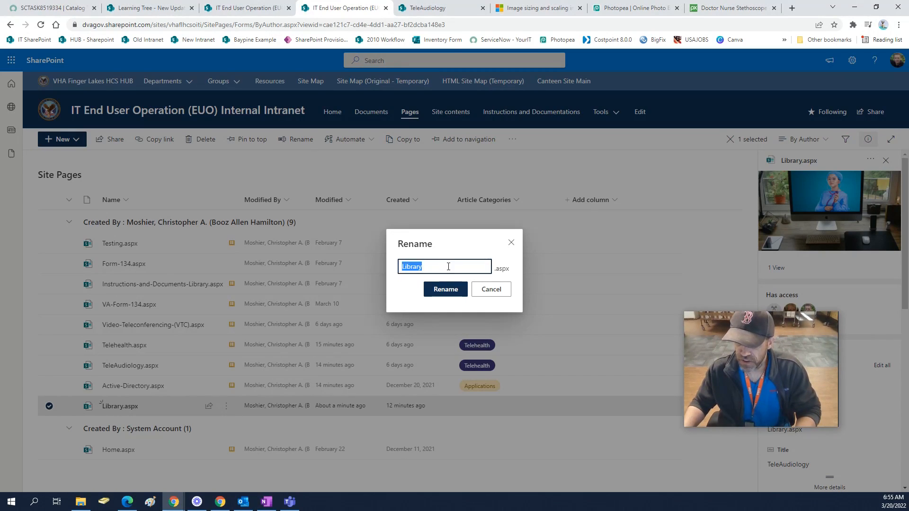
type("TeleAudiology")
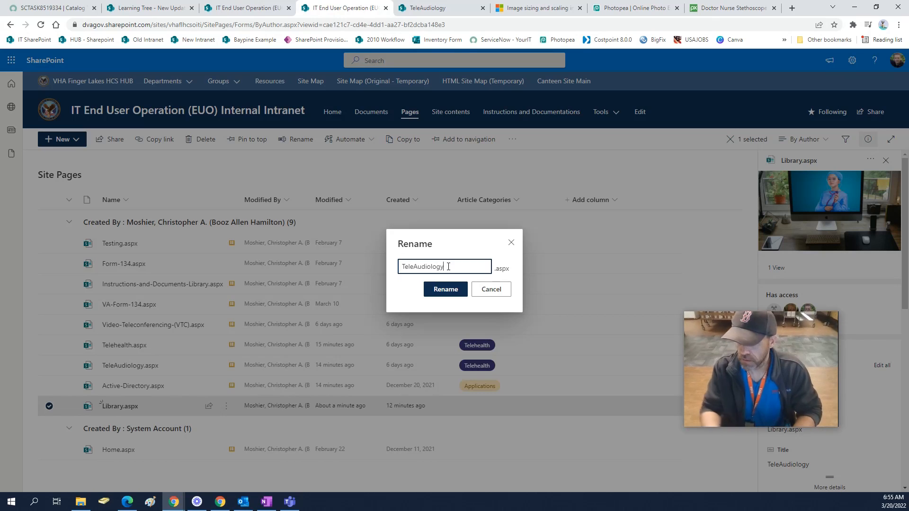
left_click(446, 289)
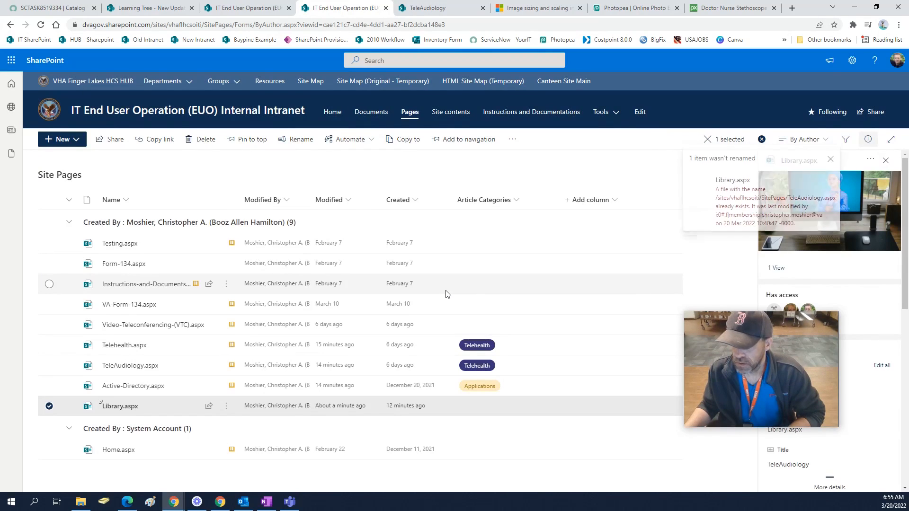
Examine the properties and activity history of Library.aspx, and clear its selection.
mouse_move(743, 373)
left_click_drag(790, 327, 655, 257)
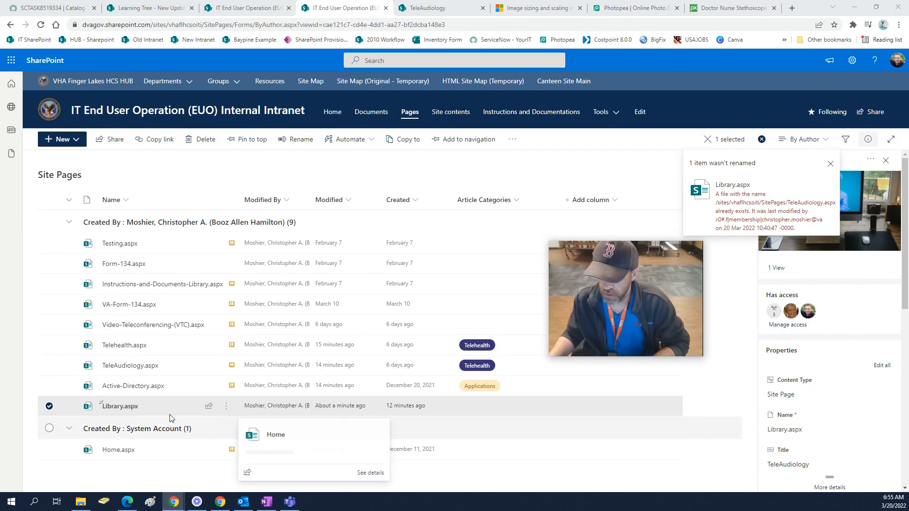
scroll(794, 410, "down", 4)
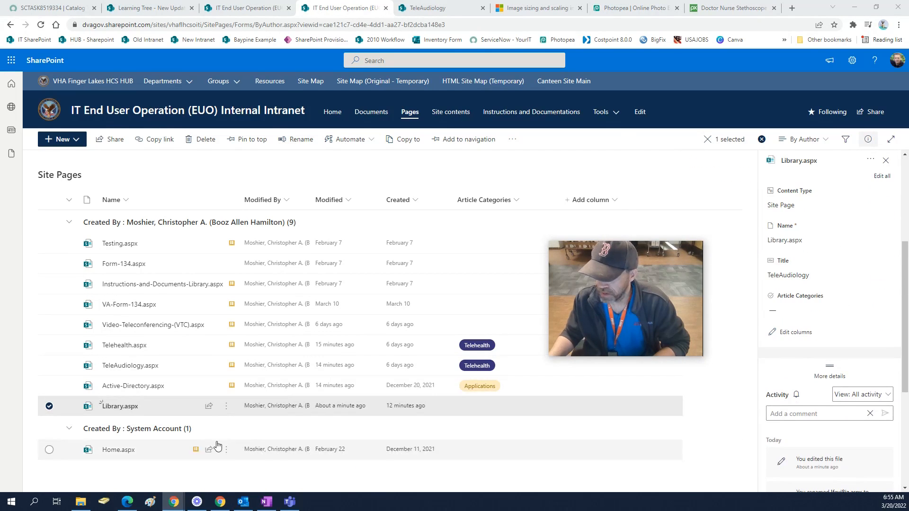
scroll(776, 411, "down", 4)
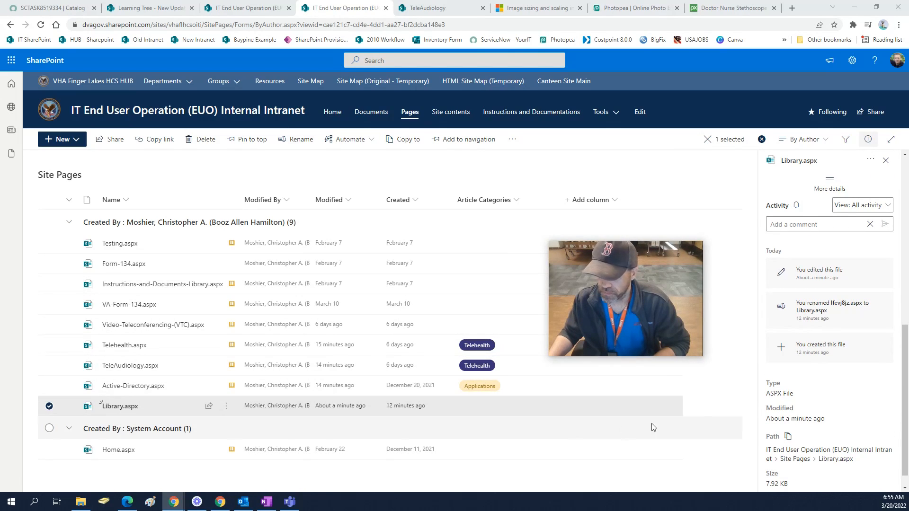
left_click(747, 348)
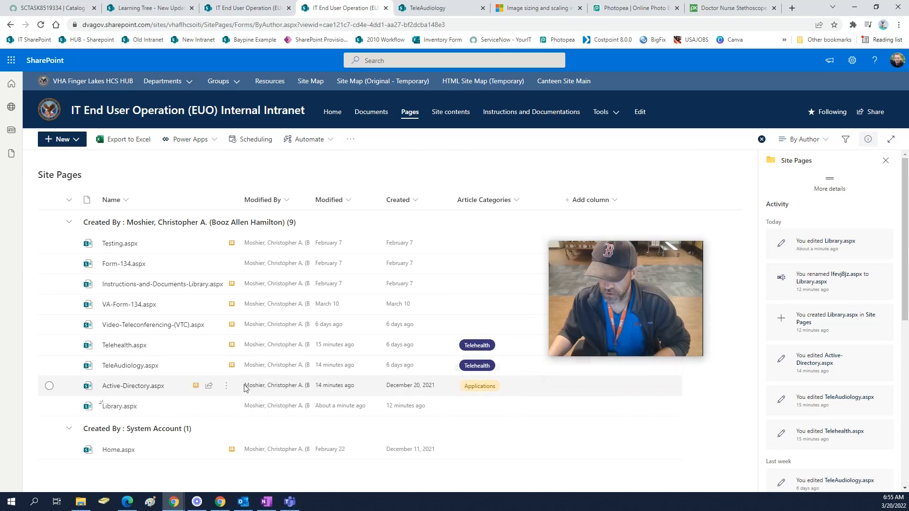
Try again to rename Library.aspx to TeleAudiology.
left_click(223, 407)
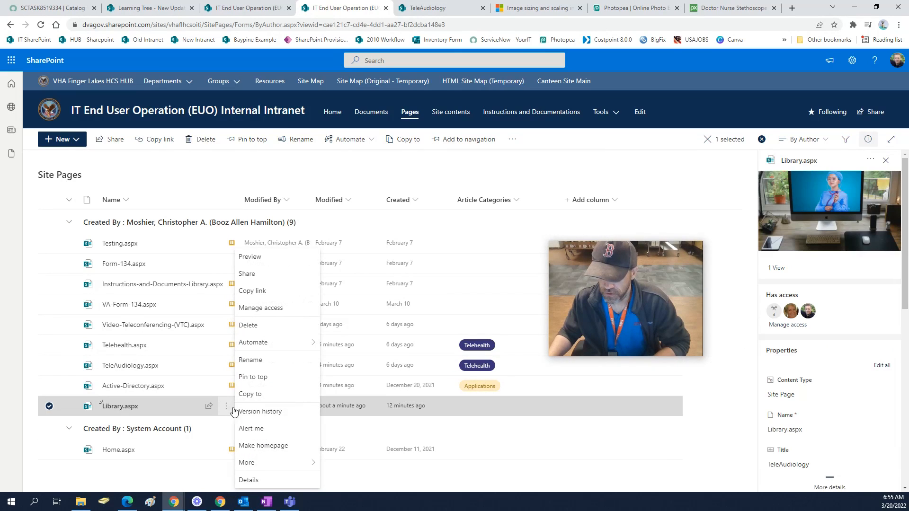
left_click(269, 361)
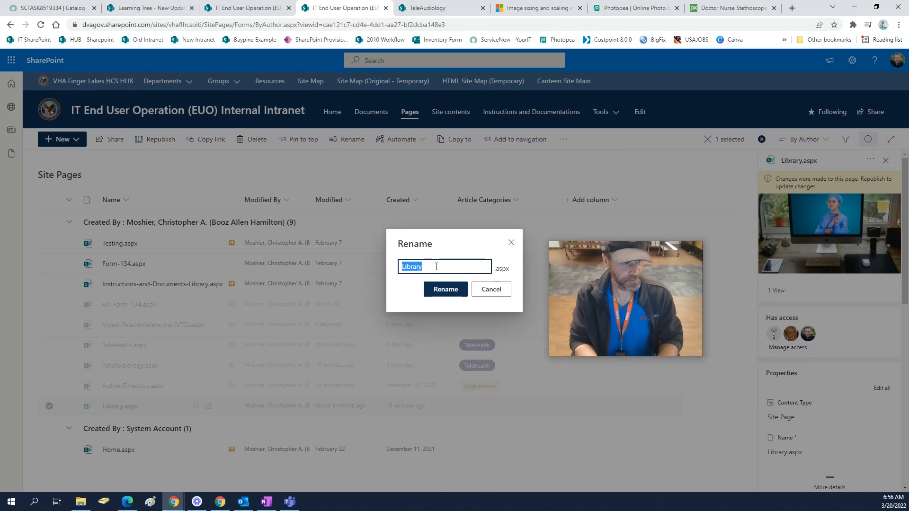
type("Tele")
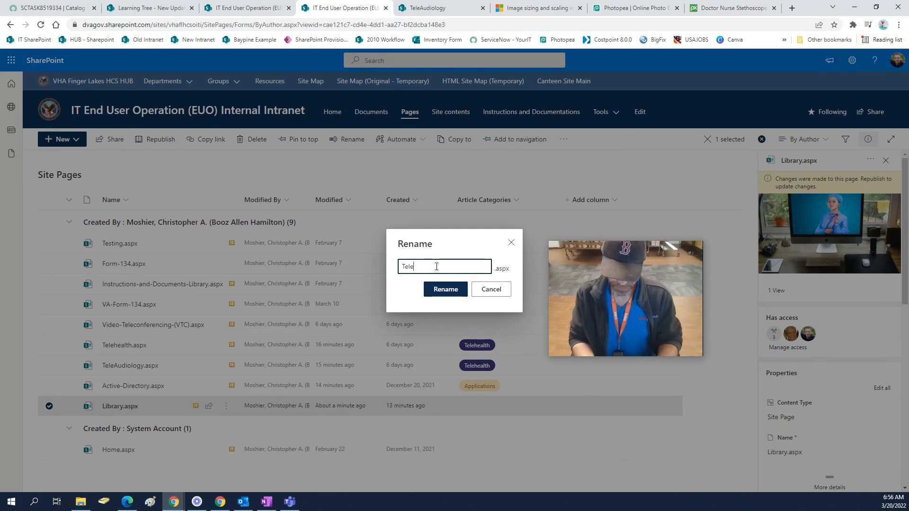
type("Audio")
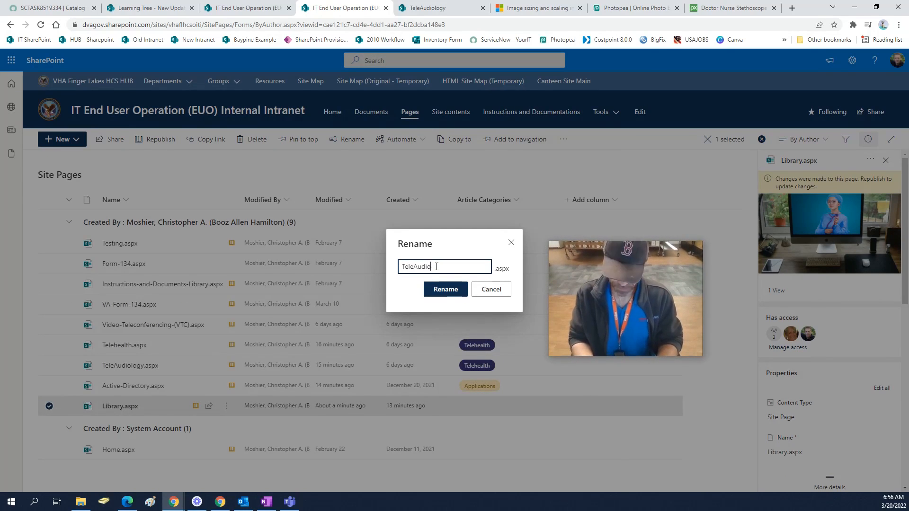
type("logy")
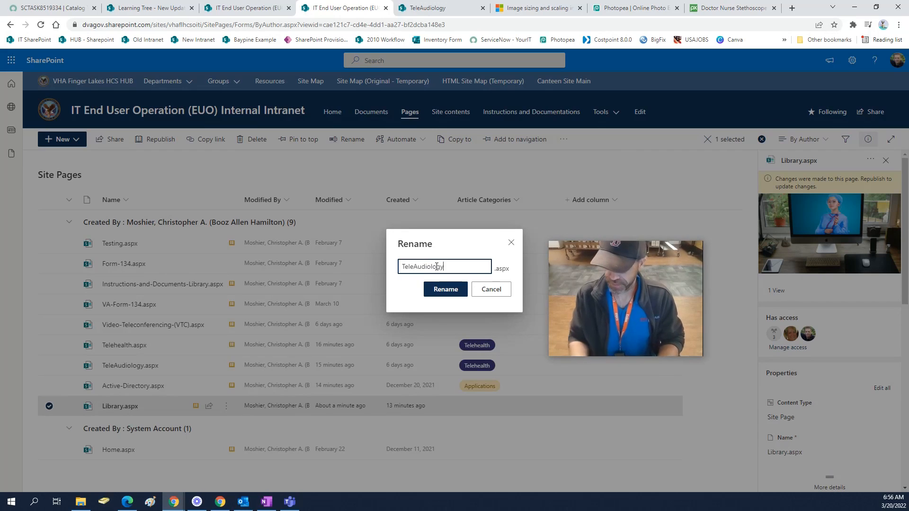
left_click(455, 293)
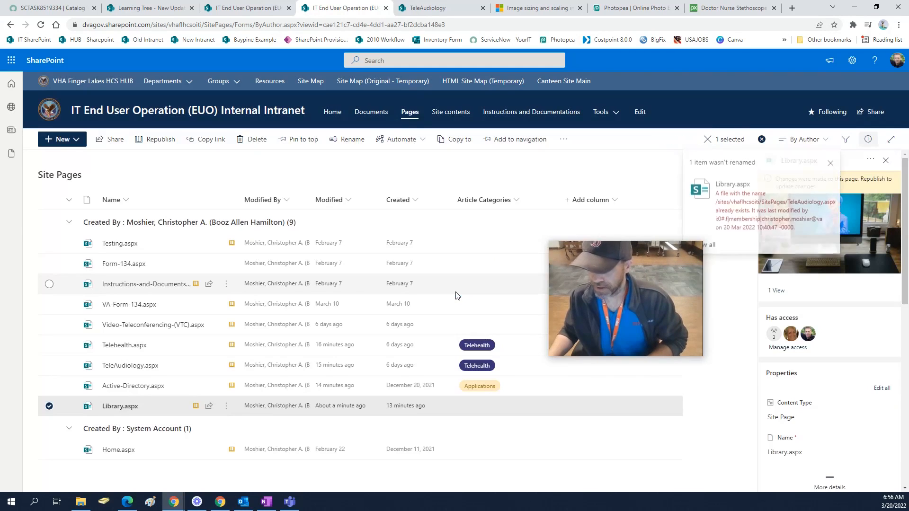
Reload the Site Pages list, close the open TeleAudiology news page, and return to the list.
left_click(41, 25)
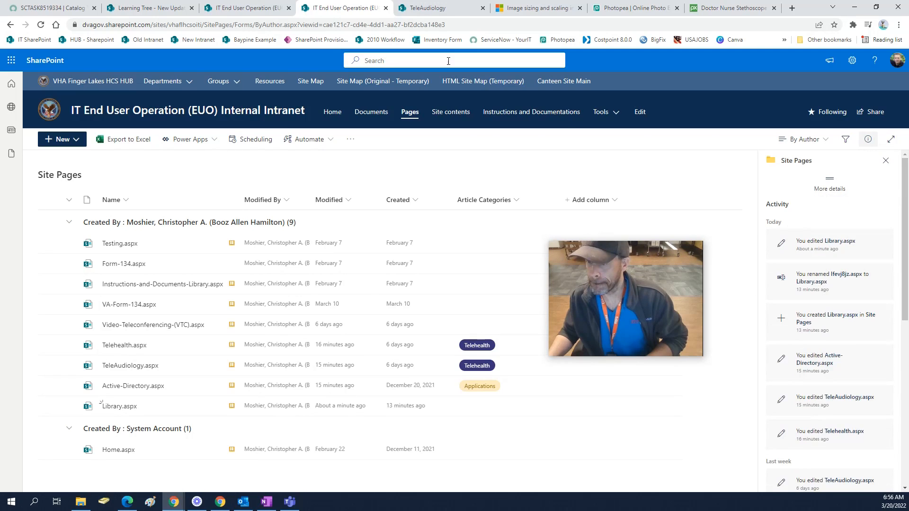
left_click(445, 11)
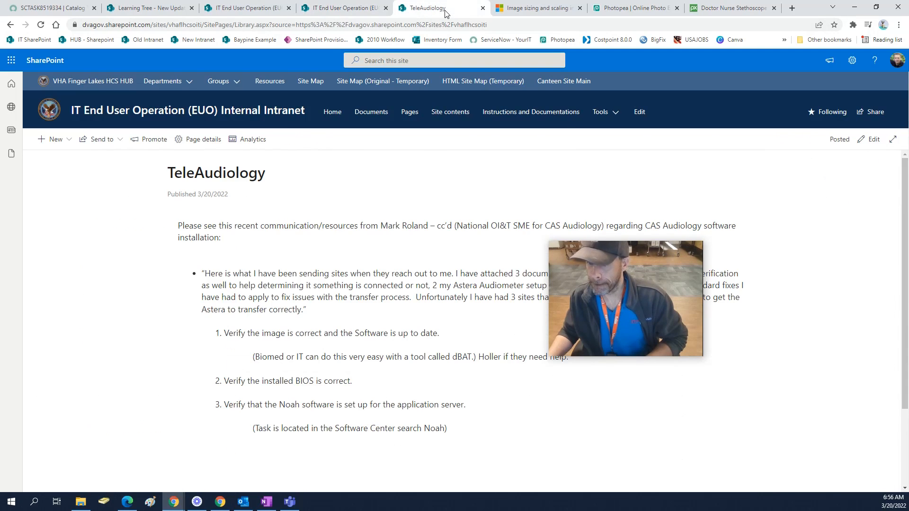
left_click(483, 8)
left_click(331, 8)
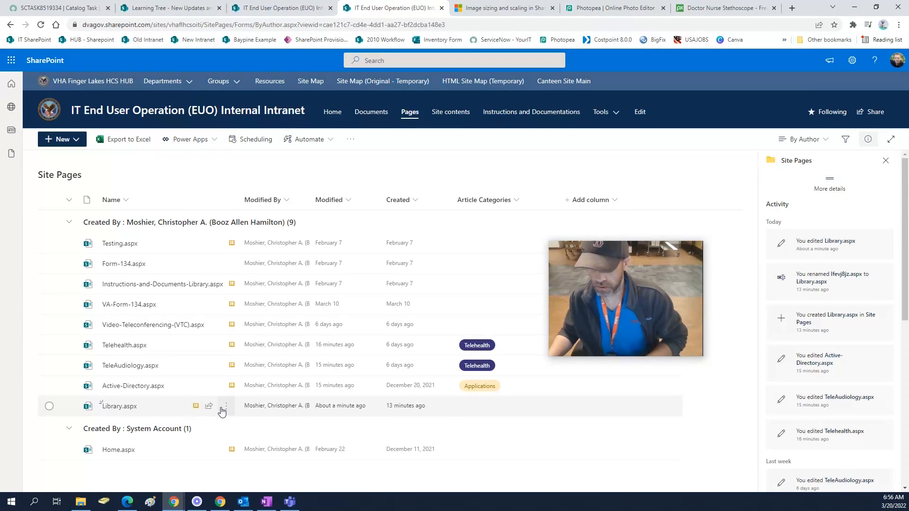
left_click(226, 407)
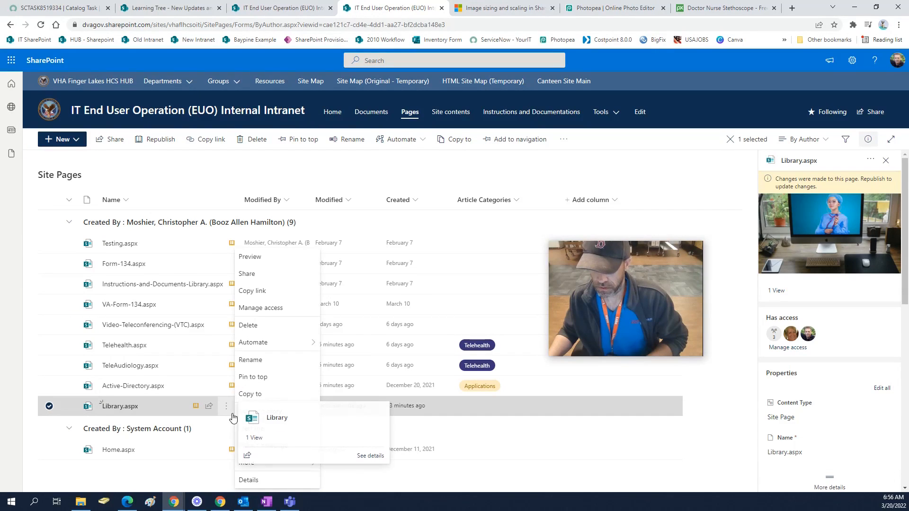
left_click(249, 360)
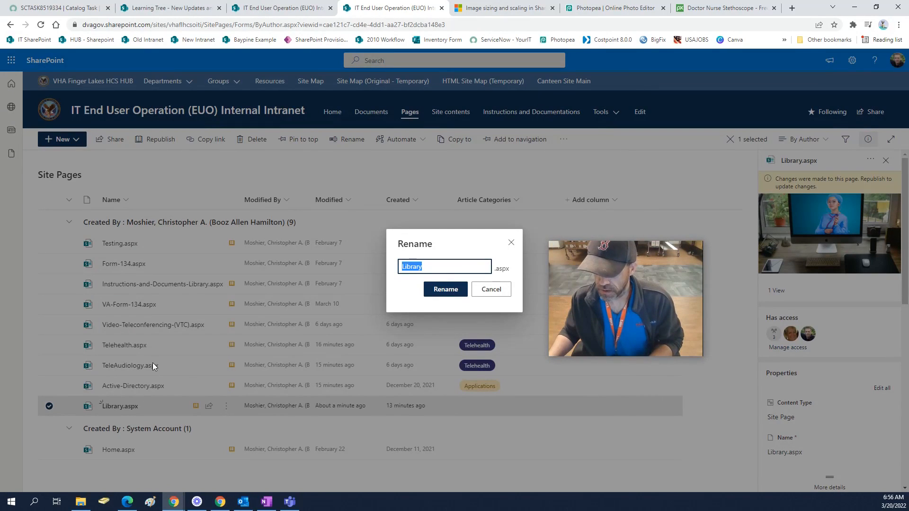
left_click(489, 290)
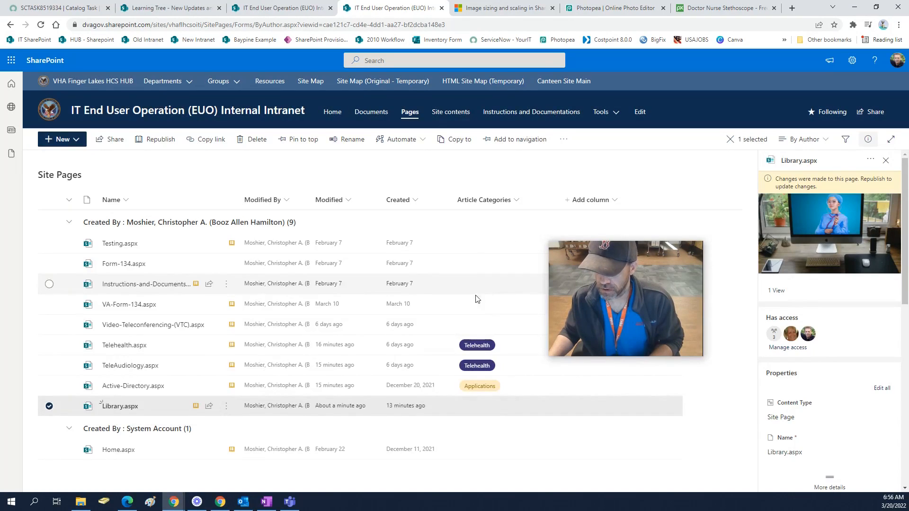
Check the content of the TeleAudiology.aspx page, and delete it together with Library.aspx from Site Pages.
right_click(132, 367)
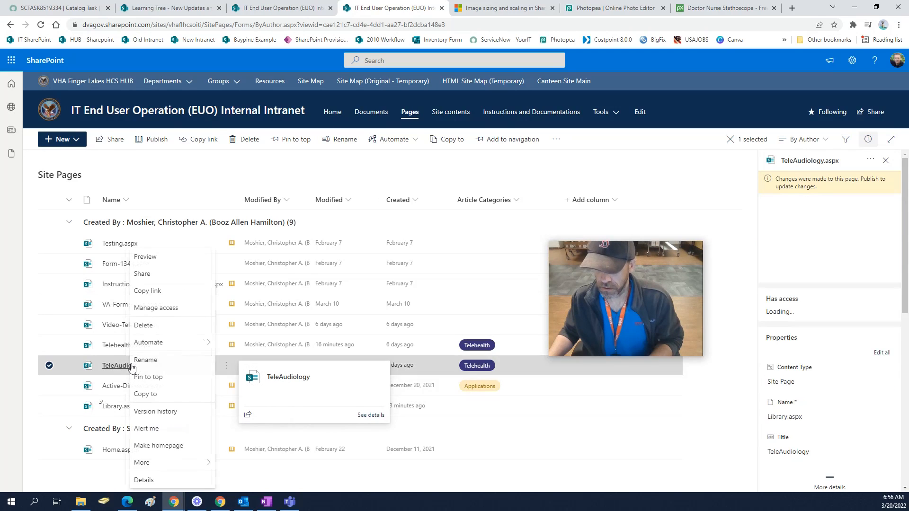
left_click(213, 400, "ctrl")
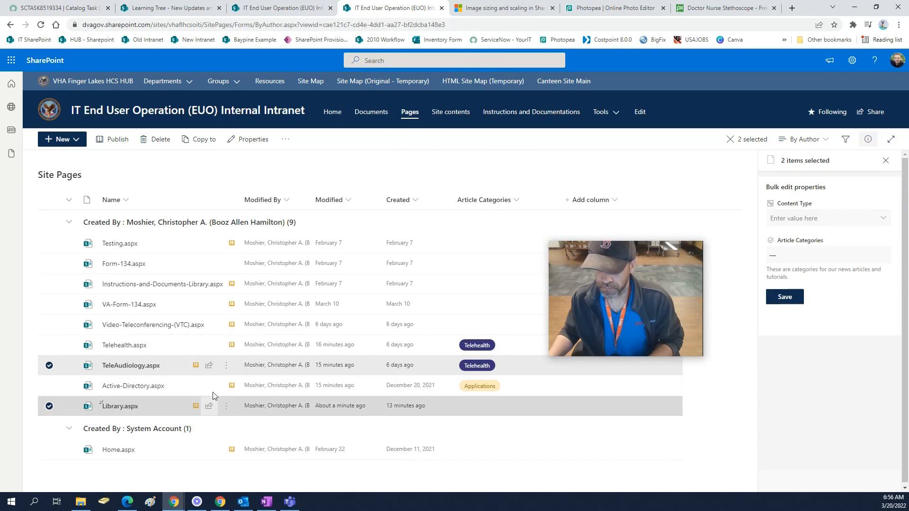
right_click(130, 368)
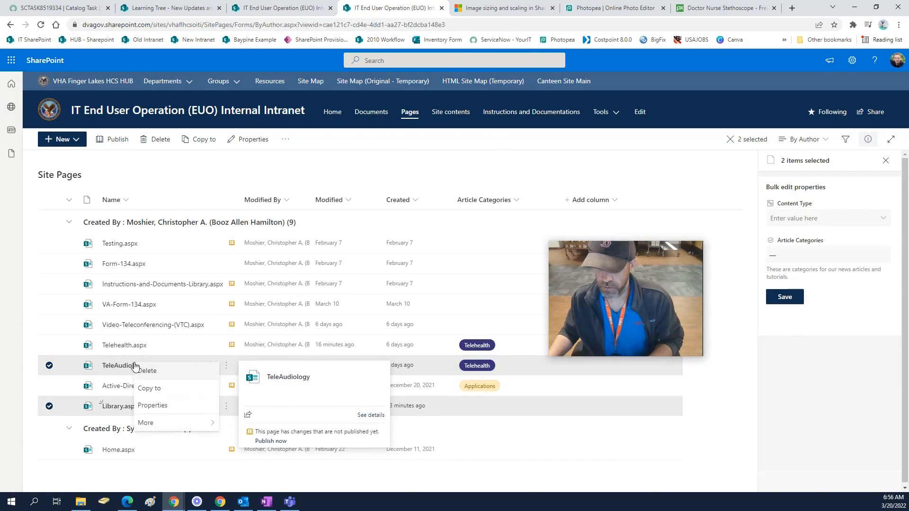
key("Escape")
left_click(119, 366)
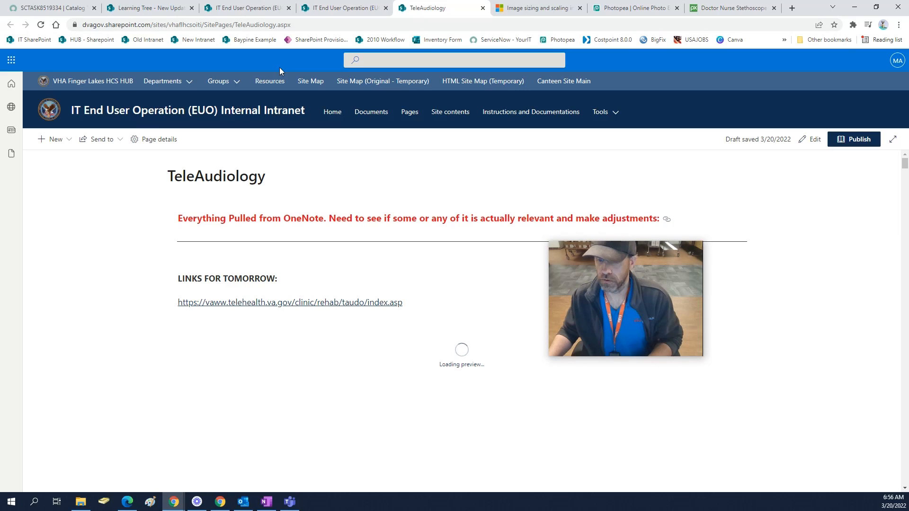
left_click(321, 12)
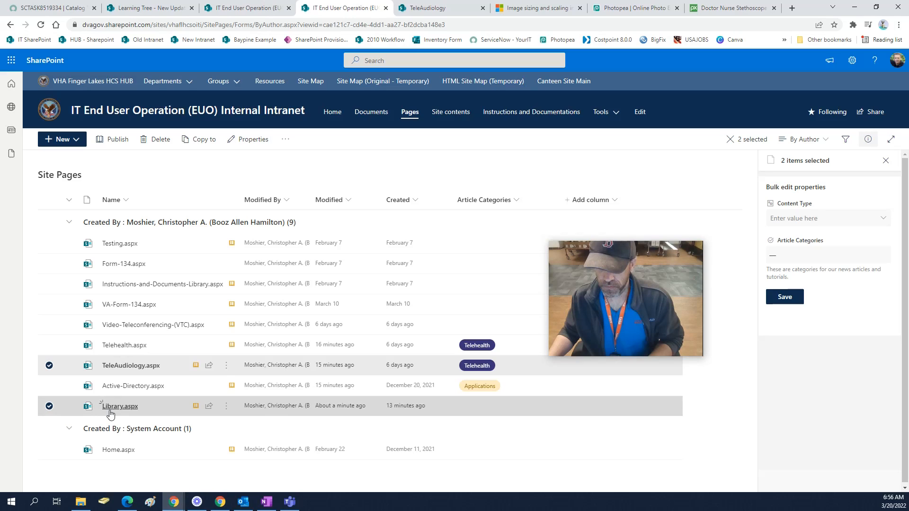
right_click(239, 376)
right_click(242, 370)
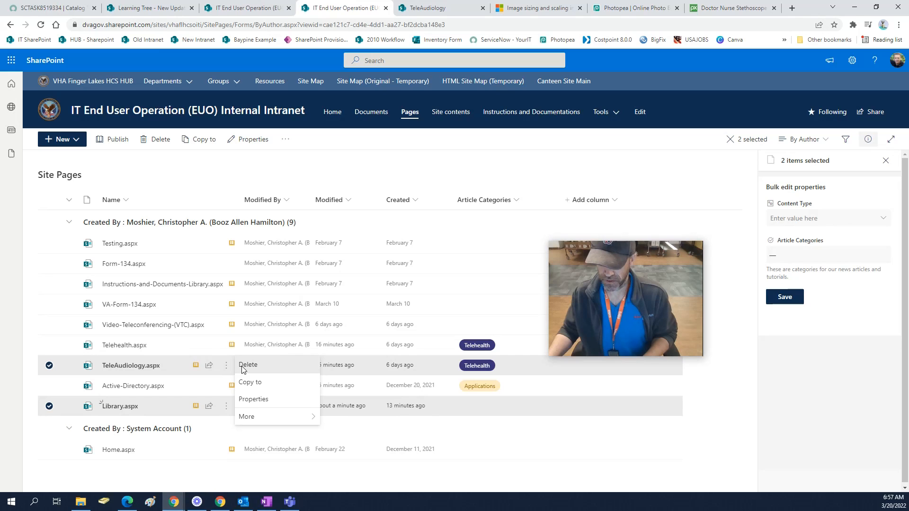
left_click(247, 365)
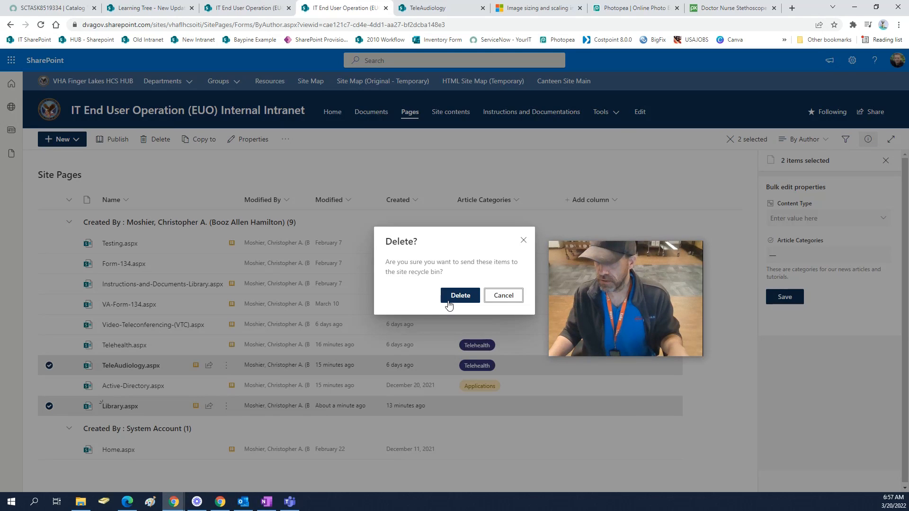
left_click(448, 303)
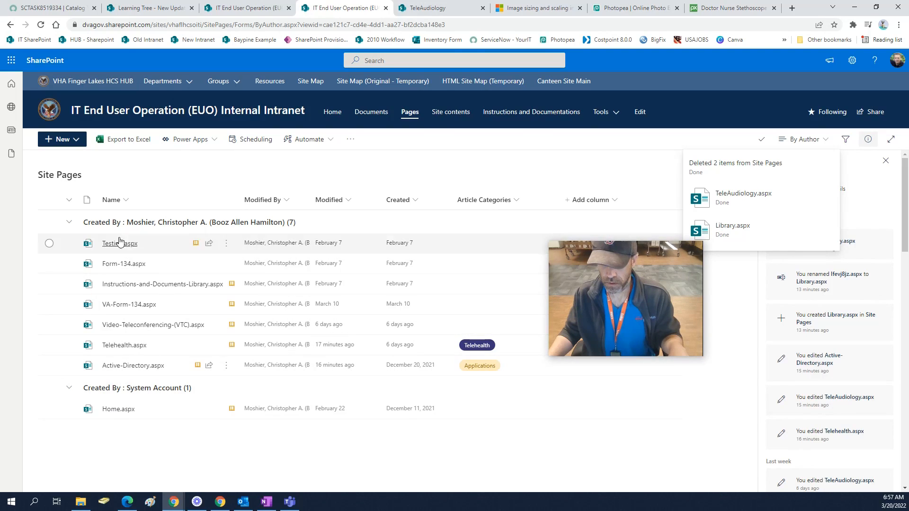
Reload the open TeleAudiology page and the Site Pages list to check the deletion.
left_click(433, 8)
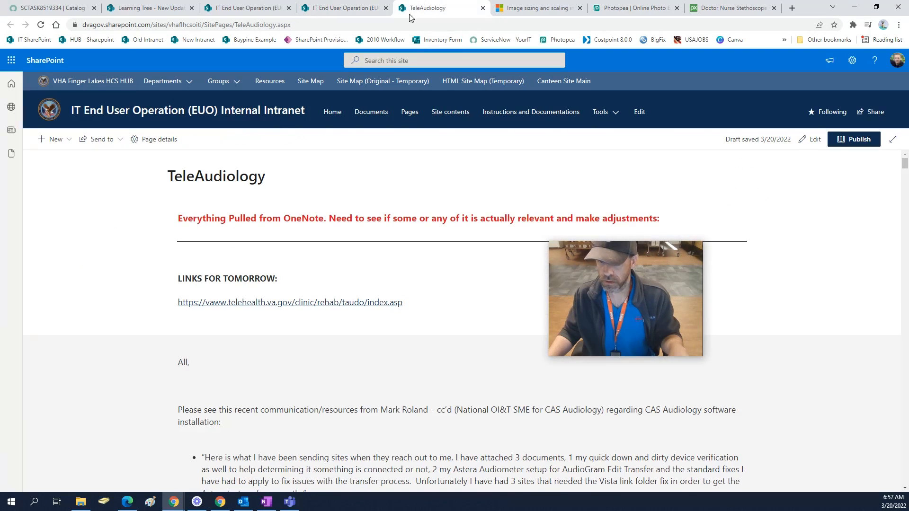
left_click(41, 25)
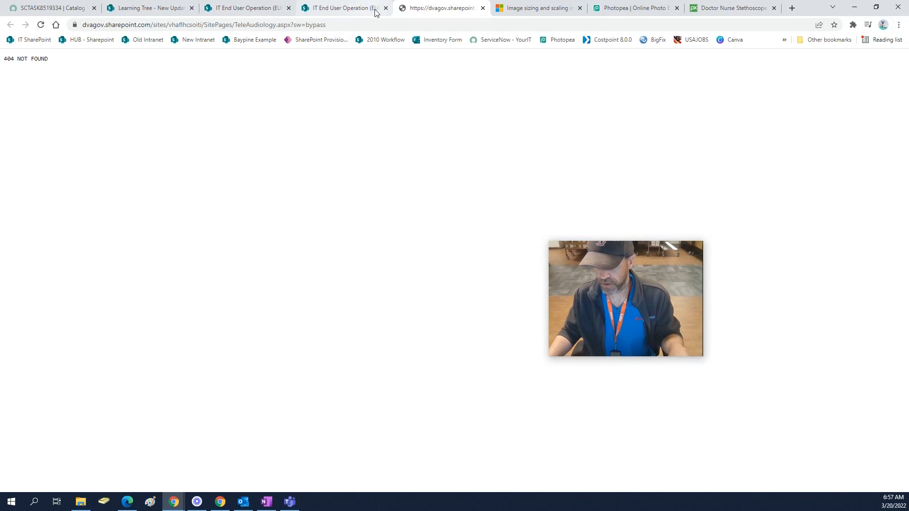
left_click(343, 8)
left_click(41, 24)
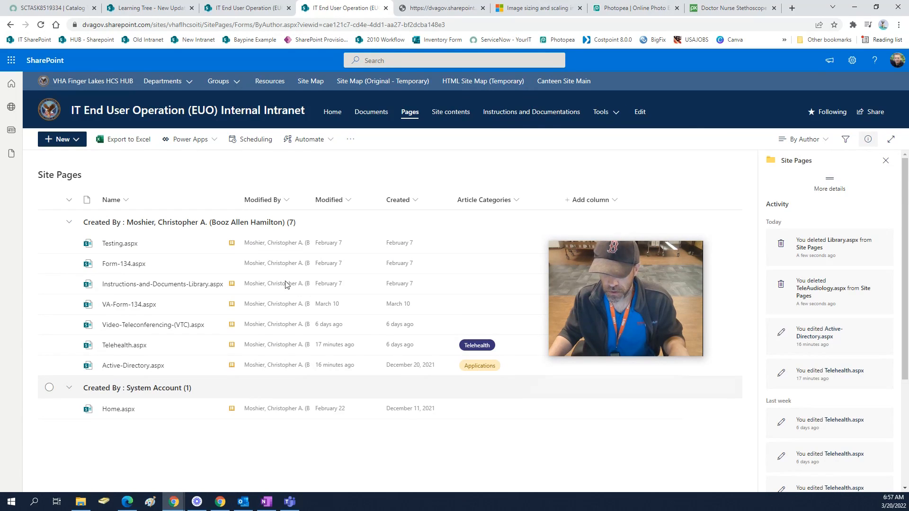
Change the deleted page's address from TeleAudiology.aspx to Library.aspx in the SitePages path and load it.
left_click(431, 9)
left_click(351, 10)
left_click(404, 13)
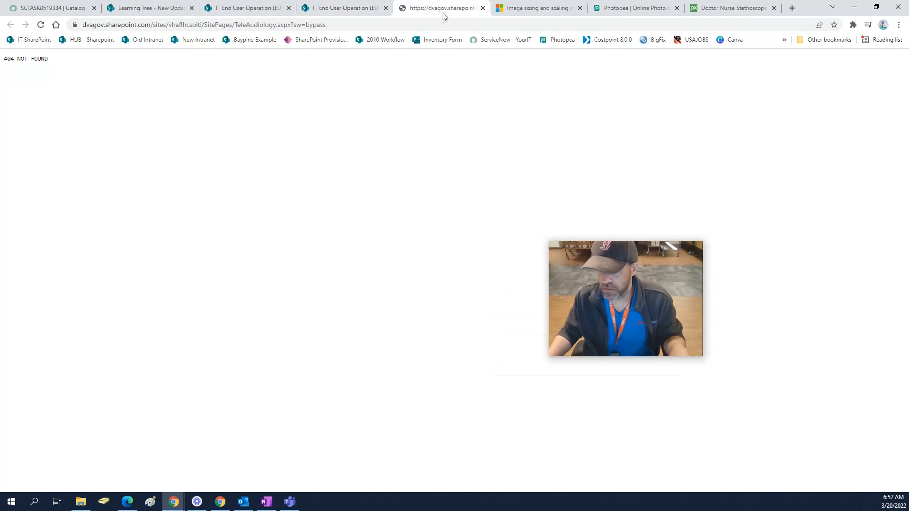
left_click_drag(345, 25, 247, 26)
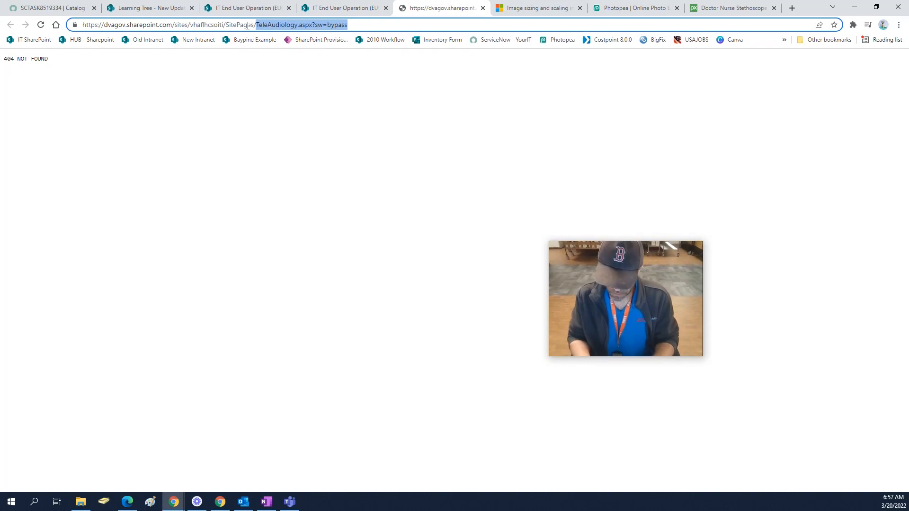
type("Lir")
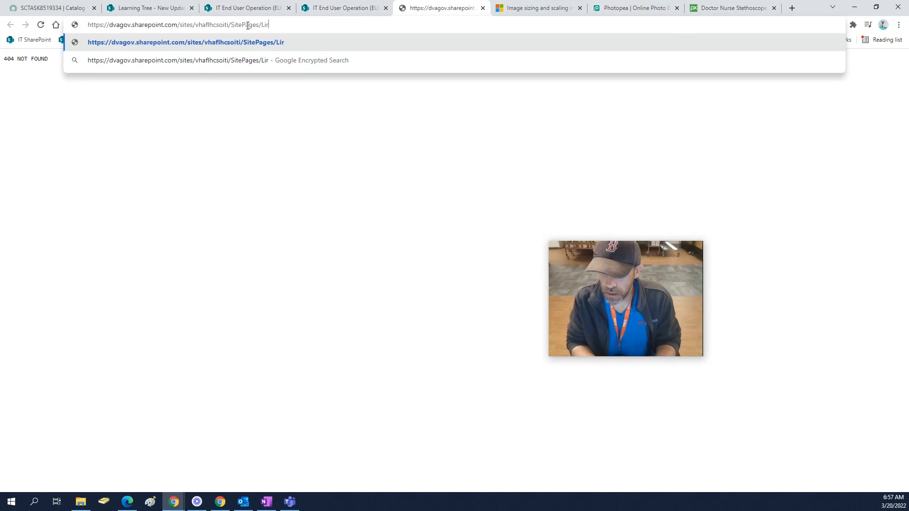
key("BackSpace")
type("brarty")
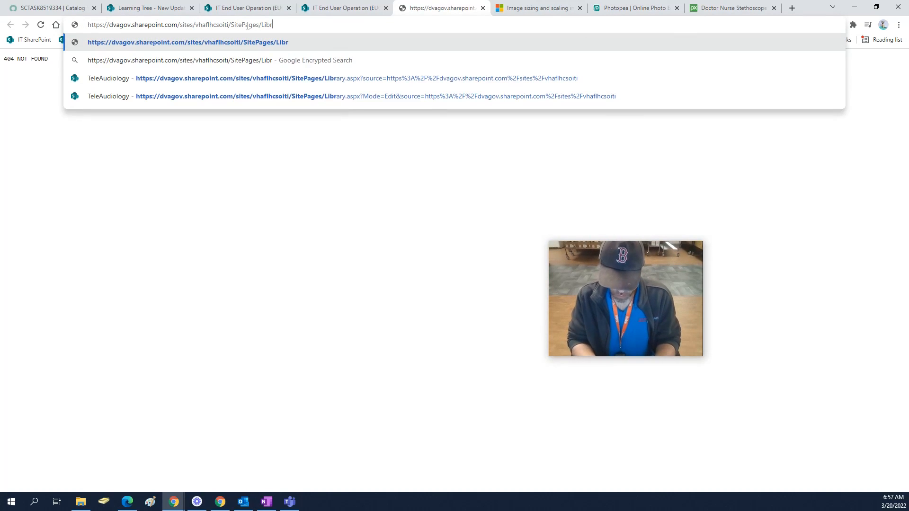
key("BackSpace")
key("BackSpace")
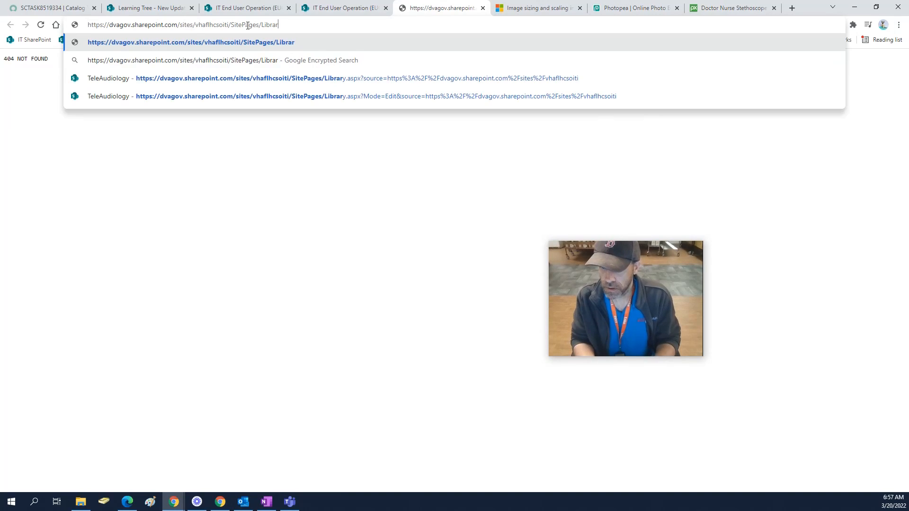
type("y.aspx")
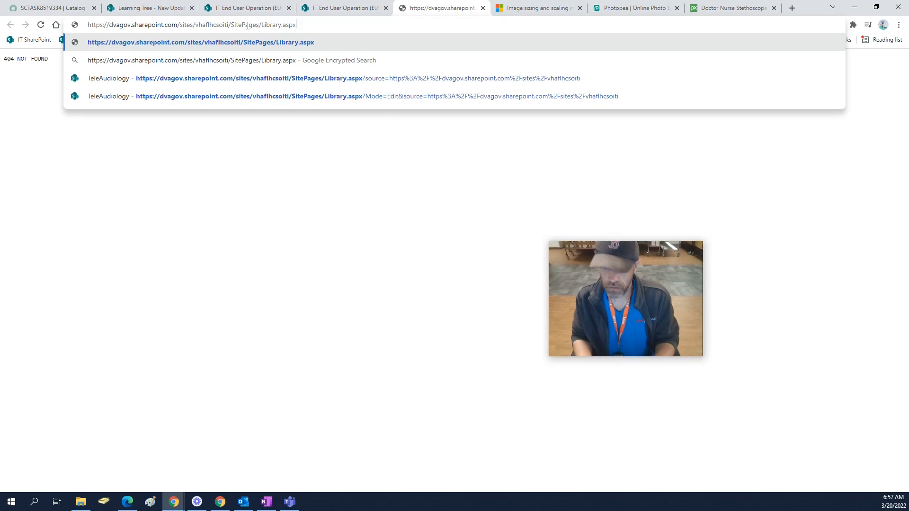
key("Return")
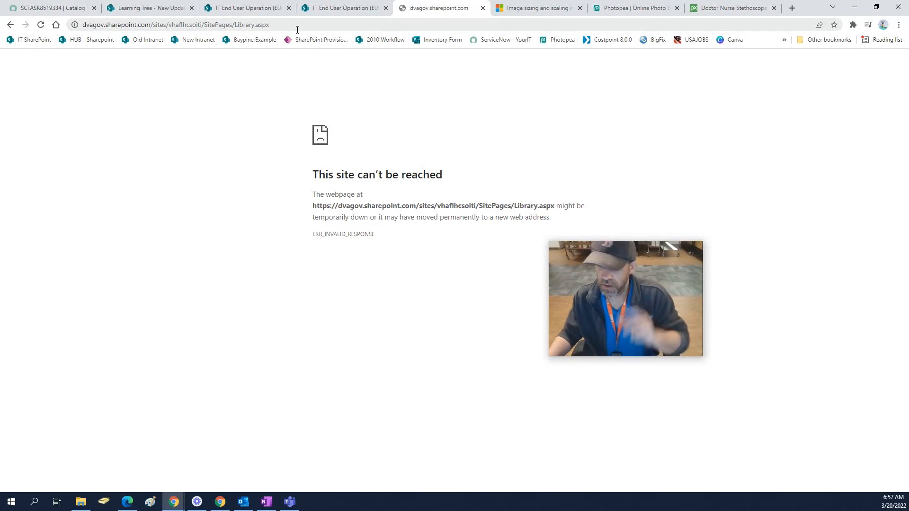
Reload the Site Pages list and the Library.aspx address to recheck the deletion, and close the Library.aspx page.
left_click(342, 8)
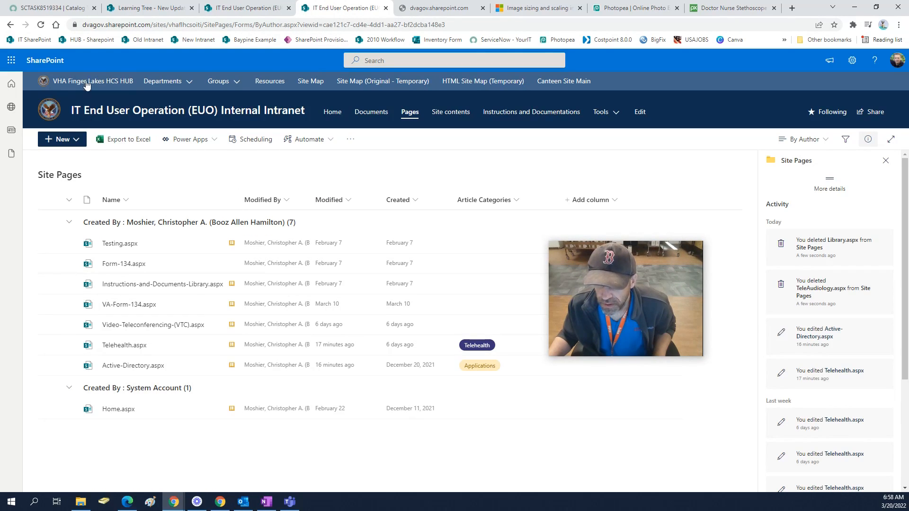
left_click(41, 24)
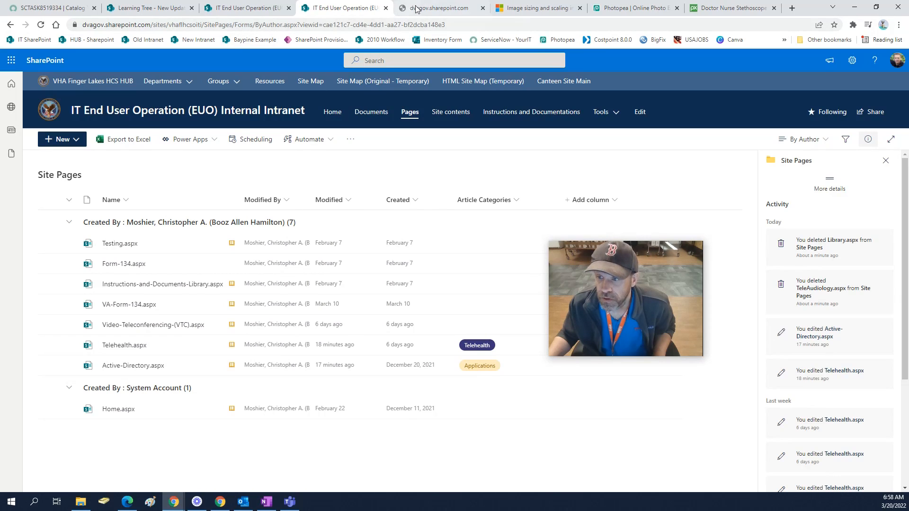
left_click(407, 9)
left_click(41, 26)
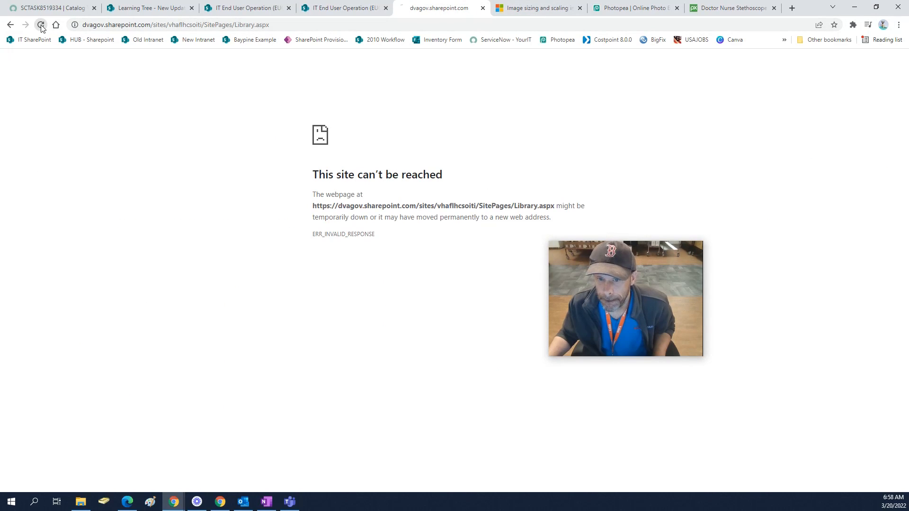
left_click(483, 8)
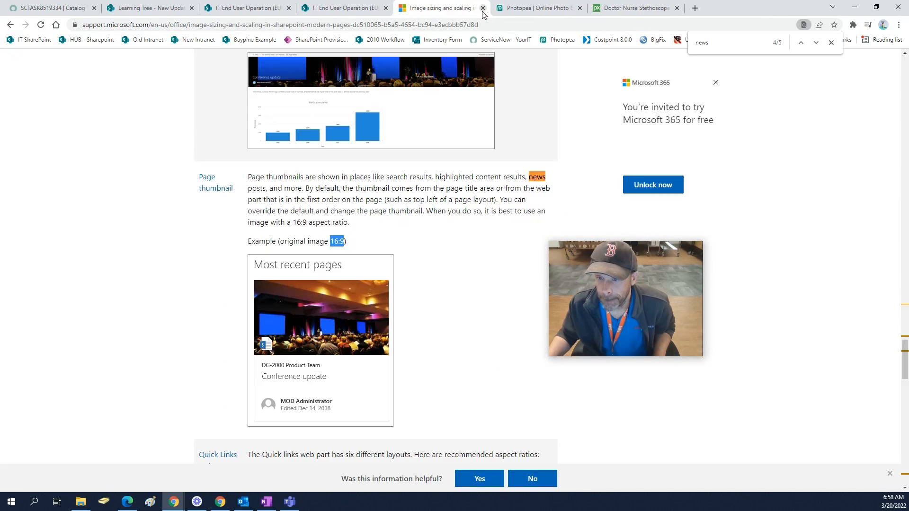
Create a news post from the Blank template on the EUO intranet home page and title it TeleAudiology.
left_click(259, 6)
left_click(52, 139)
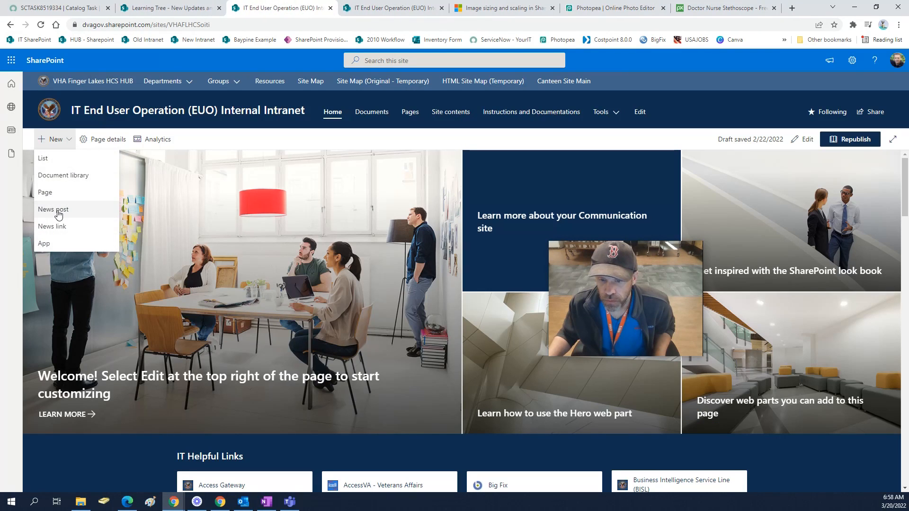
left_click(57, 210)
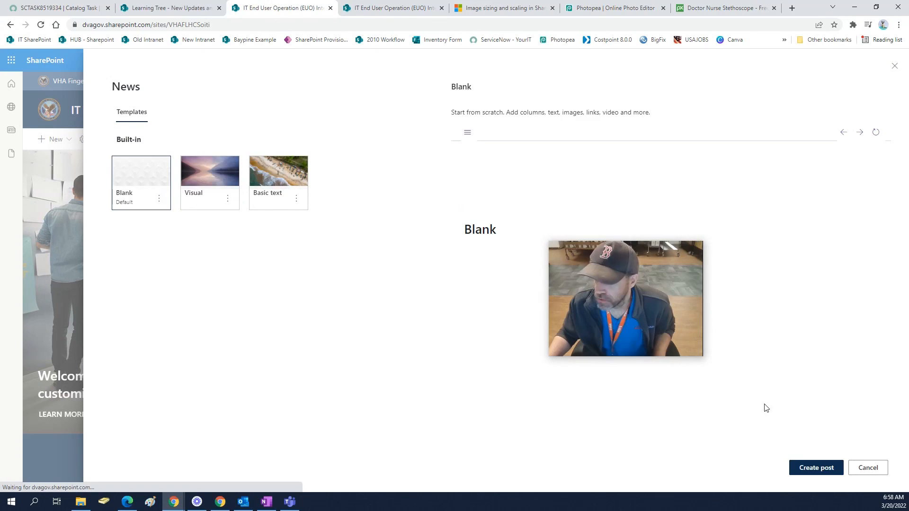
left_click(813, 468)
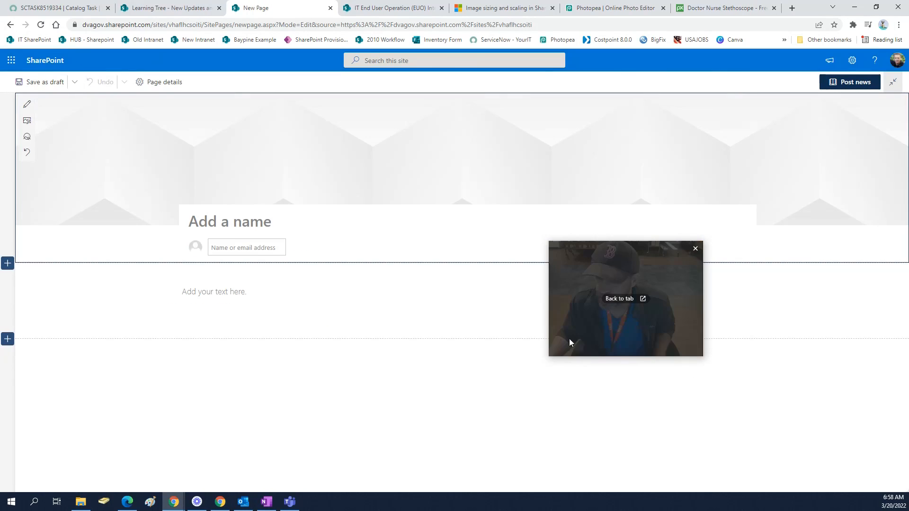
left_click(242, 223)
type("Tele")
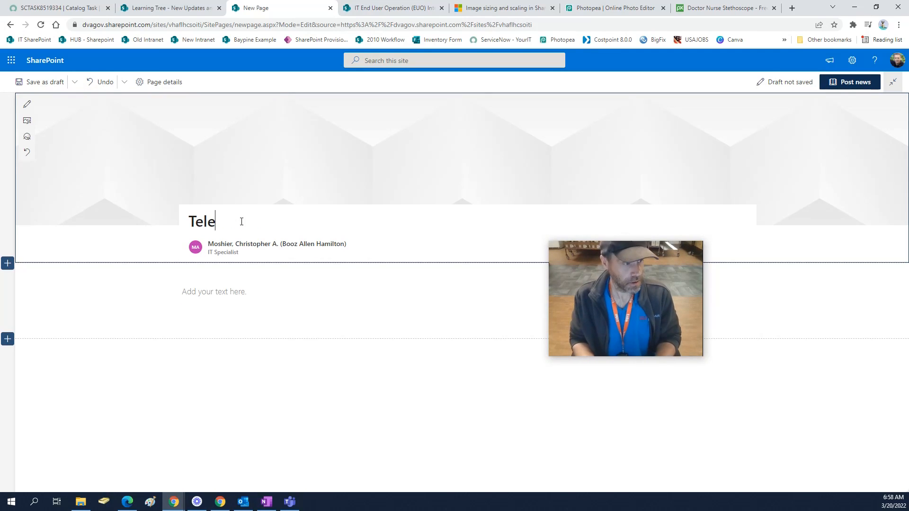
type("Audiology")
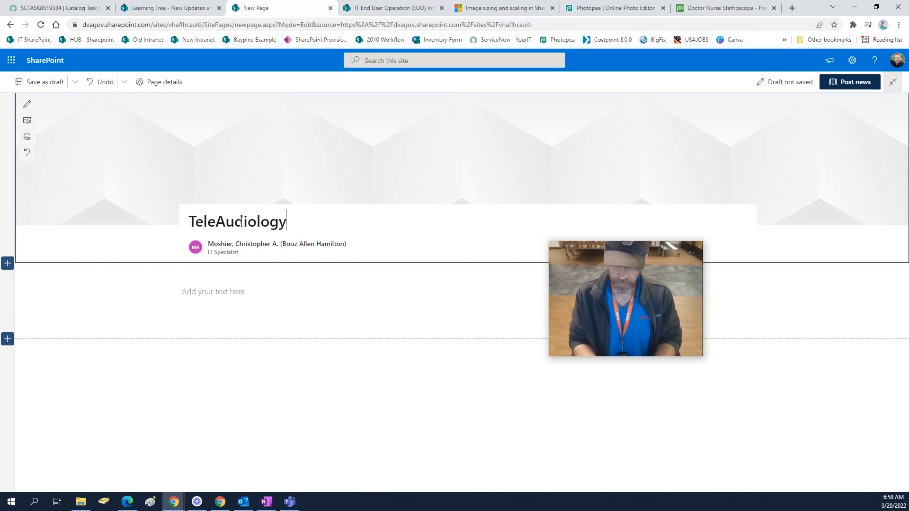
left_click(74, 417)
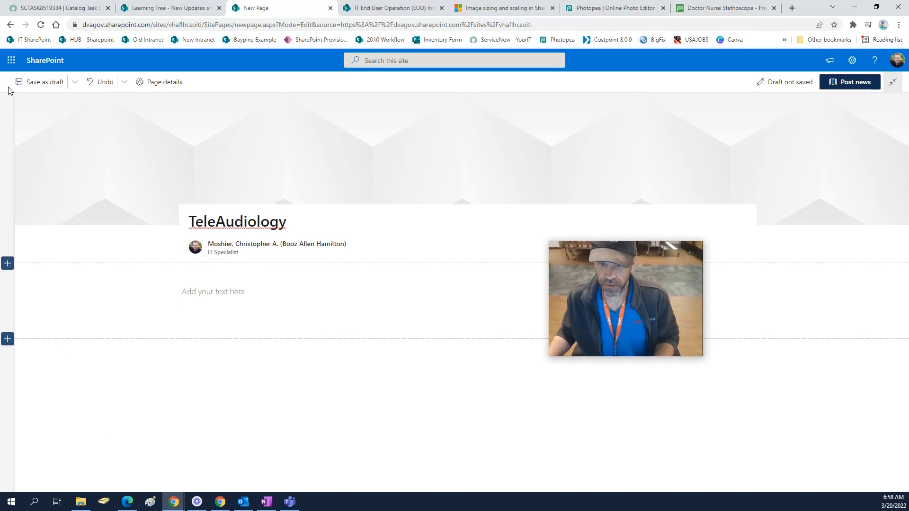
Set the title area layout to Plain and paste the copied CAS Audiology software installation notes into the page's text area.
left_click(25, 102)
left_click(819, 174)
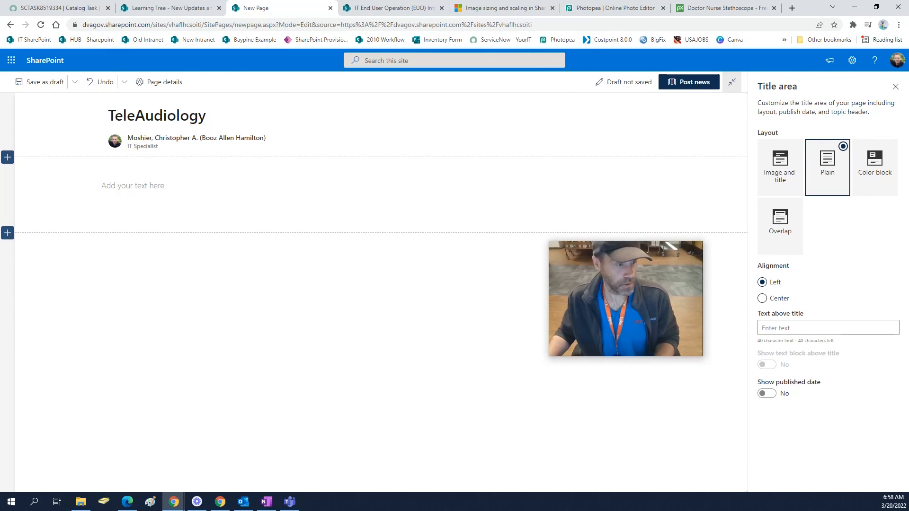
key("alt+Tab")
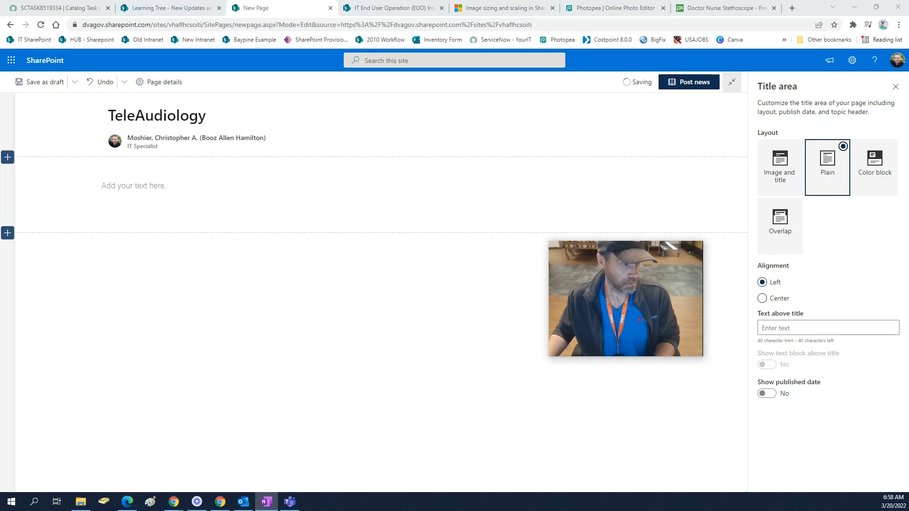
left_click(188, 193)
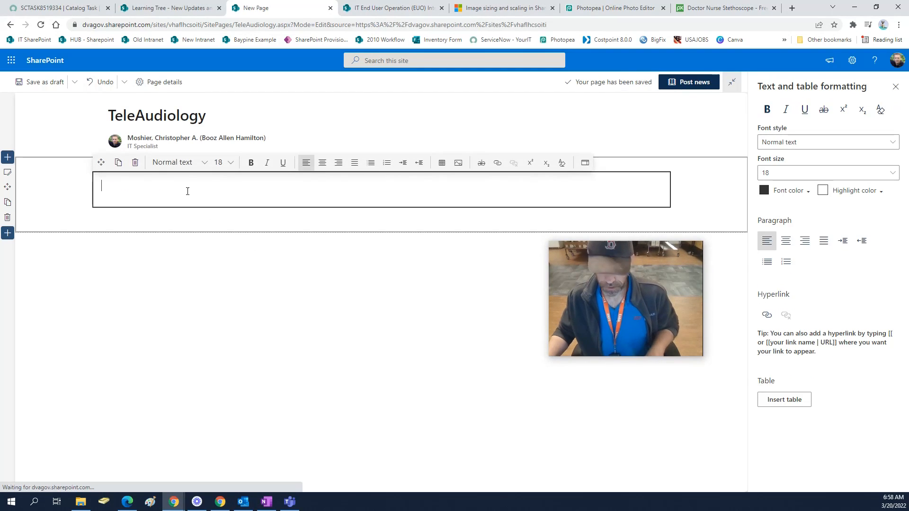
key("ctrl+v")
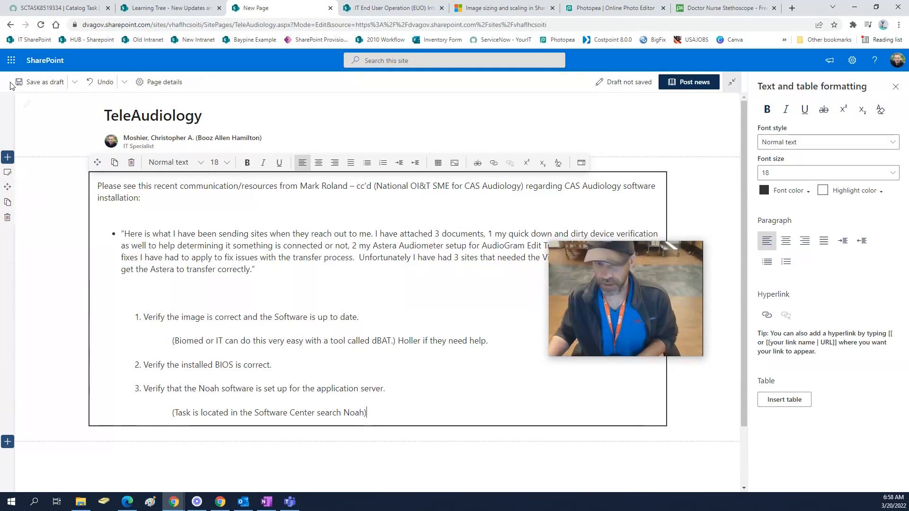
Set the page thumbnail to telehealth-thumb.png from the site's Site Assets > SitePages > Library folder, and save the page as a draft.
left_click(160, 84)
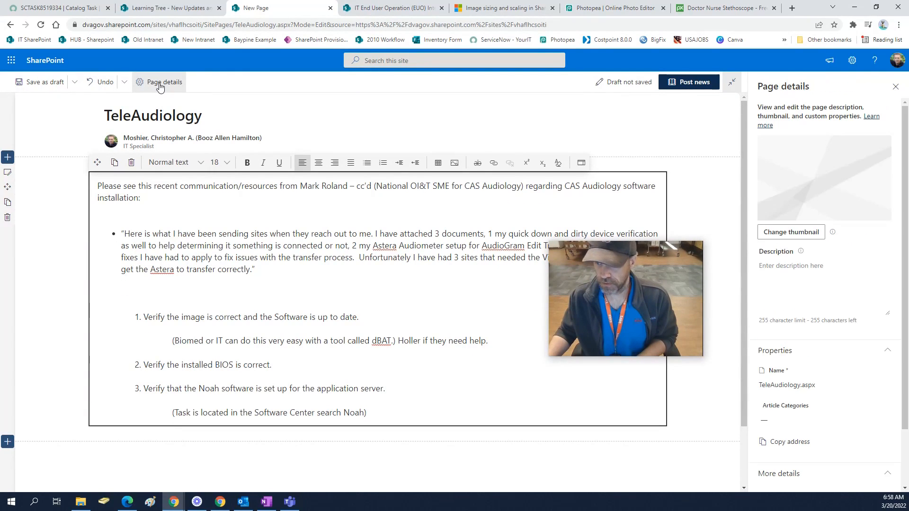
left_click(803, 232)
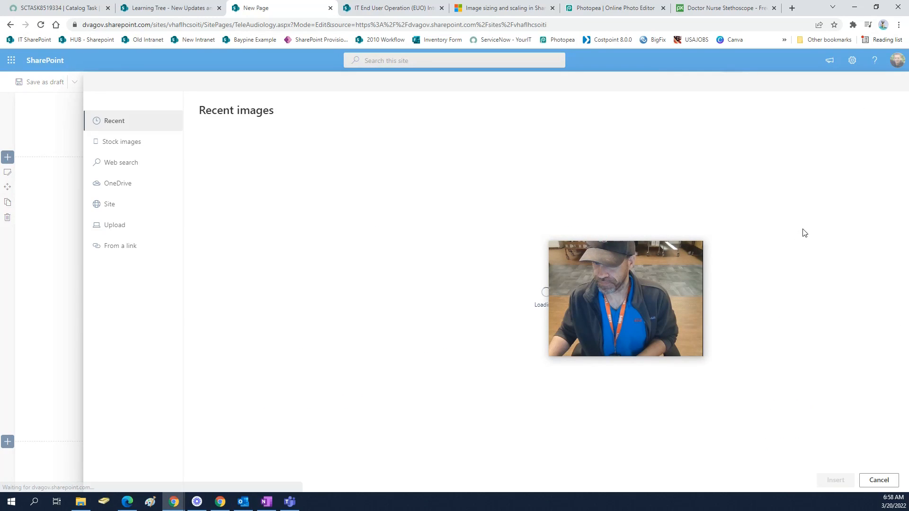
left_click(113, 209)
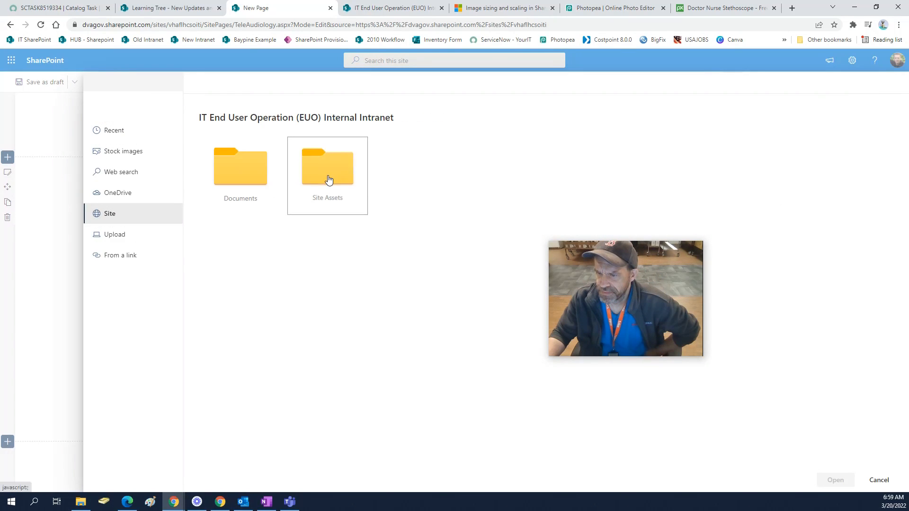
left_click(327, 179)
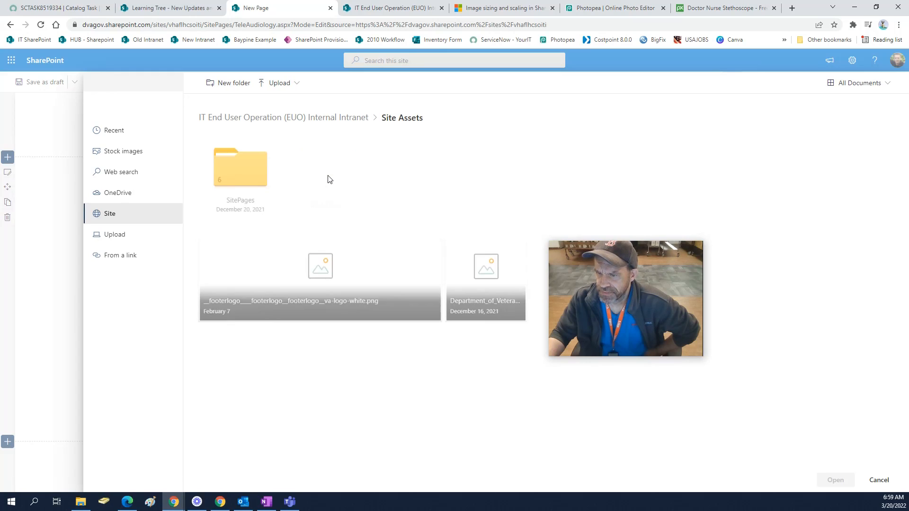
left_click(243, 181)
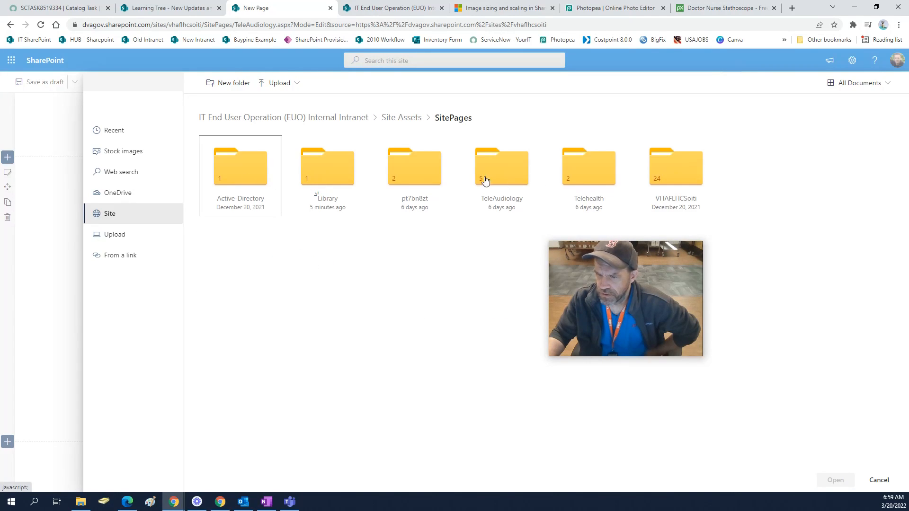
left_click(329, 179)
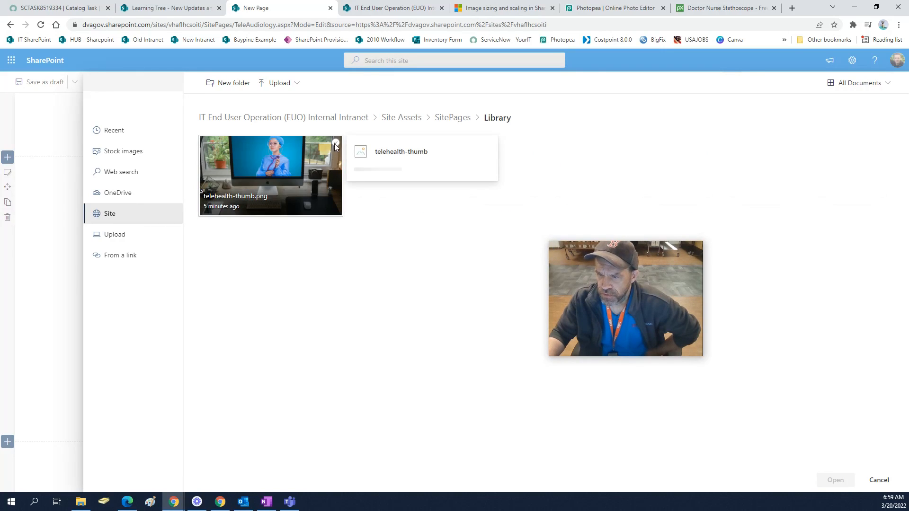
left_click(335, 143)
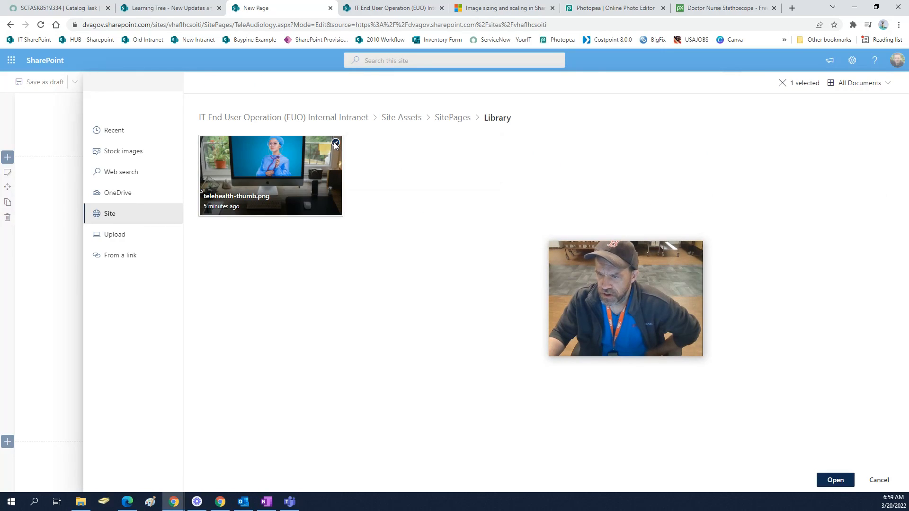
left_click(835, 480)
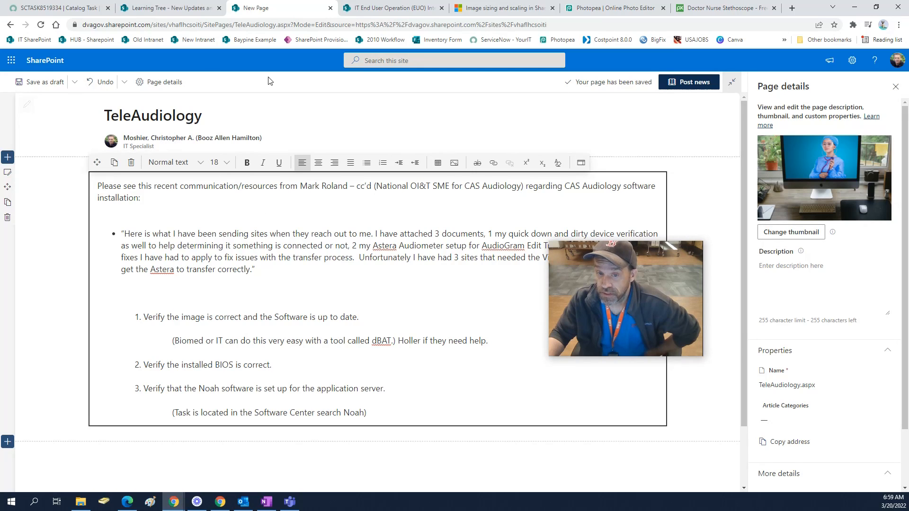
left_click(42, 83)
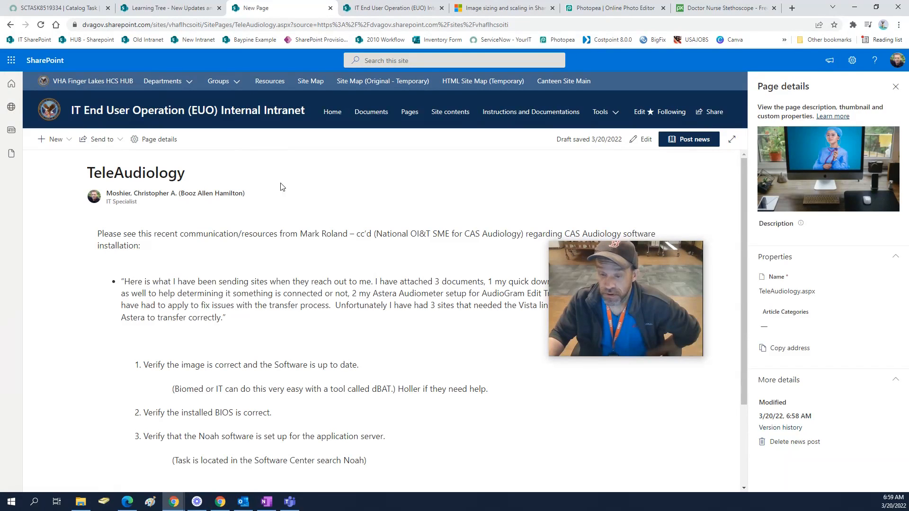
Go back to the Site Pages library and reload its list of pages.
left_click(176, 9)
left_click(293, 14)
left_click(389, 8)
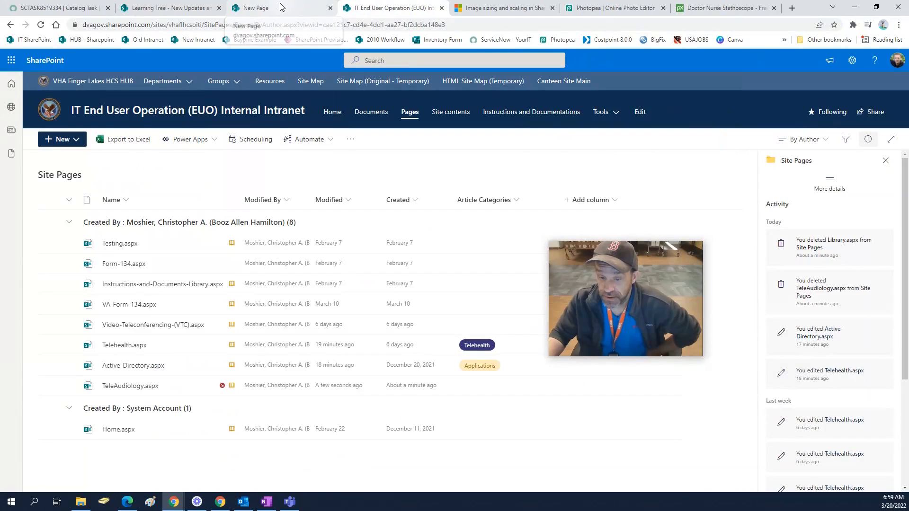
left_click(41, 24)
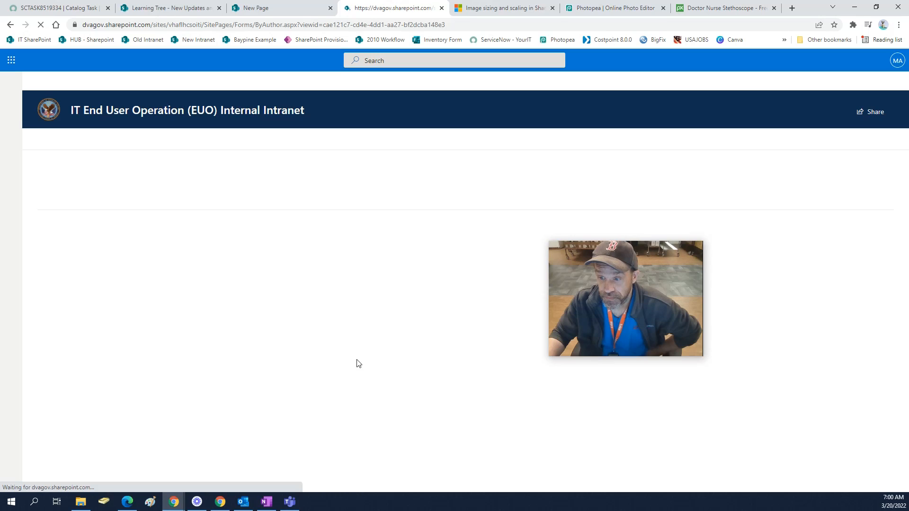
left_click_drag(684, 288, 758, 320)
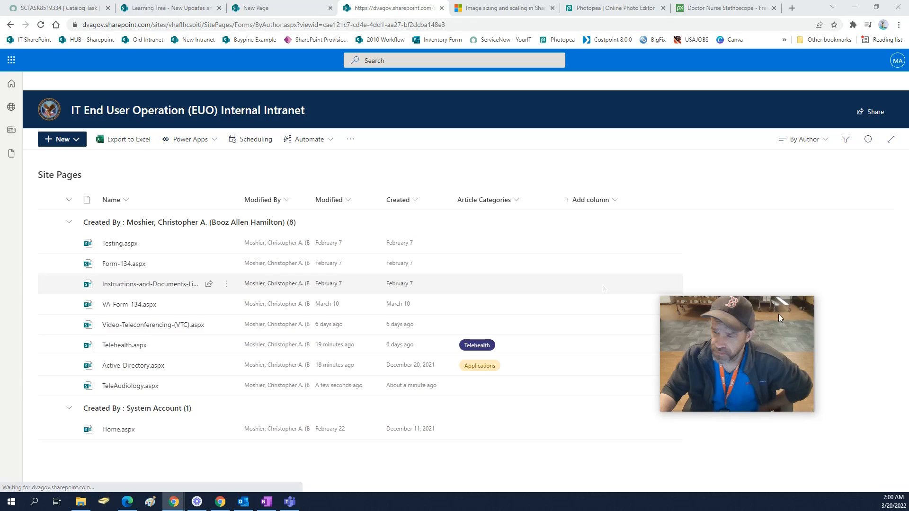
left_click_drag(777, 317, 666, 178)
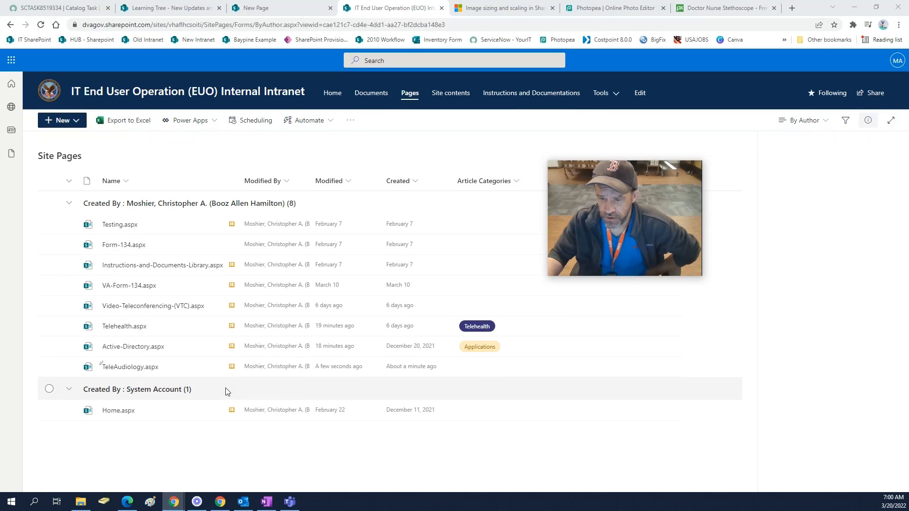
Set the Article Categories property of TeleAudiology.aspx to Telehealth.
left_click(224, 390)
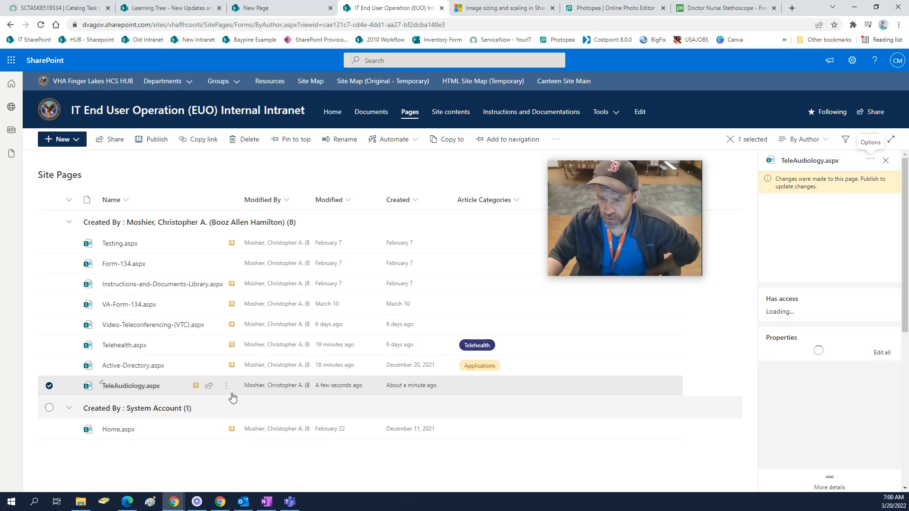
left_click(226, 386)
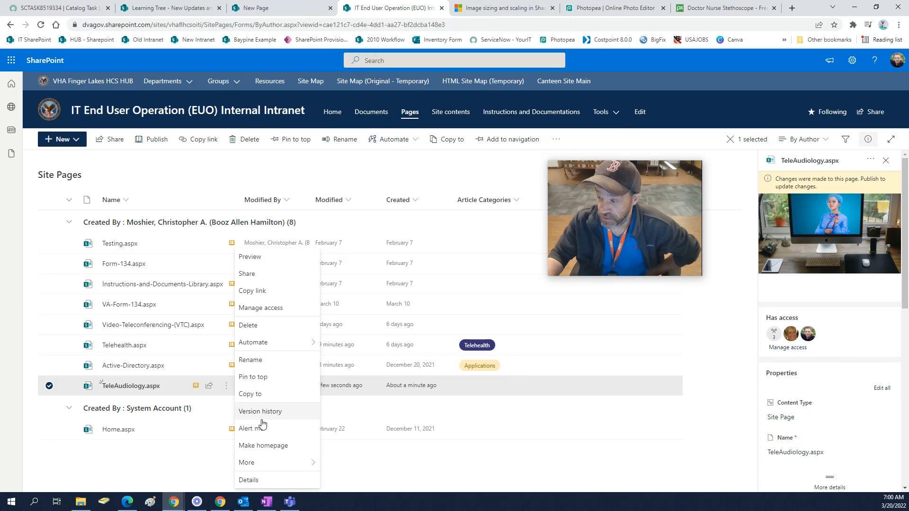
scroll(838, 410, "down", 2)
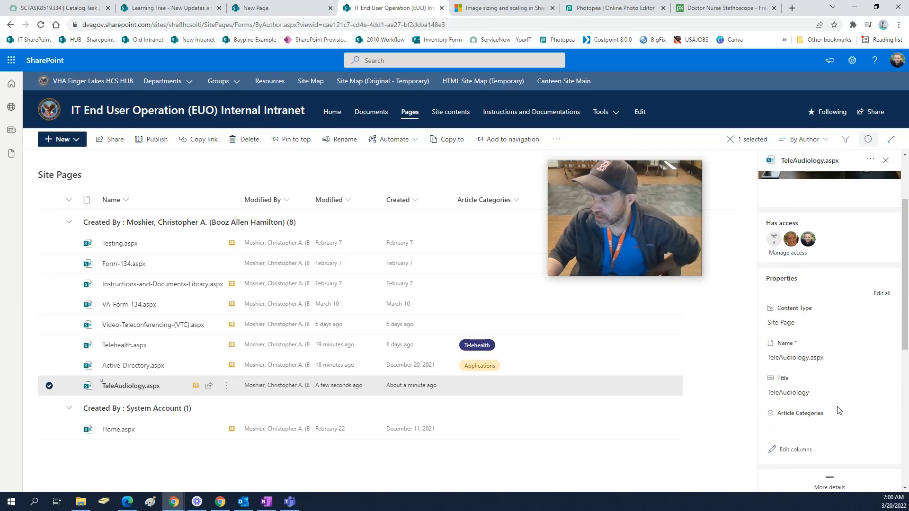
scroll(807, 383, "down", 2)
left_click(798, 337)
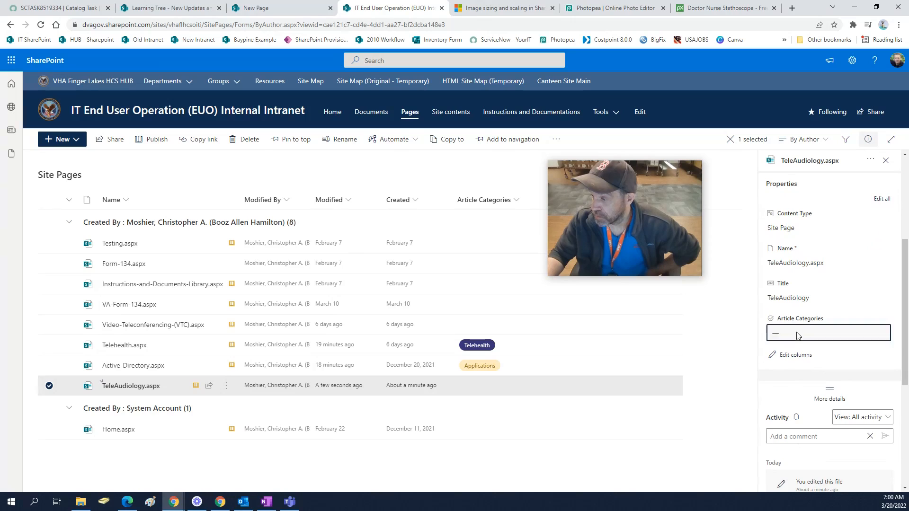
left_click(798, 360)
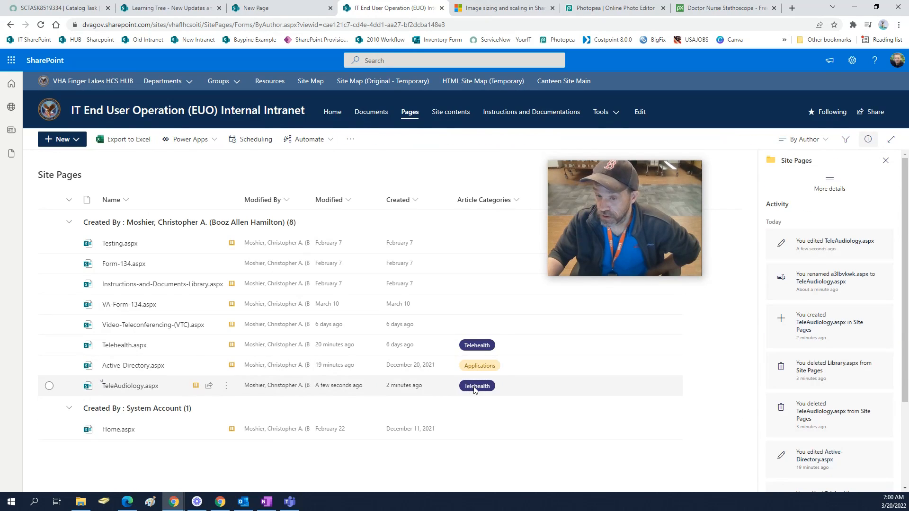
Open the SitePages folder in the Site Assets library from the site's contents.
left_click(852, 62)
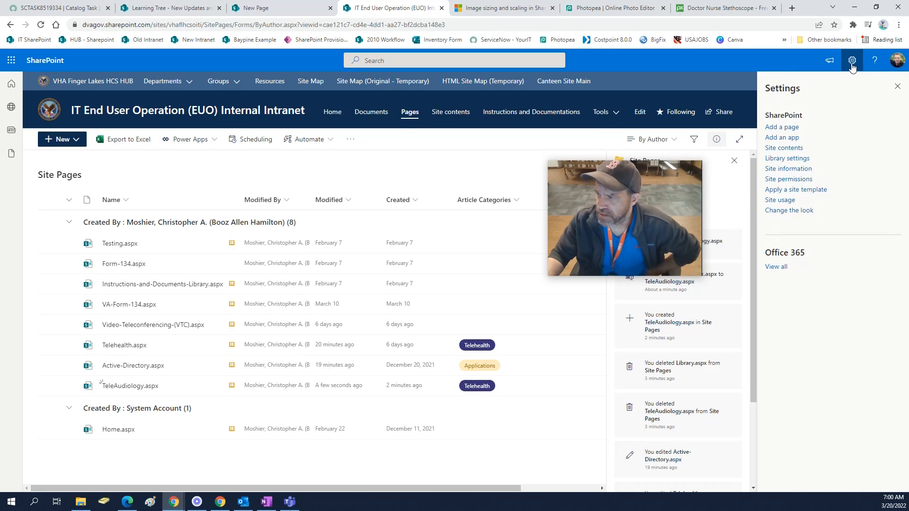
left_click(797, 152)
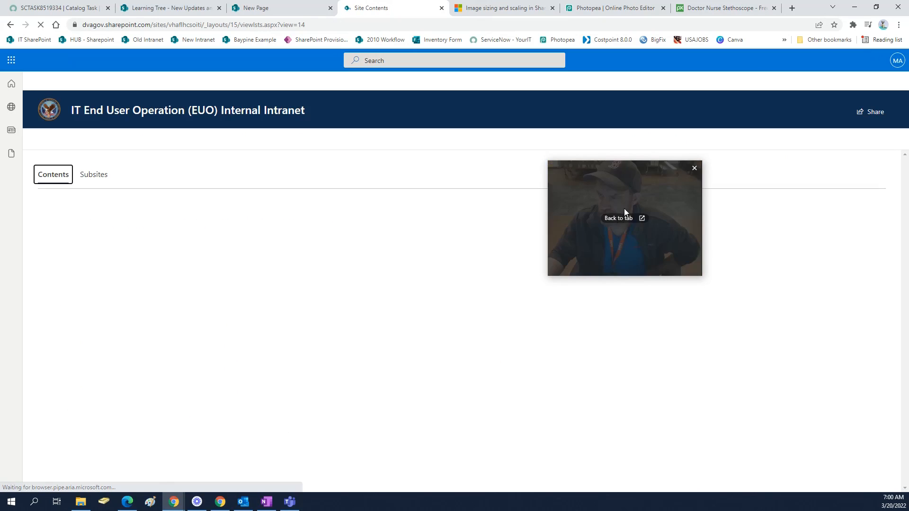
left_click(82, 284)
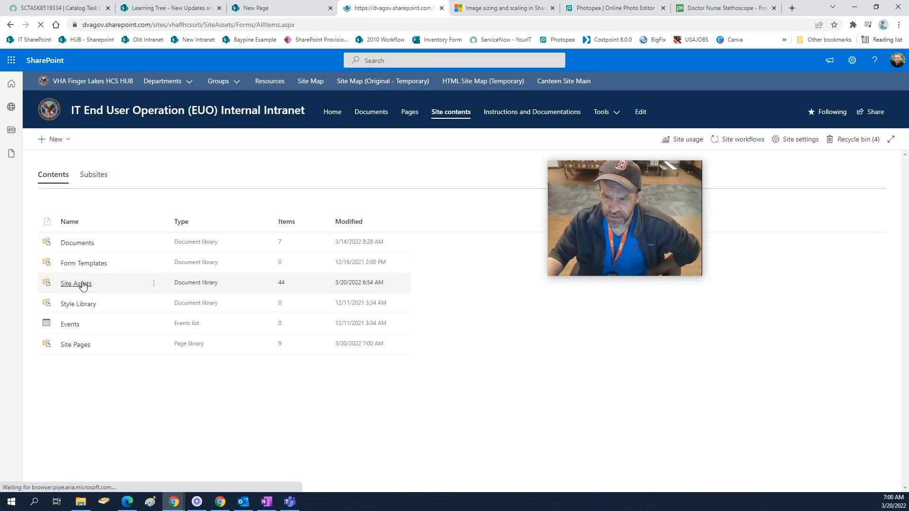
left_click(101, 219)
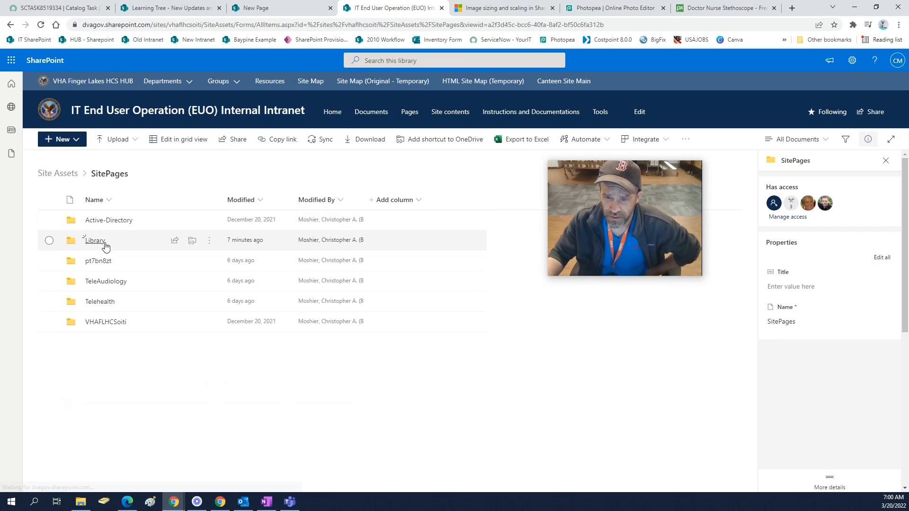
Try to rename the Library folder in SitePages as TeleAudiology.
left_click(209, 241)
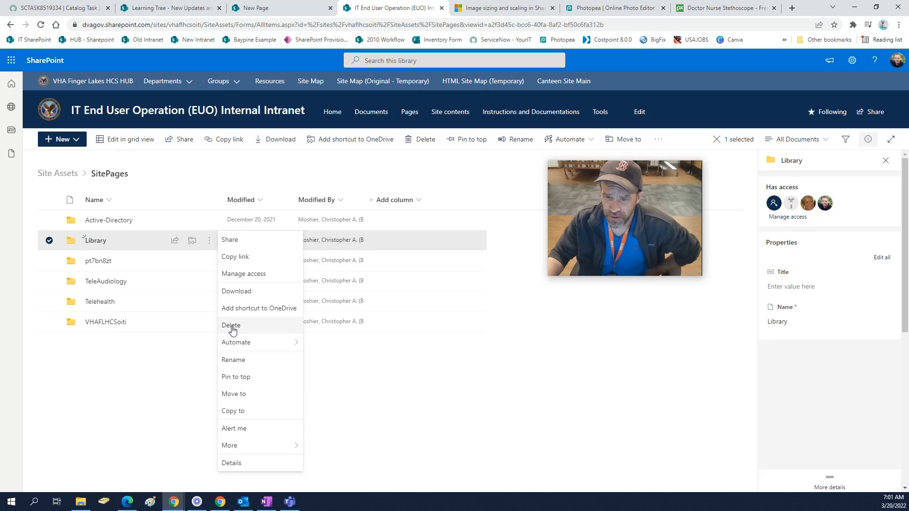
left_click(245, 361)
left_click(460, 263)
key("ctrl+a")
type("TeleAudiology")
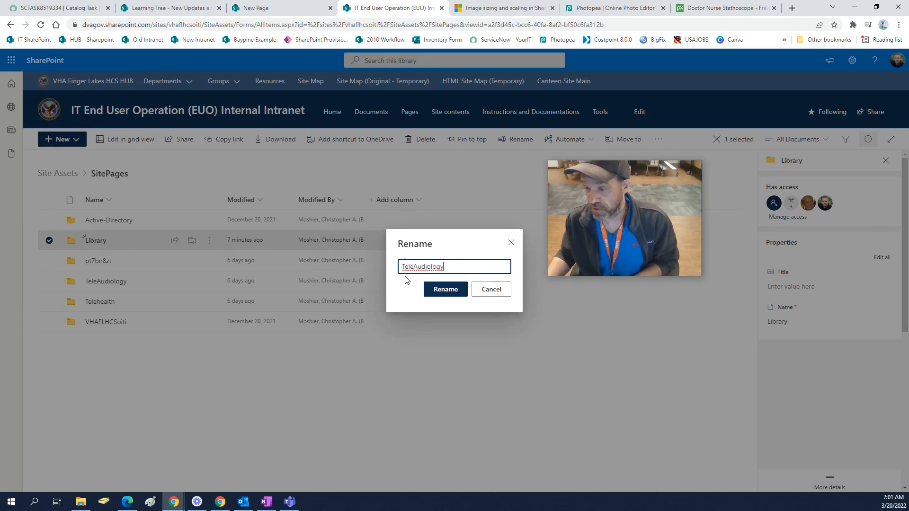
left_click(446, 289)
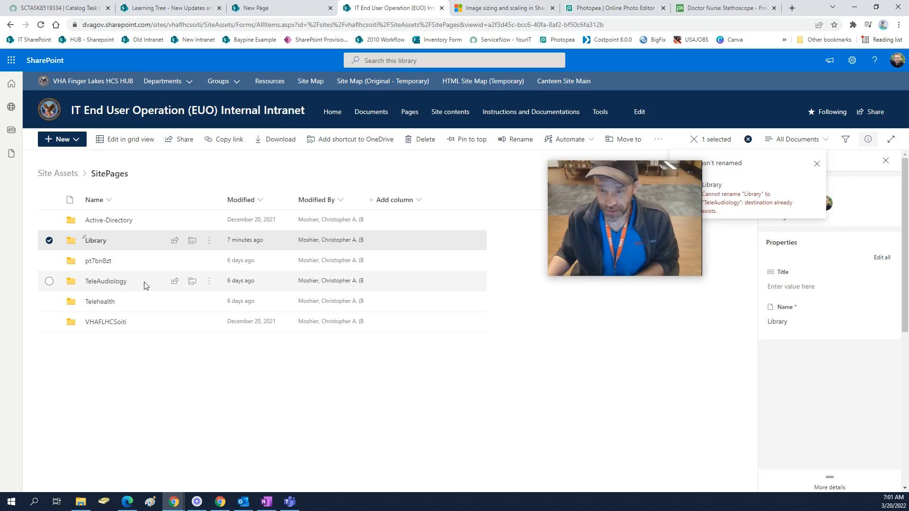
left_click(209, 281)
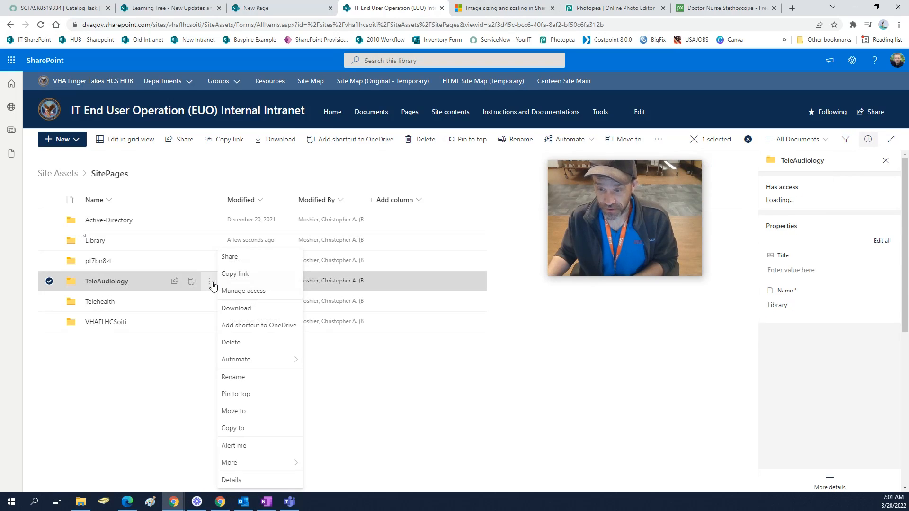
left_click(237, 377)
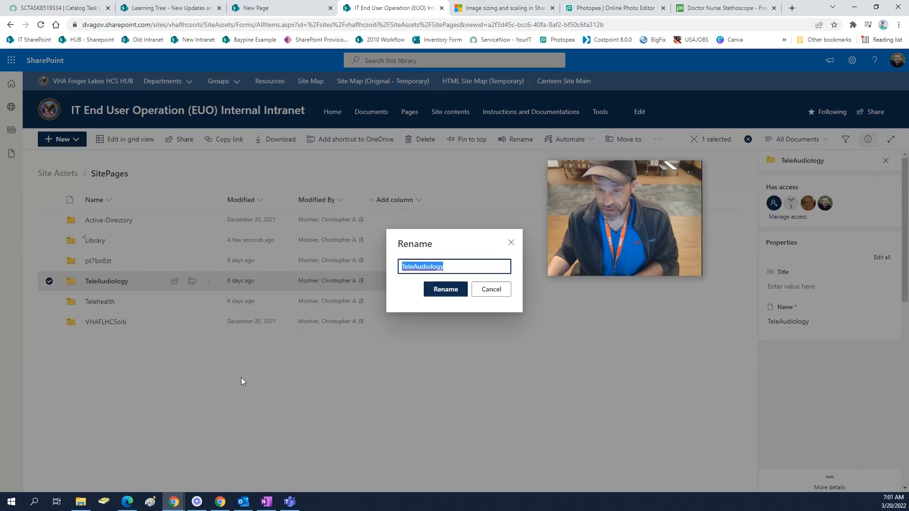
left_click(495, 292)
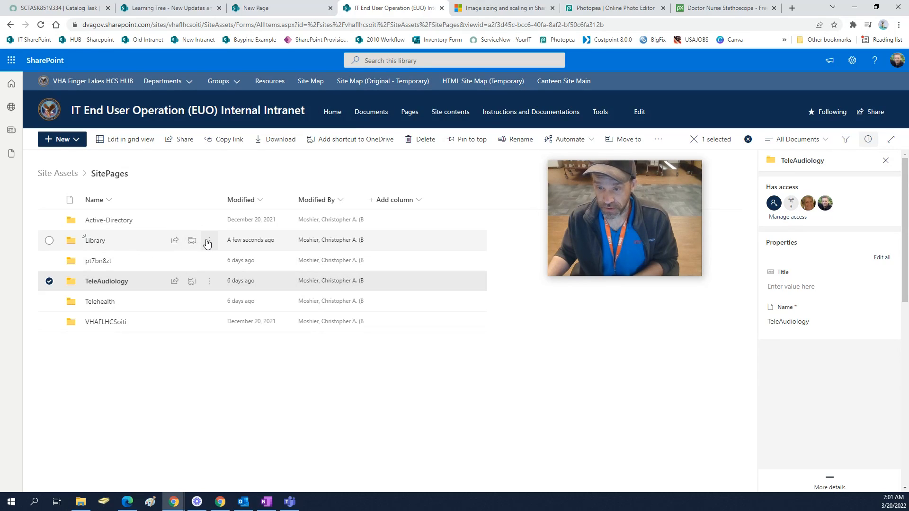
Delete the Library folder from the SitePages folder.
left_click(207, 240)
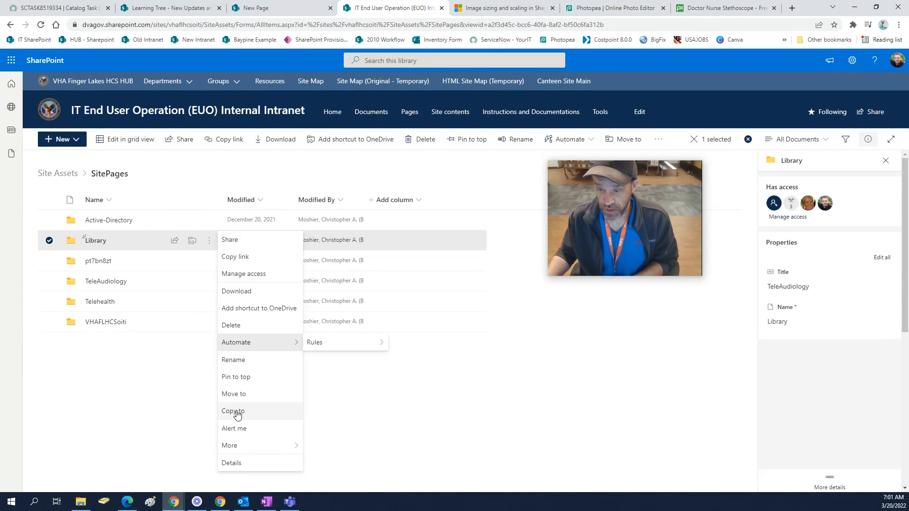
left_click(235, 326)
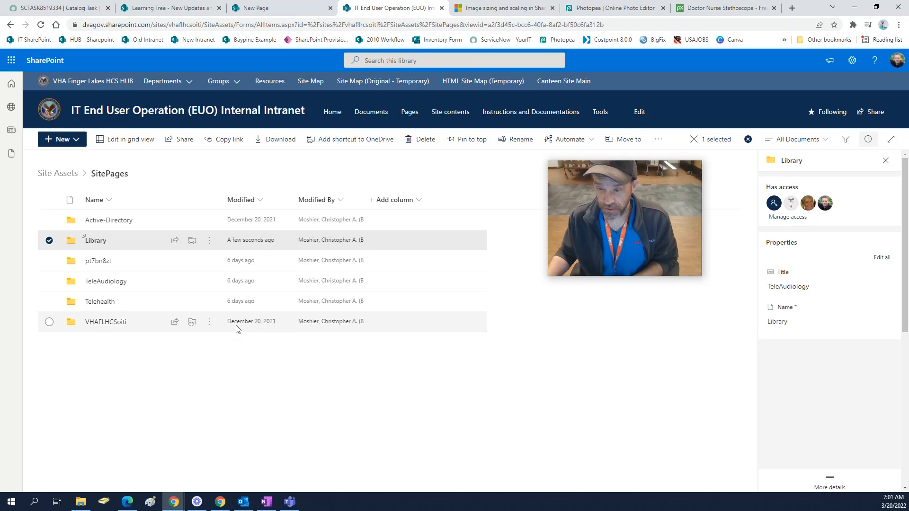
left_click(463, 302)
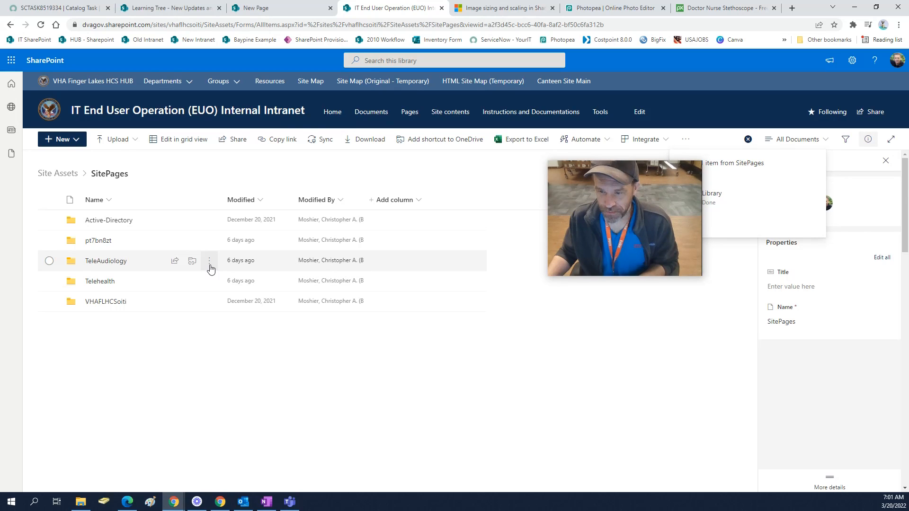
Open the TeleAudiology folder in SitePages and display its files as tiles.
left_click(106, 266)
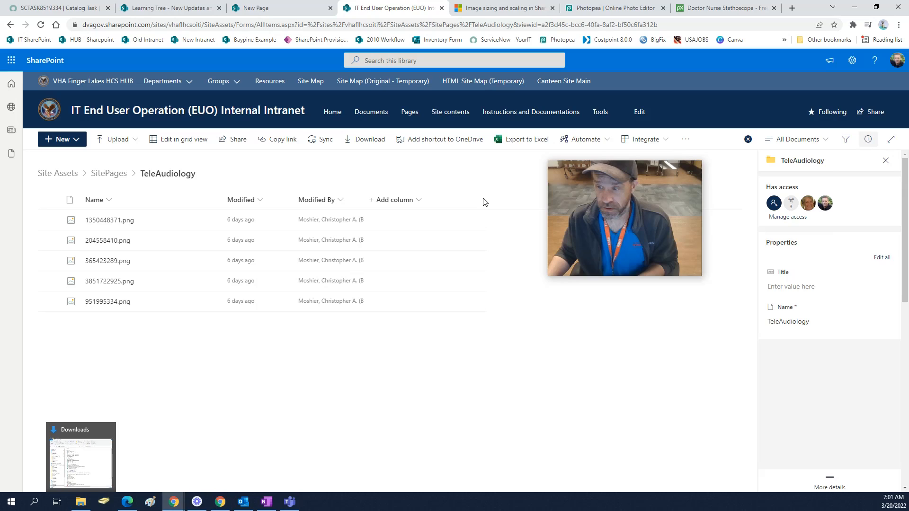
mouse_move(677, 187)
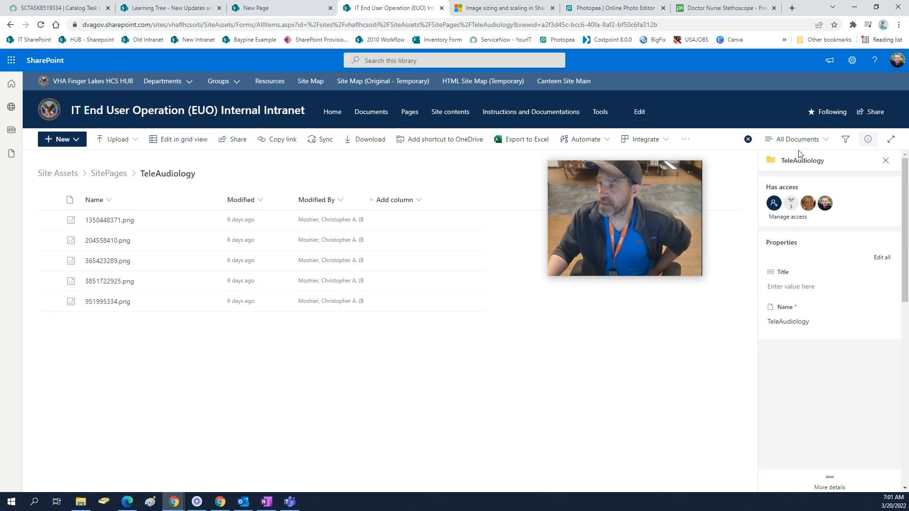
left_click(825, 145)
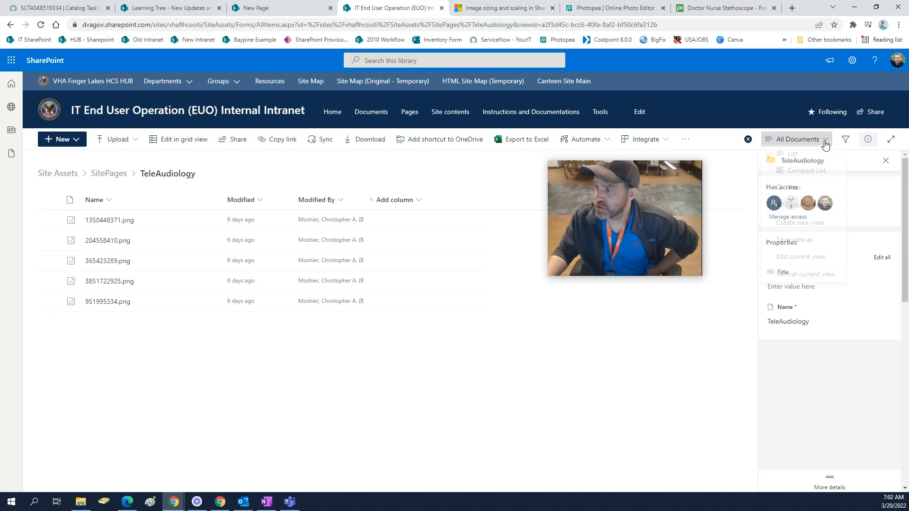
left_click(825, 142)
left_click(825, 142)
left_click(793, 188)
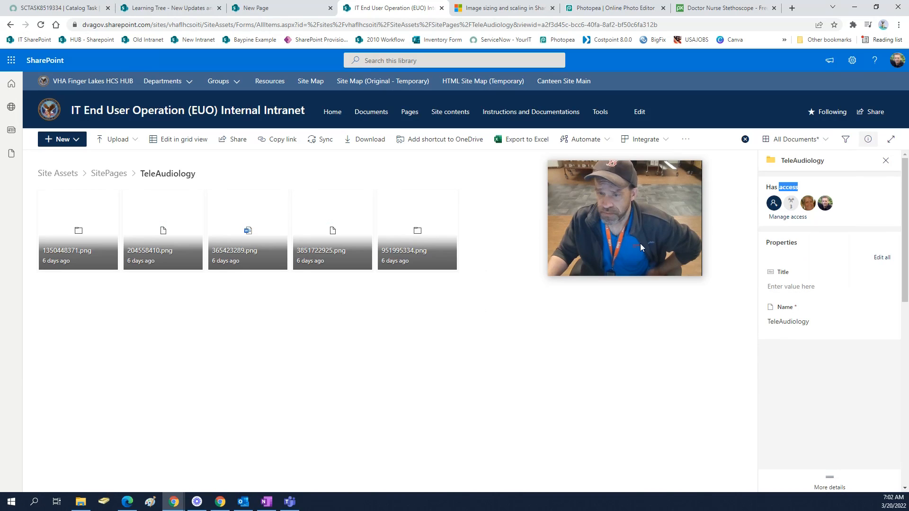
Delete all five PNG images, from 1350448371.png to 951995334.png, from the TeleAudiology folder.
mouse_move(97, 251)
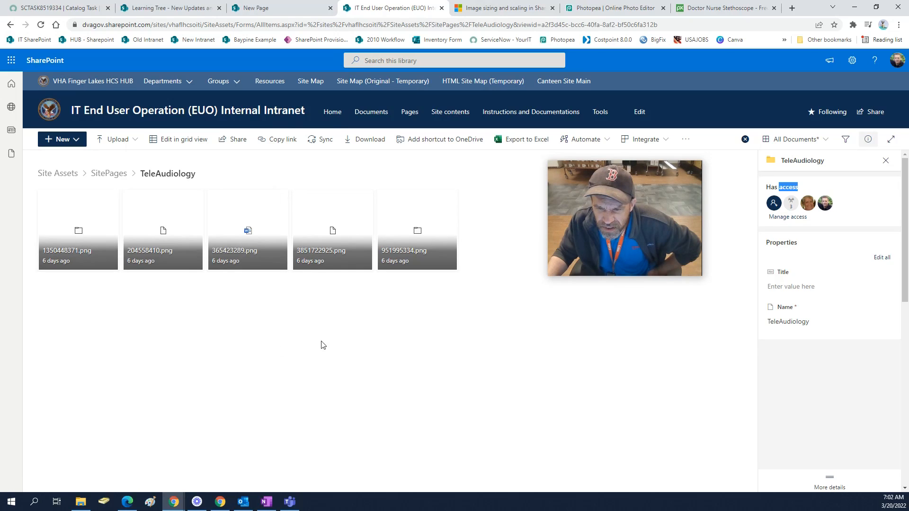
mouse_move(446, 211)
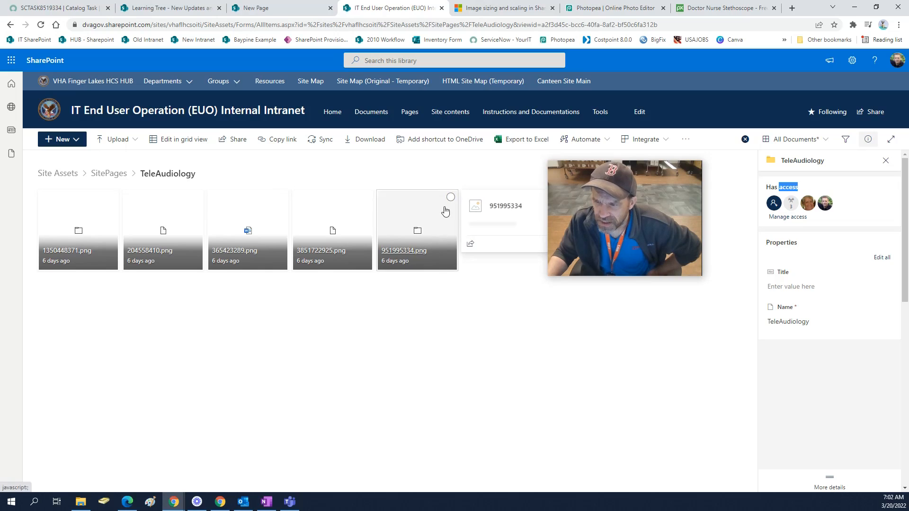
left_click(451, 197)
left_click(366, 197)
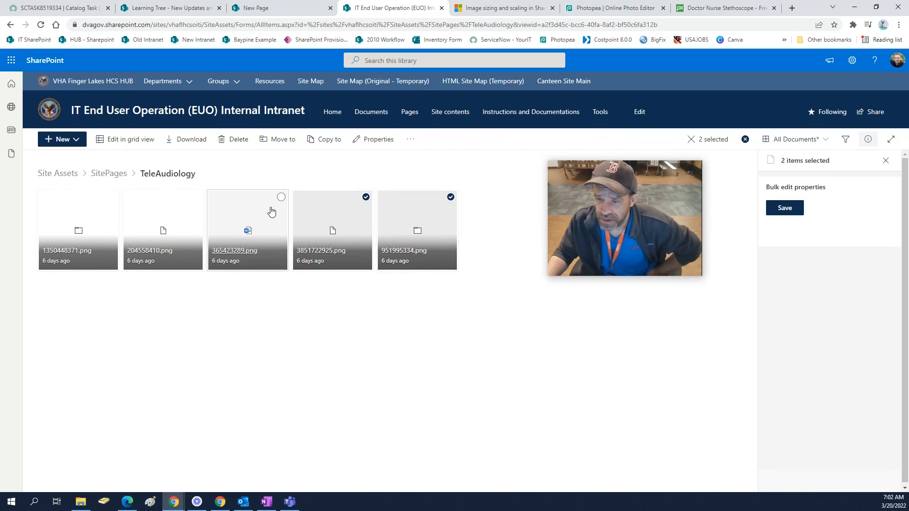
left_click(281, 197)
left_click(197, 197)
left_click(111, 197)
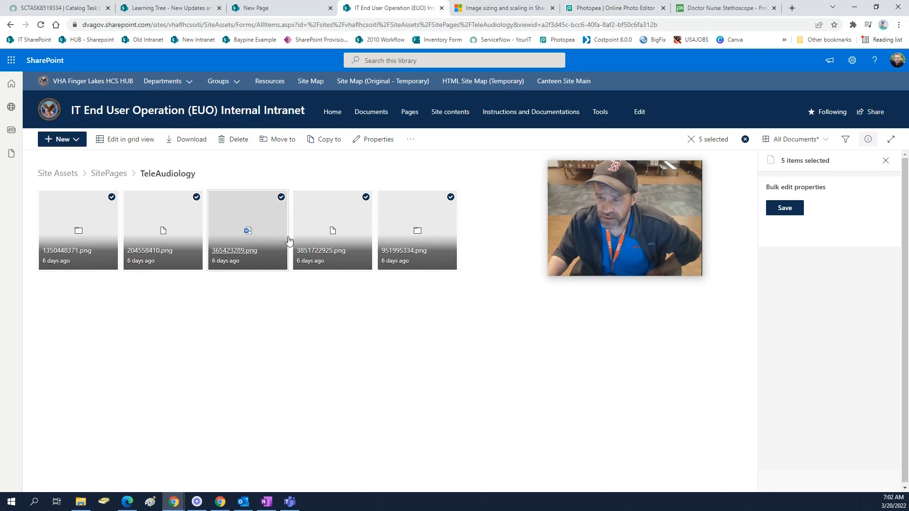
left_click(234, 142)
left_click(458, 297)
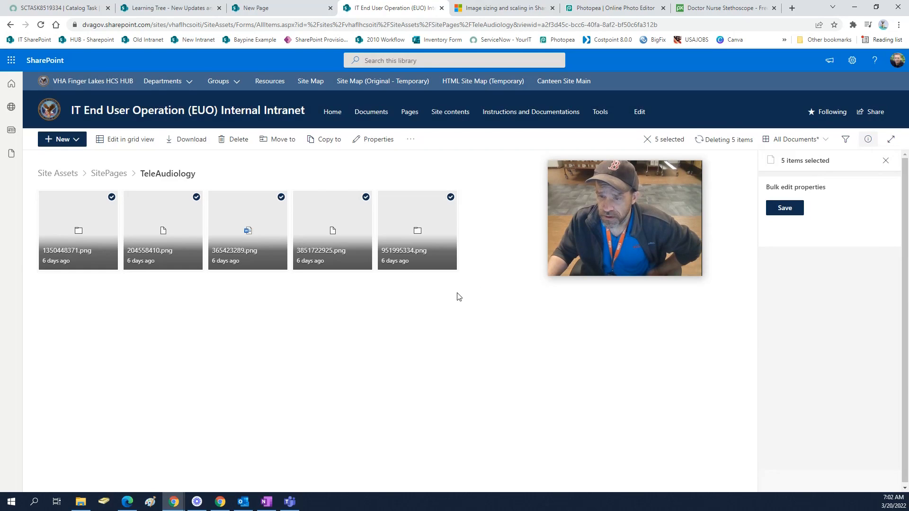
Upload telehealth-thumb.png from the local Downloads folder into the TeleAudiology folder.
left_click(82, 504)
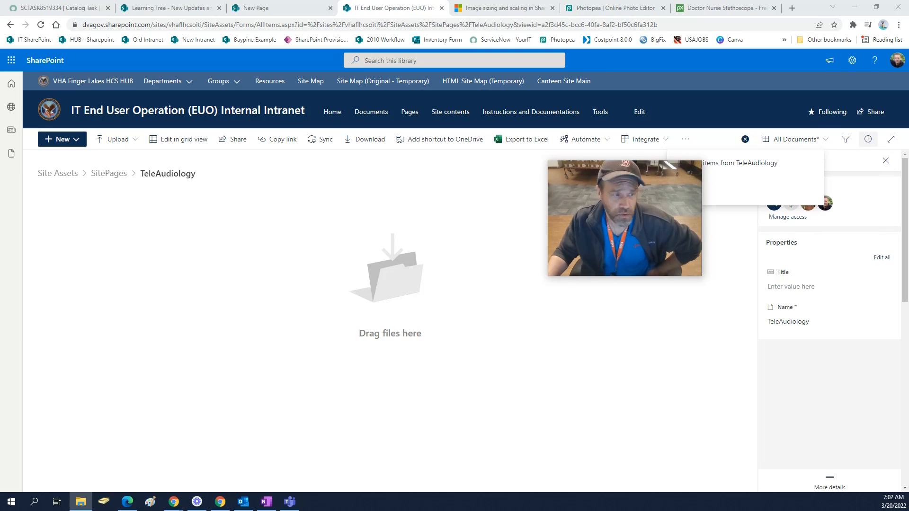
left_click_drag(1, 293, 236, 242)
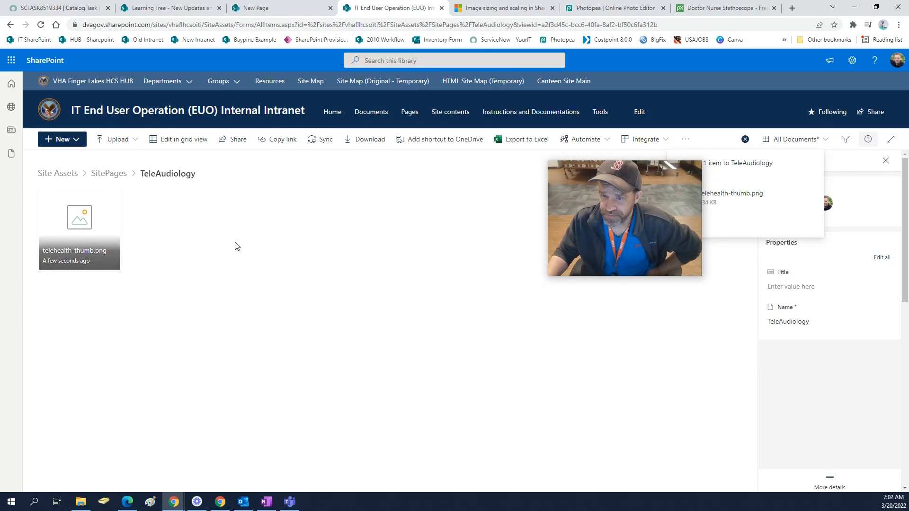
Return to the TeleAudiology draft news page and close its page details.
left_click(277, 8)
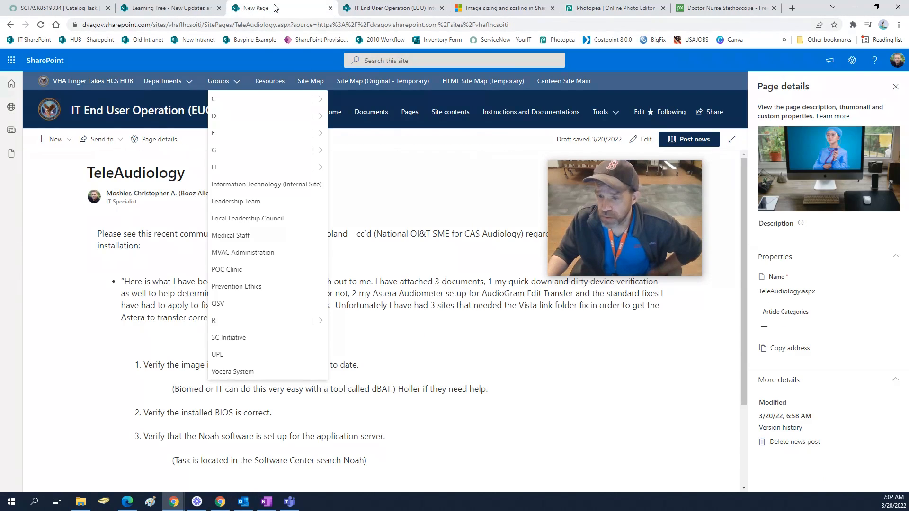
left_click(895, 86)
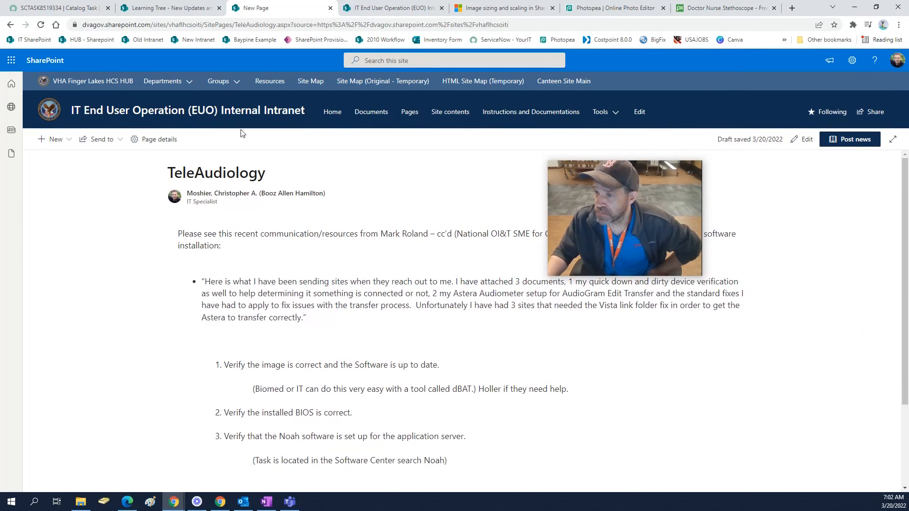
Reload the TeleAudiology draft page, put it in edit mode and show its page details.
left_click(42, 25)
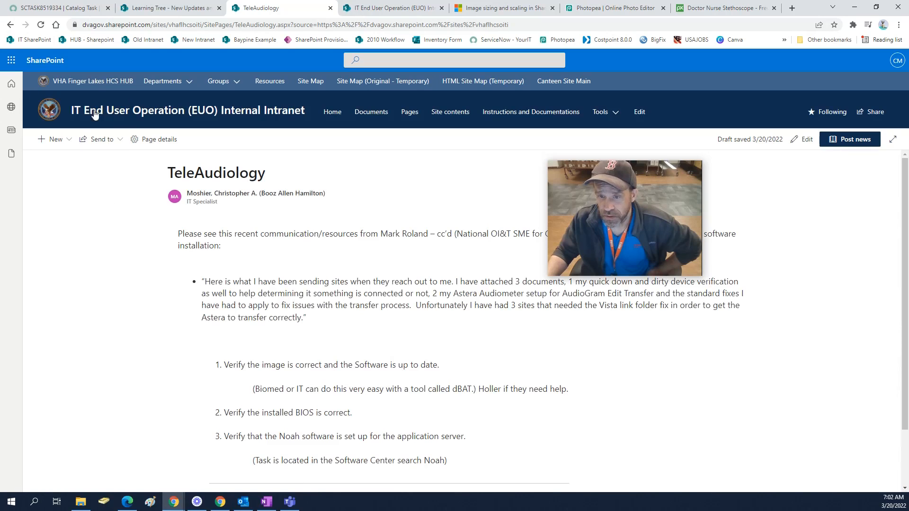
left_click(798, 140)
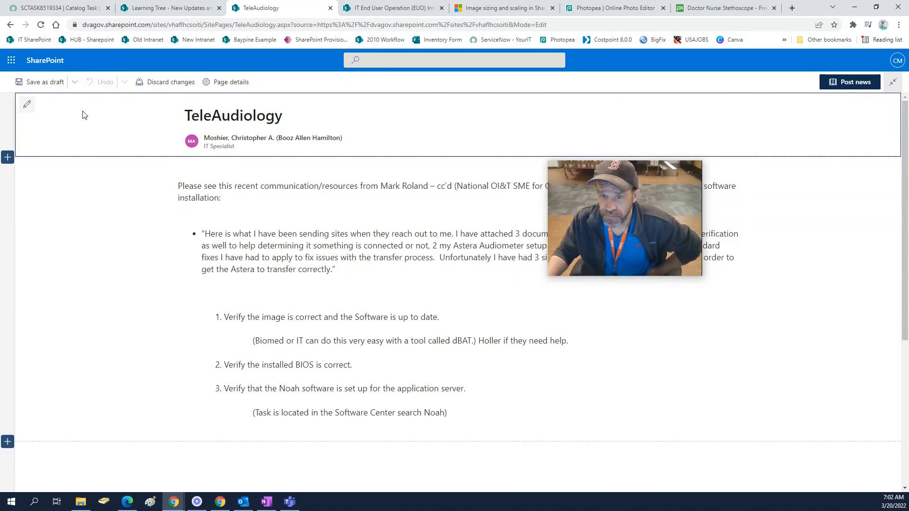
left_click(237, 84)
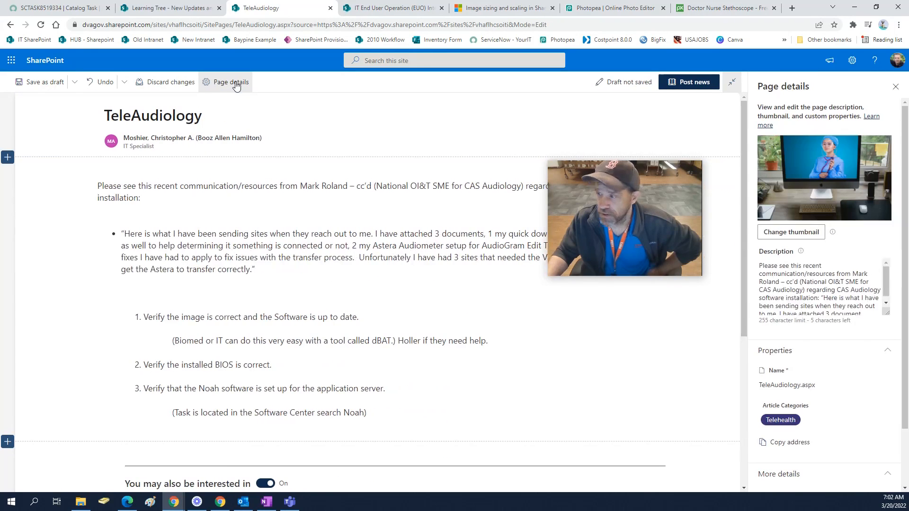
Change the page thumbnail to telehealth-thumb.png from the TeleAudiology folder under Site Assets > SitePages.
left_click(794, 232)
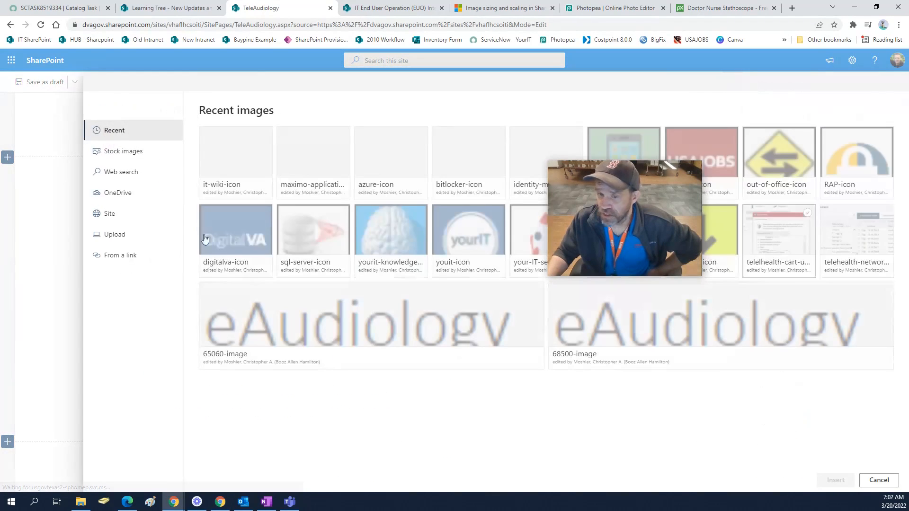
left_click(117, 217)
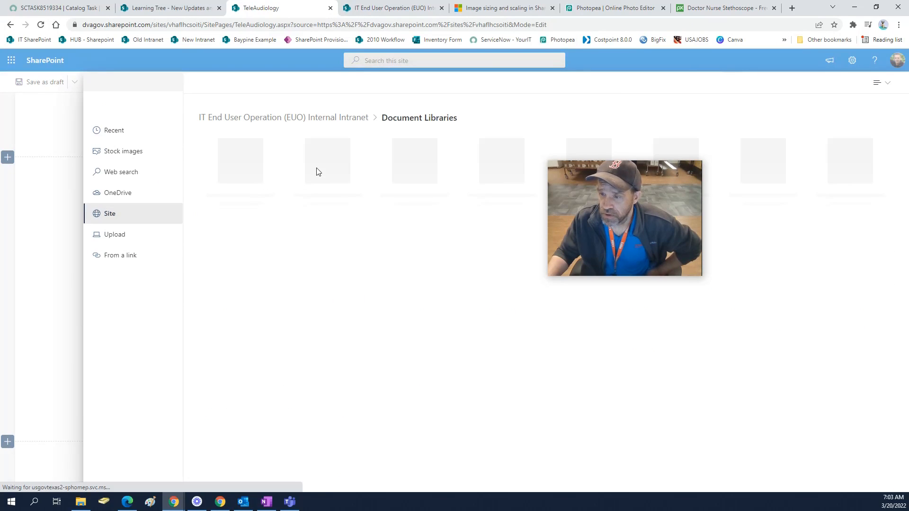
left_click(338, 171)
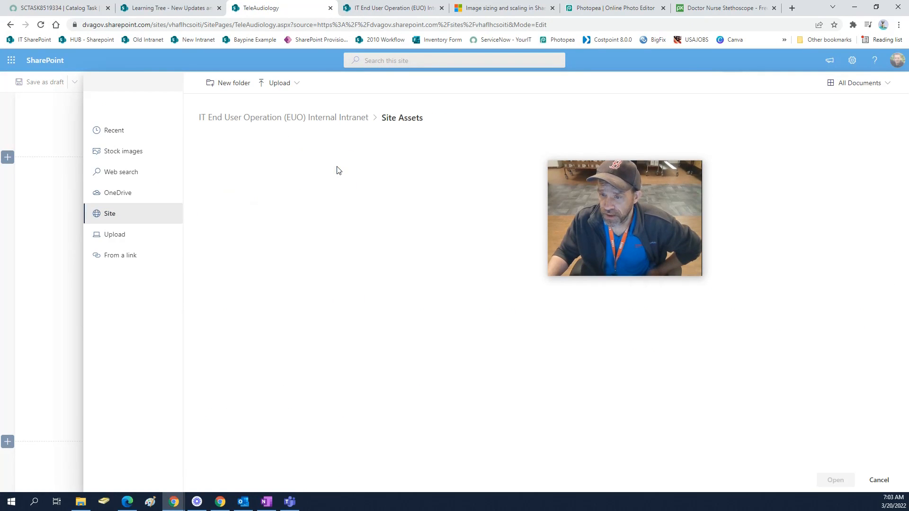
left_click(229, 175)
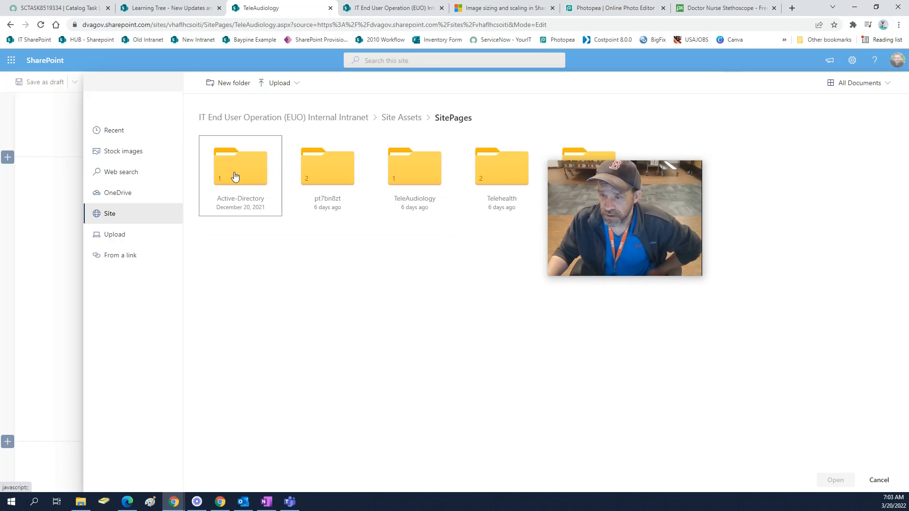
left_click_drag(629, 194, 637, 225)
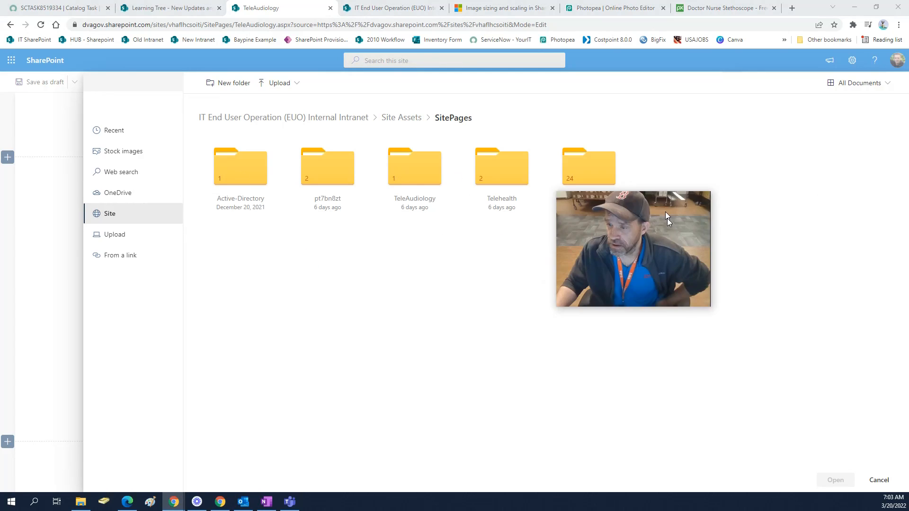
left_click(411, 175)
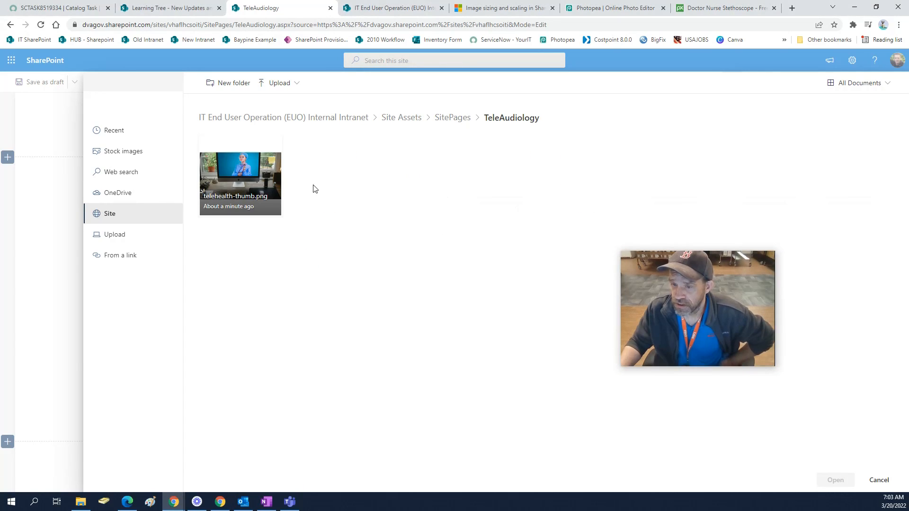
left_click(265, 182)
left_click(835, 479)
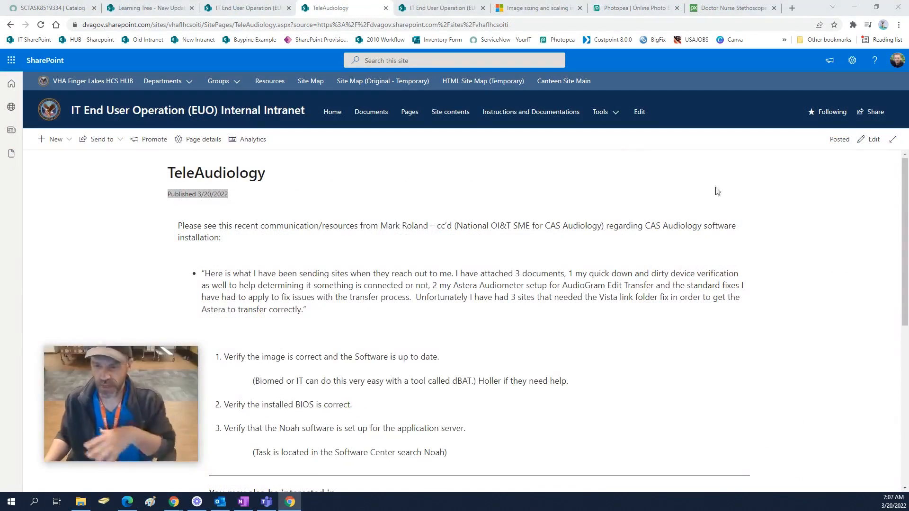
Edit the posted TeleAudiology page to turn off "You may also be interested in" and Comments, and update the news post.
scroll(645, 265, "down", 4)
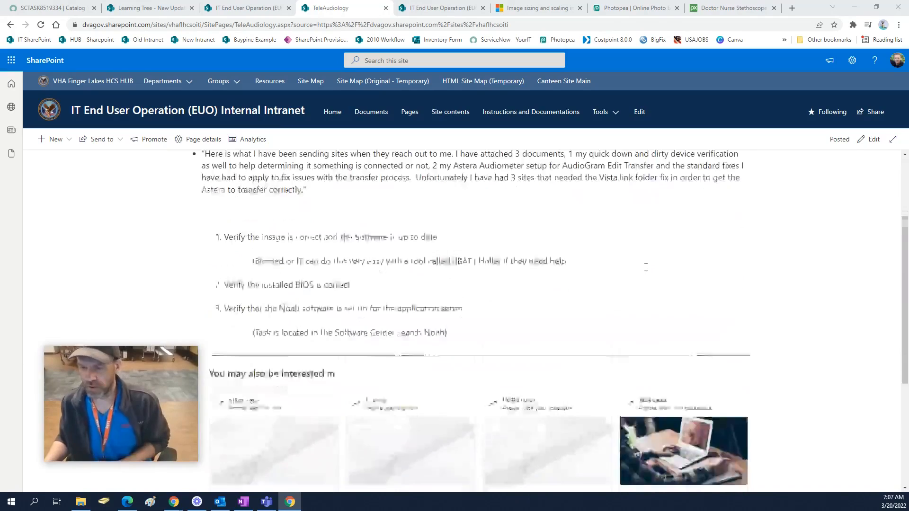
scroll(646, 267, "up", 1)
scroll(646, 267, "down", 5)
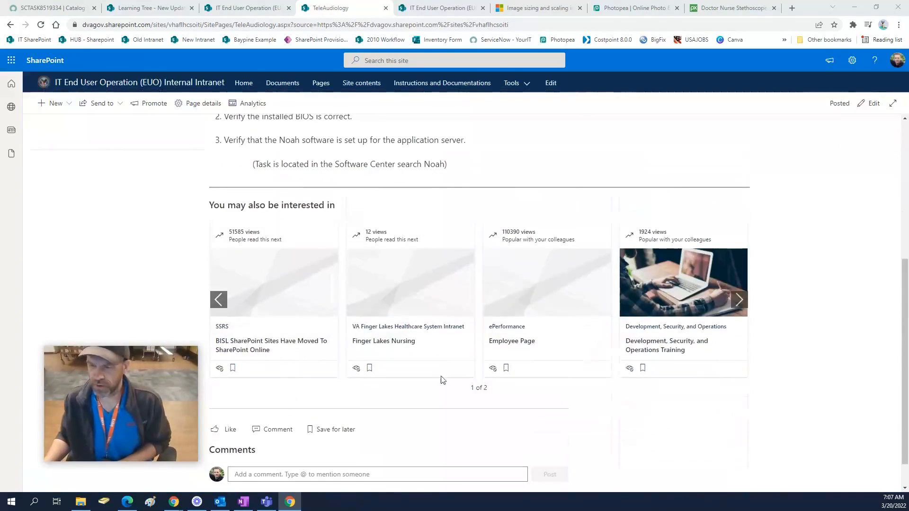
scroll(591, 178, "up", 2)
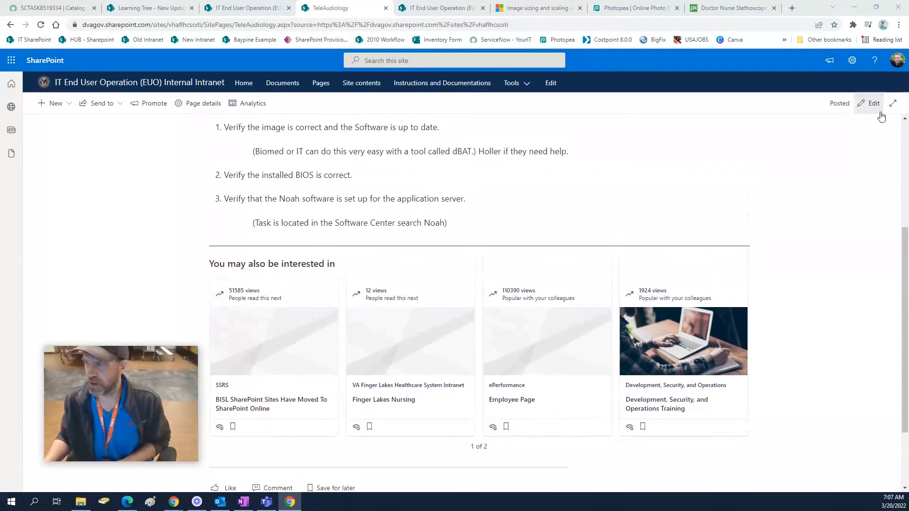
left_click(873, 103)
scroll(674, 249, "down", 6)
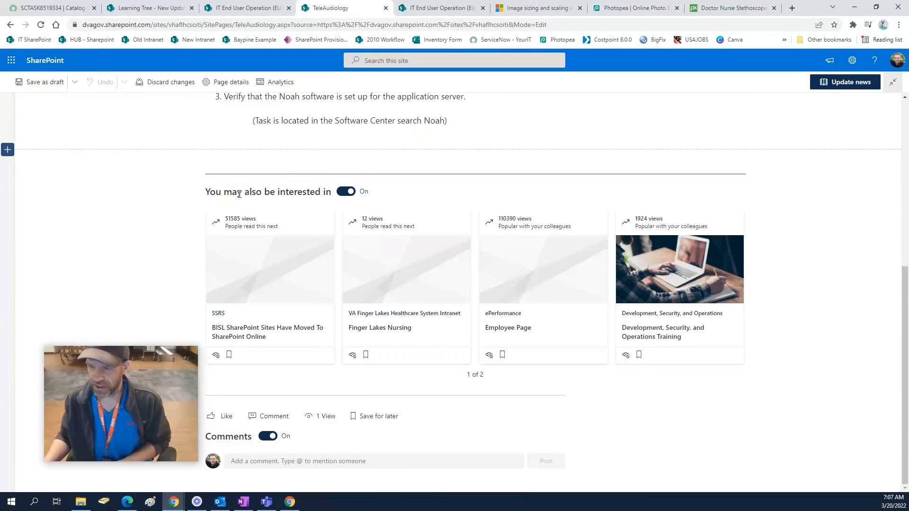
left_click(343, 195)
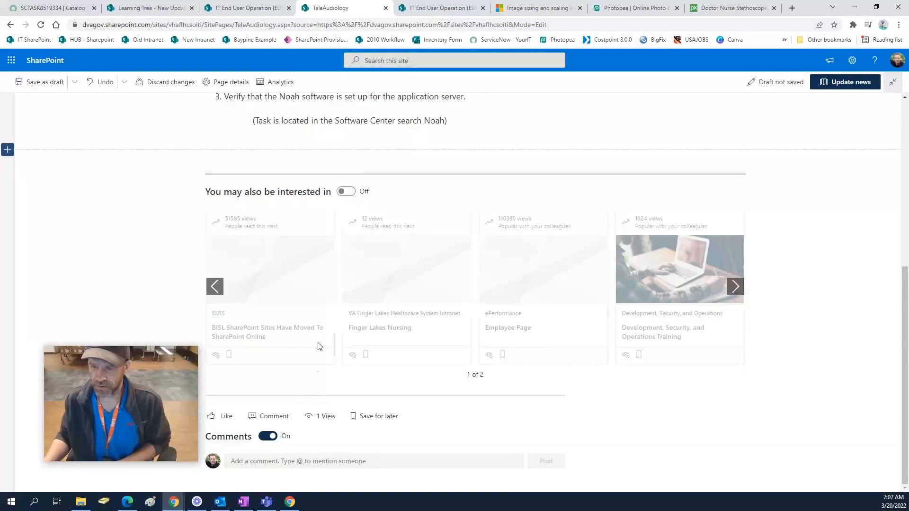
left_click(273, 439)
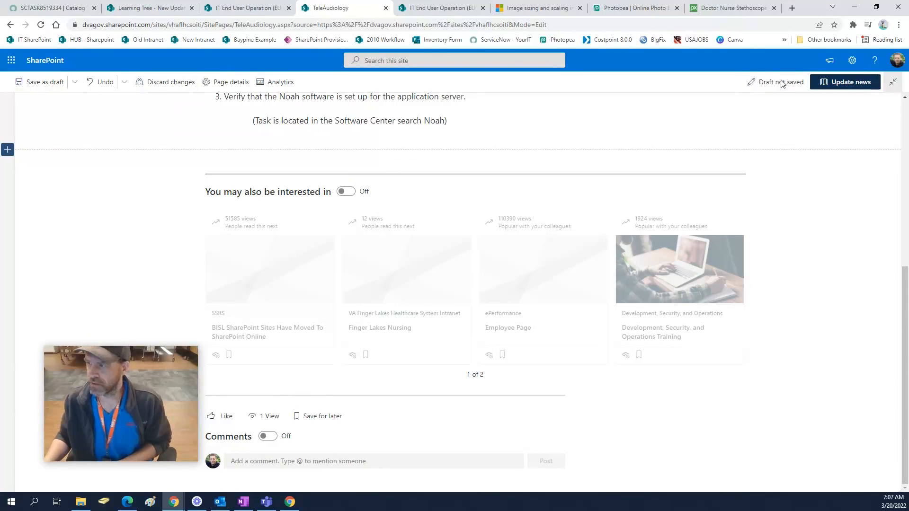
left_click(829, 84)
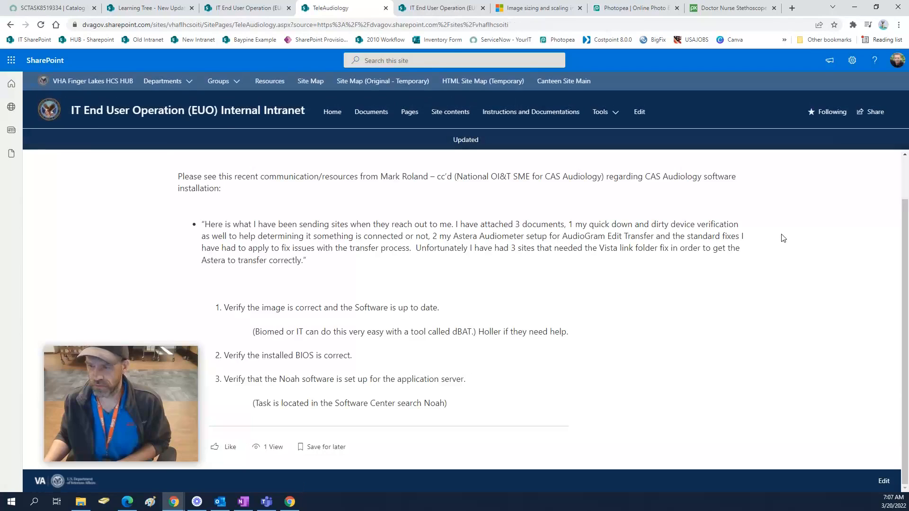
left_click_drag(149, 377, 144, 305)
scroll(469, 322, "up", 2)
left_click_drag(163, 335, 160, 350)
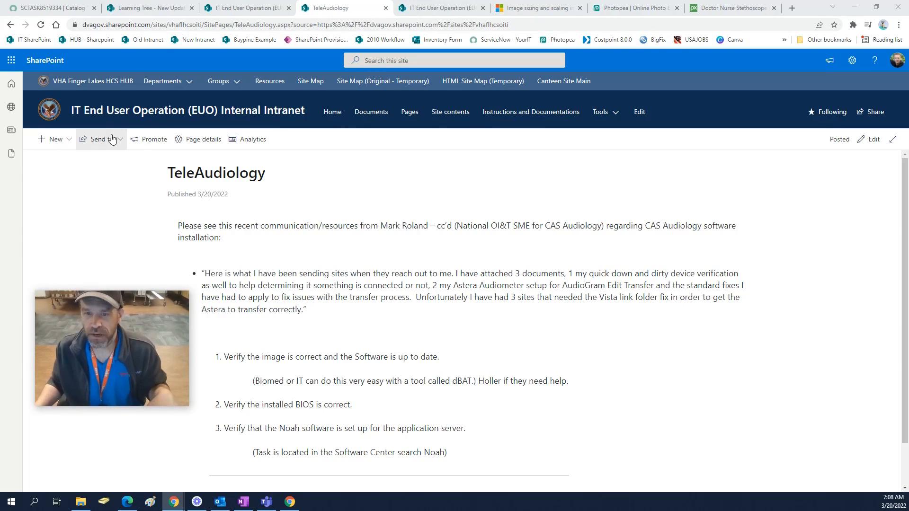
Go to the IT End User Operation site's home page and create a new page from the Blank template.
left_click(178, 110)
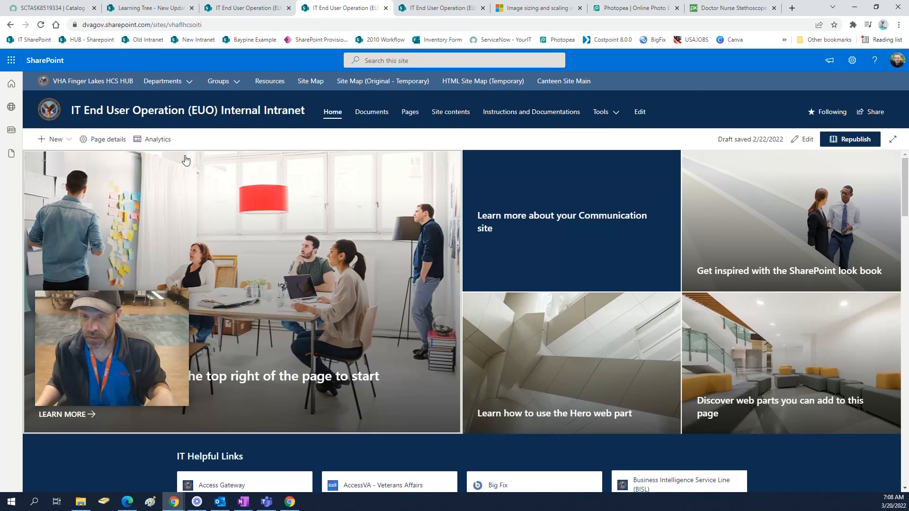
left_click(64, 140)
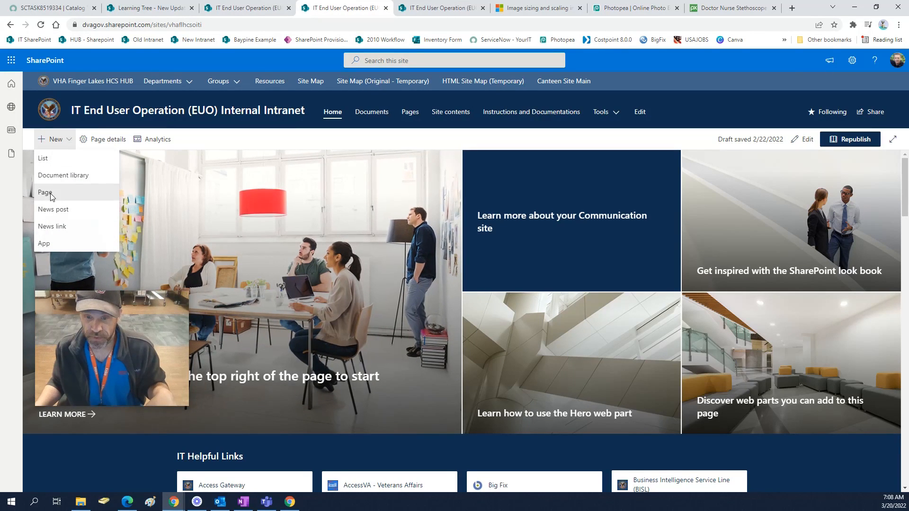
left_click(51, 198)
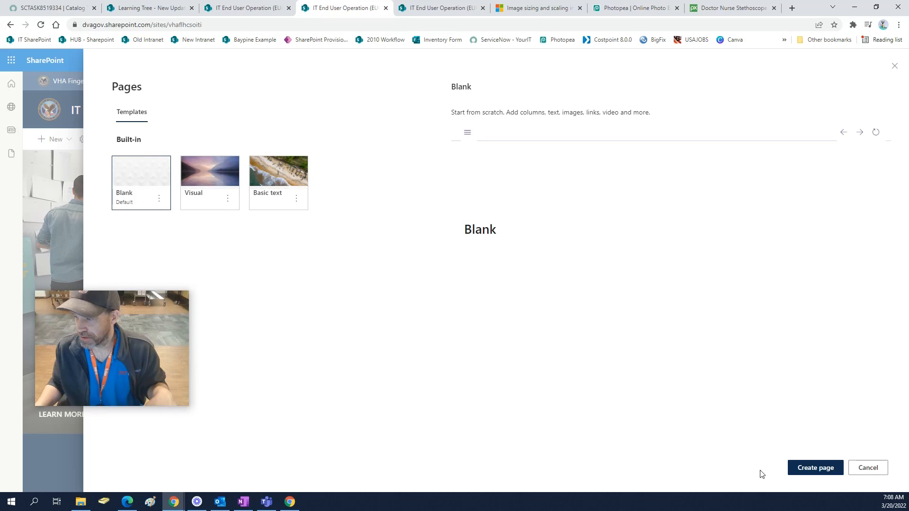
left_click_drag(760, 471, 813, 471)
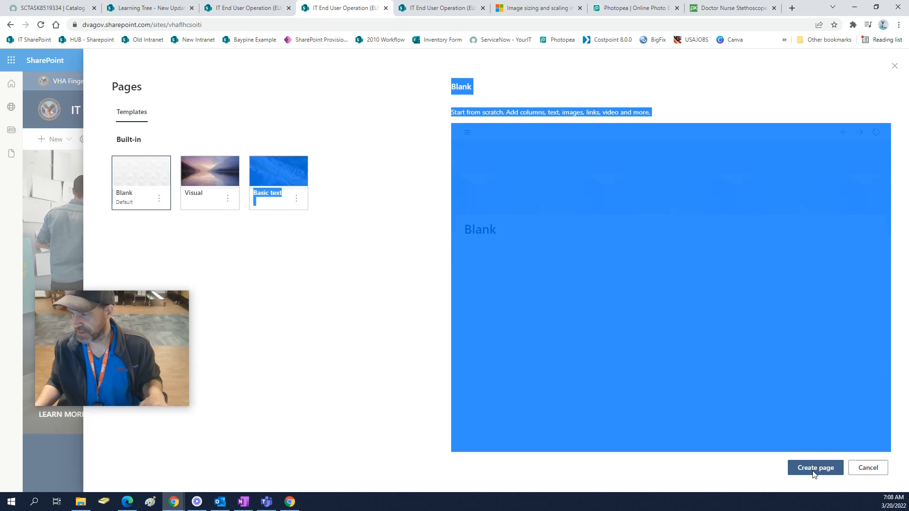
left_click(813, 471)
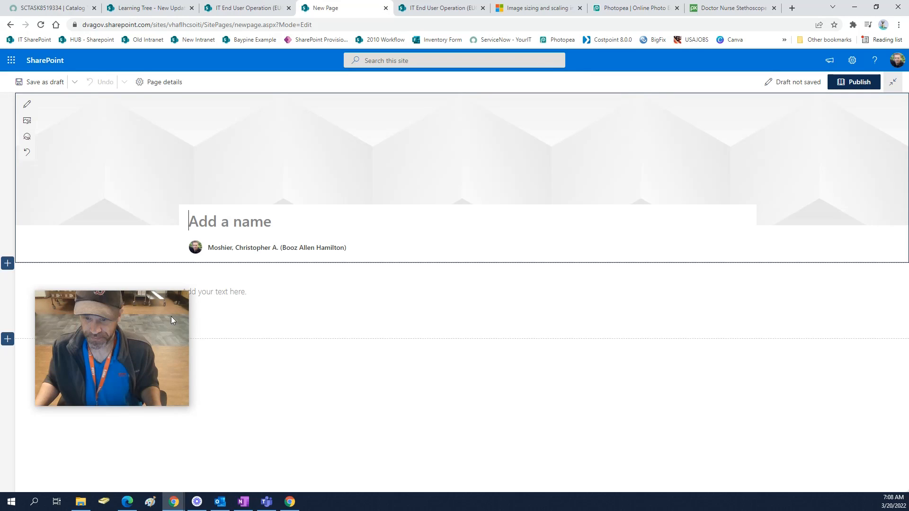
Name the new page Library and set its title area to the Plain layout.
left_click_drag(114, 291, 791, 332)
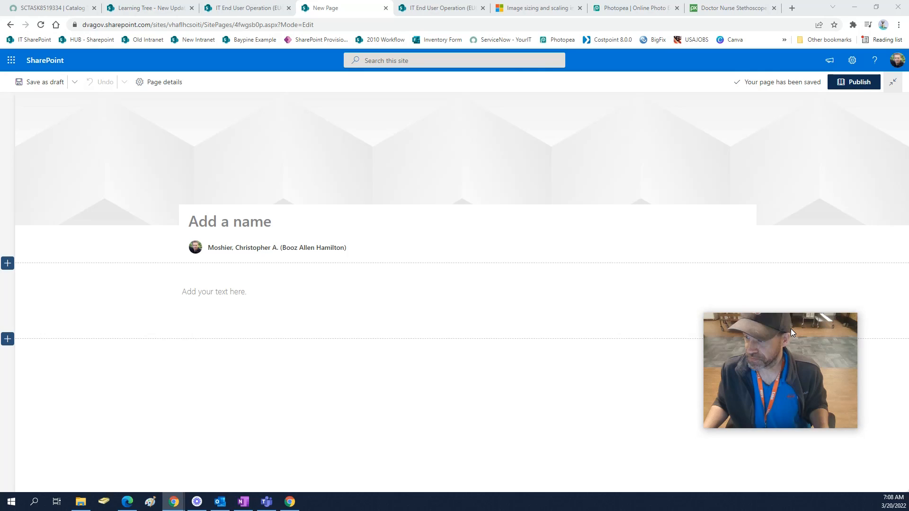
left_click(214, 219)
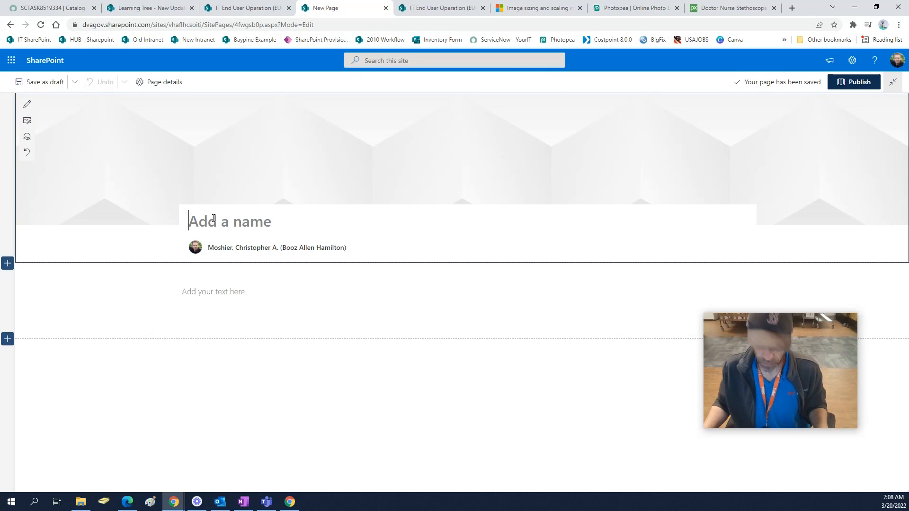
type("Libr")
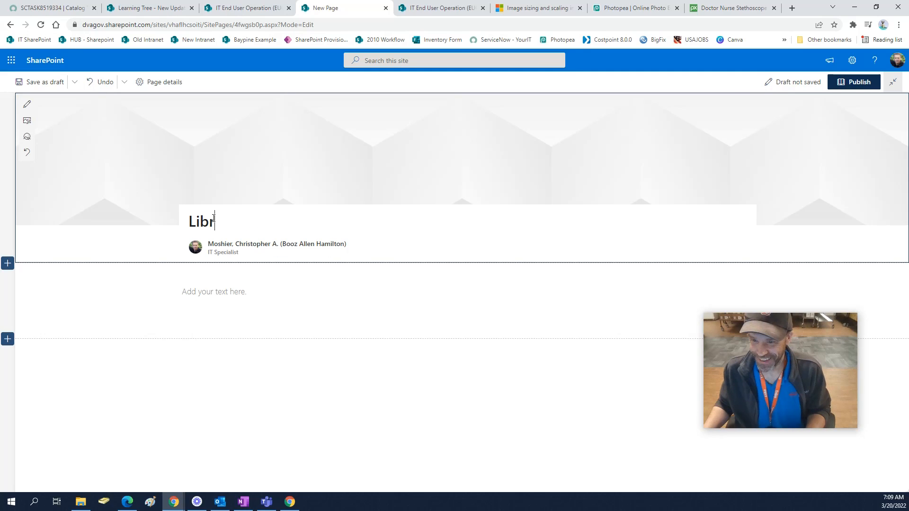
type("ary")
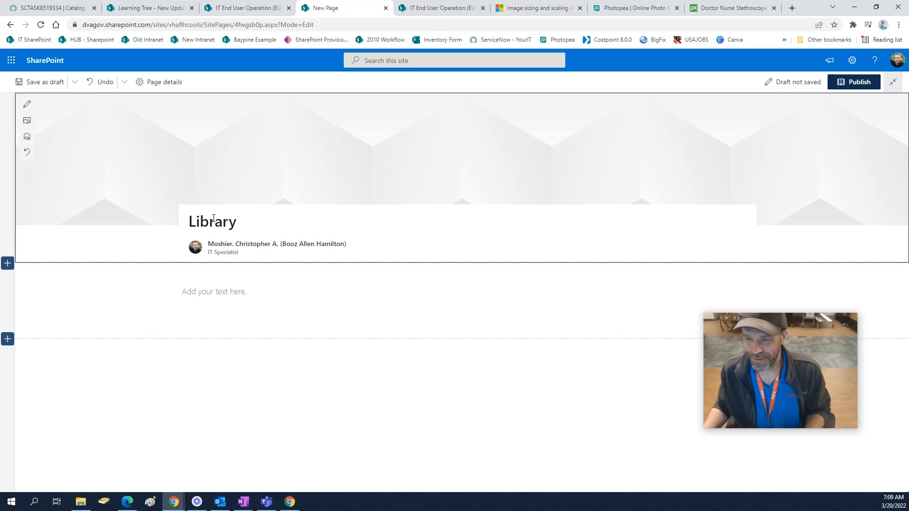
left_click(27, 105)
left_click(822, 179)
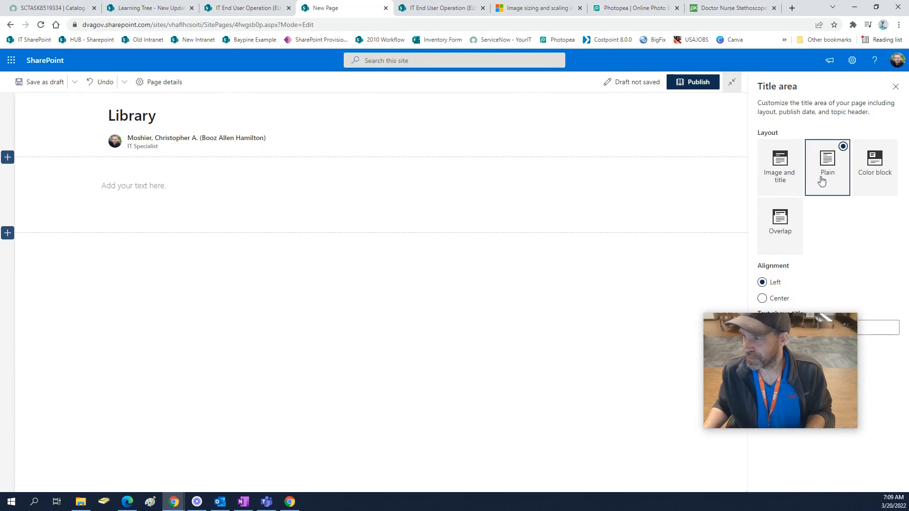
Give the text section light blue background shading and a three-column layout.
left_click(20, 181)
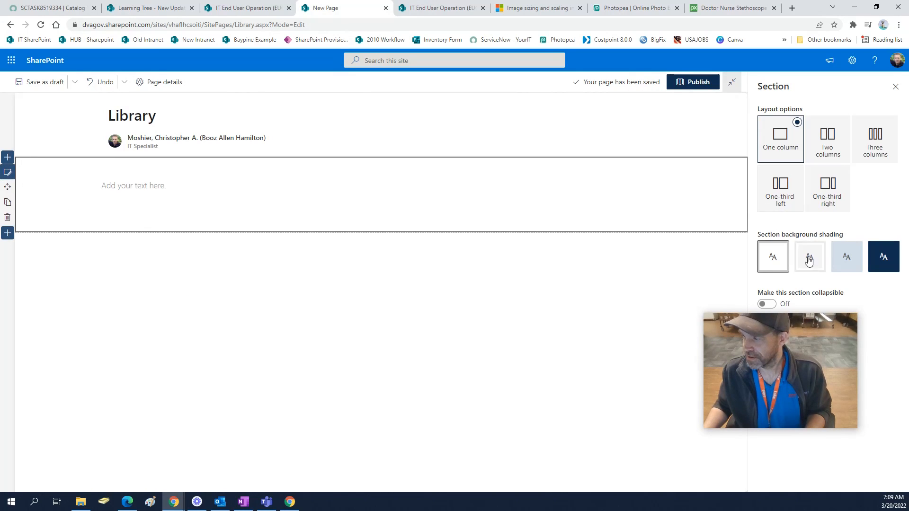
left_click(845, 257)
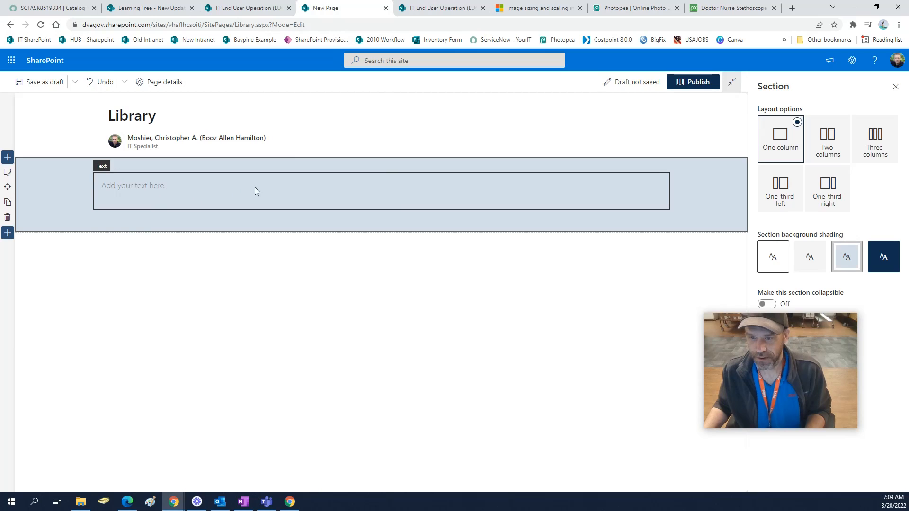
left_click(254, 190)
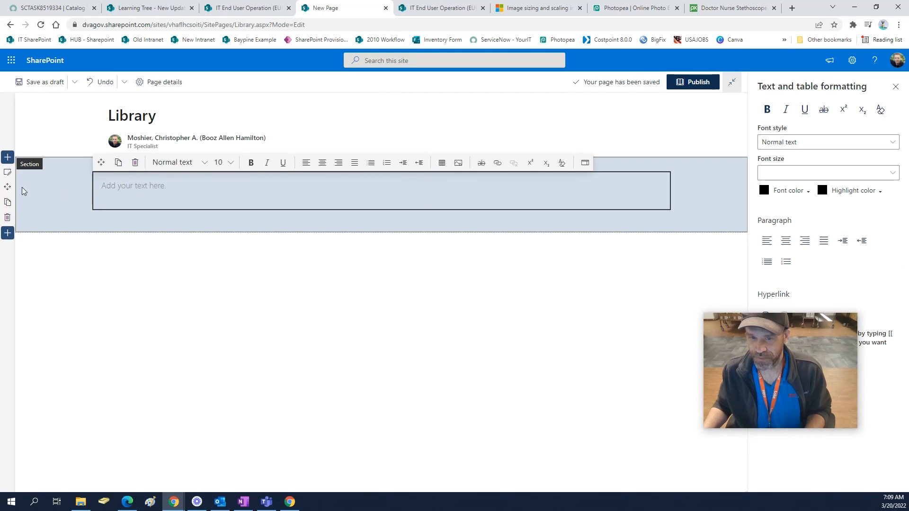
left_click(8, 173)
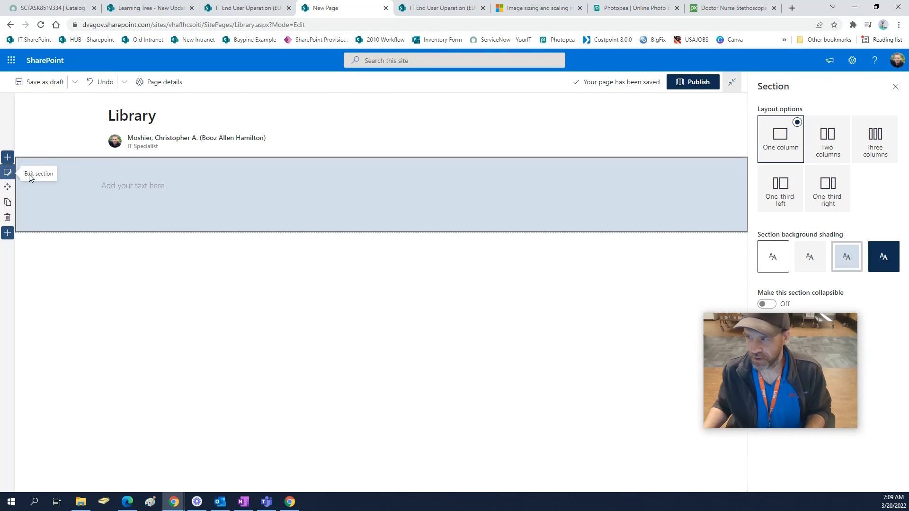
left_click(874, 151)
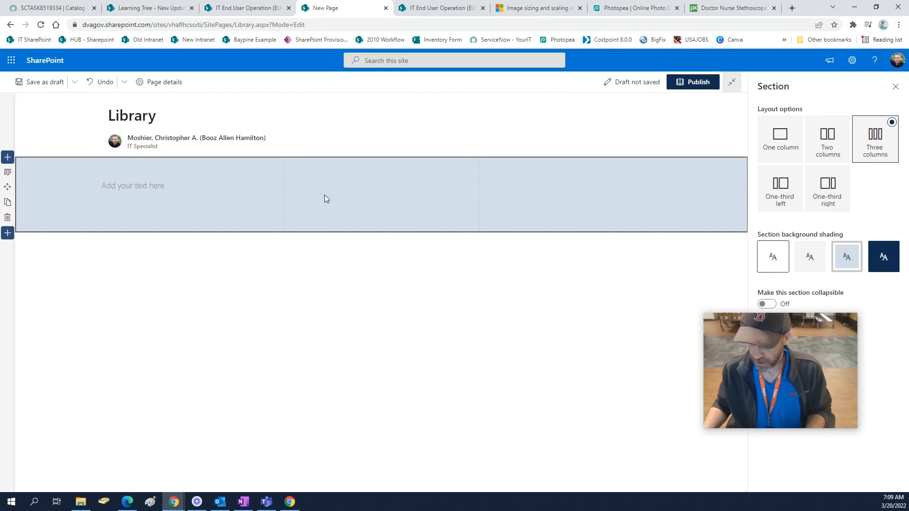
left_click(183, 180)
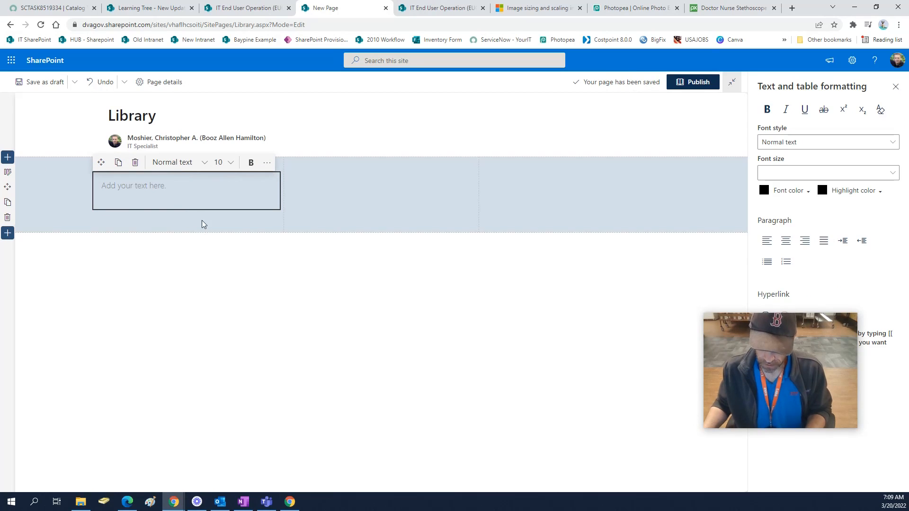
left_click(60, 175)
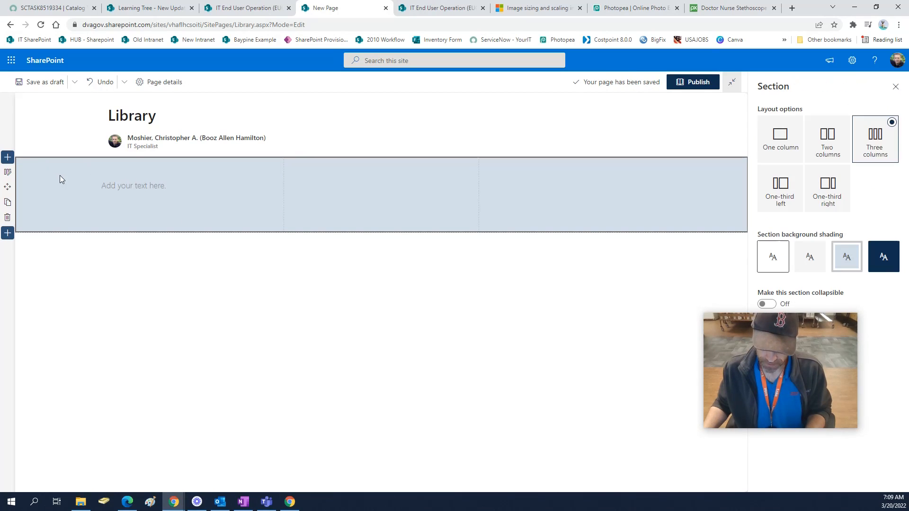
Add a News web part above the text in the first column of the shaded section.
left_click(183, 175)
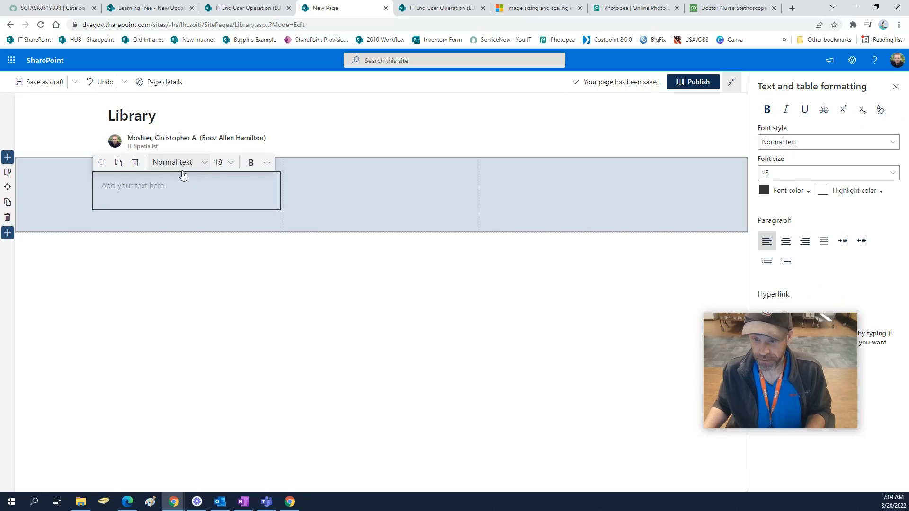
left_click(53, 179)
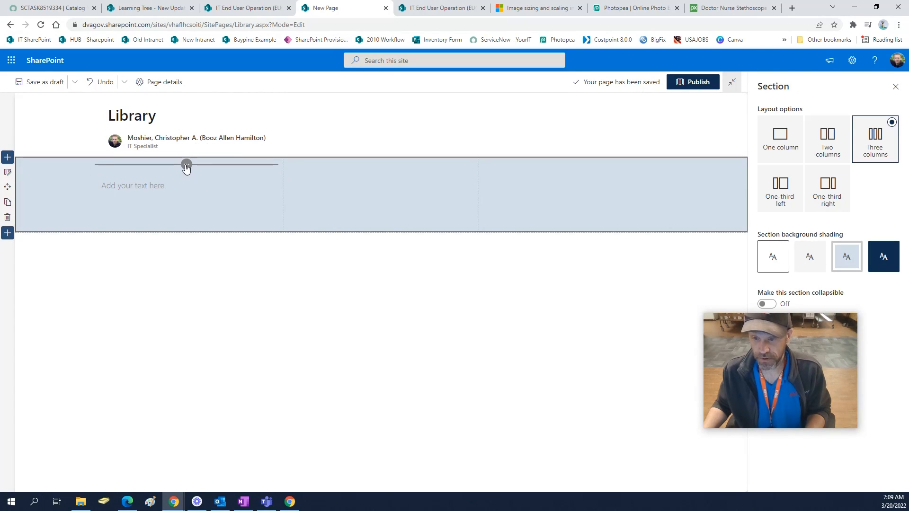
left_click(186, 165)
scroll(165, 273, "down", 1)
scroll(164, 274, "down", 2)
scroll(166, 270, "up", 2)
scroll(168, 260, "down", 1)
scroll(215, 263, "down", 2)
scroll(215, 263, "down", 1)
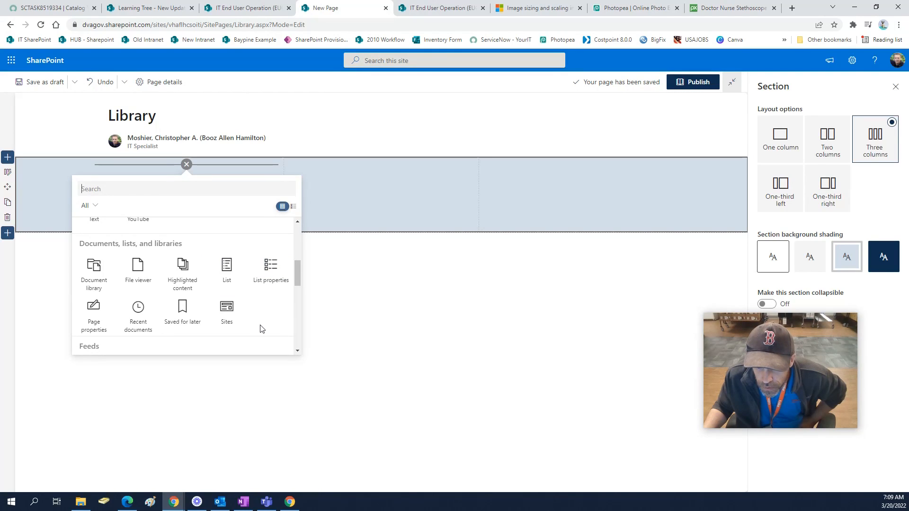
scroll(260, 326, "down", 3)
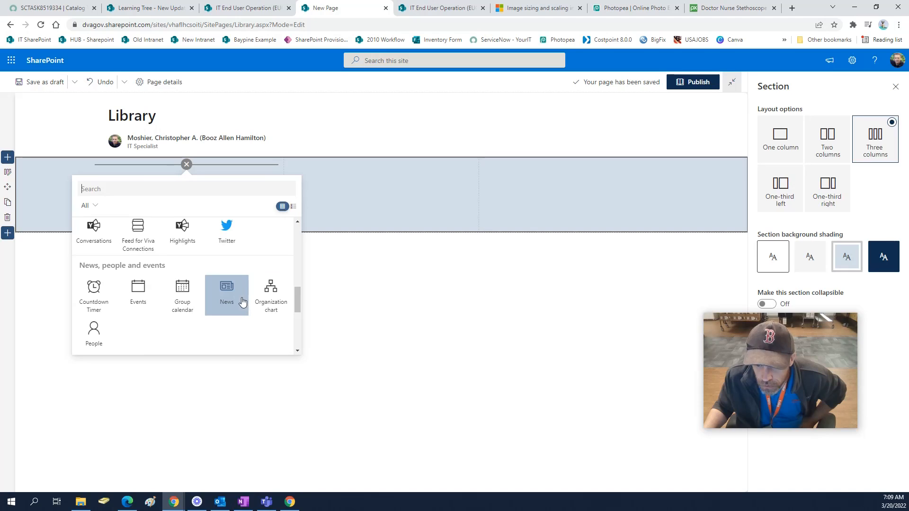
left_click(235, 297)
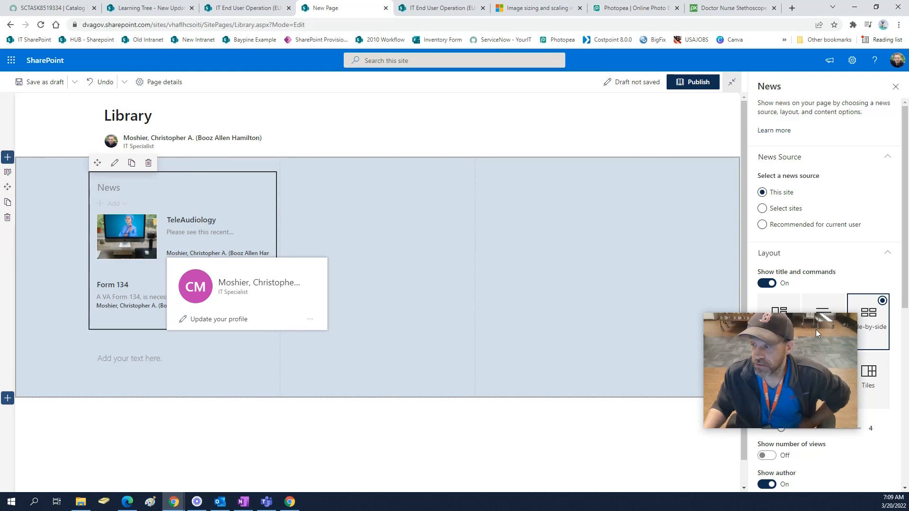
Set the News web part to the List layout and turn off Show author.
left_click_drag(812, 327, 229, 344)
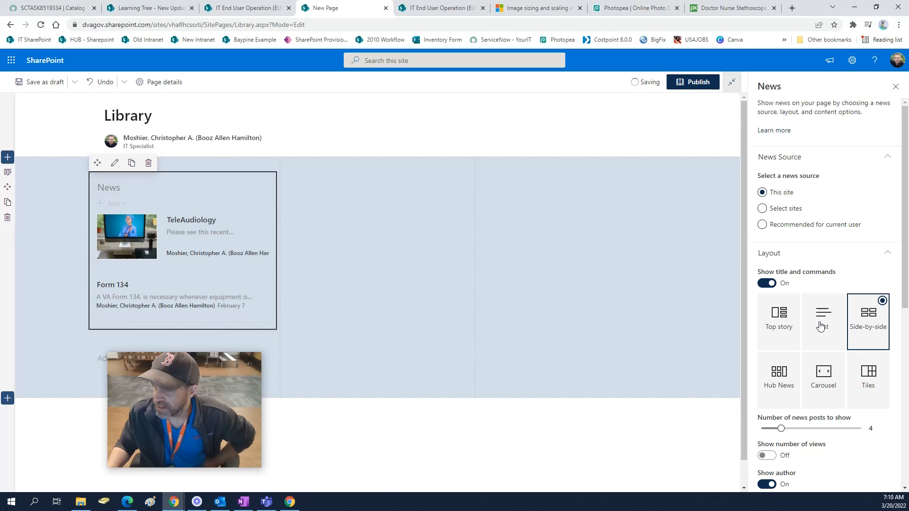
left_click(821, 322)
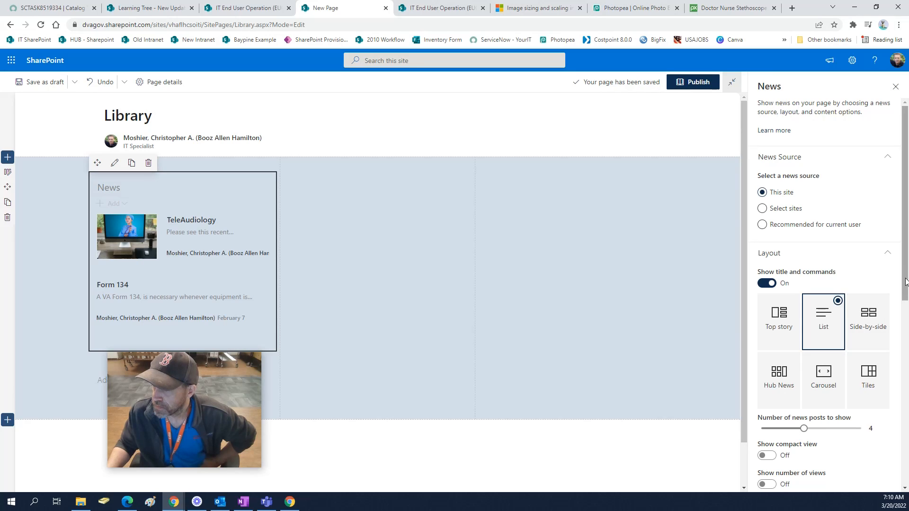
left_click_drag(906, 281, 905, 288)
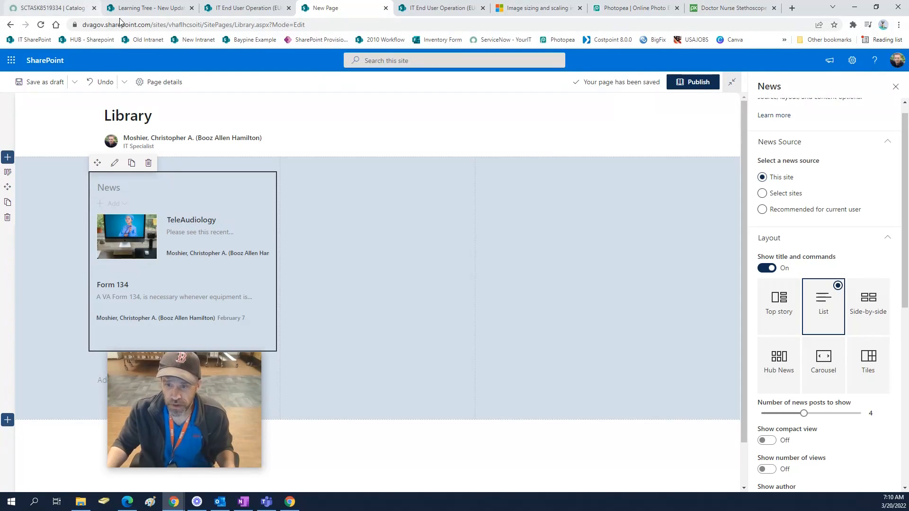
left_click_drag(84, 24, 172, 25)
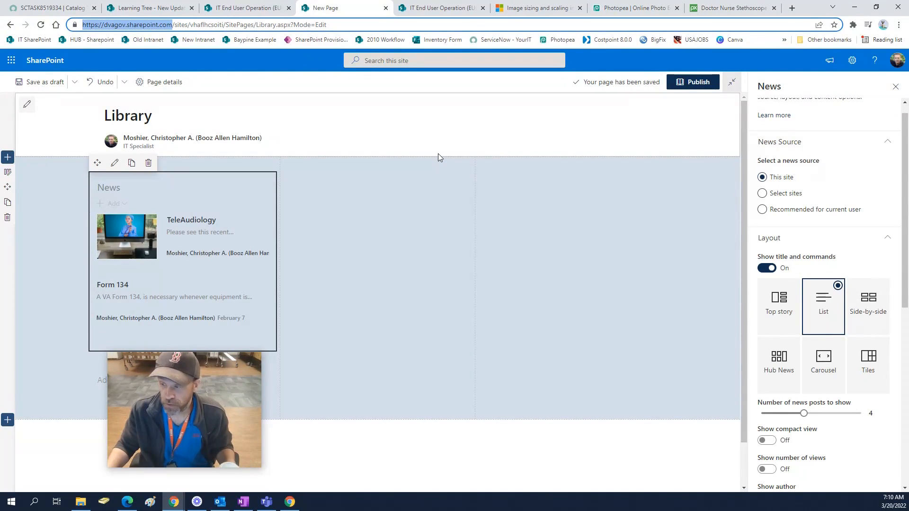
scroll(812, 321, "down", 1)
scroll(812, 320, "down", 1)
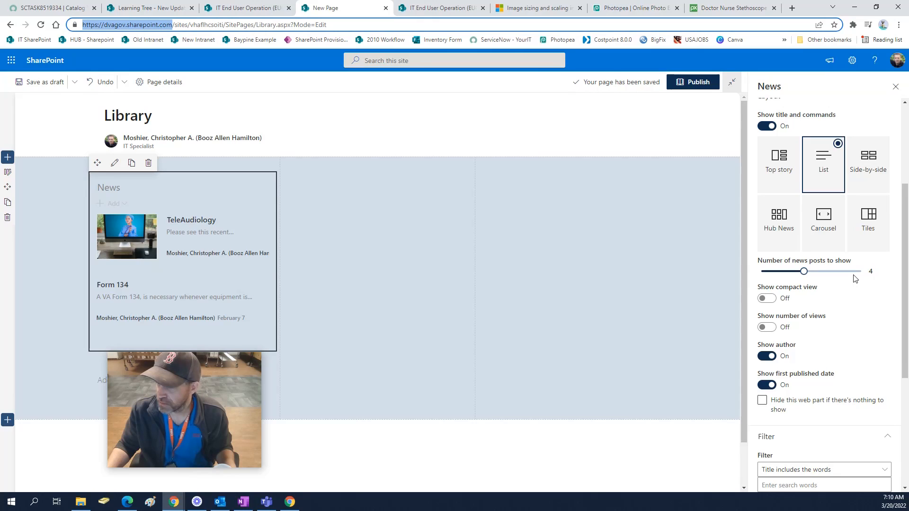
scroll(855, 279, "down", 1)
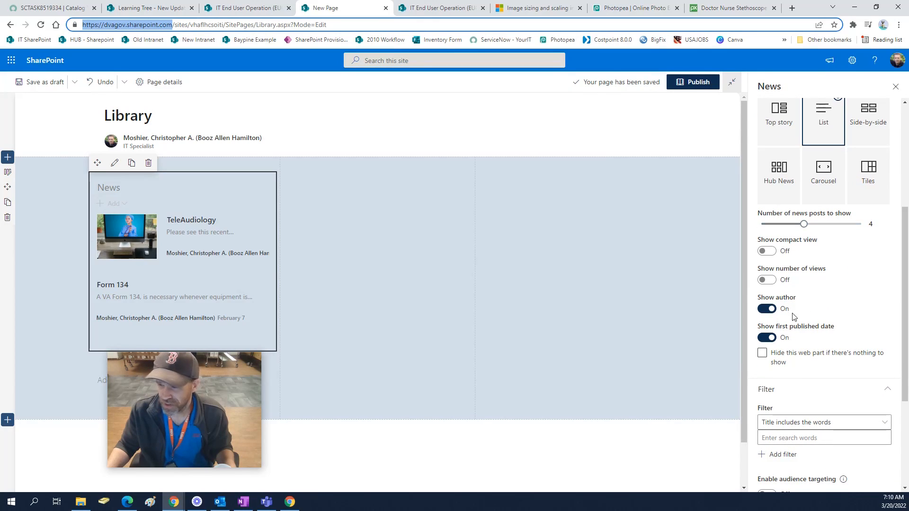
left_click(768, 309)
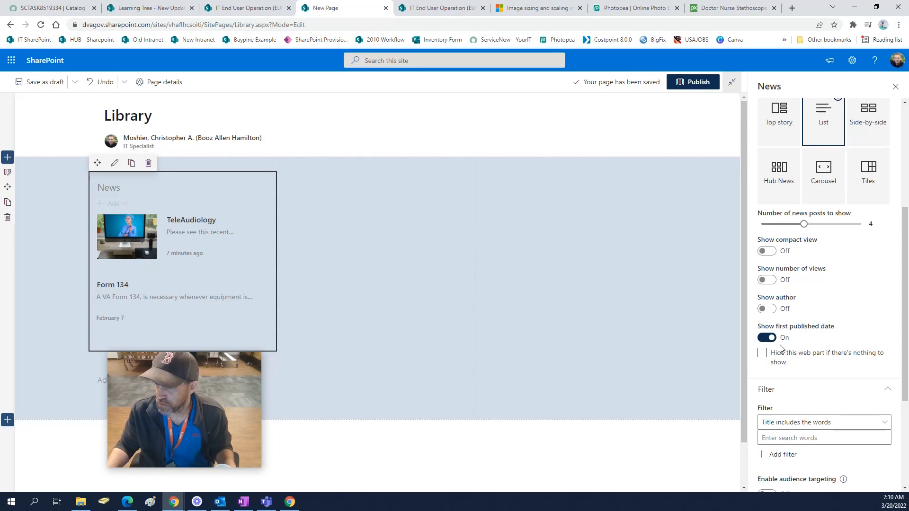
Try the News filter types Title includes the words, Recently added, Recently changed, Created by and Modified by.
scroll(784, 345, "down", 3)
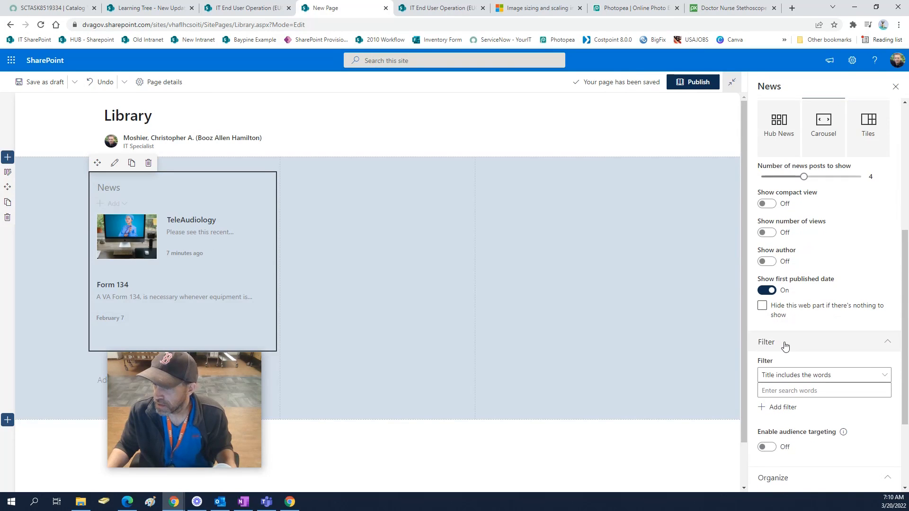
left_click(795, 282)
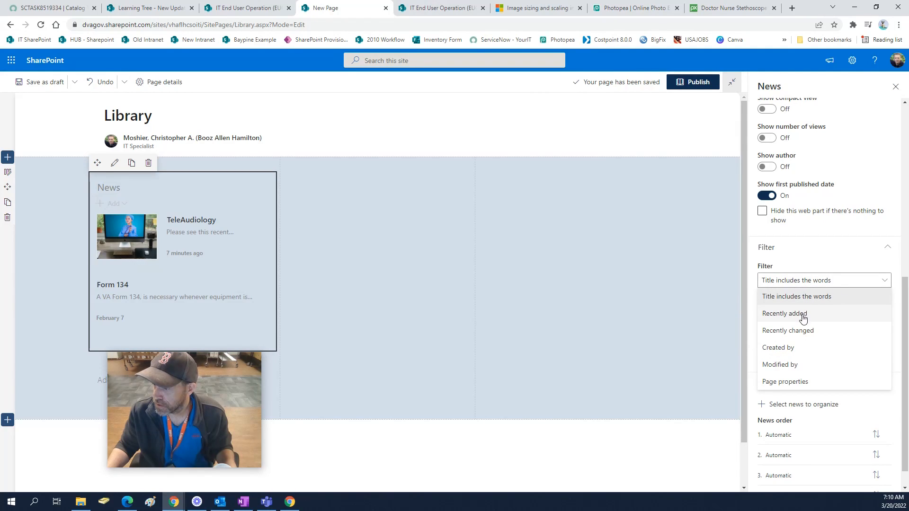
left_click(823, 296)
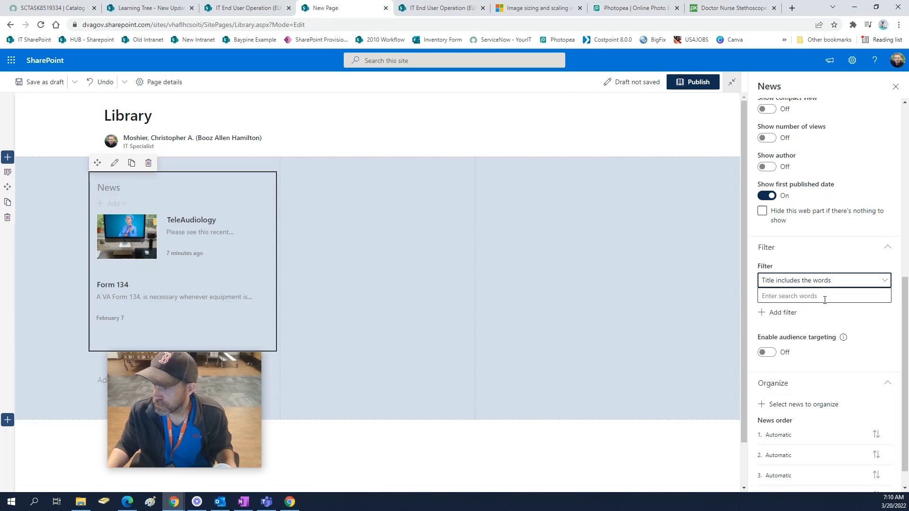
left_click(830, 284)
left_click(814, 316)
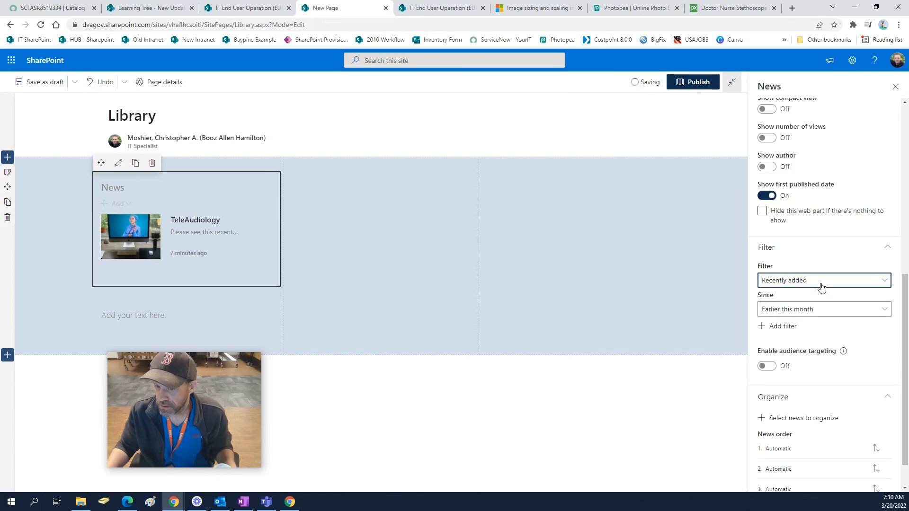
left_click(822, 284)
left_click(808, 329)
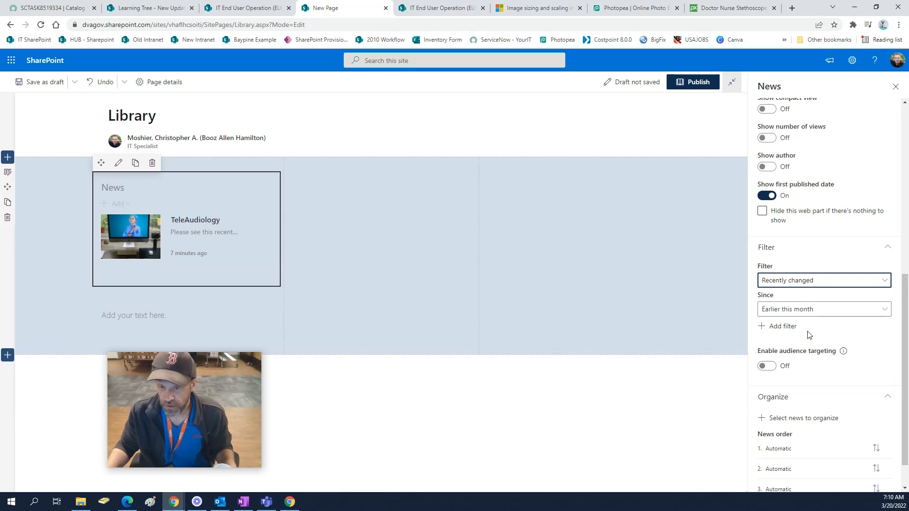
left_click(806, 284)
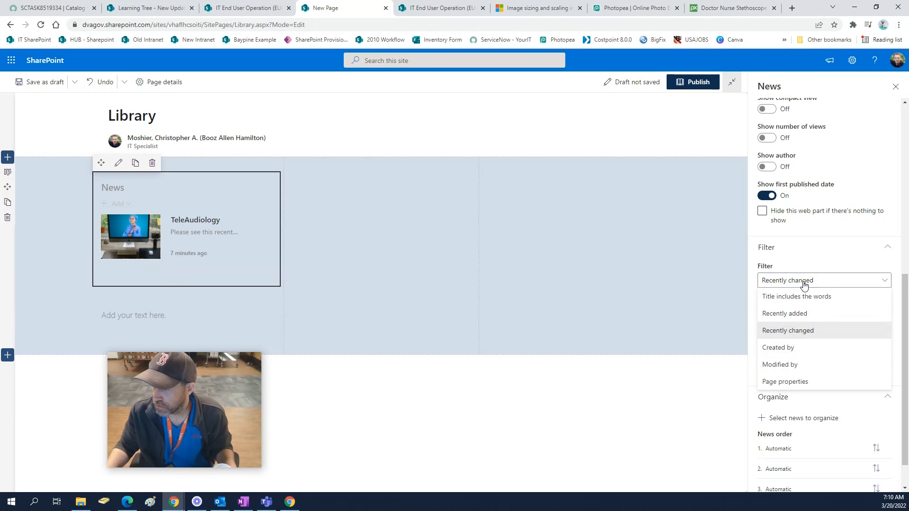
left_click(795, 350)
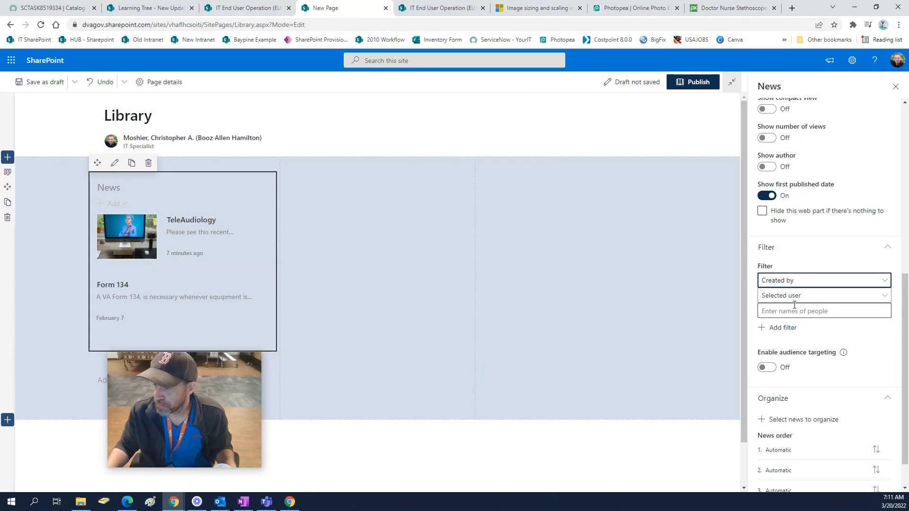
left_click(796, 283)
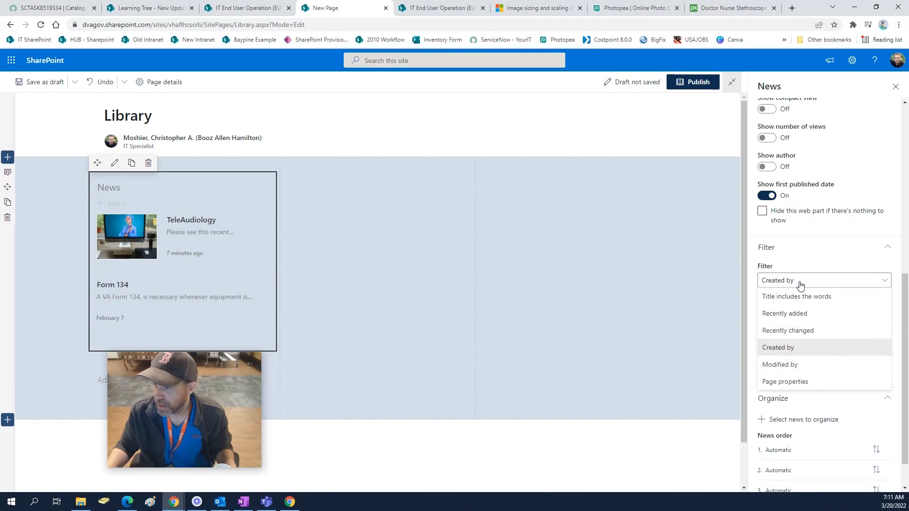
left_click(791, 364)
Filter the news by page properties, with Article Categories equal to TeleHealth.
left_click(795, 282)
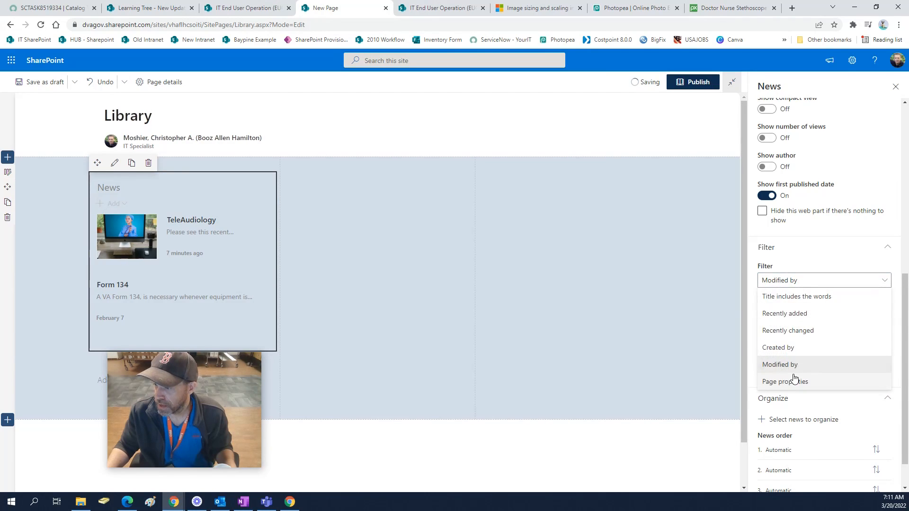
left_click(794, 380)
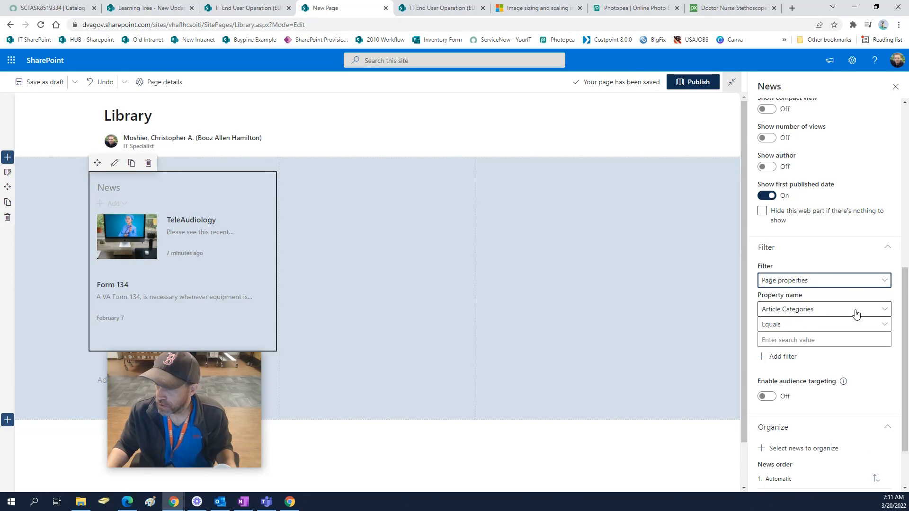
left_click(804, 340)
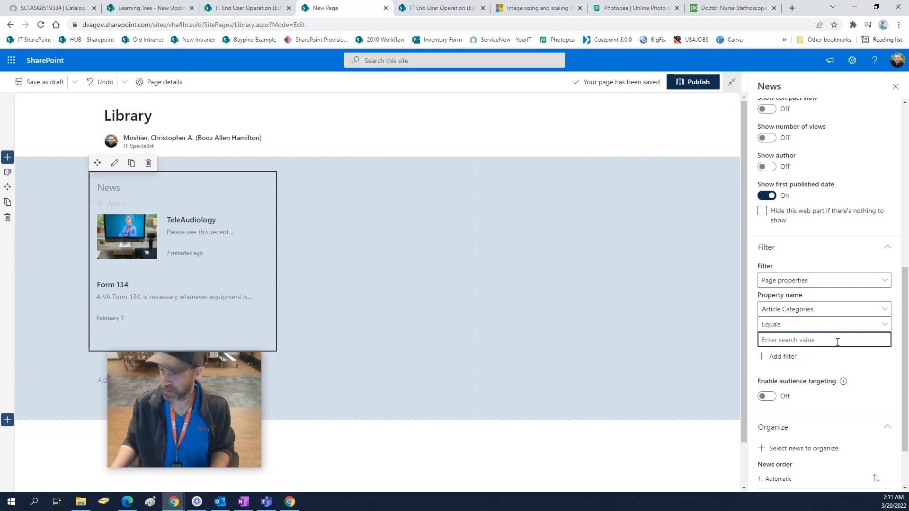
type("Tele")
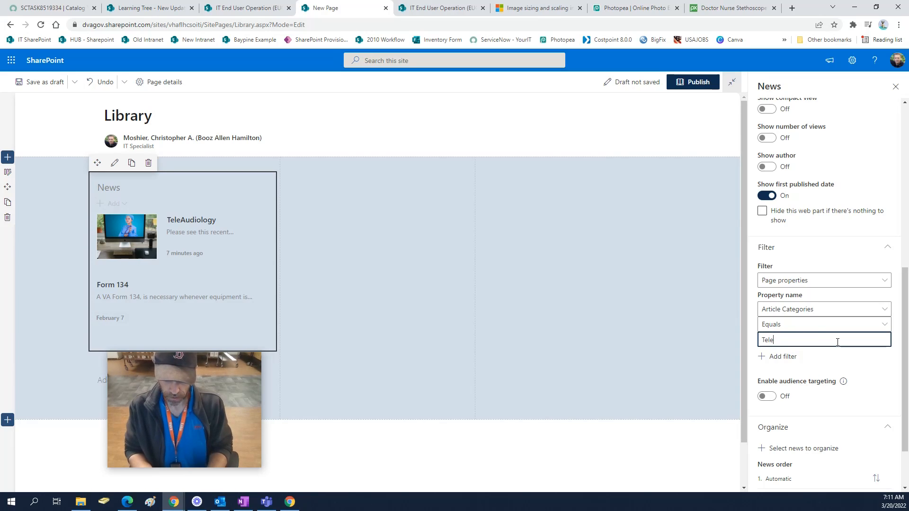
type("Health")
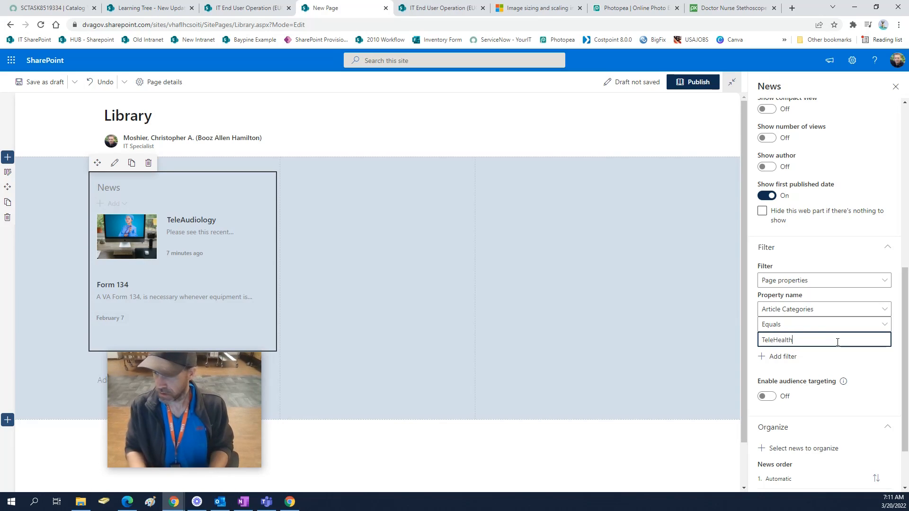
left_click(666, 459)
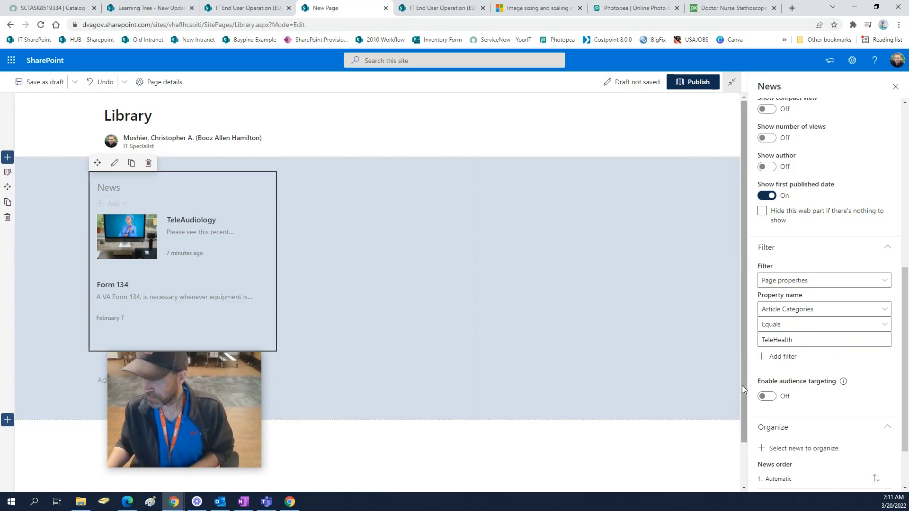
Review the remaining News web part settings and save the Library page as a draft.
scroll(809, 404, "down", 1)
scroll(810, 404, "down", 1)
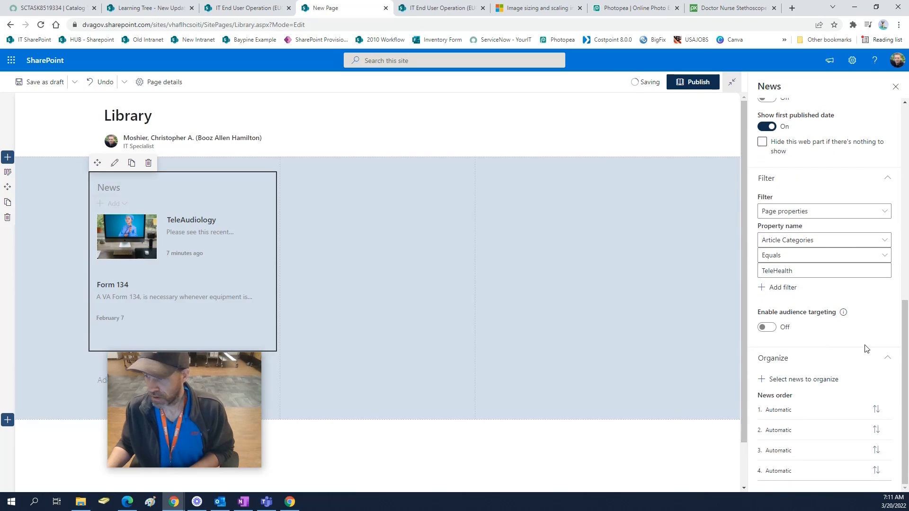
scroll(840, 427, "up", 4)
scroll(840, 427, "down", 2)
scroll(840, 427, "down", 2)
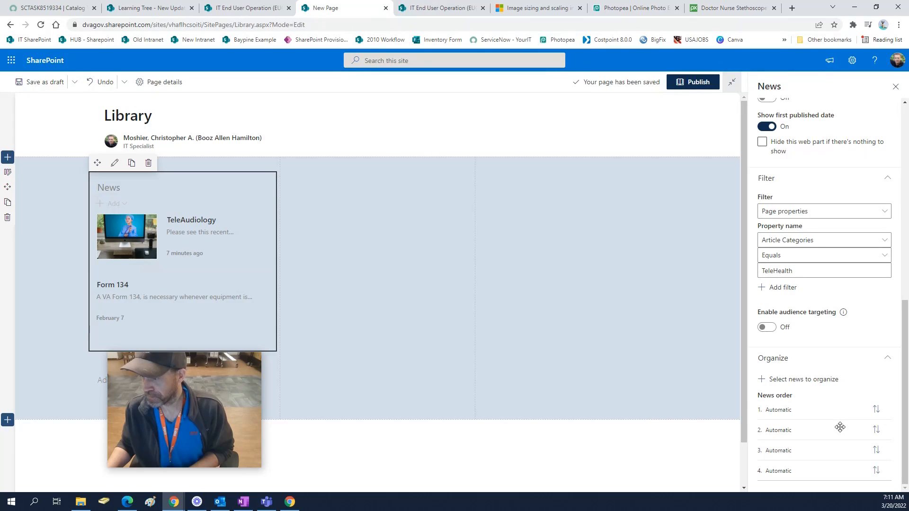
scroll(840, 427, "up", 8)
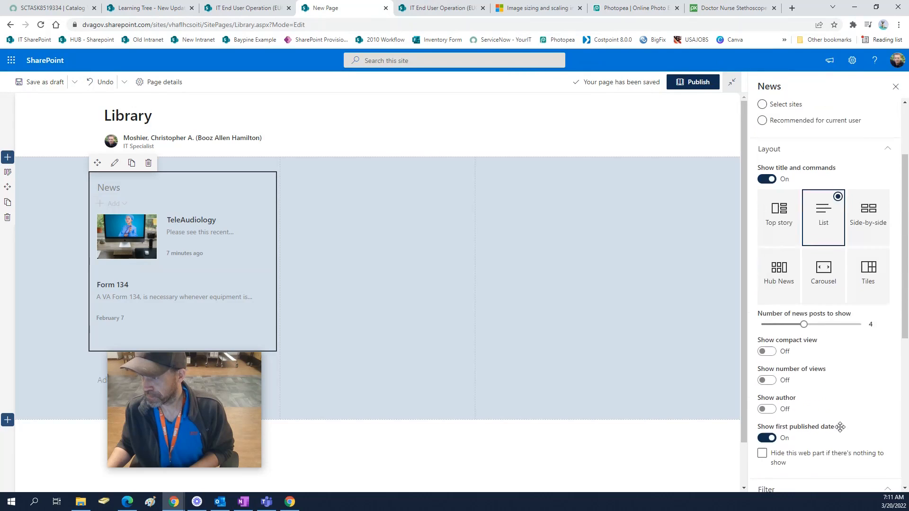
left_click(44, 84)
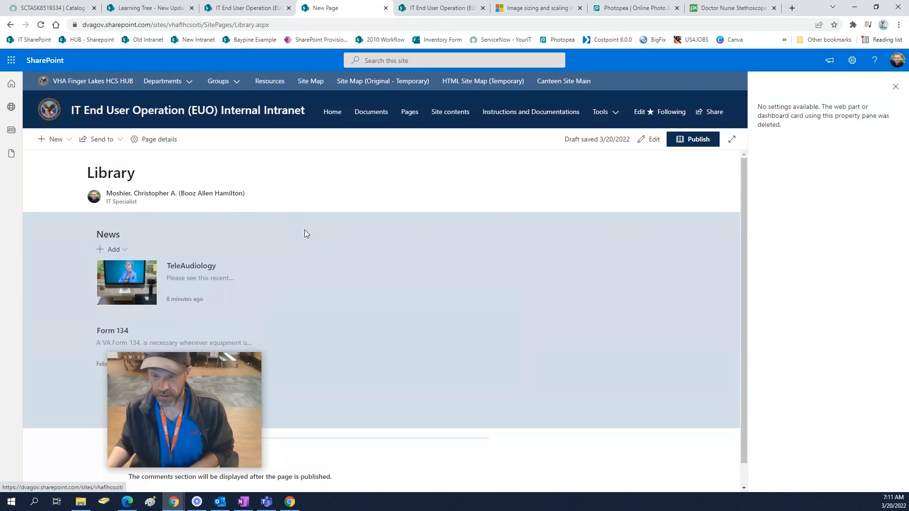
scroll(304, 234, "down", 1)
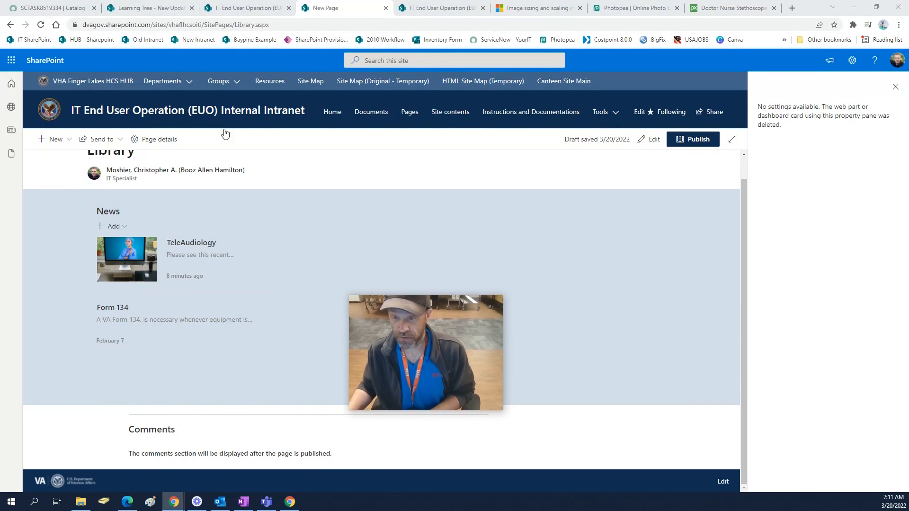
Go from the TeleAudiology assets folder to the site contents and open the Site Pages library.
left_click(250, 10)
left_click(319, 9)
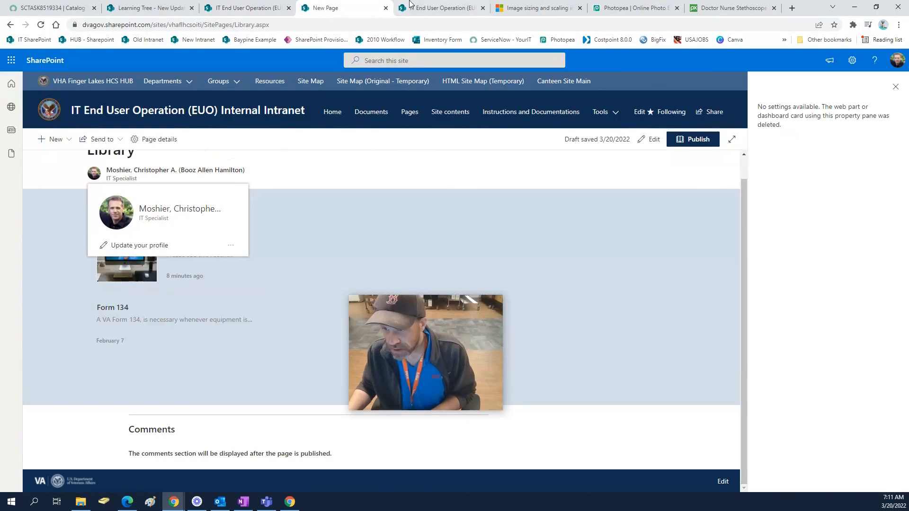
left_click(403, 5)
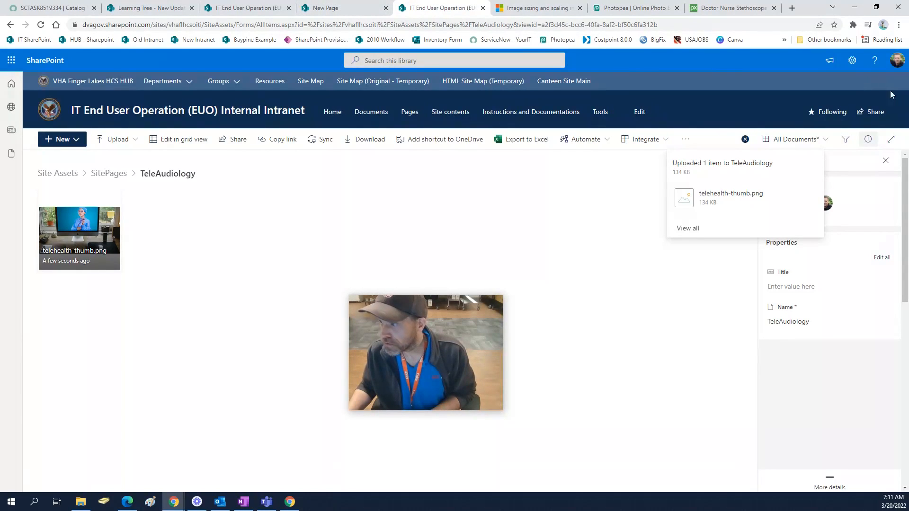
left_click(852, 60)
left_click(790, 148)
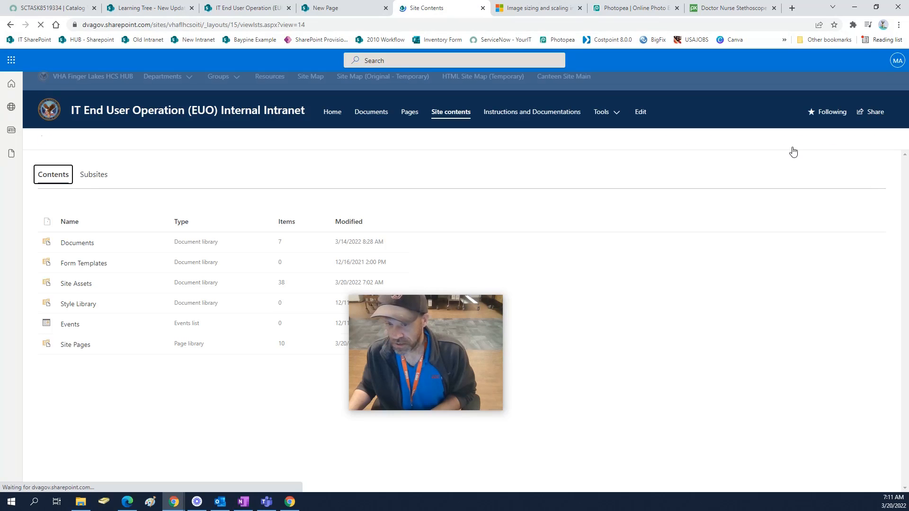
left_click(81, 345)
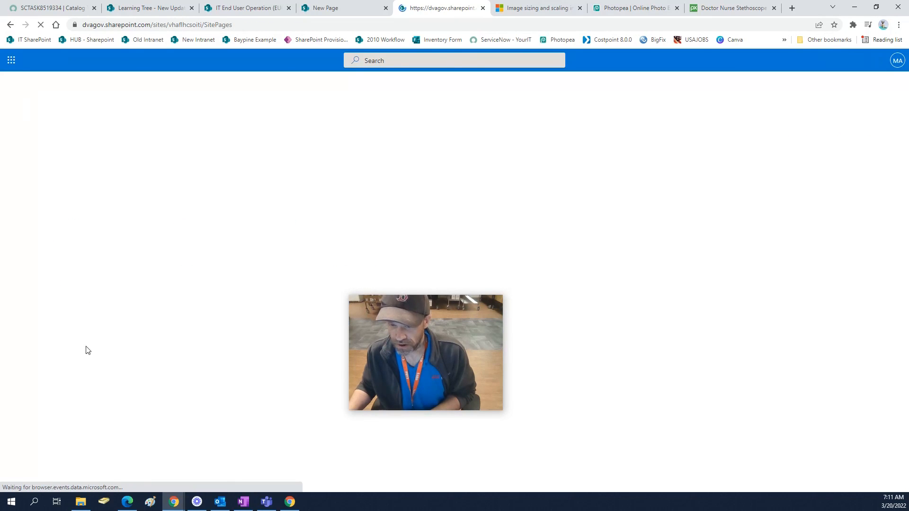
Return to the Library page draft, put it into edit mode and open the News web part's settings.
left_click_drag(419, 334, 626, 256)
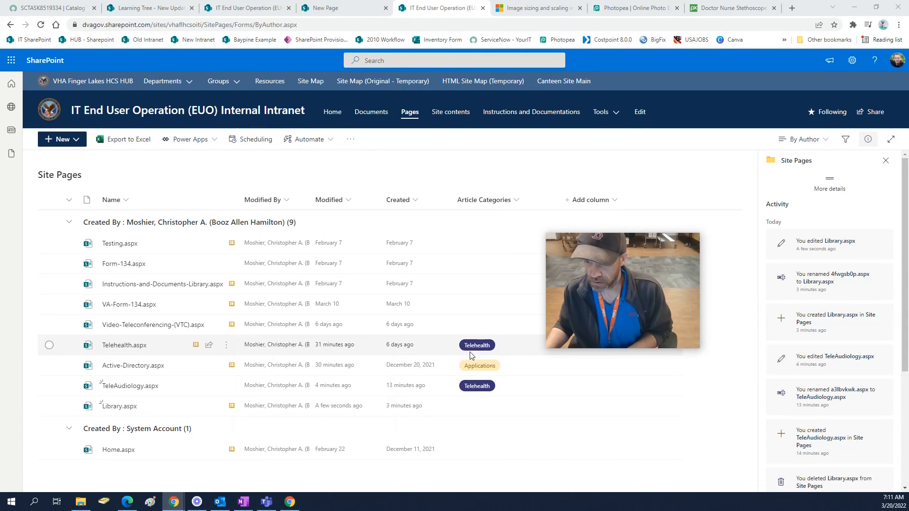
left_click(314, 8)
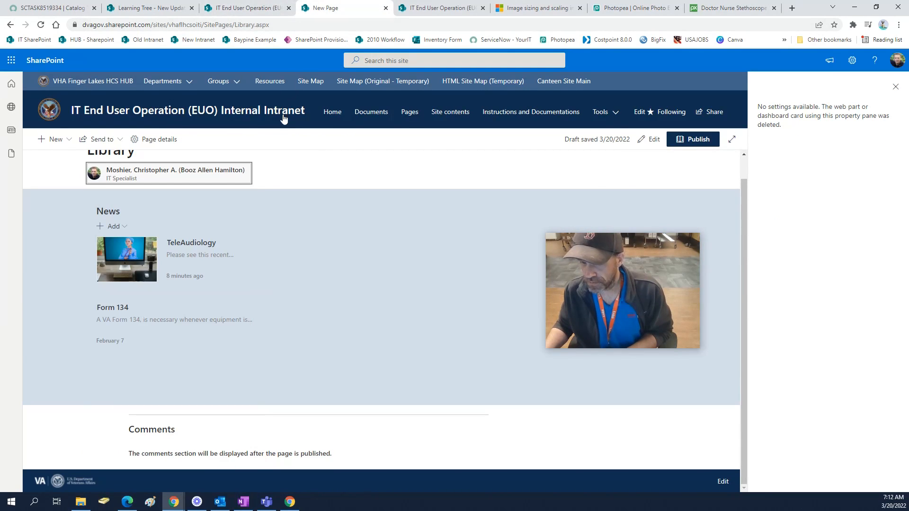
left_click(794, 304)
left_click(895, 86)
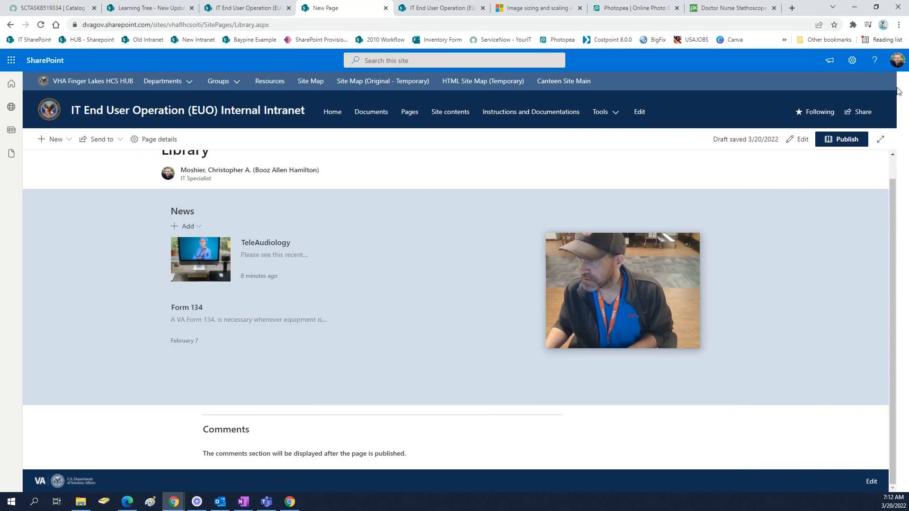
left_click(814, 140)
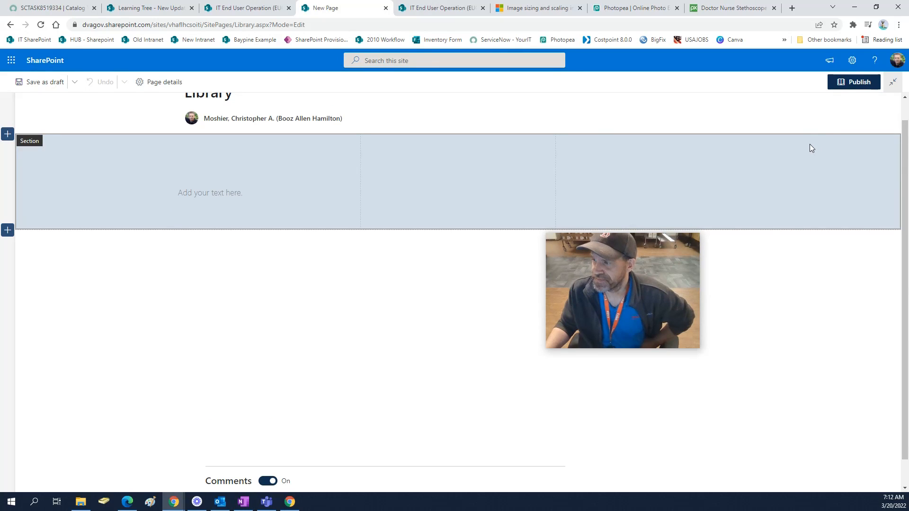
left_click(219, 184)
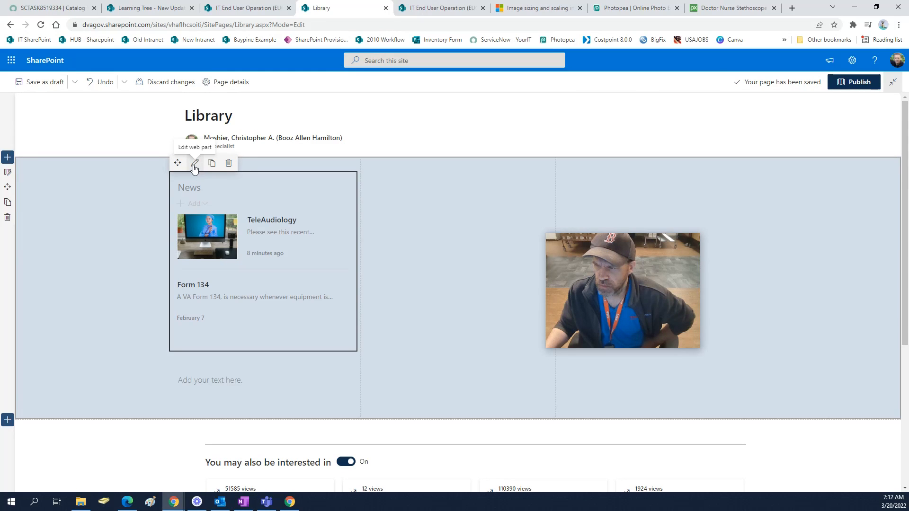
left_click(194, 164)
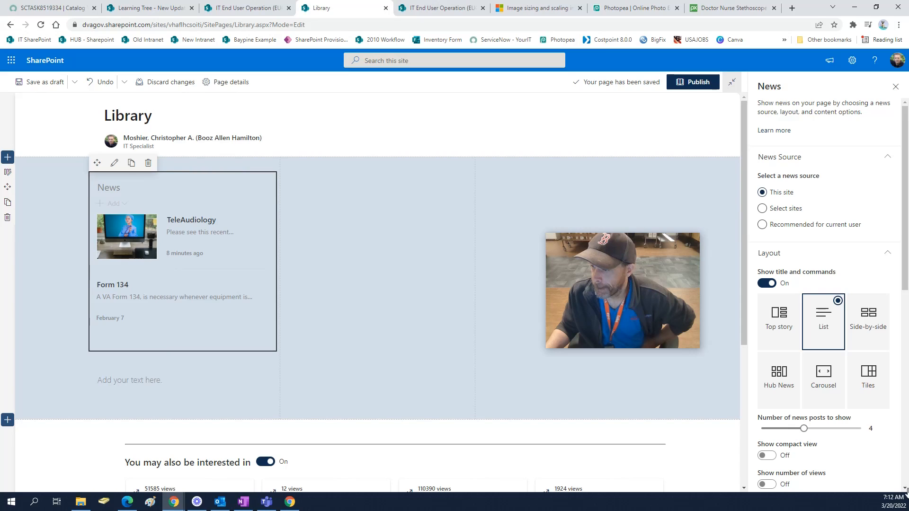
Change the News filter value to Telehealth and save the Library page as a draft.
scroll(905, 490, "down", 3)
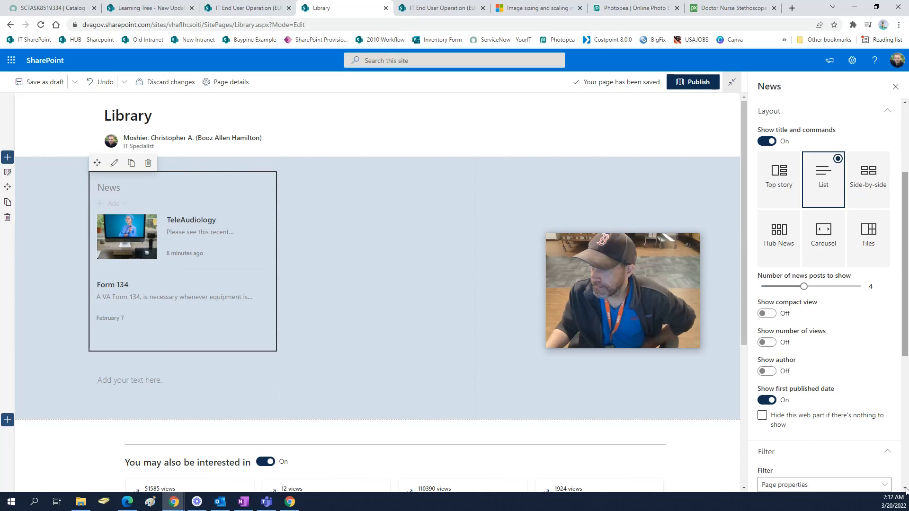
scroll(905, 490, "down", 6)
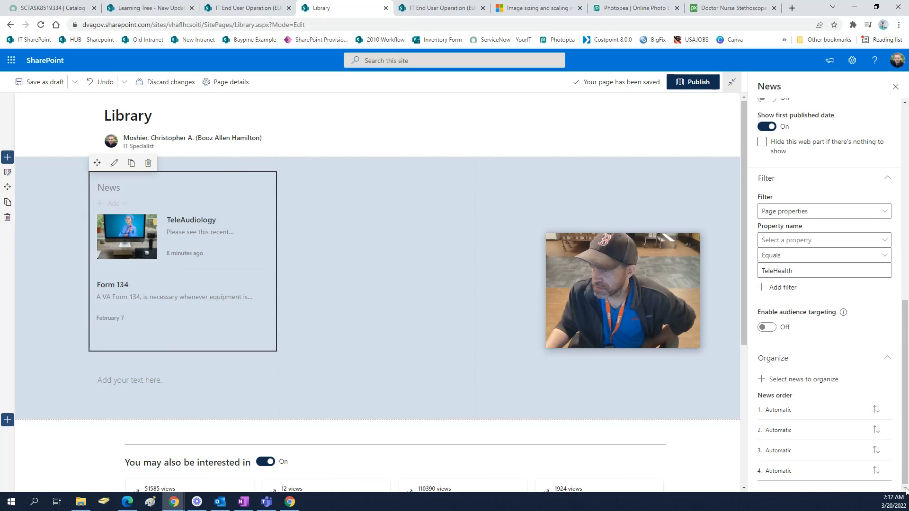
left_click(781, 270)
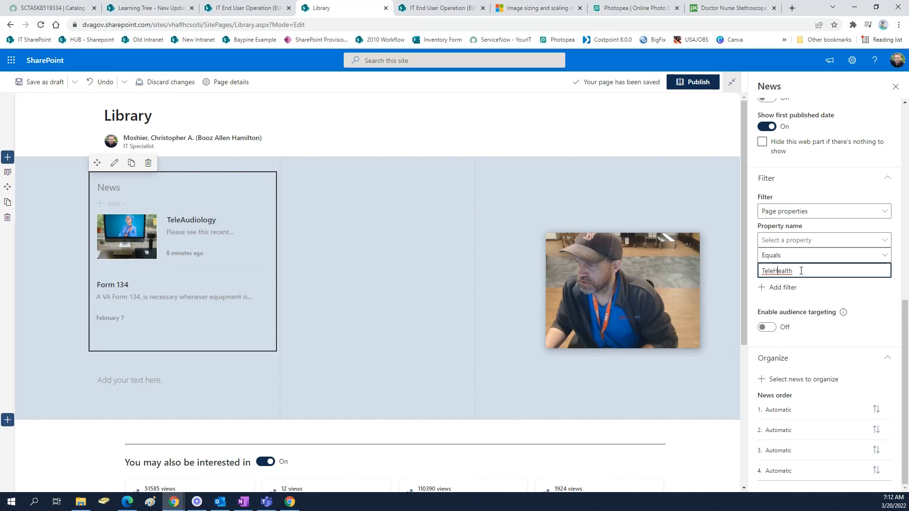
key("ctrl+a")
key("BackSpace")
type("t")
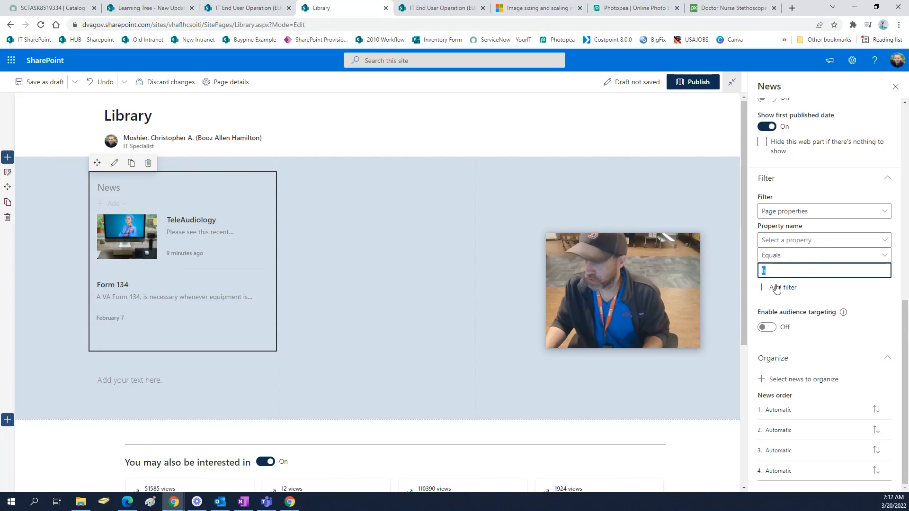
type("Telehealth")
left_click(874, 309)
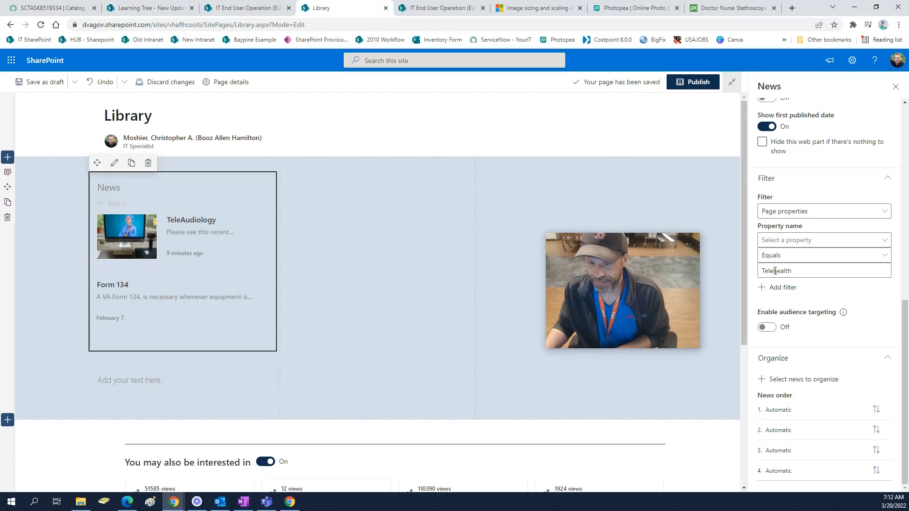
left_click(888, 256)
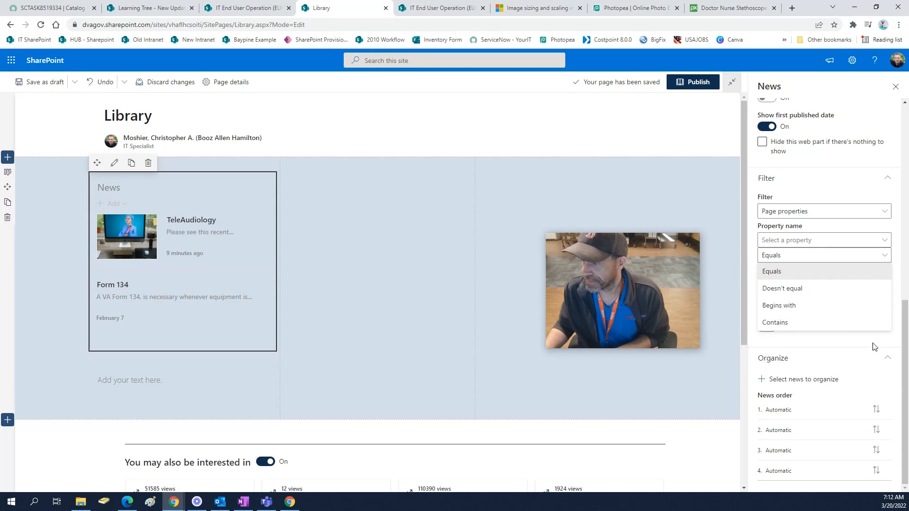
left_click(901, 319)
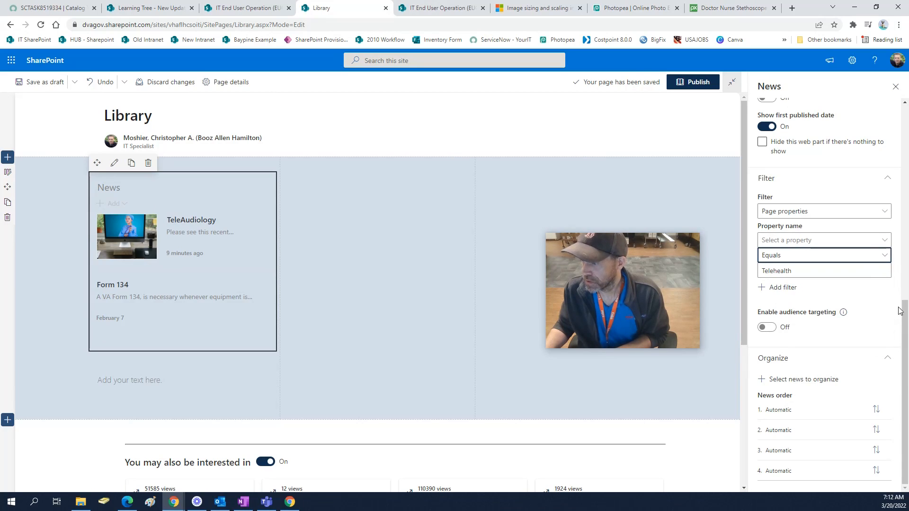
left_click(36, 87)
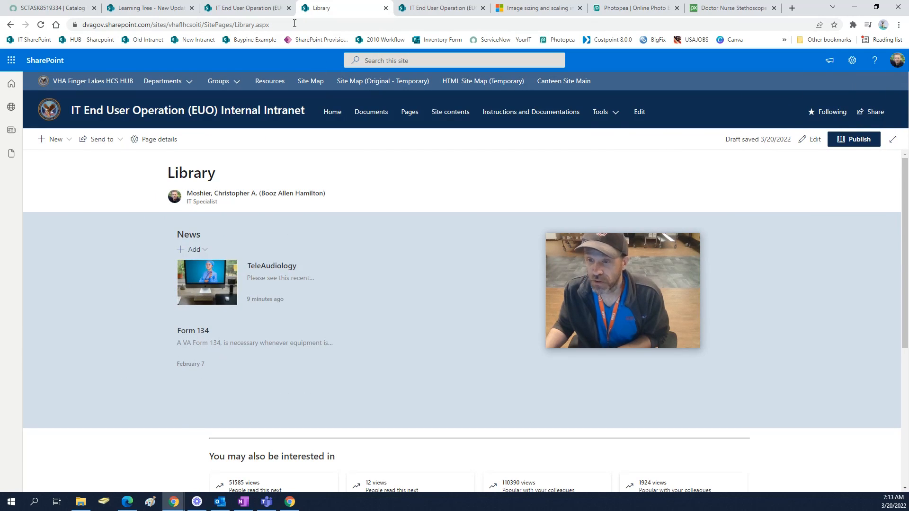
Open the Telehealth page from the Site Pages library and publish it.
left_click(419, 12)
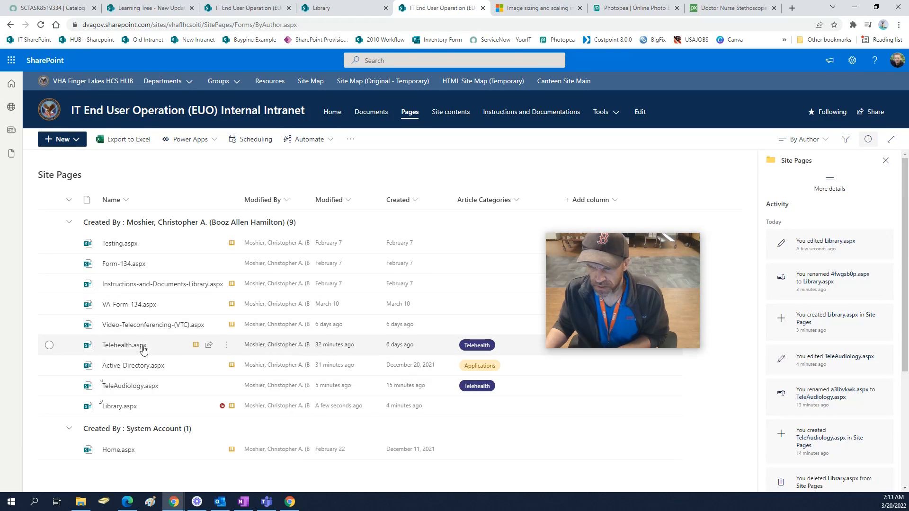
mouse_move(128, 350)
left_click(127, 350)
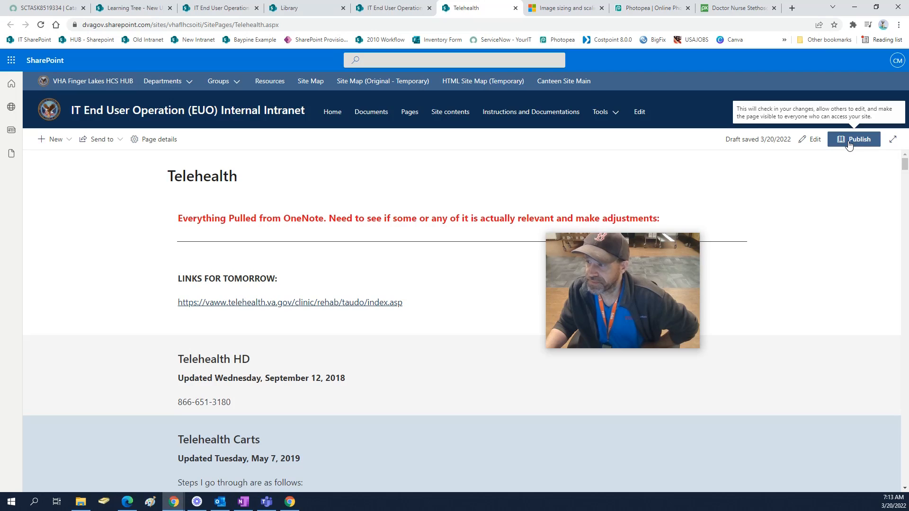
left_click(849, 141)
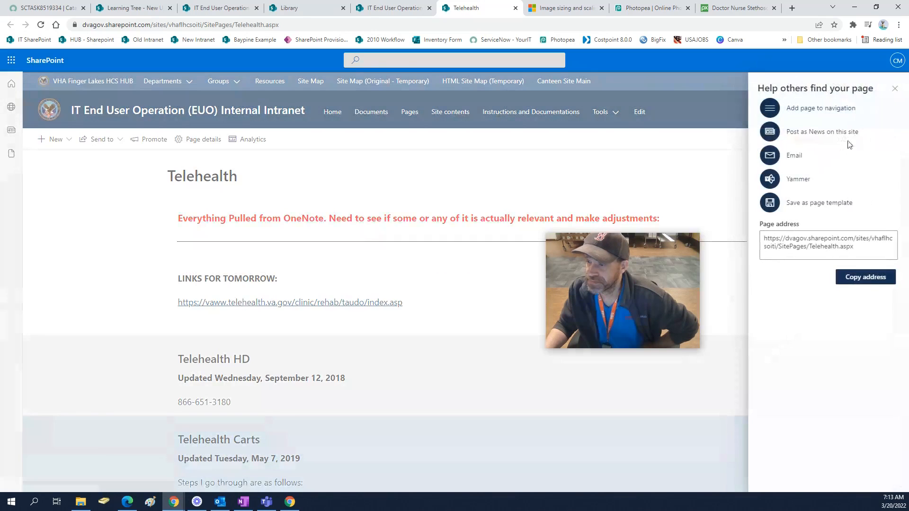
left_click(895, 89)
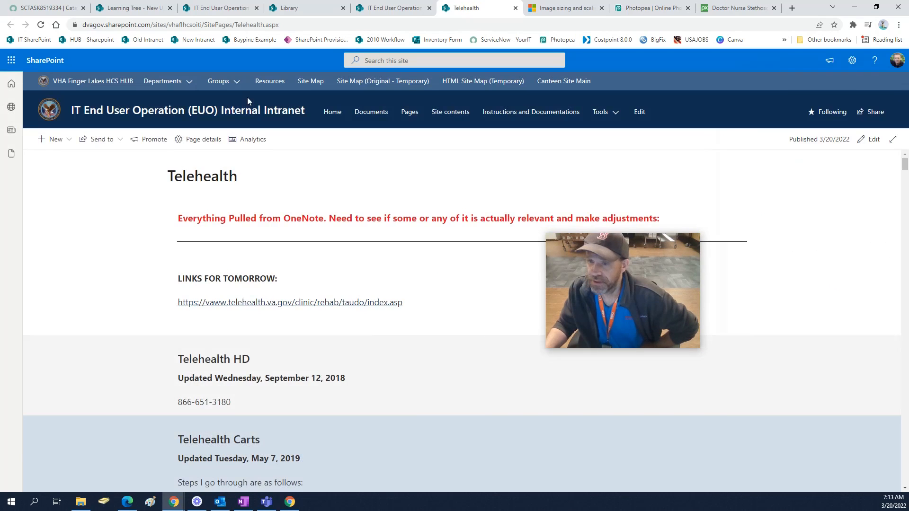
Go back to the Library page and reload it to check which posts the News web part lists.
left_click(369, 8)
left_click(294, 8)
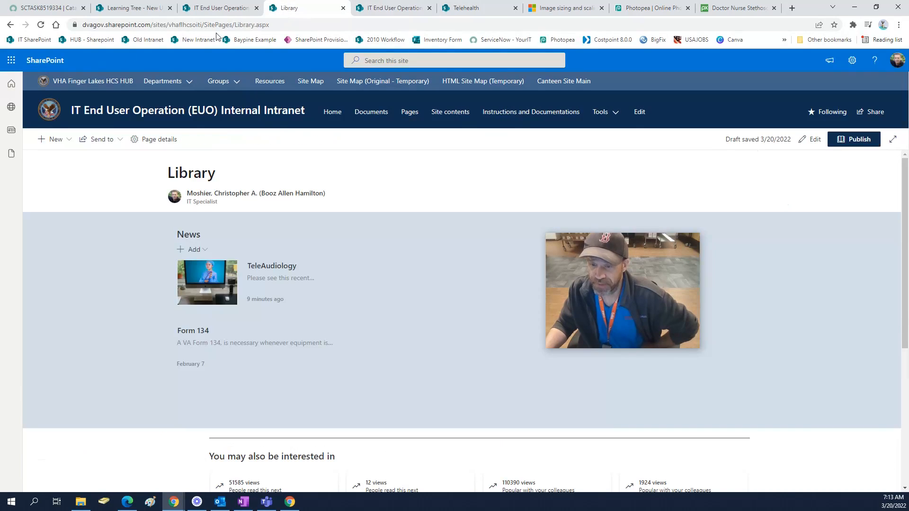
left_click(41, 25)
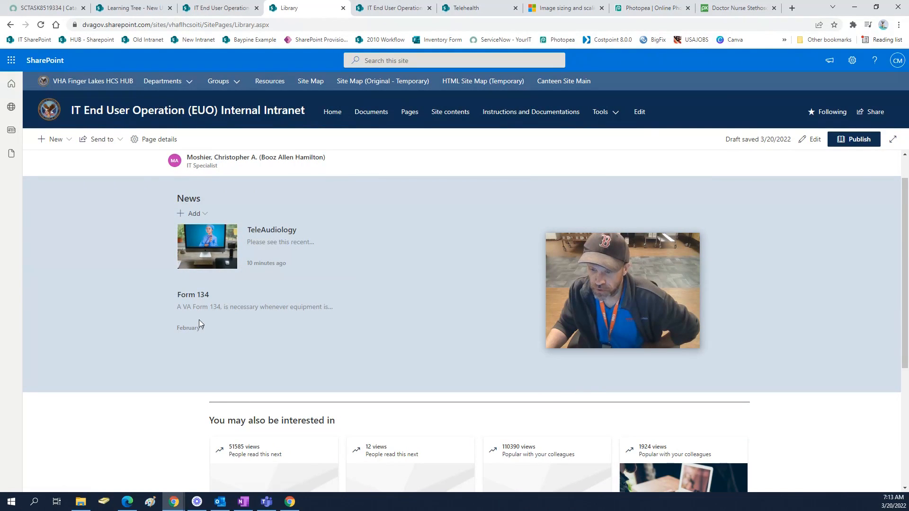
left_click(849, 70)
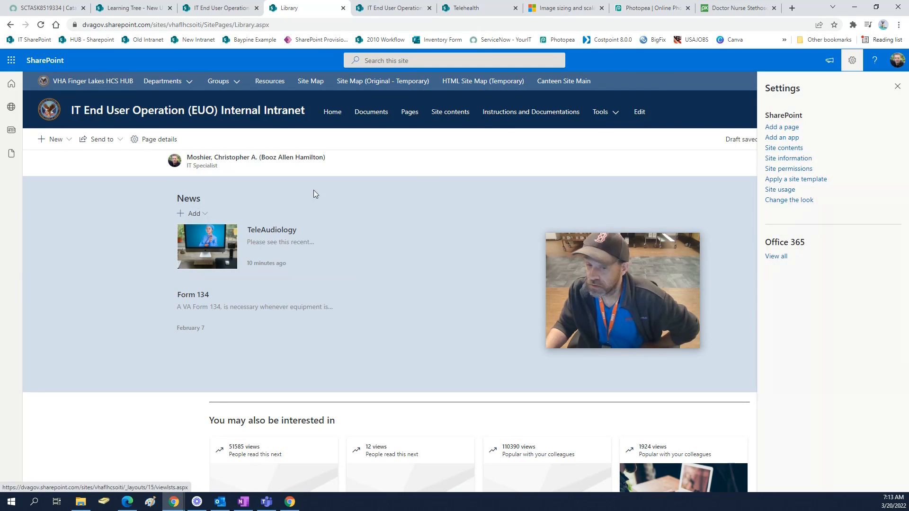
left_click(897, 86)
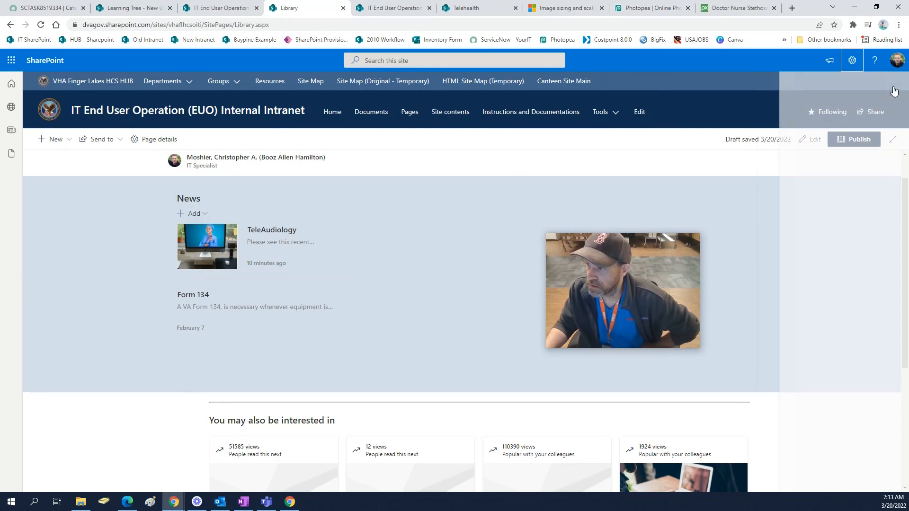
Edit the Library page again and reopen the settings of its News web part.
left_click(814, 141)
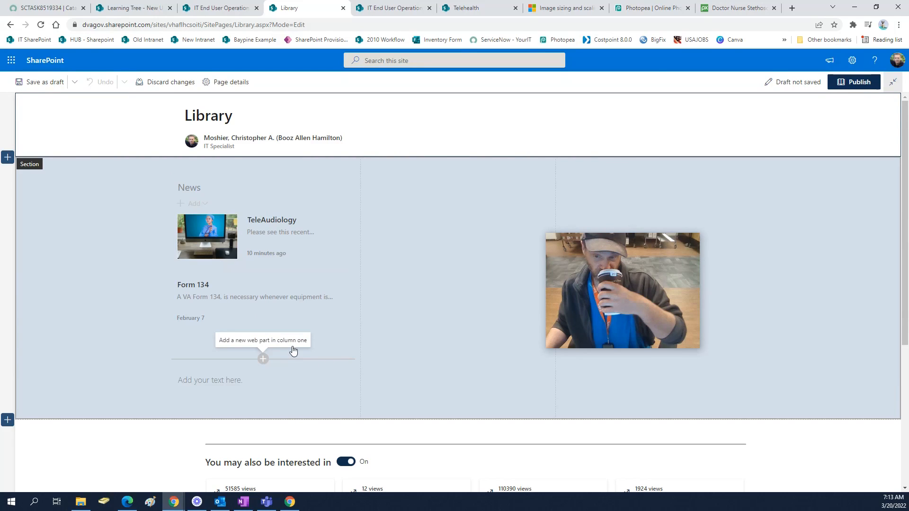
left_click(293, 351)
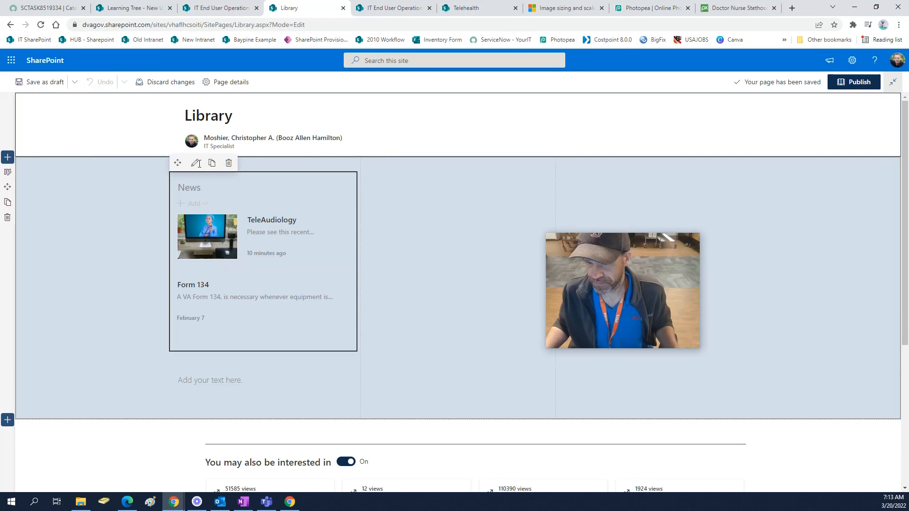
left_click(197, 188)
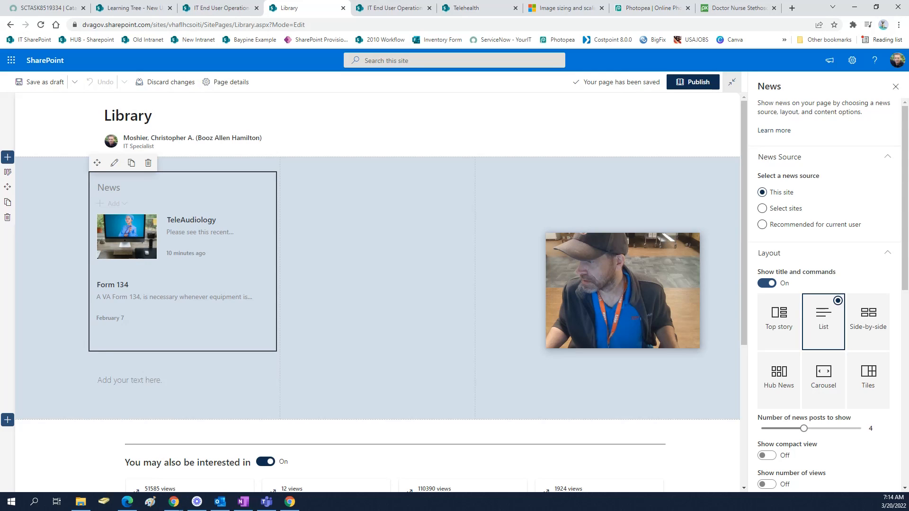
Set the News filter's page property to Article Categories with the value Telehealth selected, and leave the web part's settings.
scroll(905, 491, "down", 7)
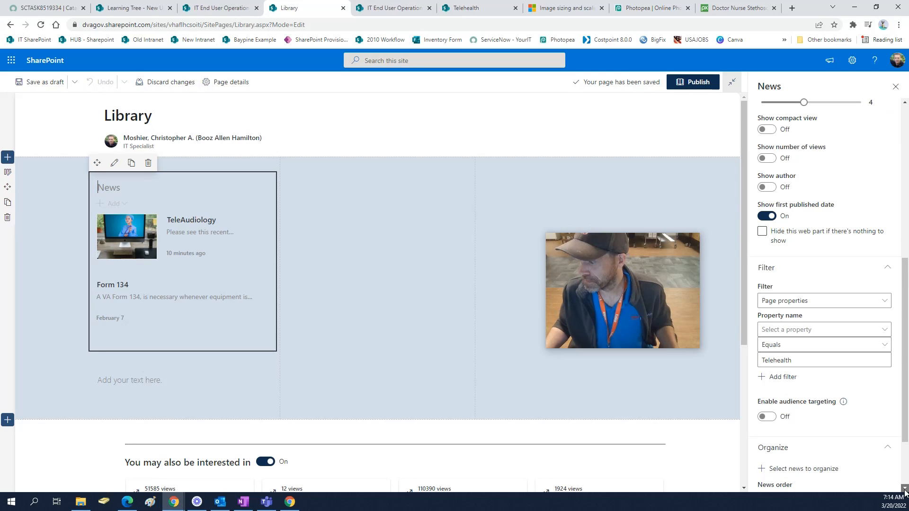
left_click(905, 490)
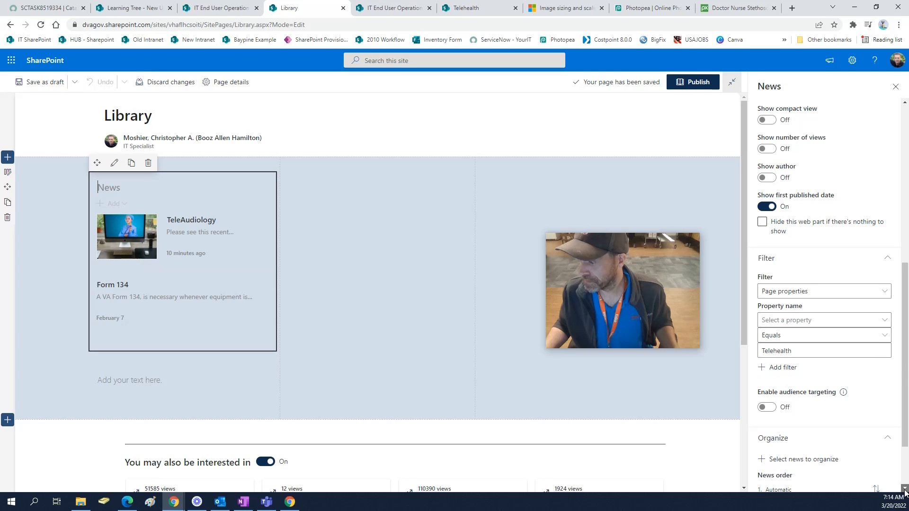
scroll(886, 284, "down", 1)
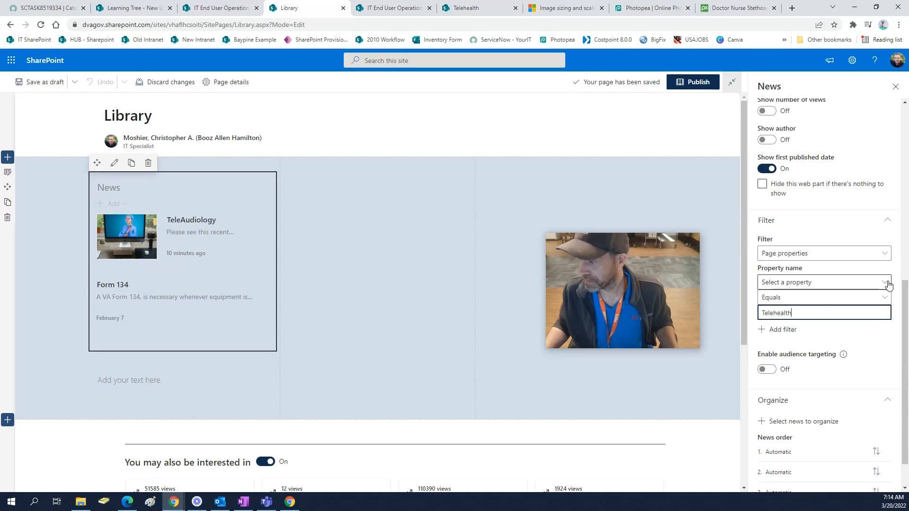
left_click(887, 284)
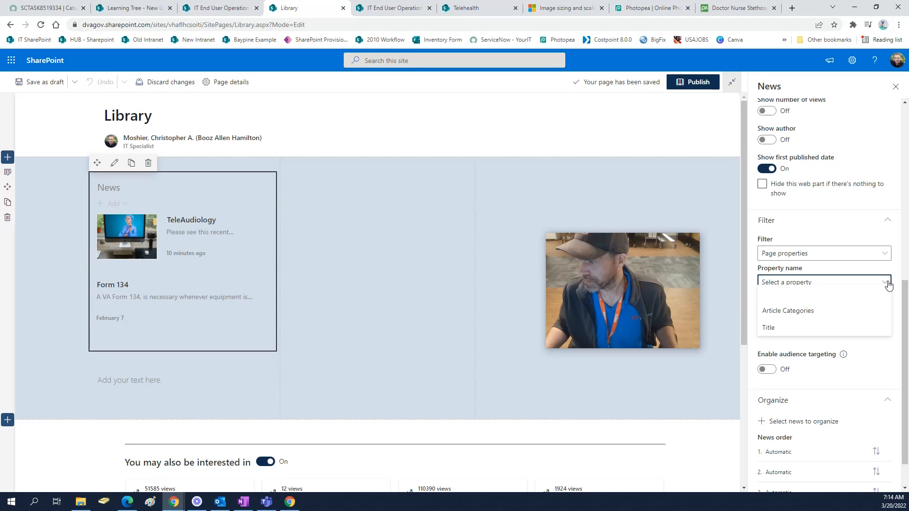
left_click(886, 283)
left_click(884, 283)
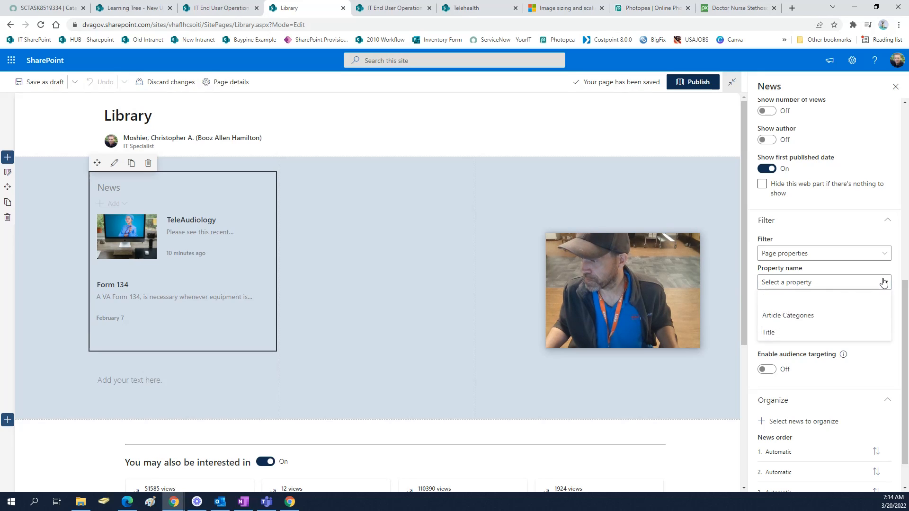
left_click(800, 315)
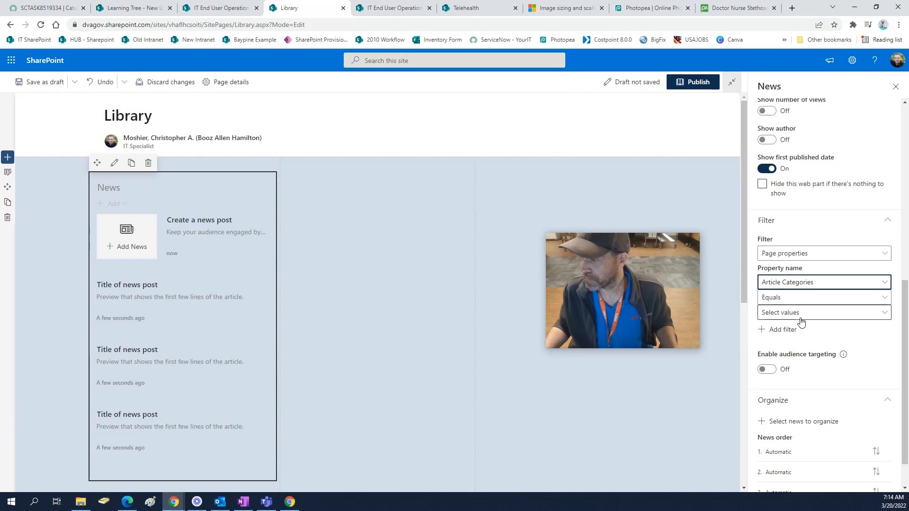
left_click(829, 317)
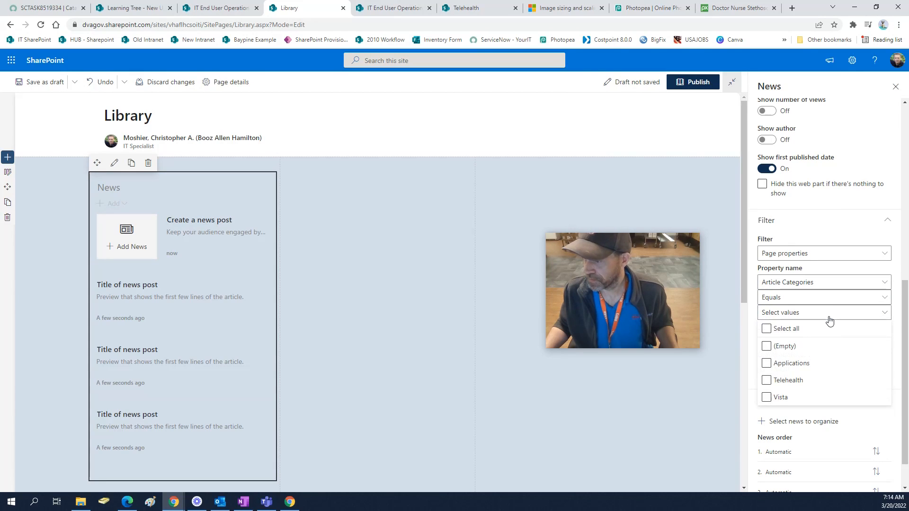
left_click(796, 381)
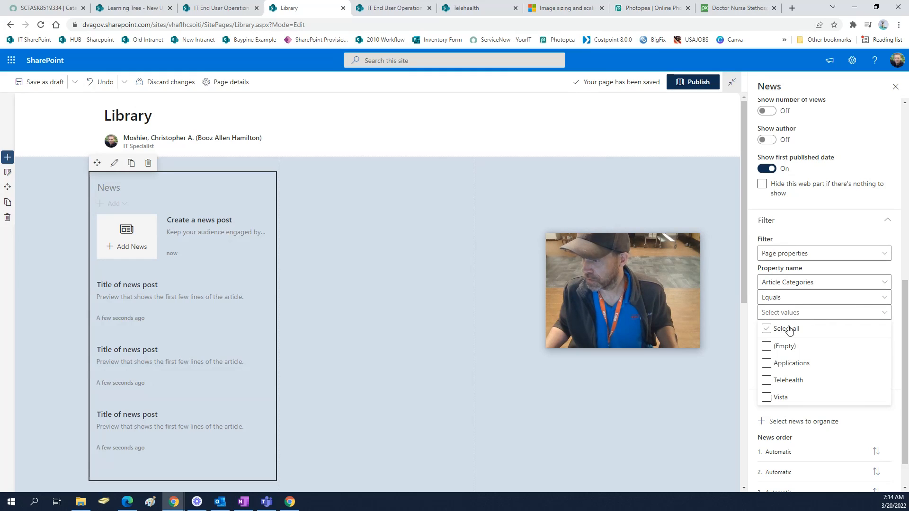
left_click(766, 383)
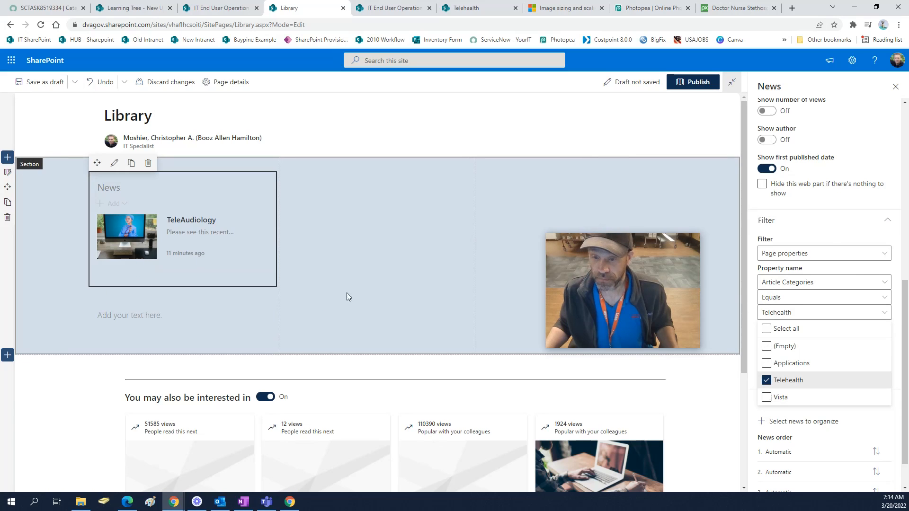
left_click(464, 255)
left_click(464, 258)
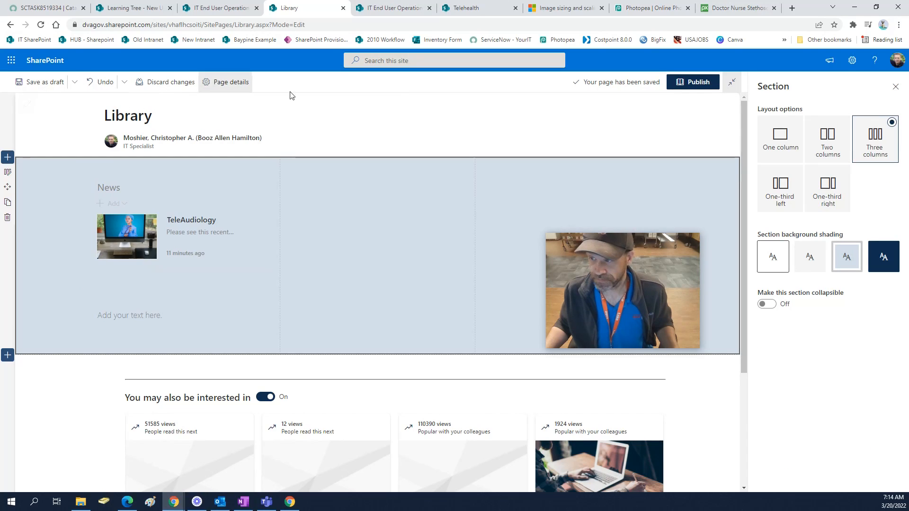
Save the Library page as a draft with its filtered News web part.
left_click(41, 81)
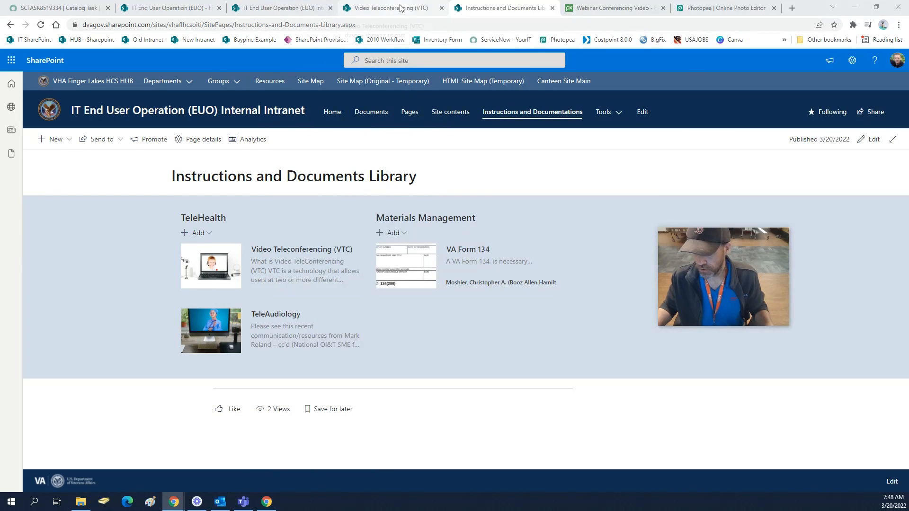
Switch to the Video Teleconferencing (VTC) post and open the Site Pages library from the site contents to check the pages' article categories.
left_click(420, 7)
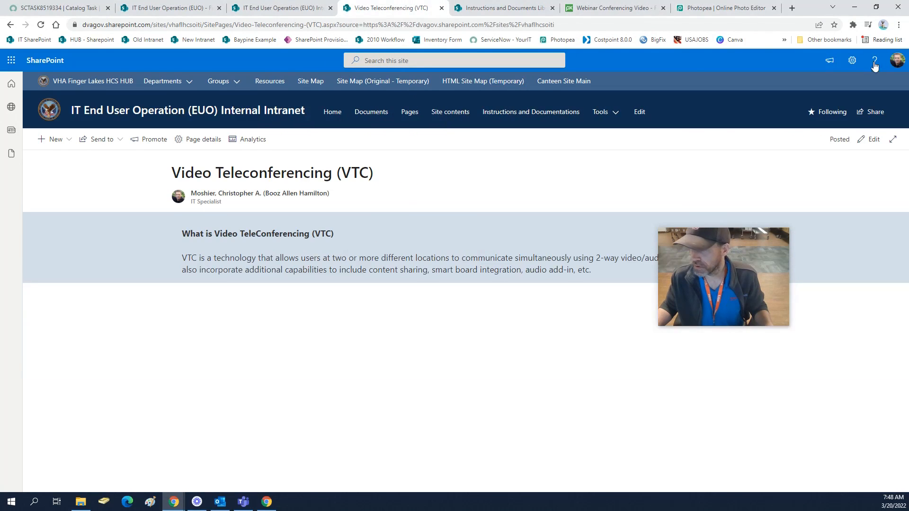
left_click(851, 60)
left_click(796, 151)
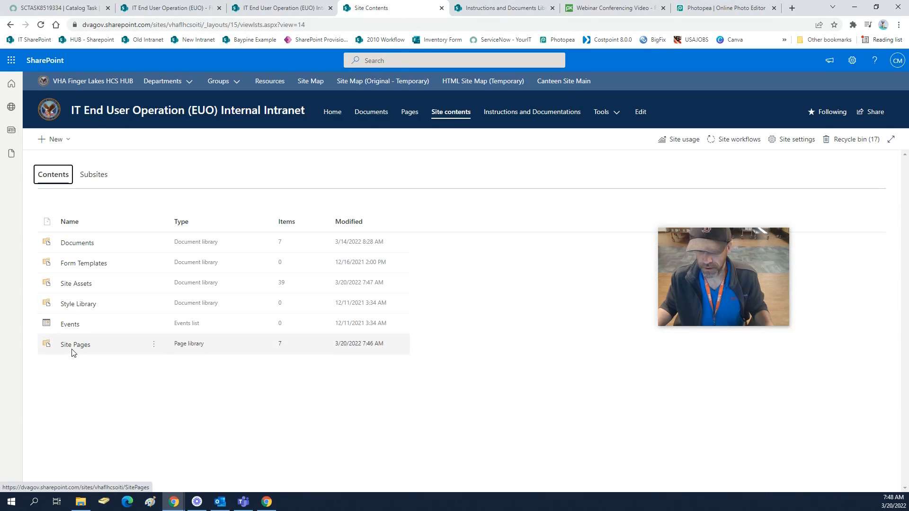
left_click(71, 346)
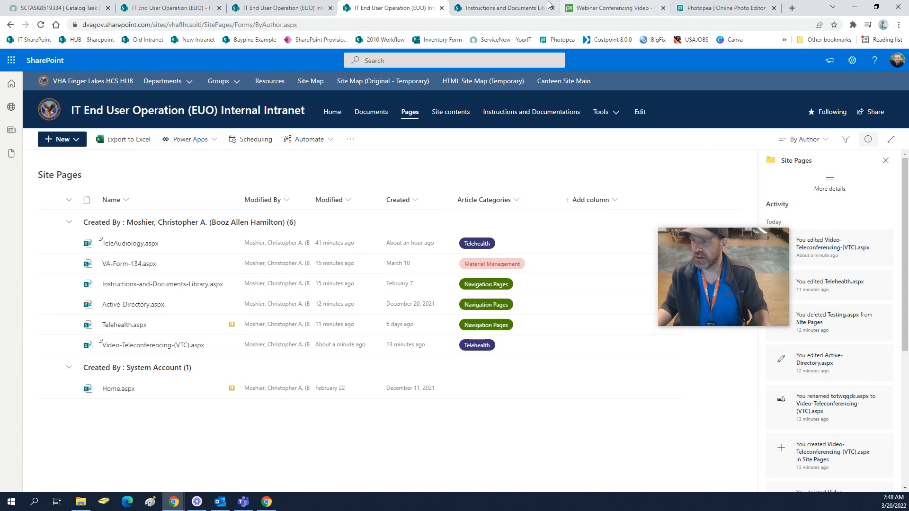
Review the Instructions and Documents Library page and the site home page's options for creating new content, and return to the library page.
left_click(520, 6)
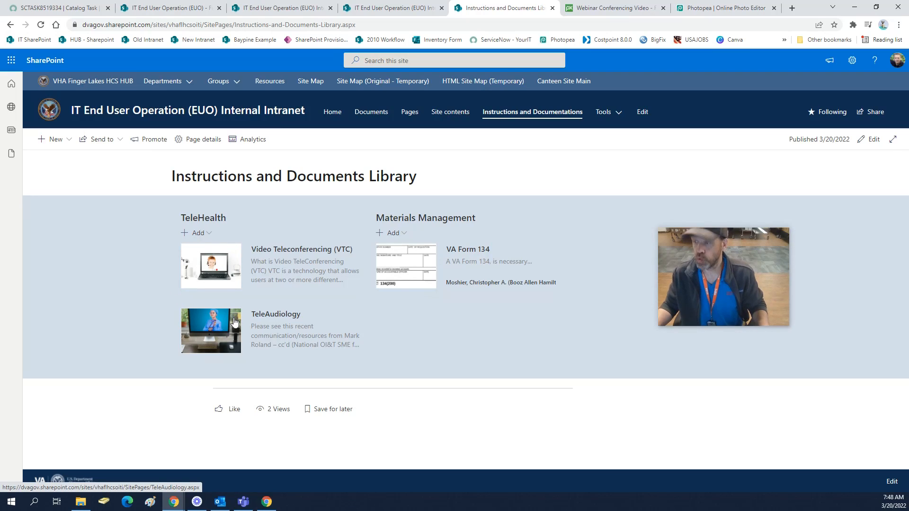
left_click(156, 116)
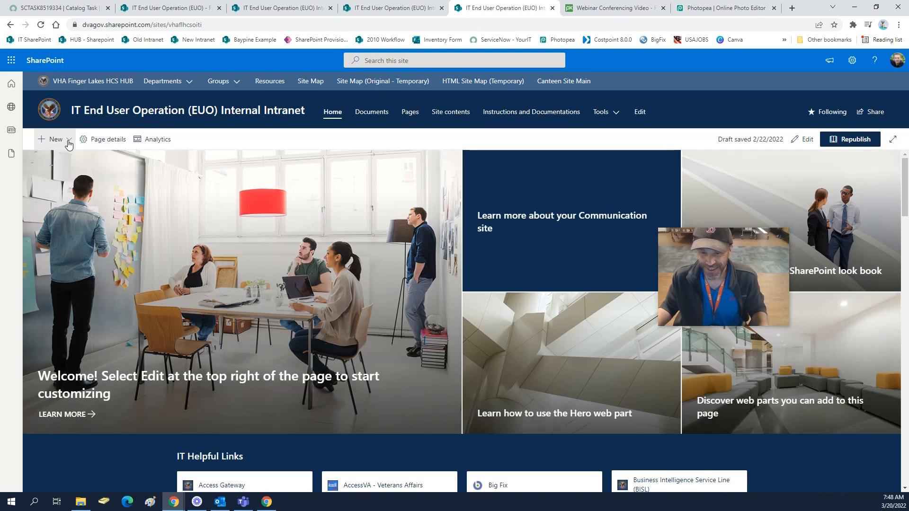
left_click(65, 140)
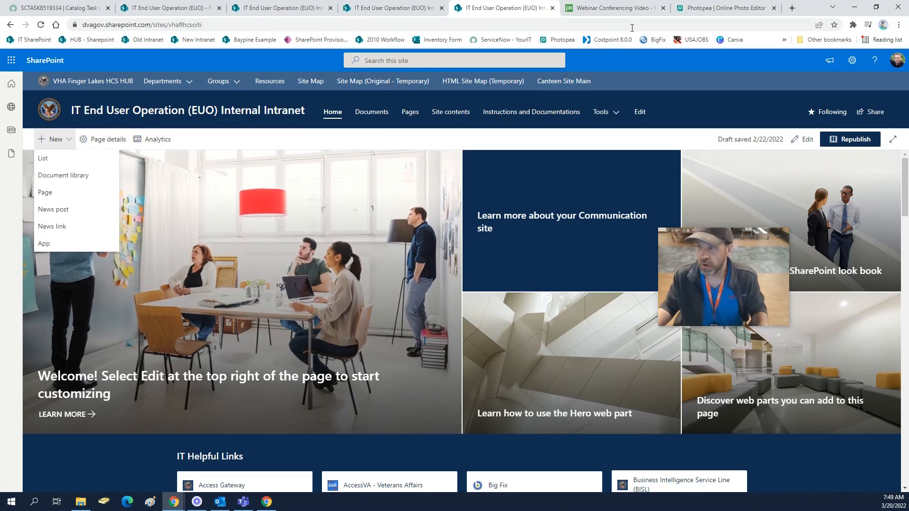
left_click(10, 26)
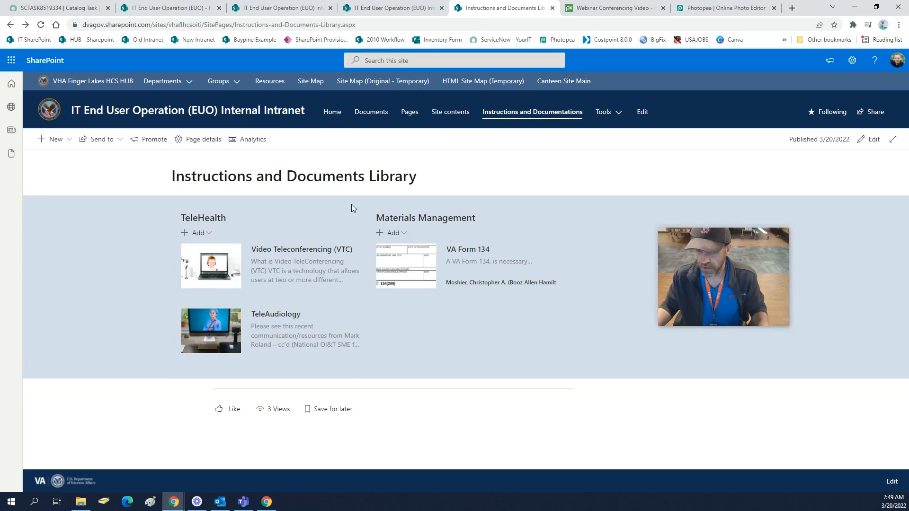
Open the Site Pages library through the site contents from the Instructions and Documents Library page to review its Article Categories column.
left_click(852, 60)
left_click(794, 151)
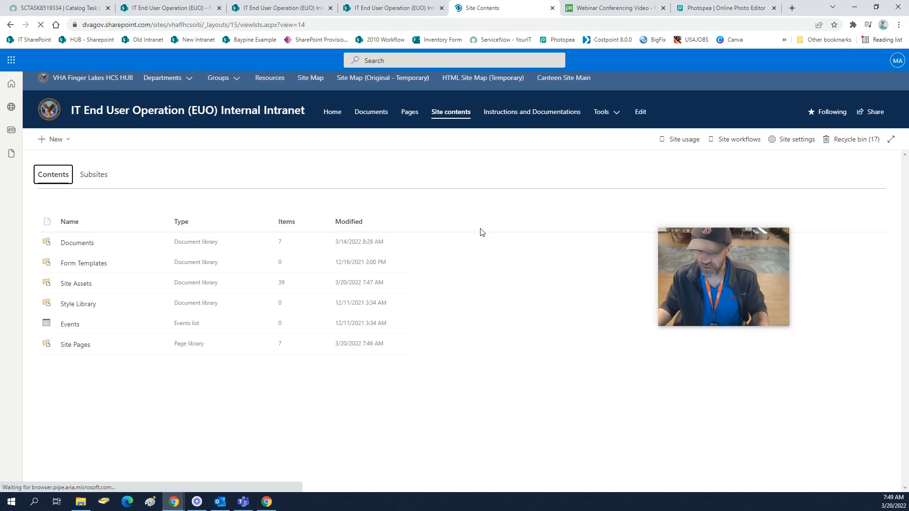
left_click(79, 344)
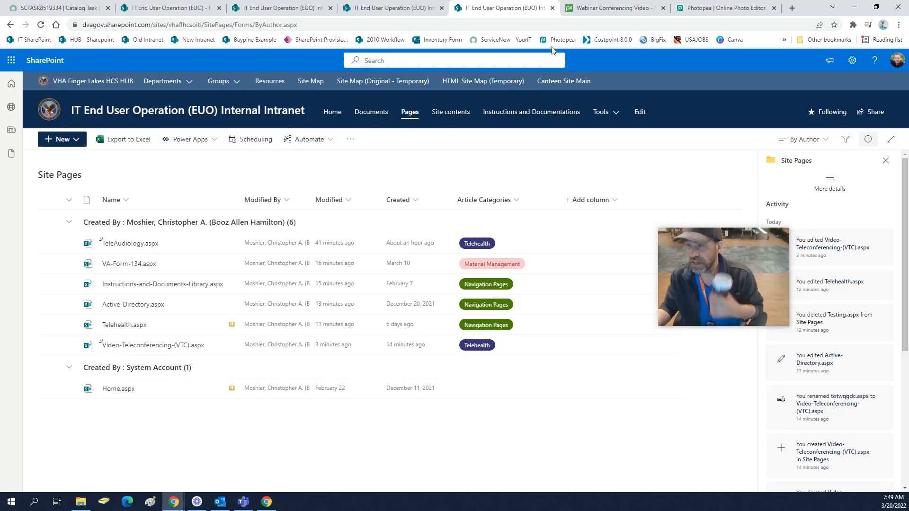
Look at the webinar image project in Photopea and return to the Site Pages library listings.
left_click(611, 7)
left_click(699, 8)
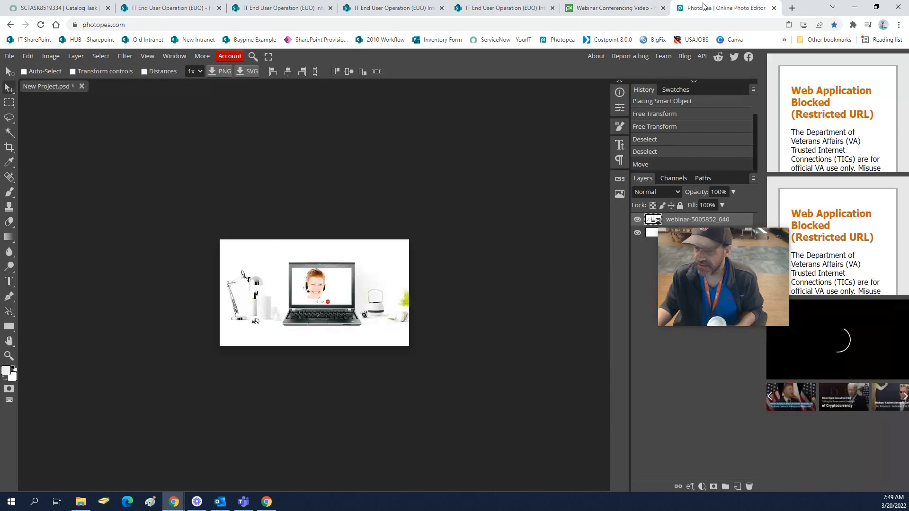
left_click(492, 8)
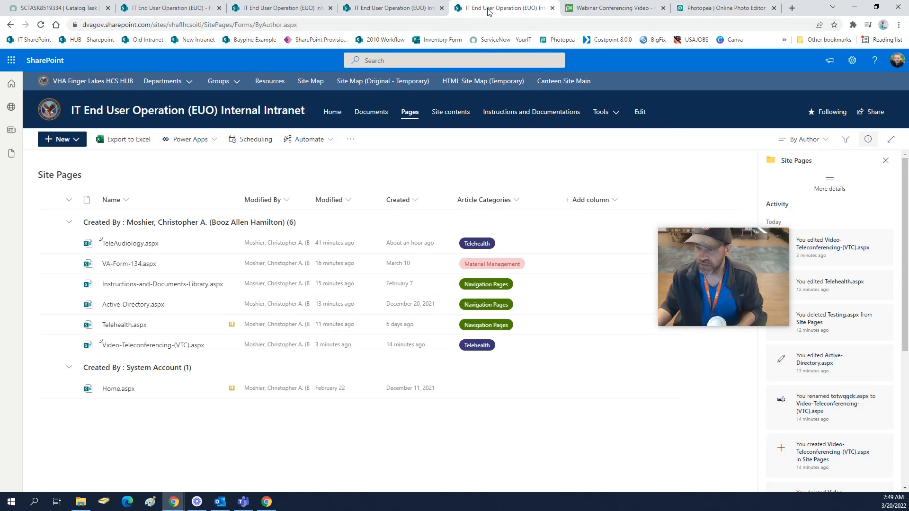
left_click(389, 13)
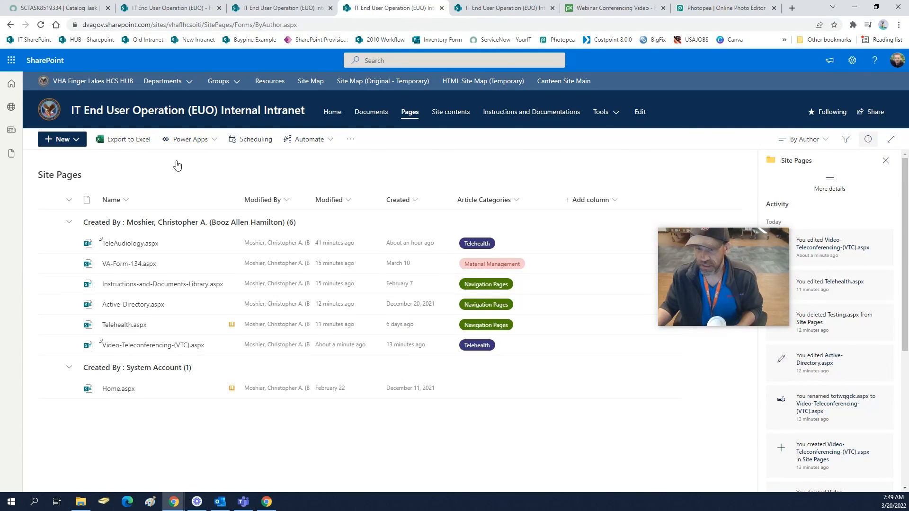